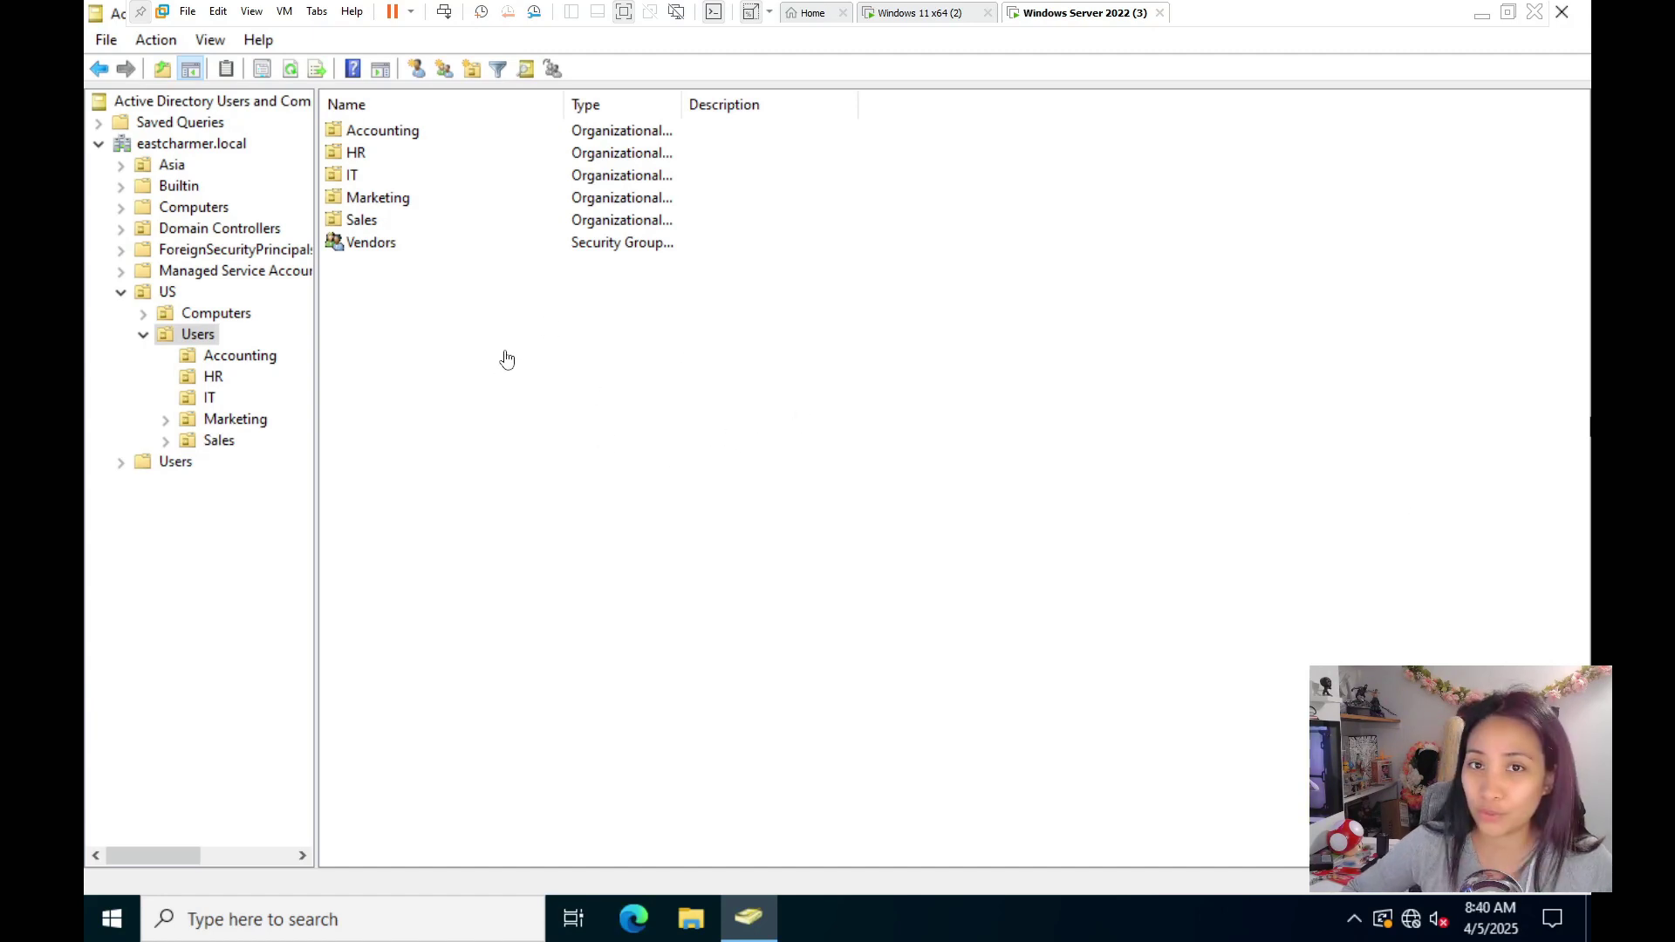
- Add a new group named Project to US\Users, keeping Global scope and Security type
left_click(378, 310)
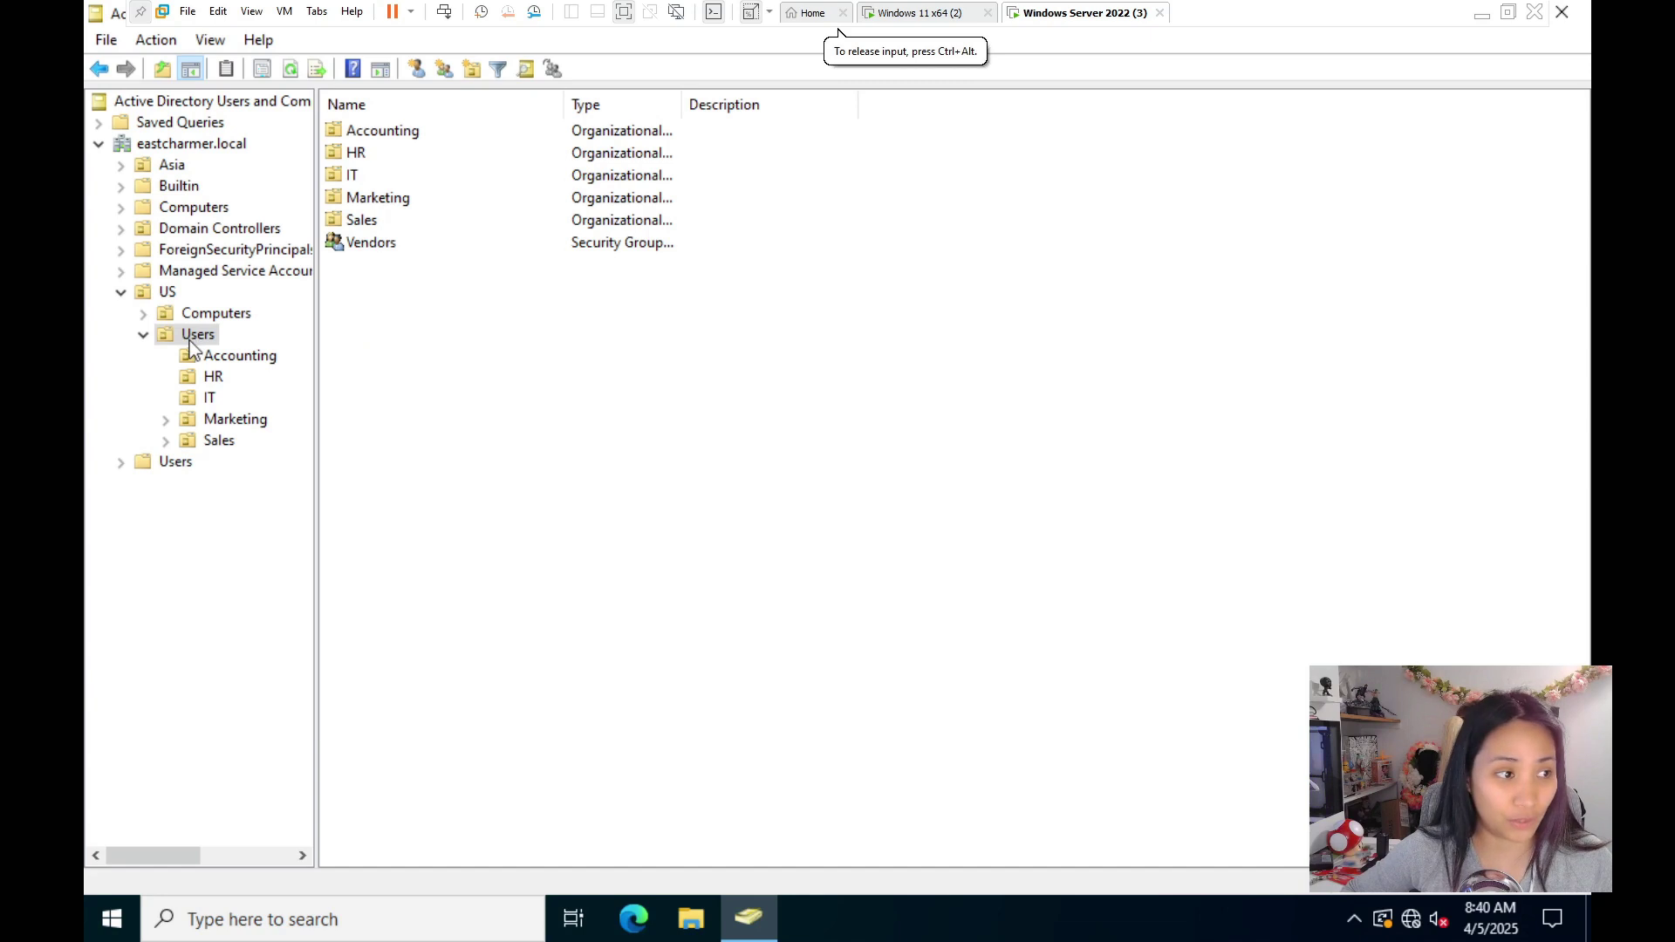
right_click(369, 302)
mouse_move(444, 406)
left_click(647, 455)
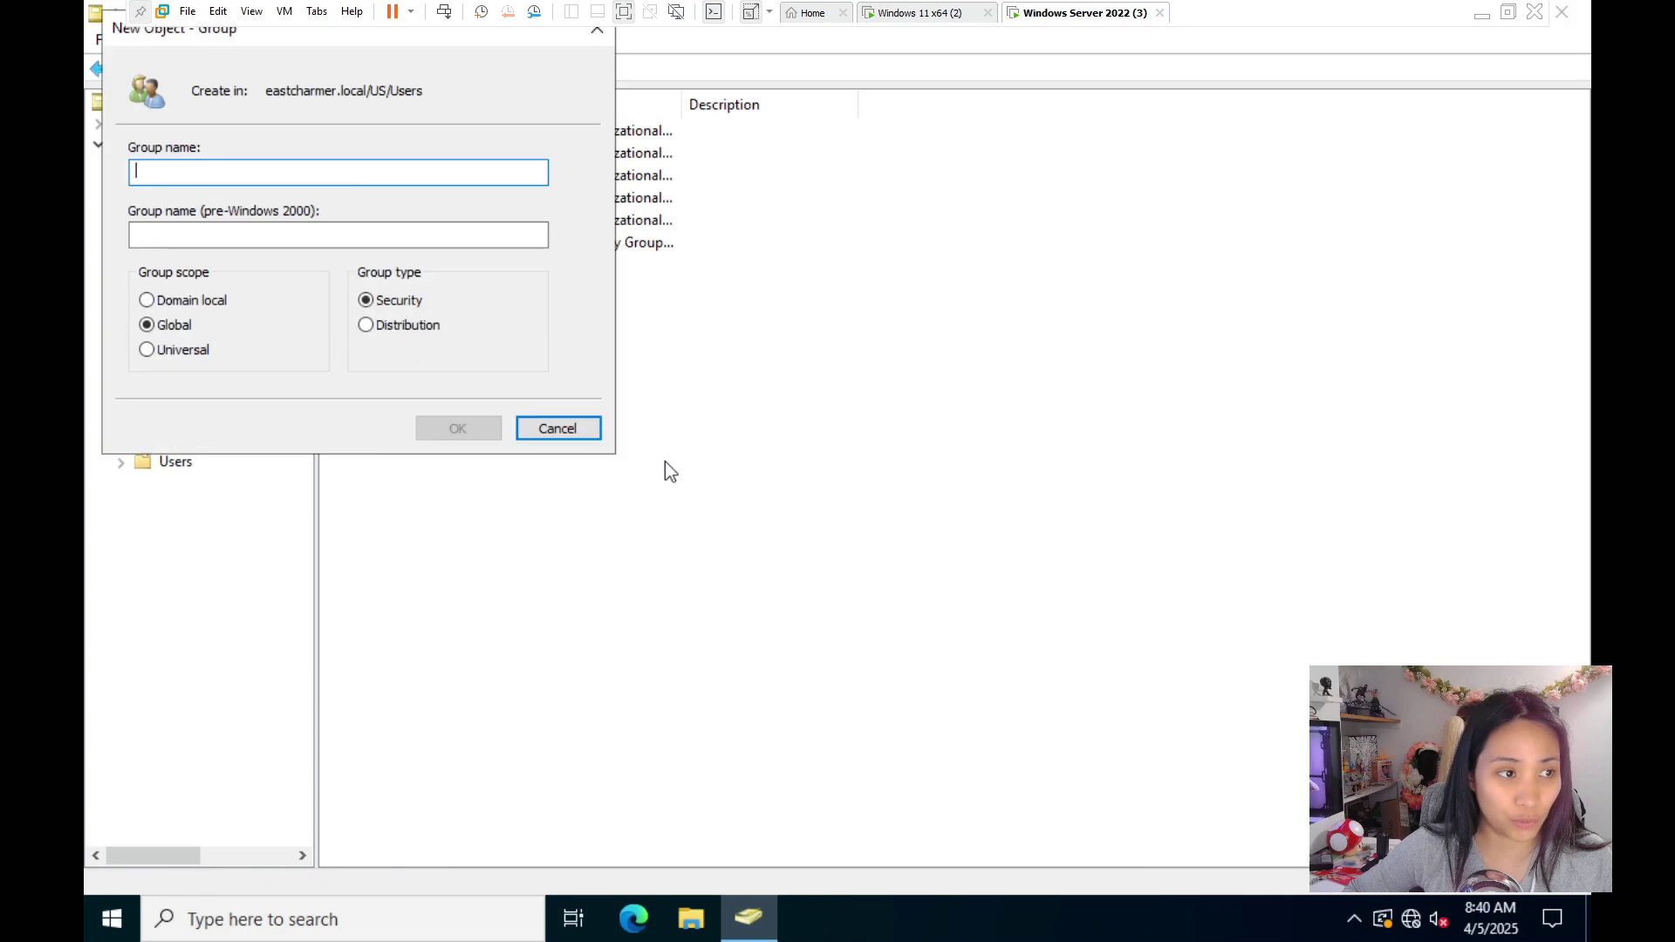
type("Prt")
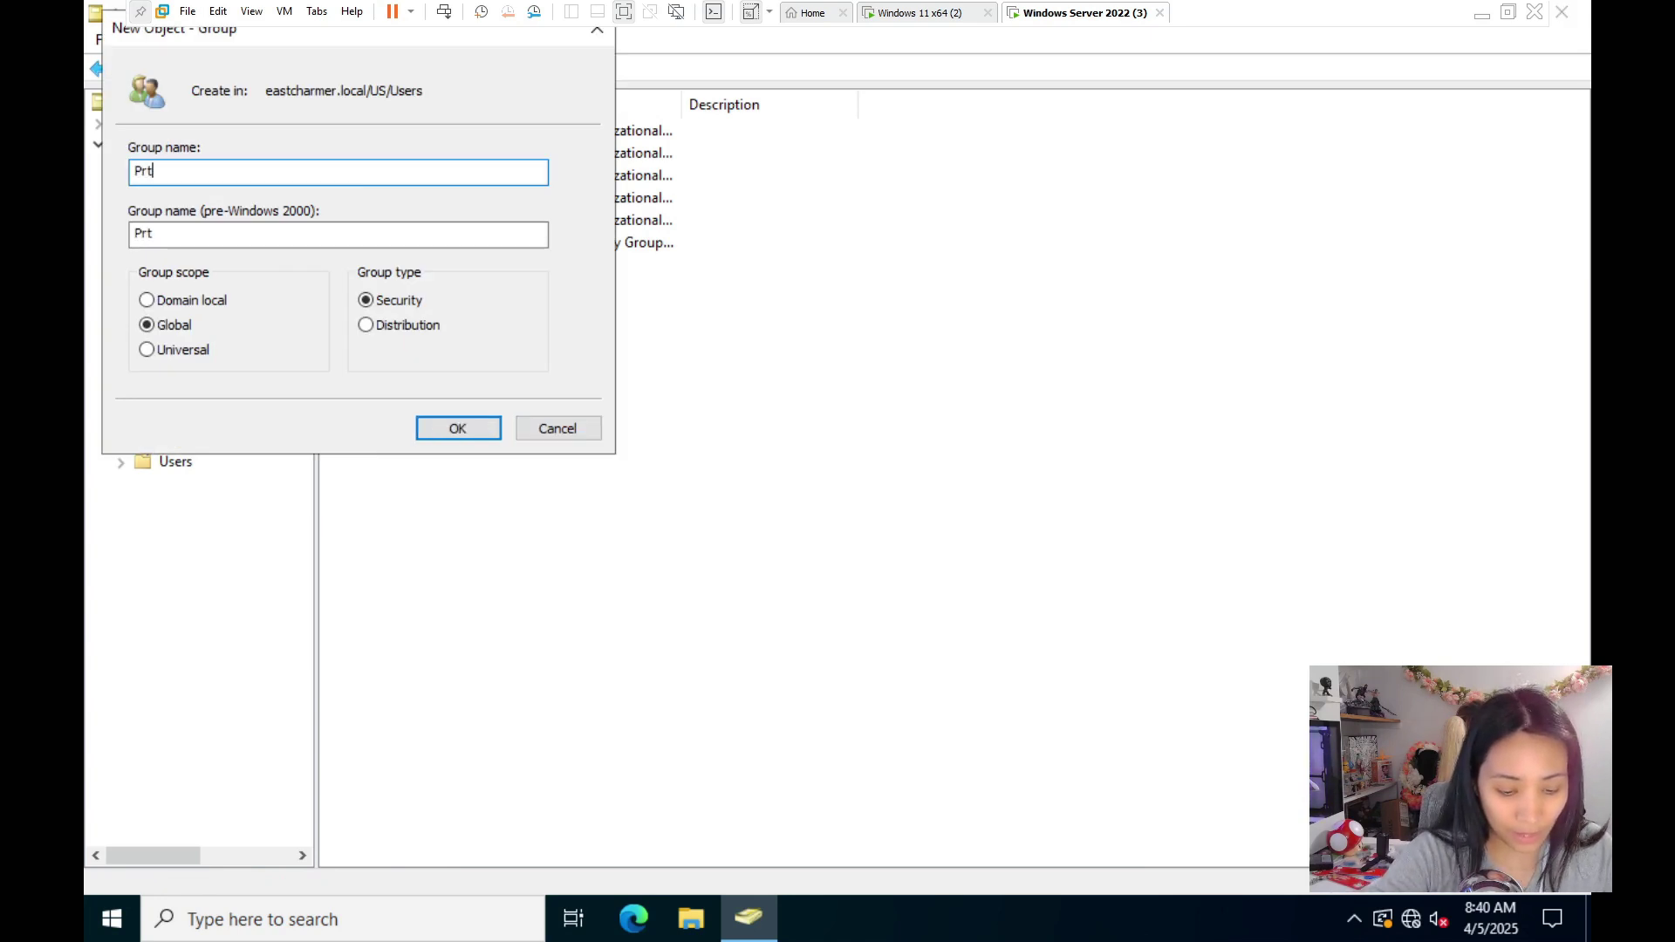
type("o")
key("BackSpace")
key("BackSpace")
type("oject")
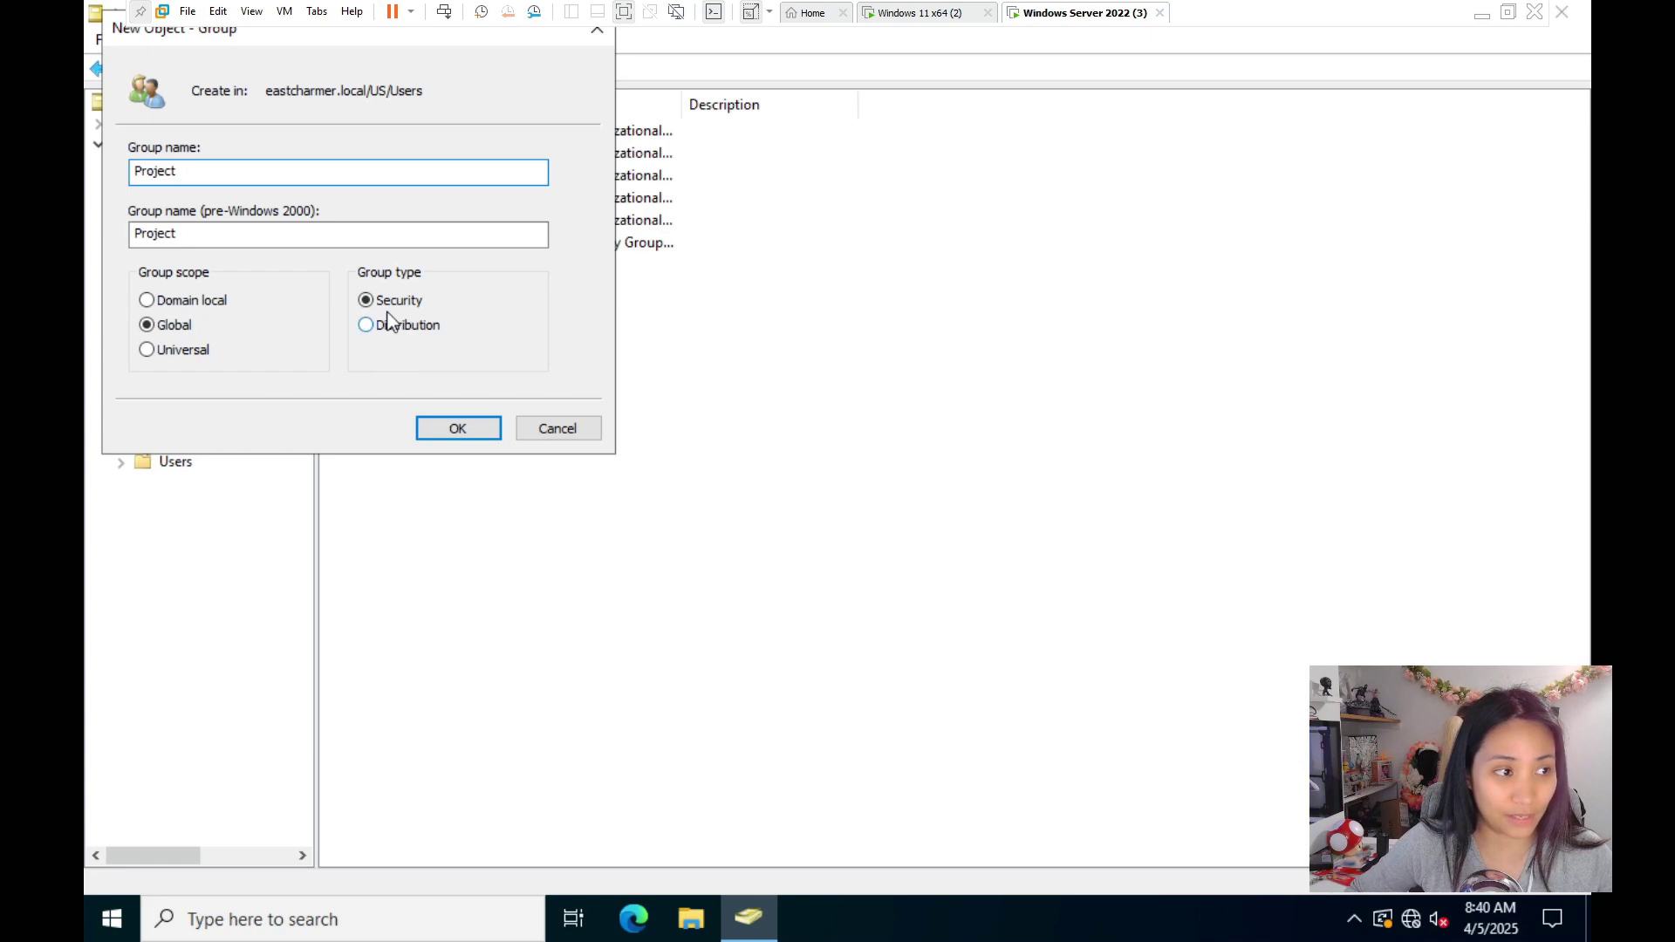
key("Return")
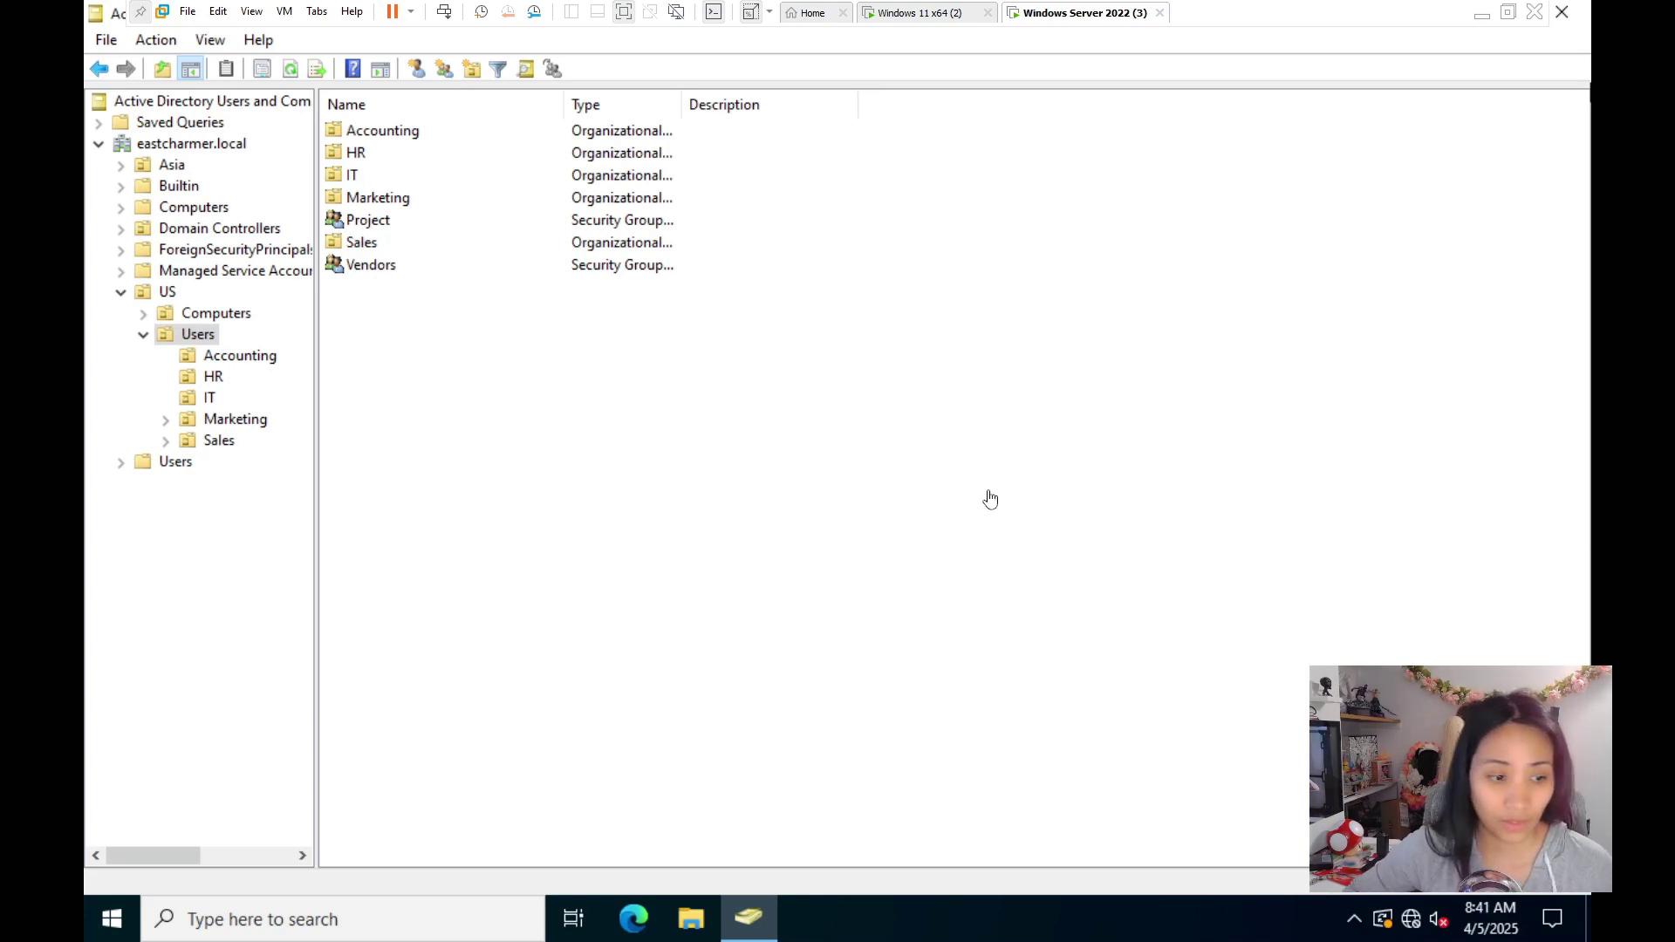
left_click(692, 927)
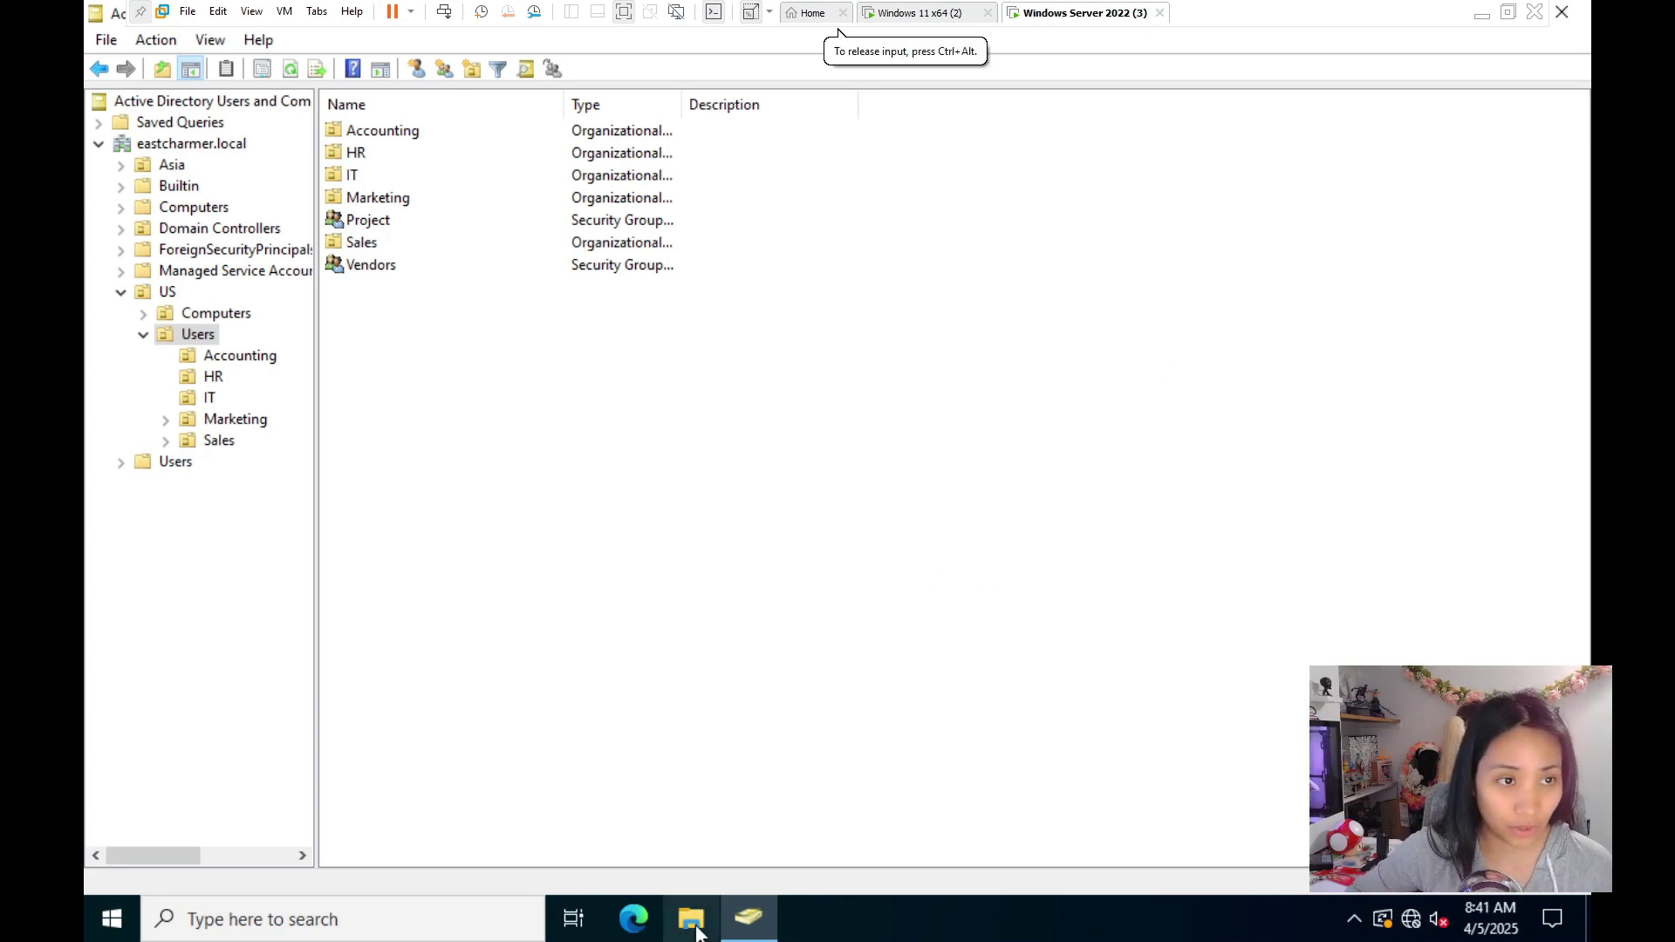
- Create a folder named Common at the root of Local Disk (C:)
left_click(750, 919)
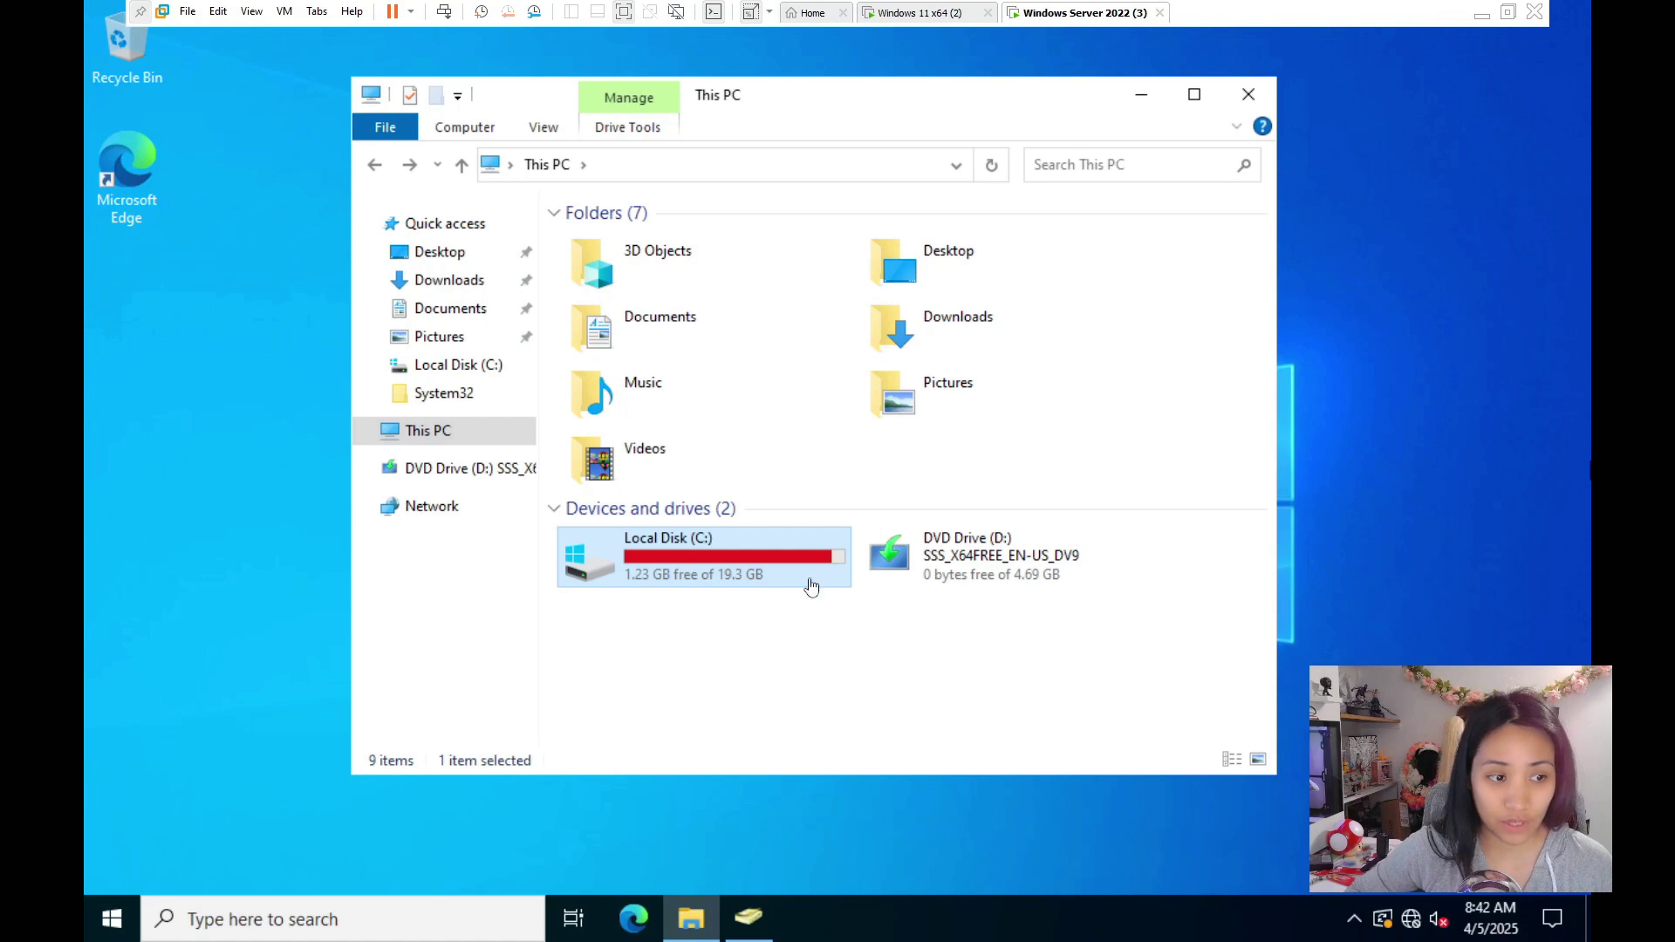
double_click(732, 550)
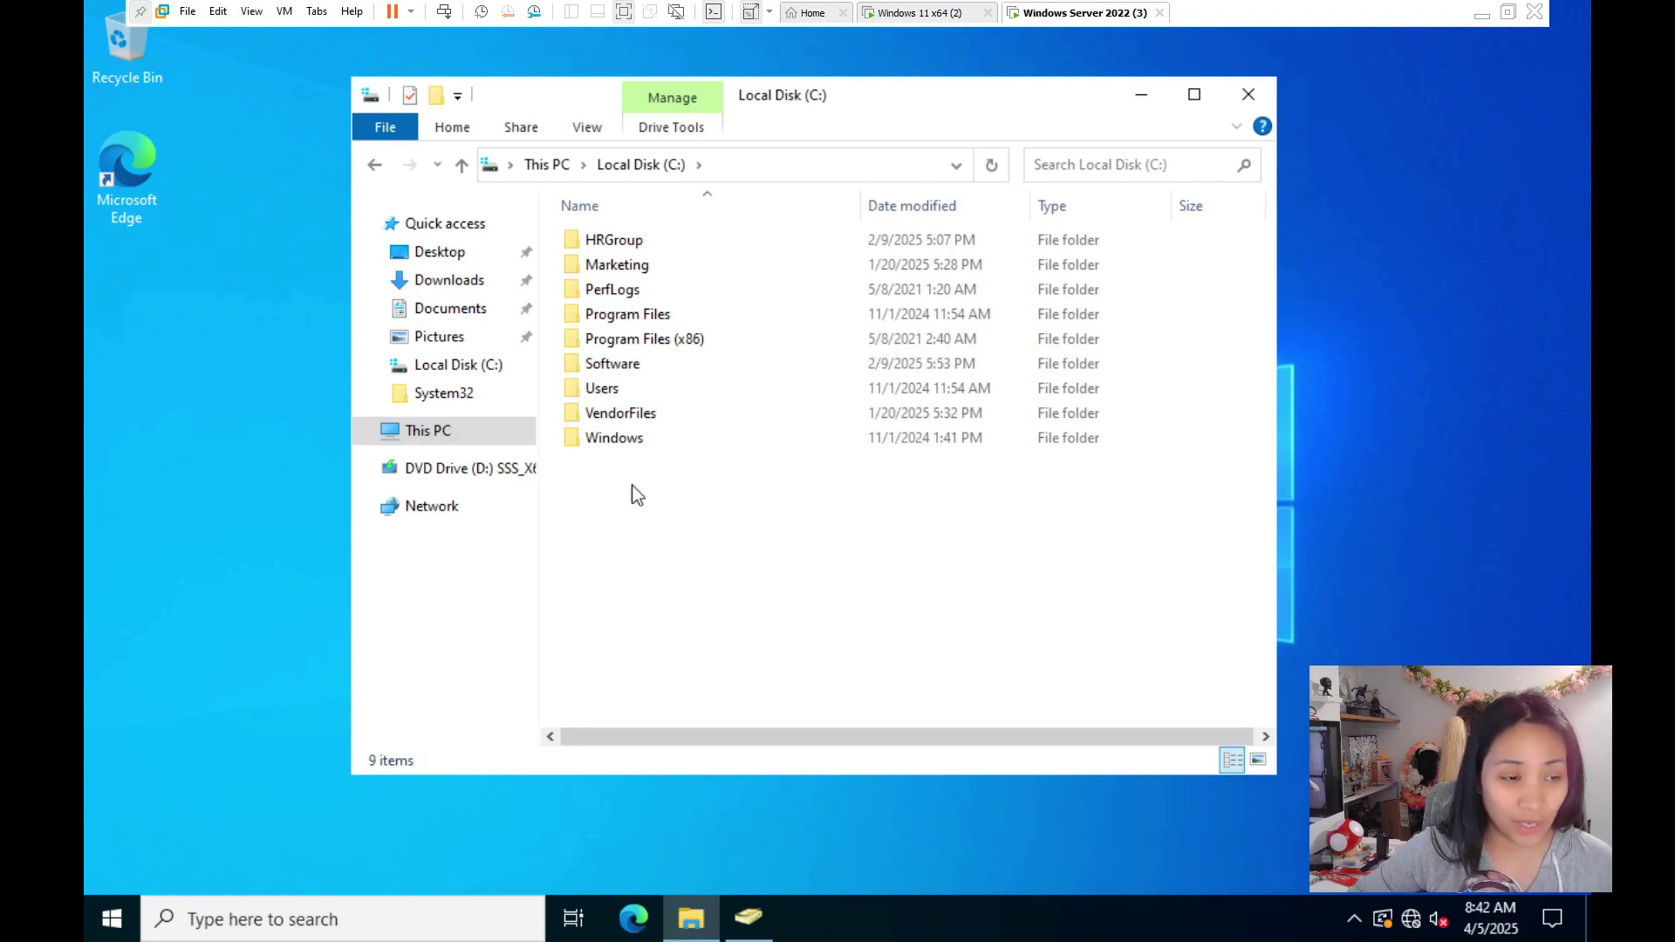
right_click(630, 485)
mouse_move(788, 710)
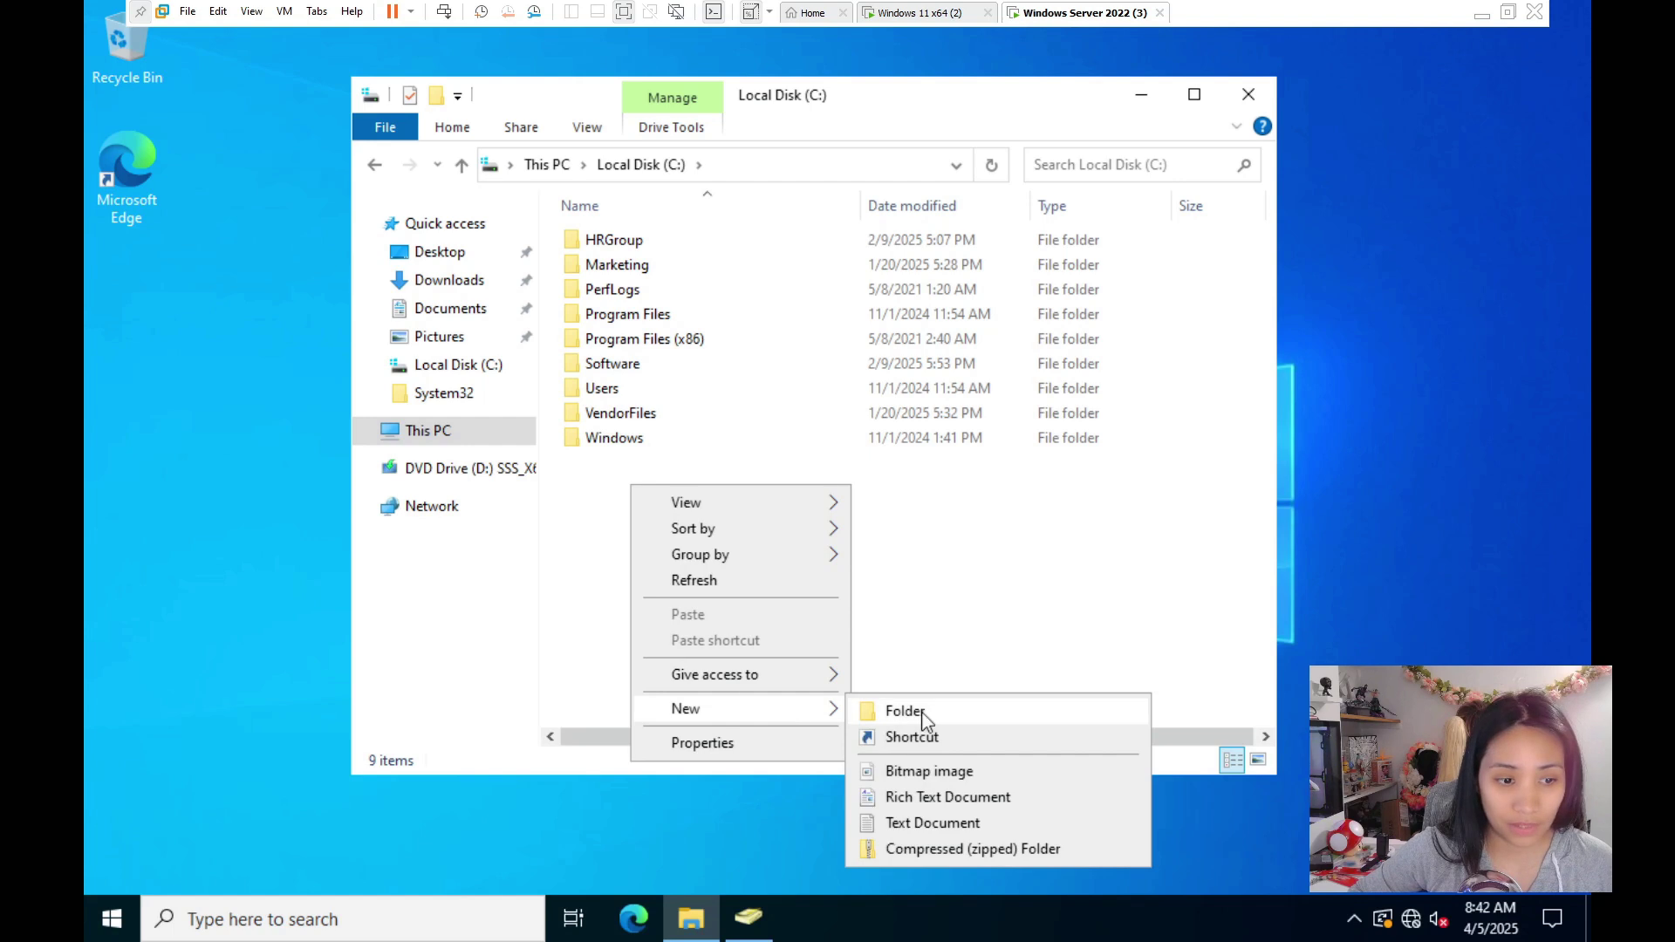
left_click(894, 711)
type("Common")
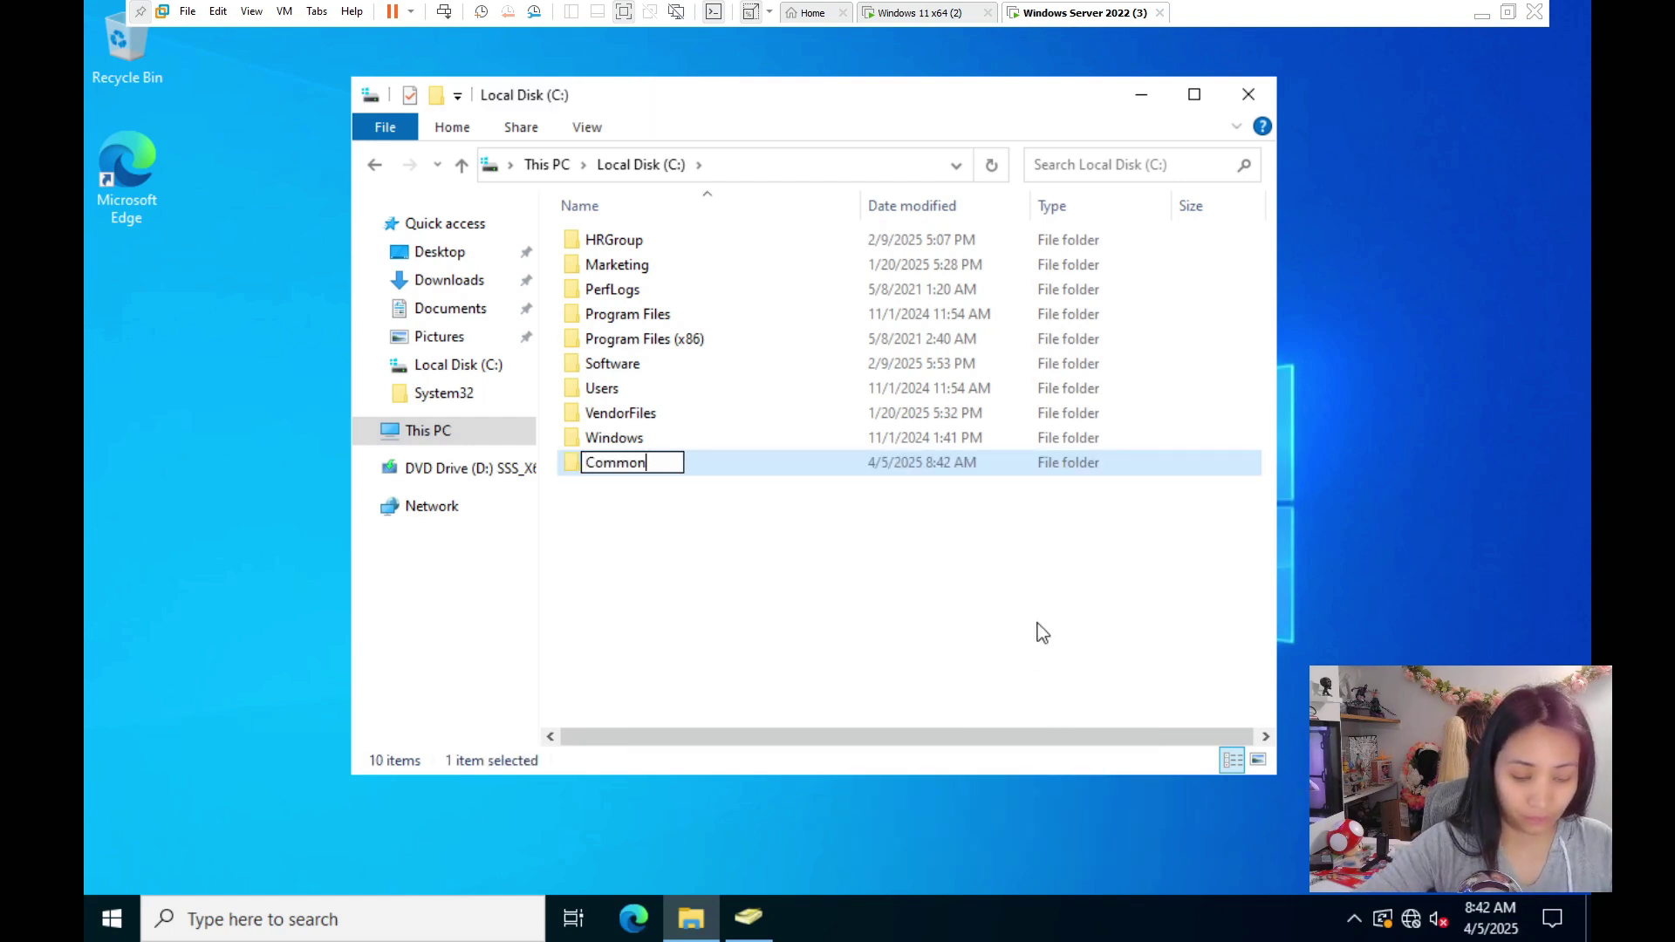
key("Return")
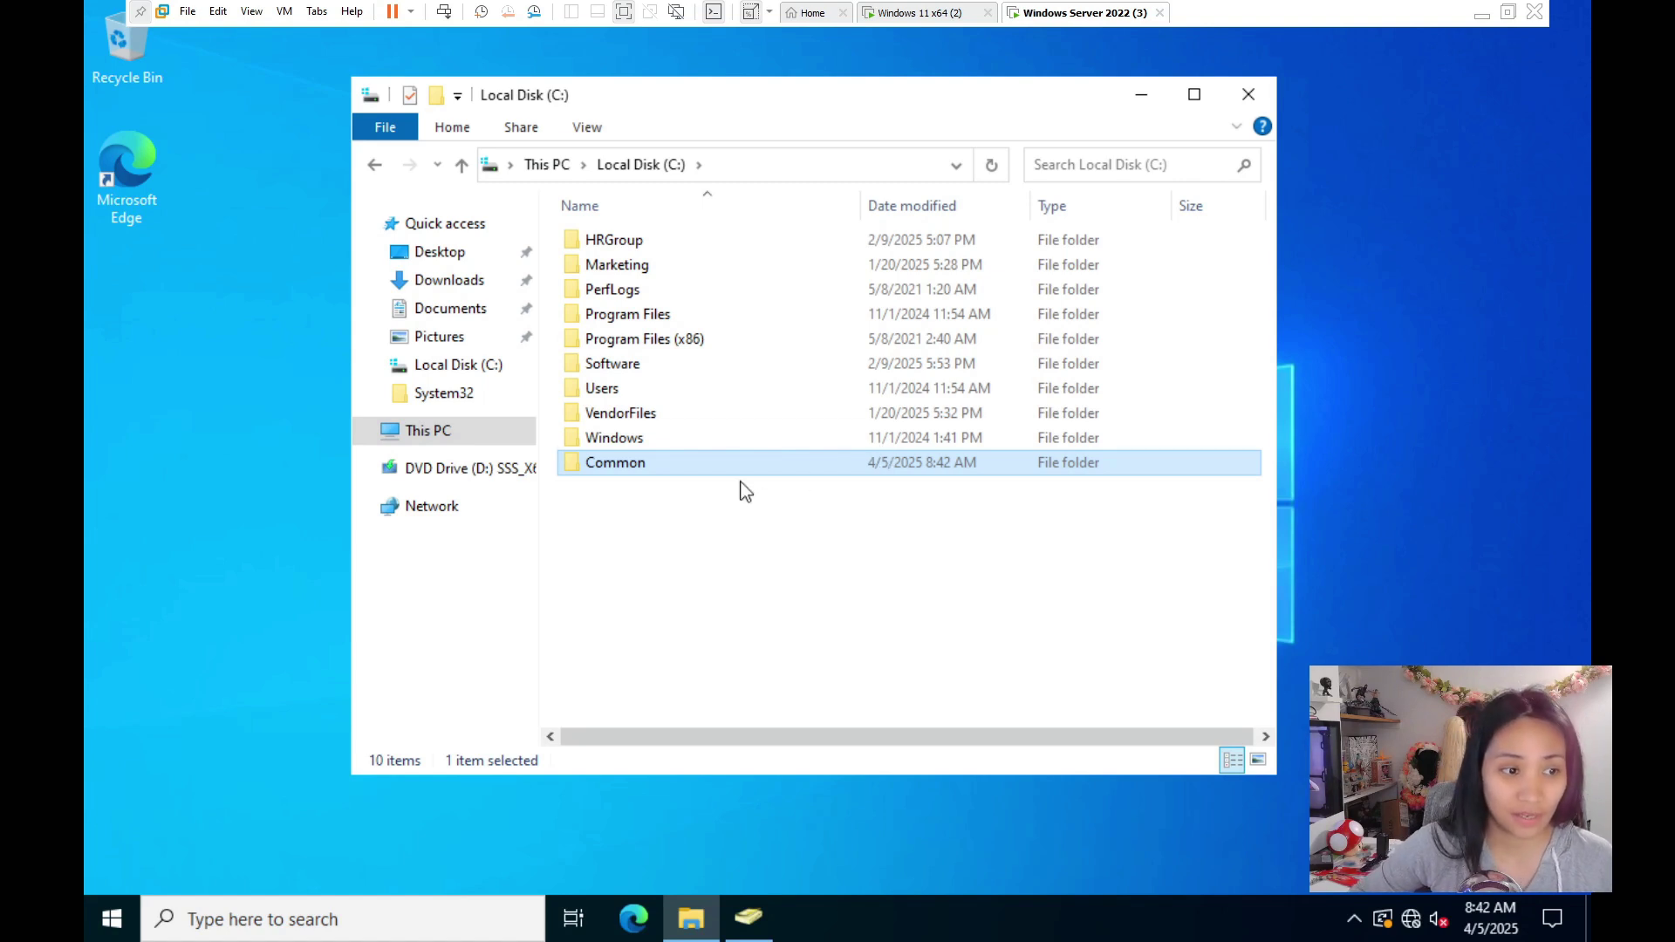
- Inside Common, create two subfolders named Project and Events
double_click(683, 477)
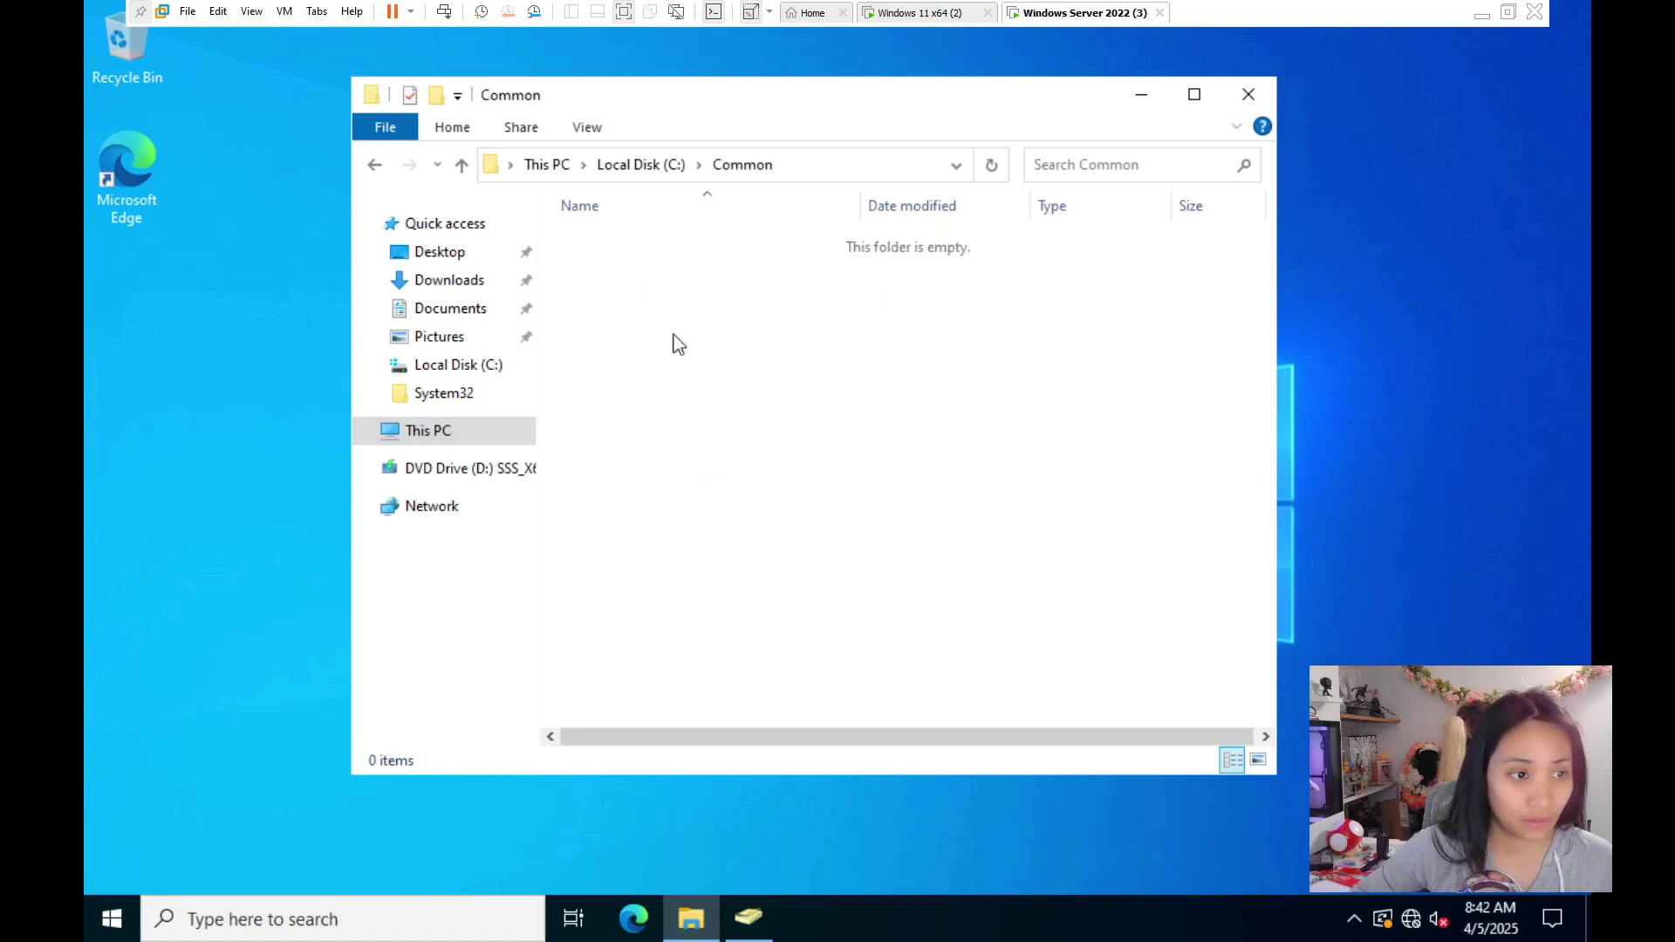
right_click(672, 343)
mouse_move(872, 627)
left_click(991, 625)
type("Project")
right_click(626, 335)
mouse_move(768, 618)
left_click(943, 618)
type("Events")
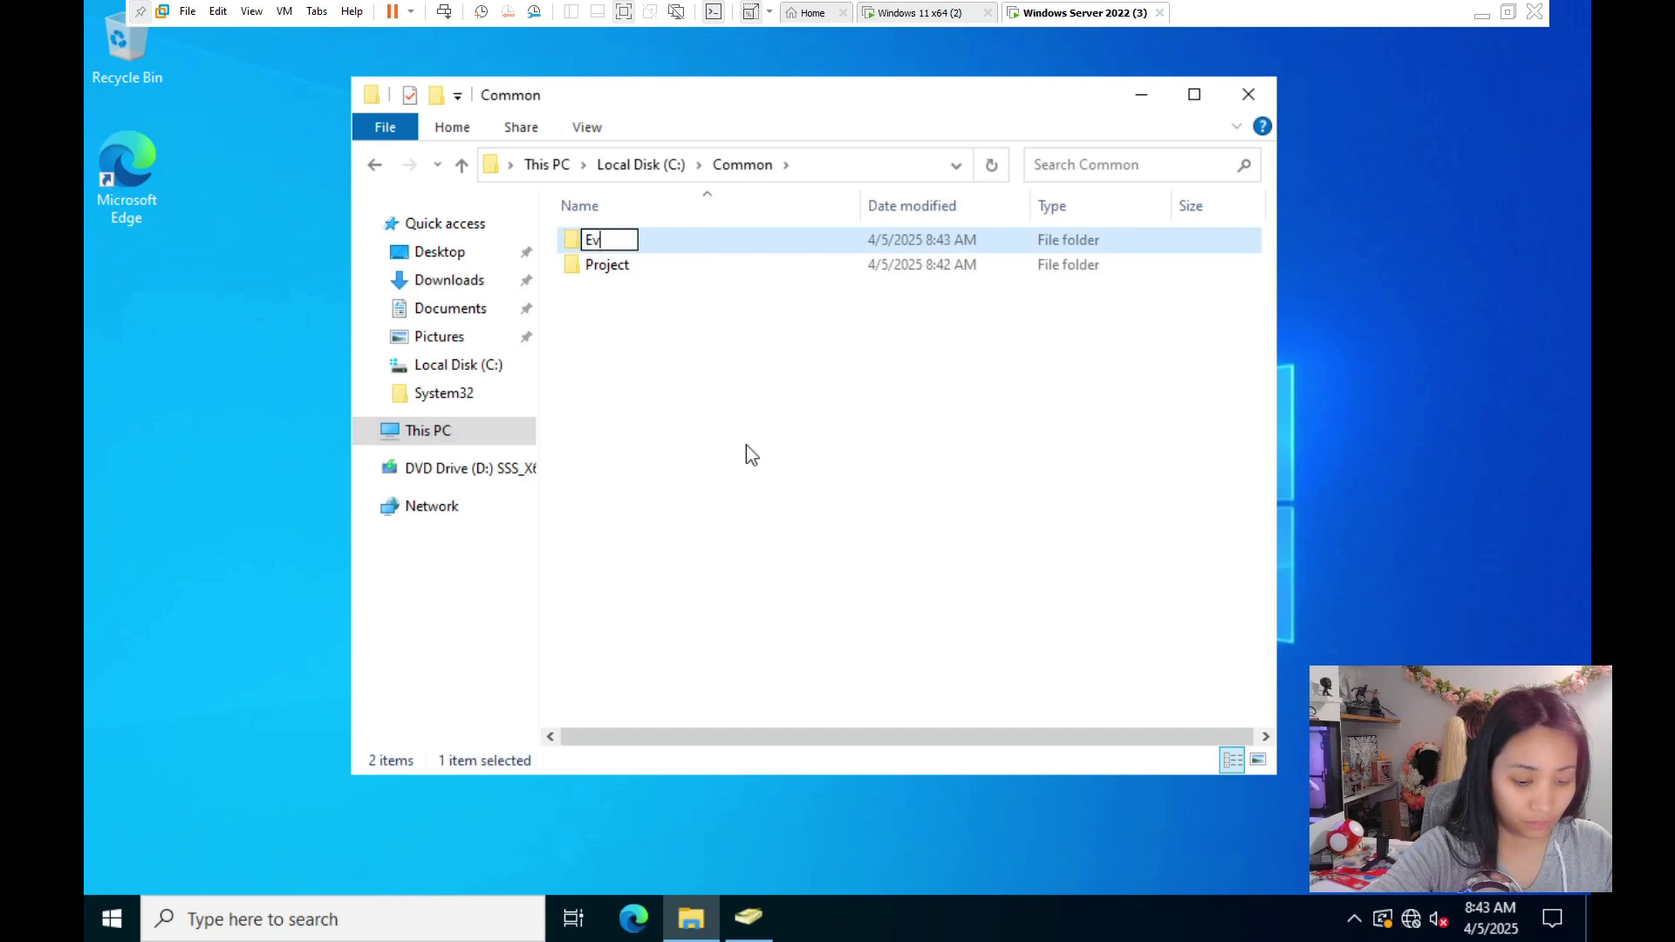
left_click(744, 453)
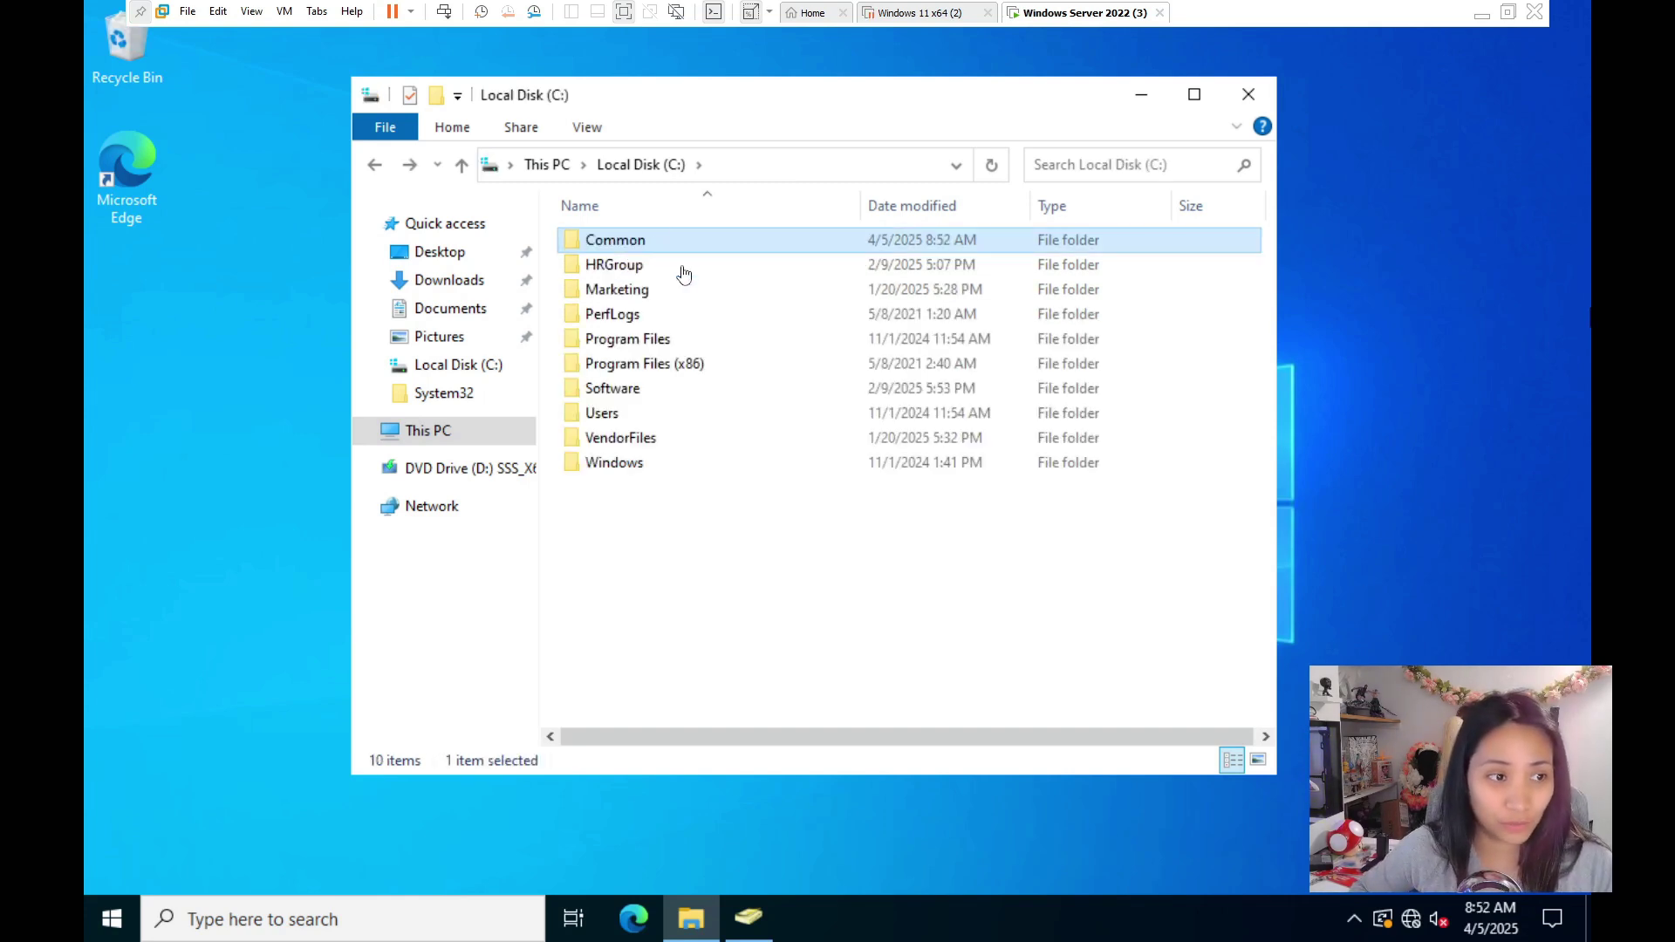
- Share the Common folder on the network with Everyone at Read access
right_click(660, 242)
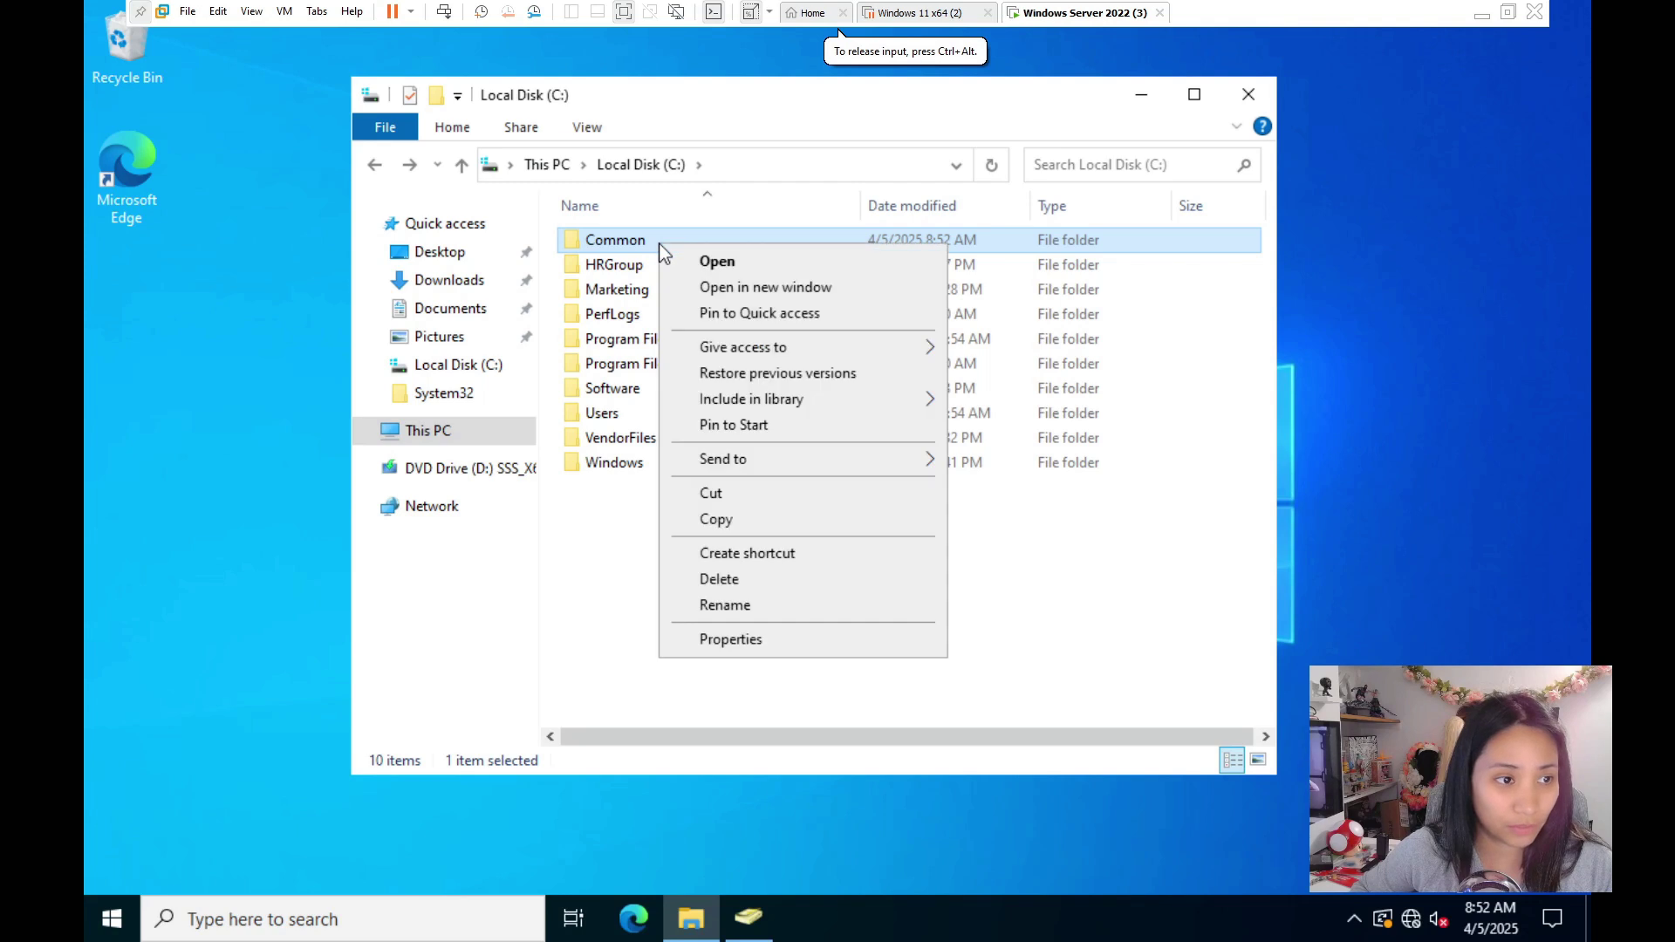
left_click(731, 639)
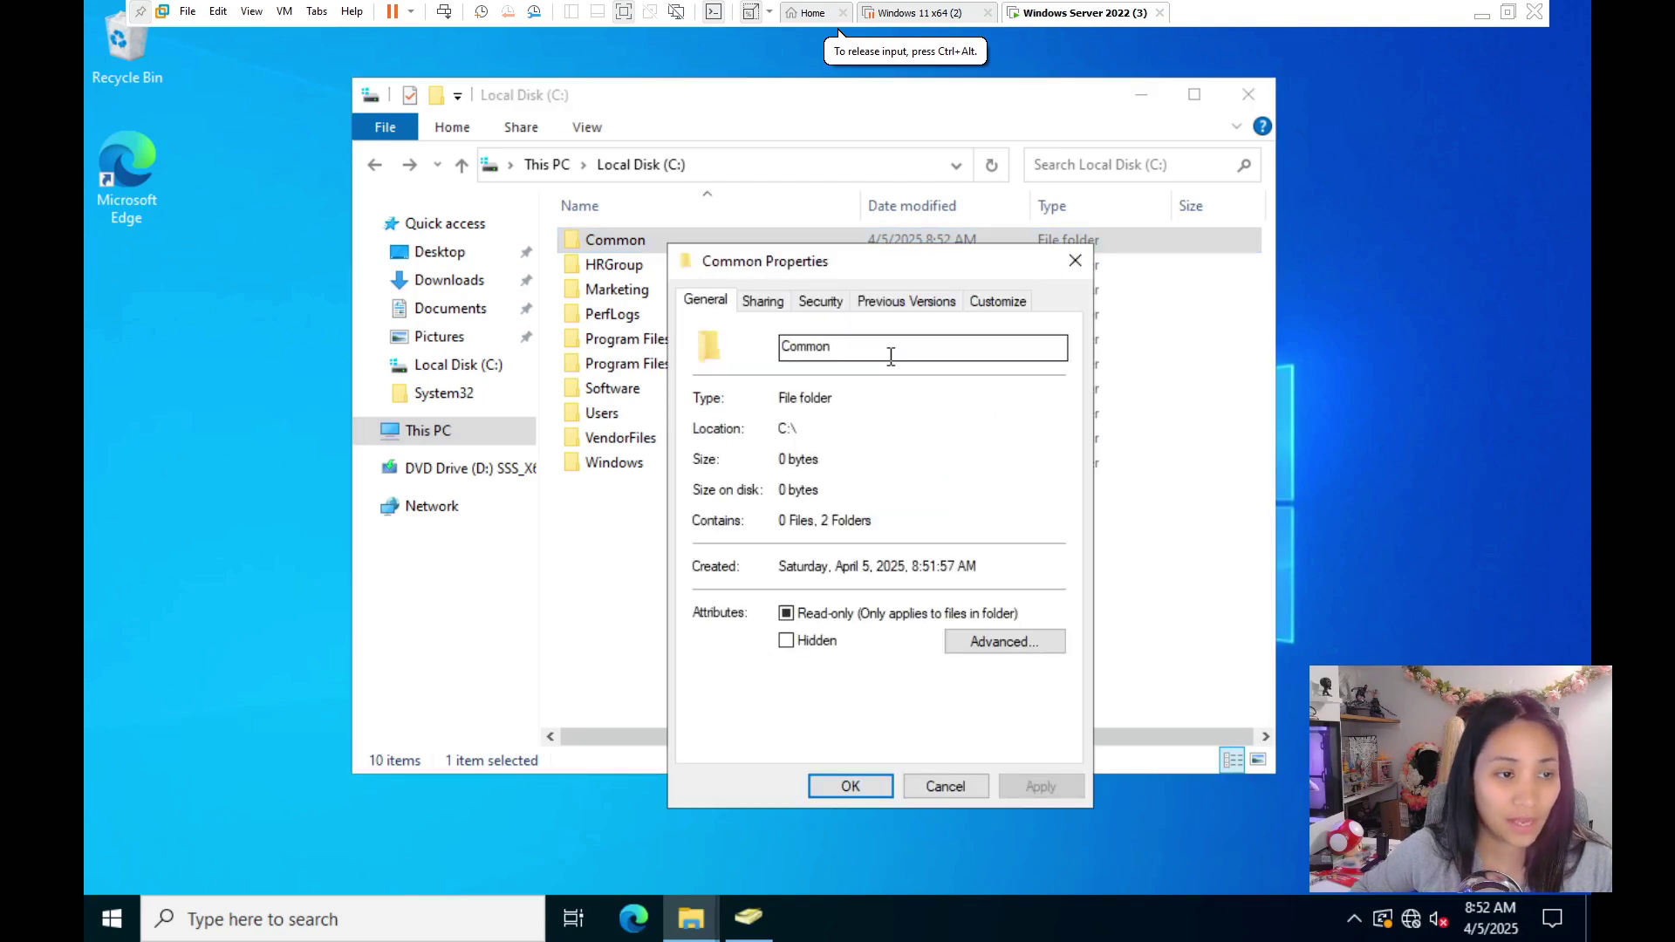
left_click(764, 305)
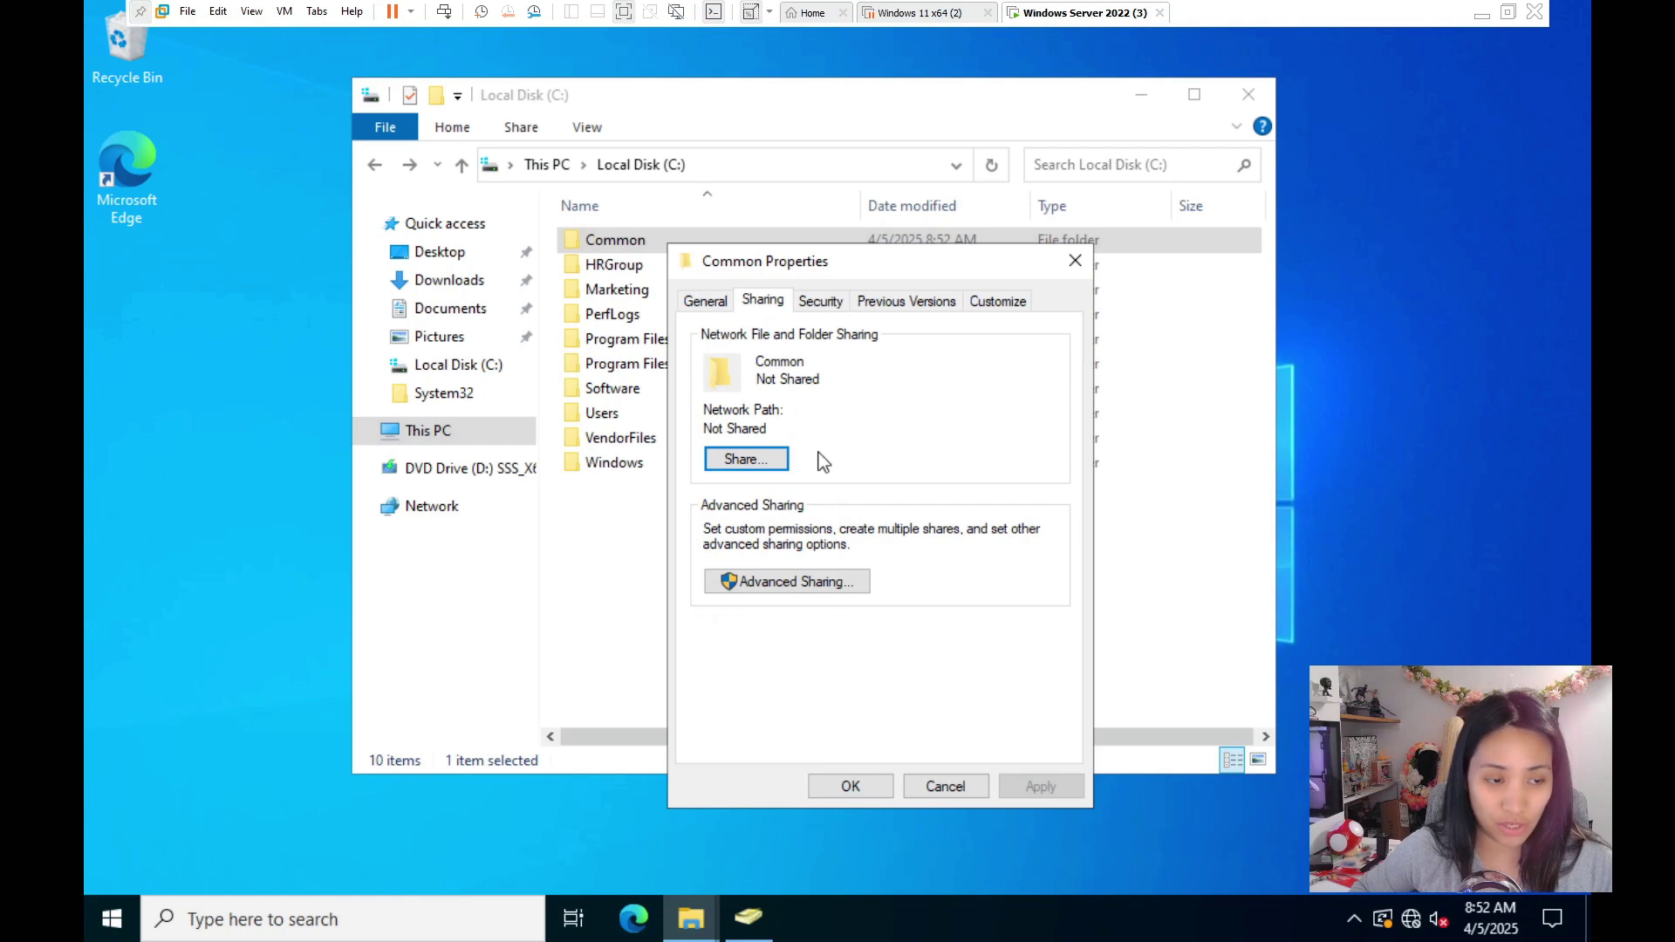
left_click(774, 469)
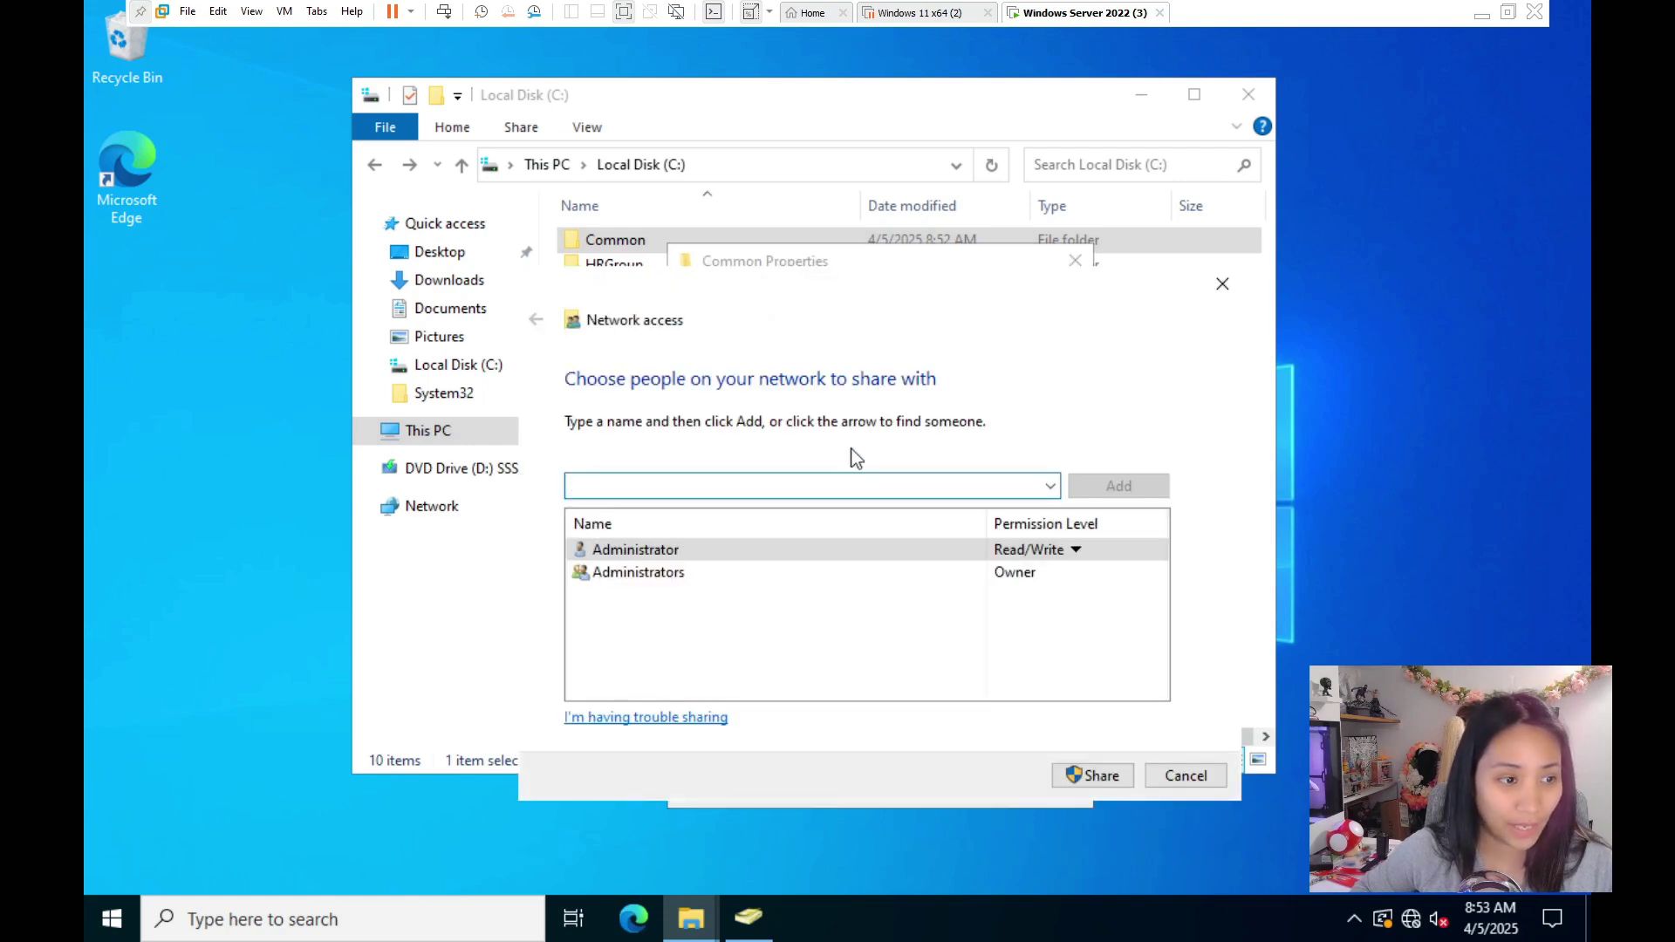
left_click(1050, 486)
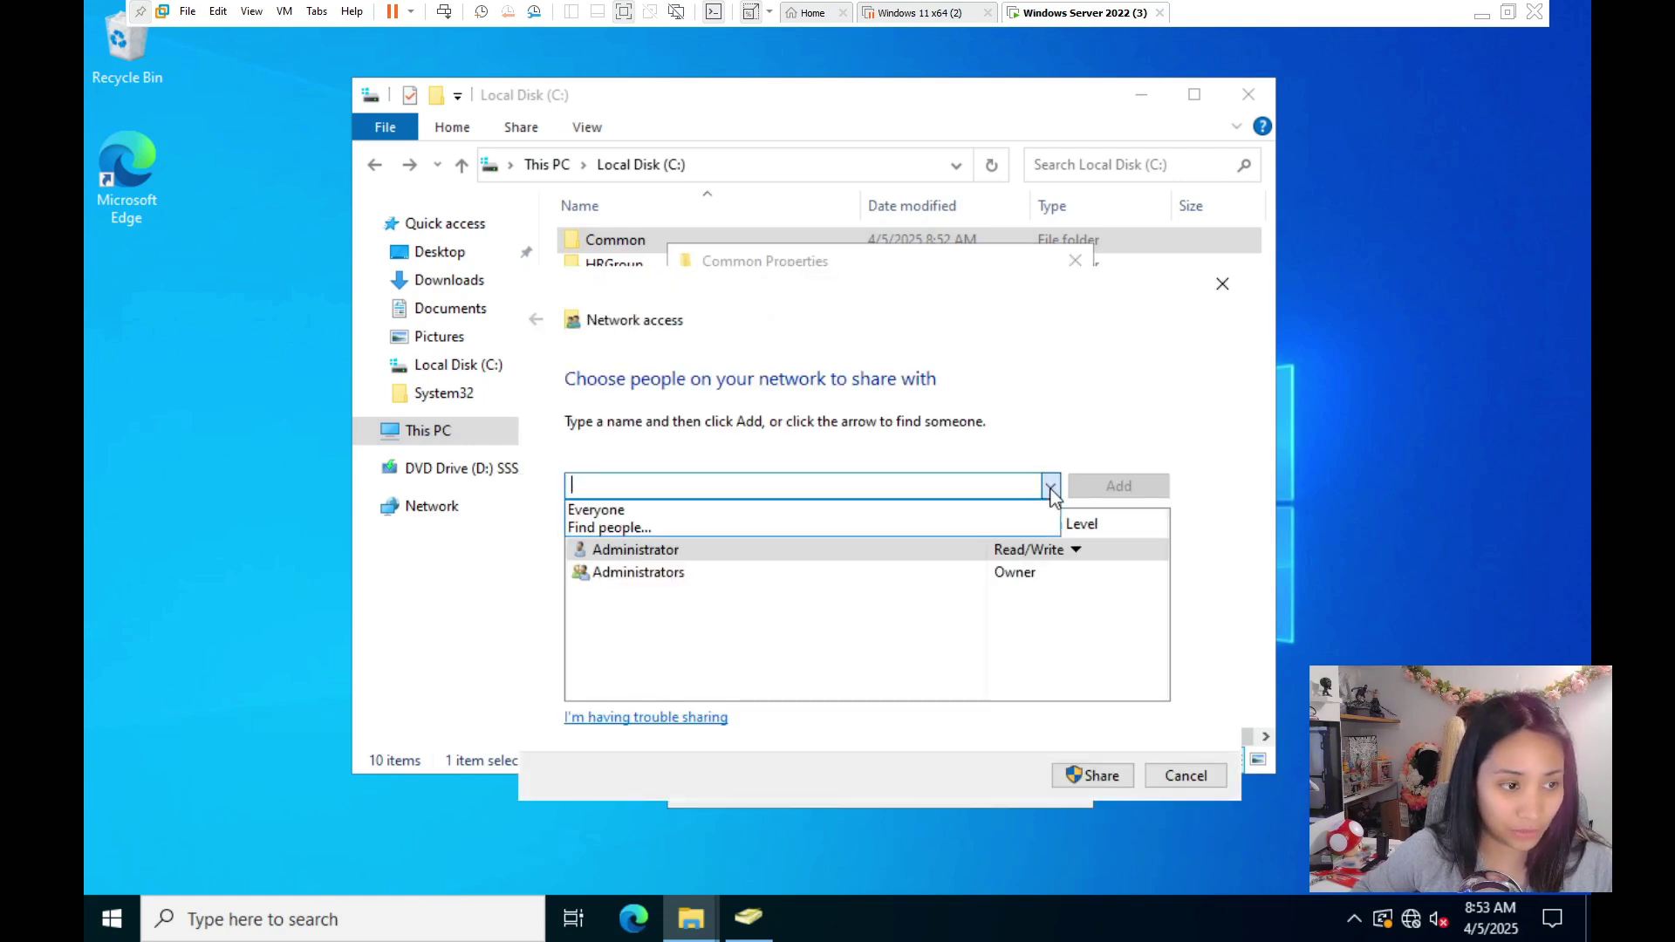
left_click(1029, 505)
left_click(1118, 485)
left_click(1037, 594)
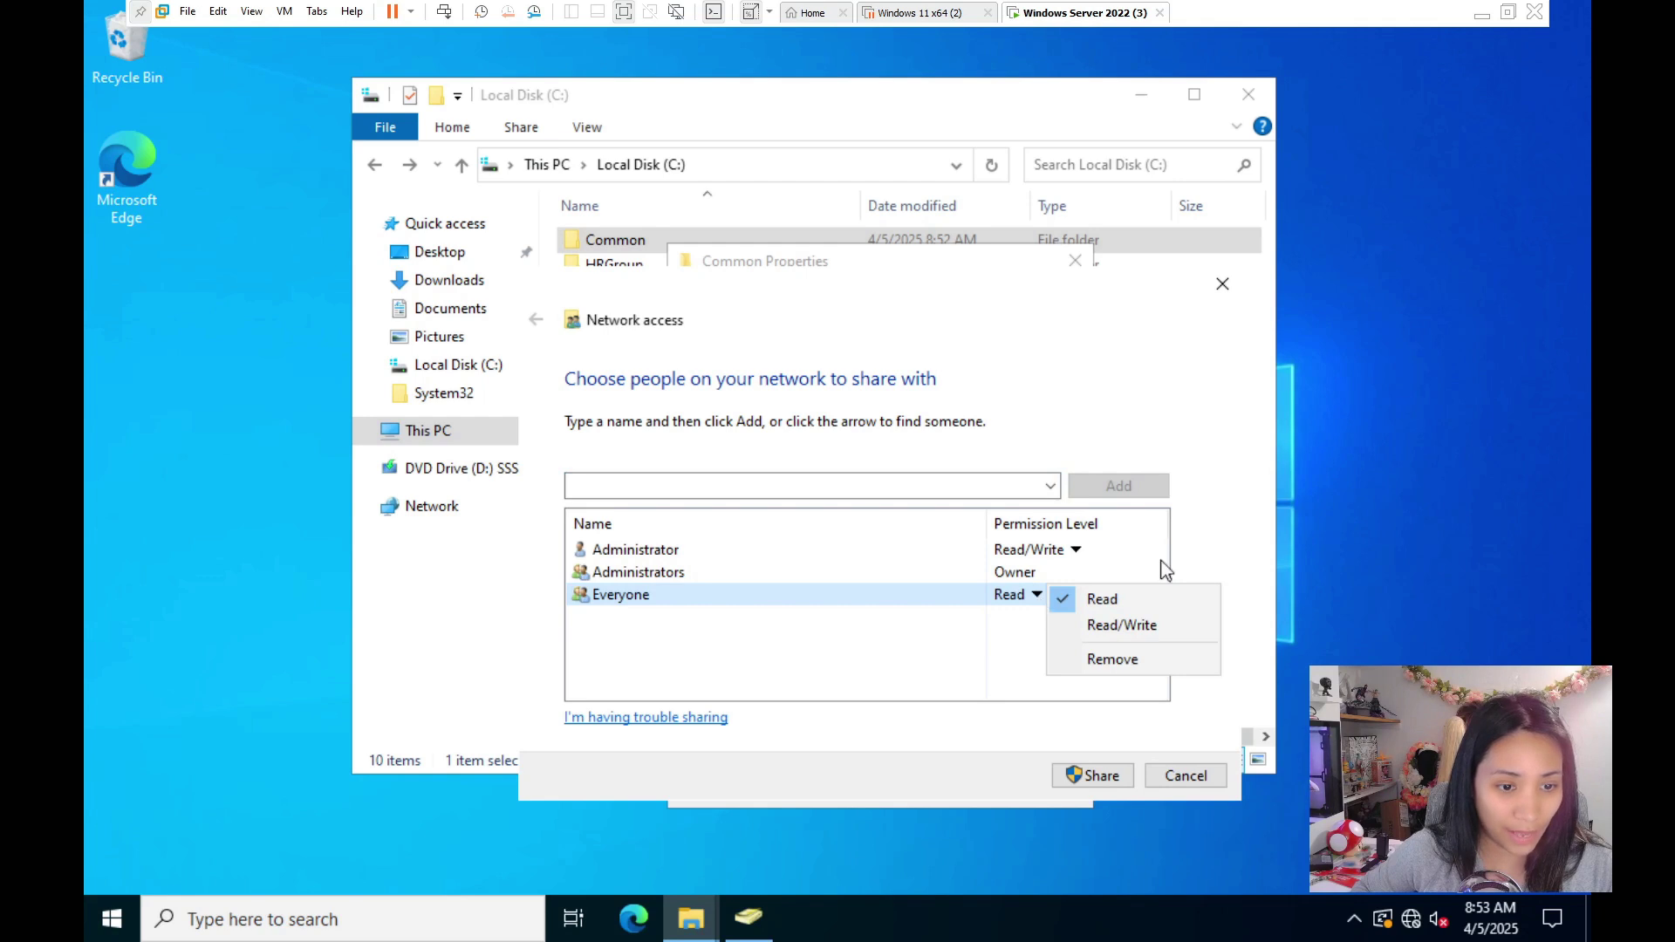
left_click(1200, 558)
key("Return")
left_click(1187, 775)
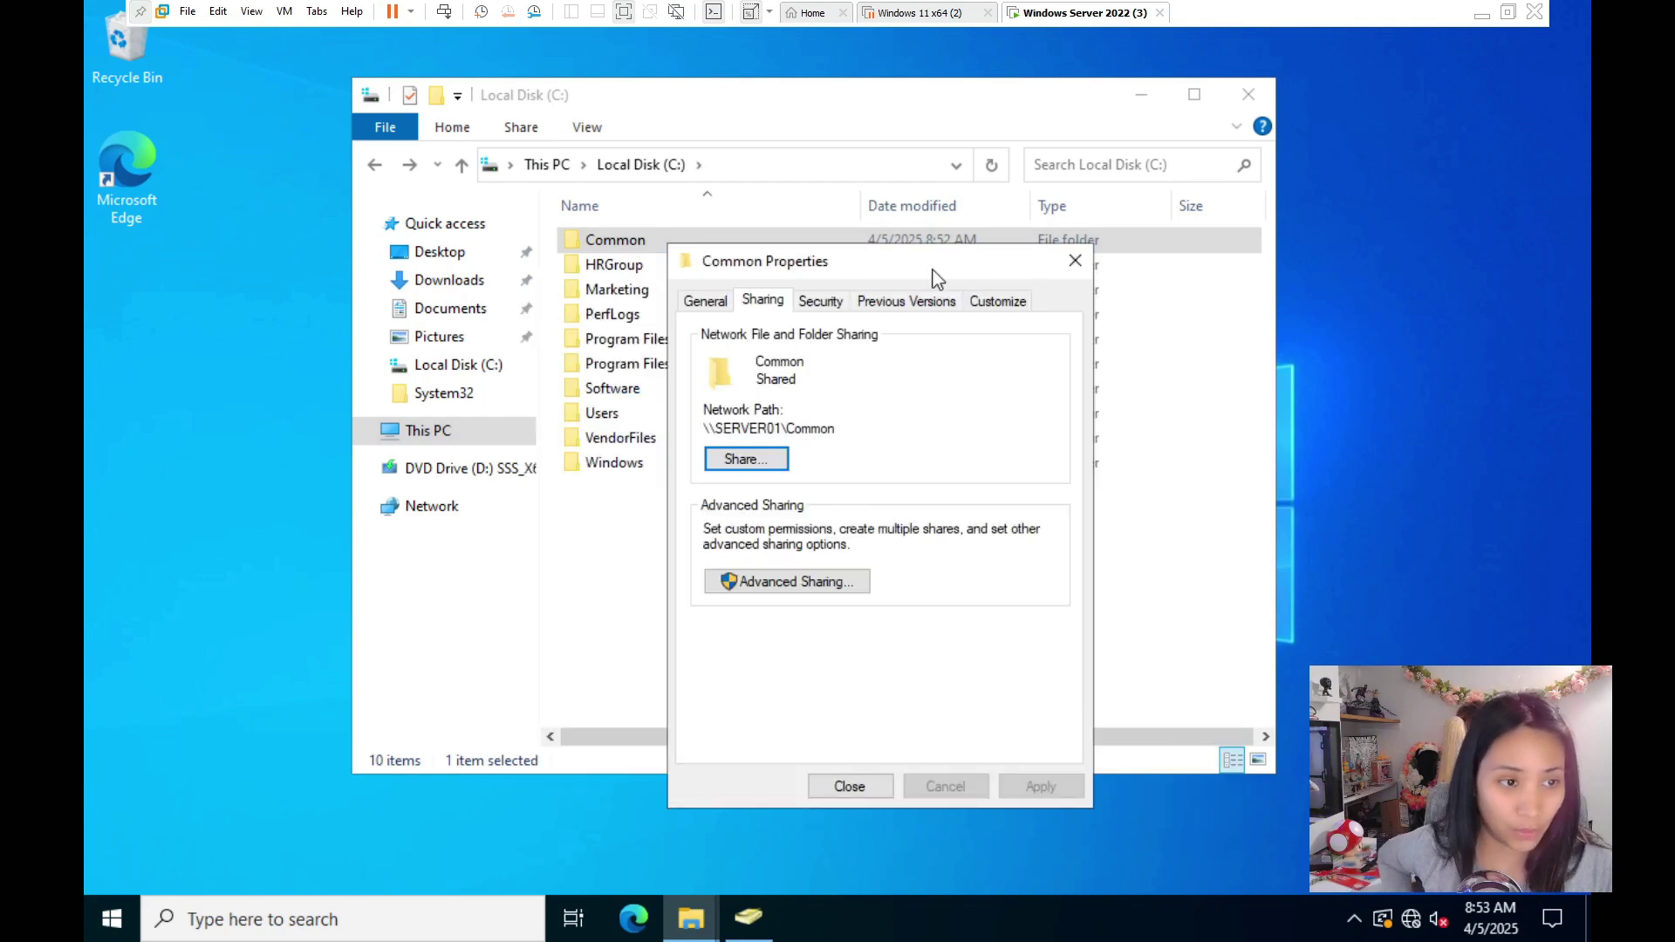
- Review Common's advanced sharing and share permissions, leaving them unchanged
left_click(825, 583)
left_click(767, 625)
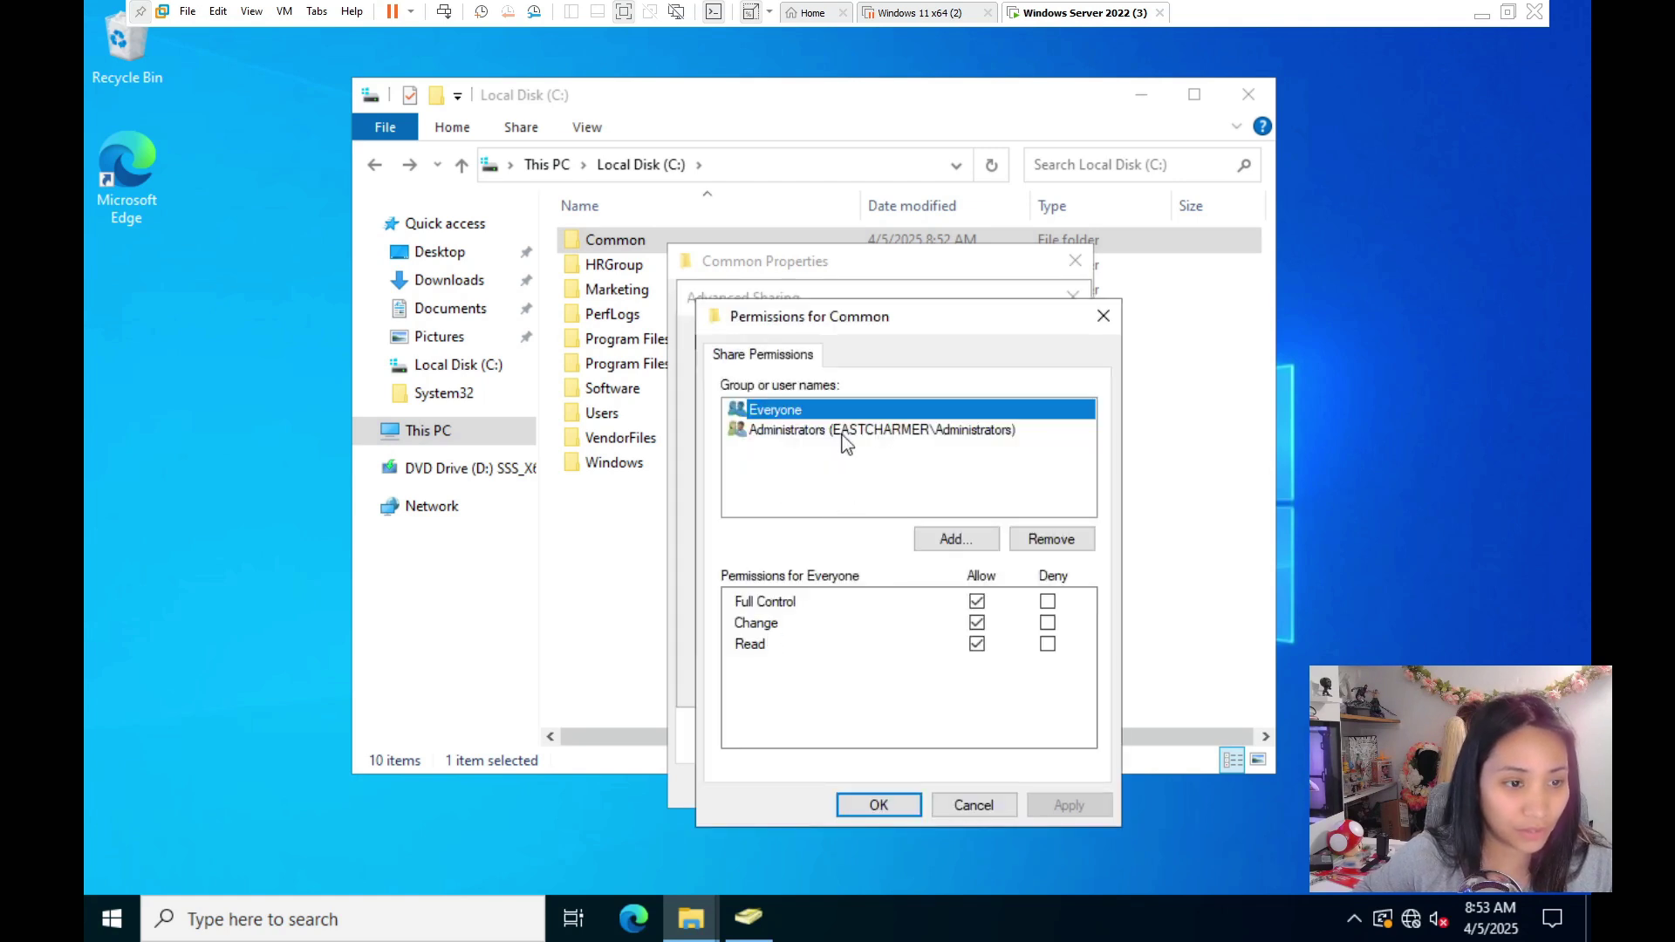
left_click(876, 802)
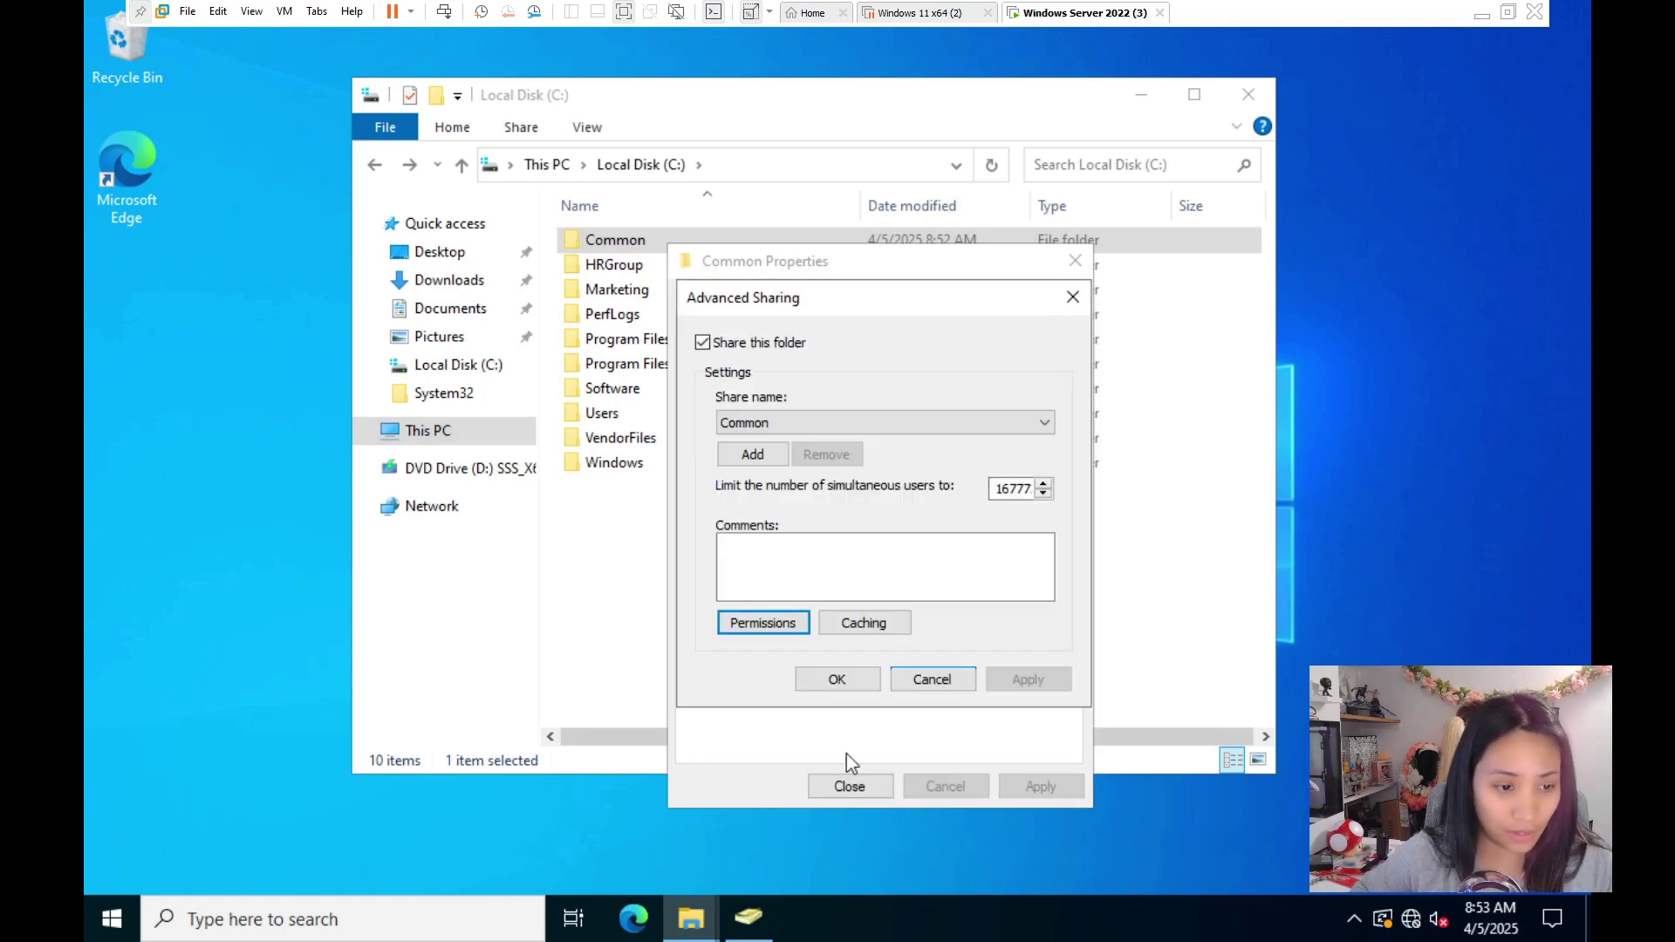
left_click(841, 678)
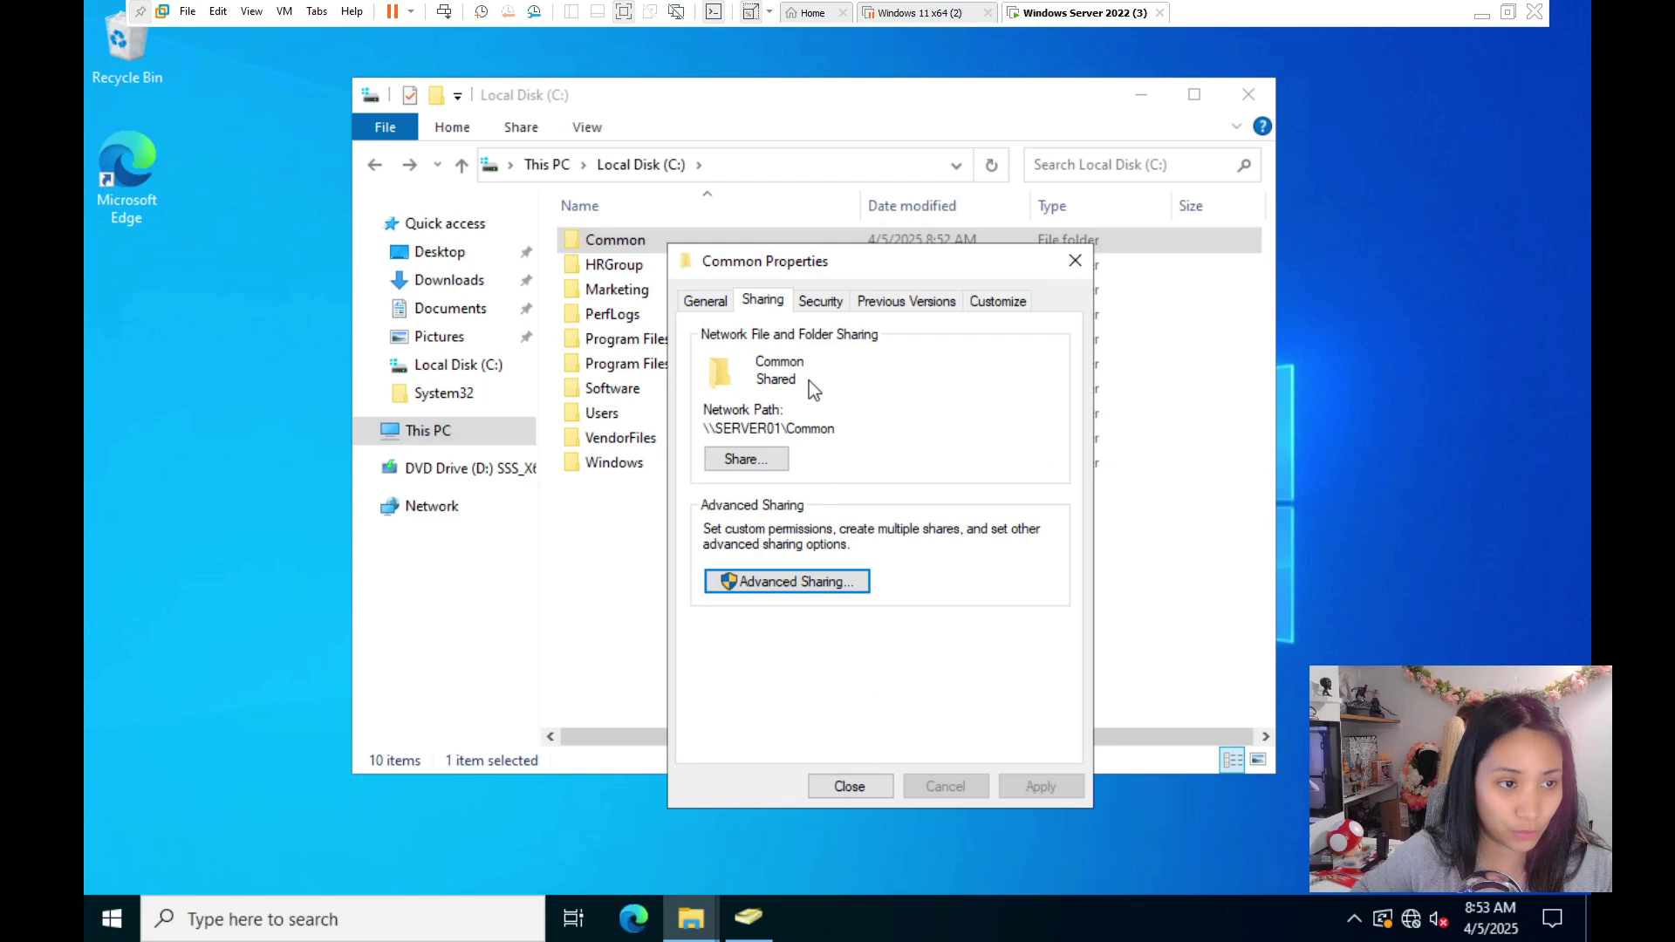
- Grant Everyone Full control on Common's Security tab, apply, and close the properties
left_click(820, 301)
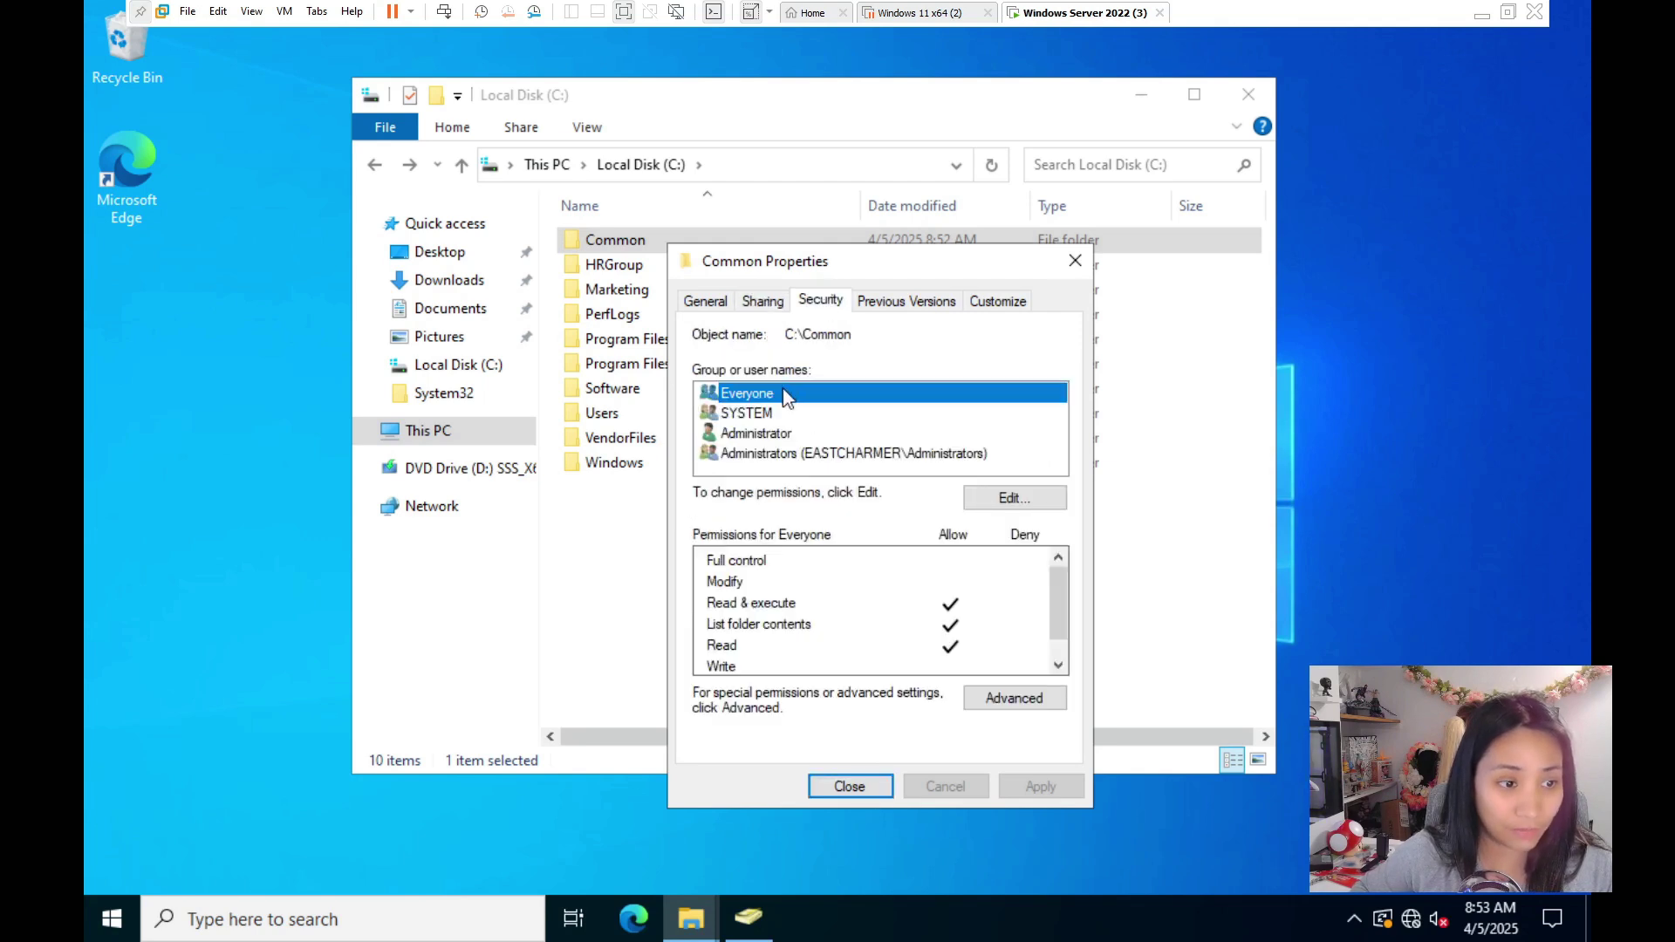
left_click(956, 571)
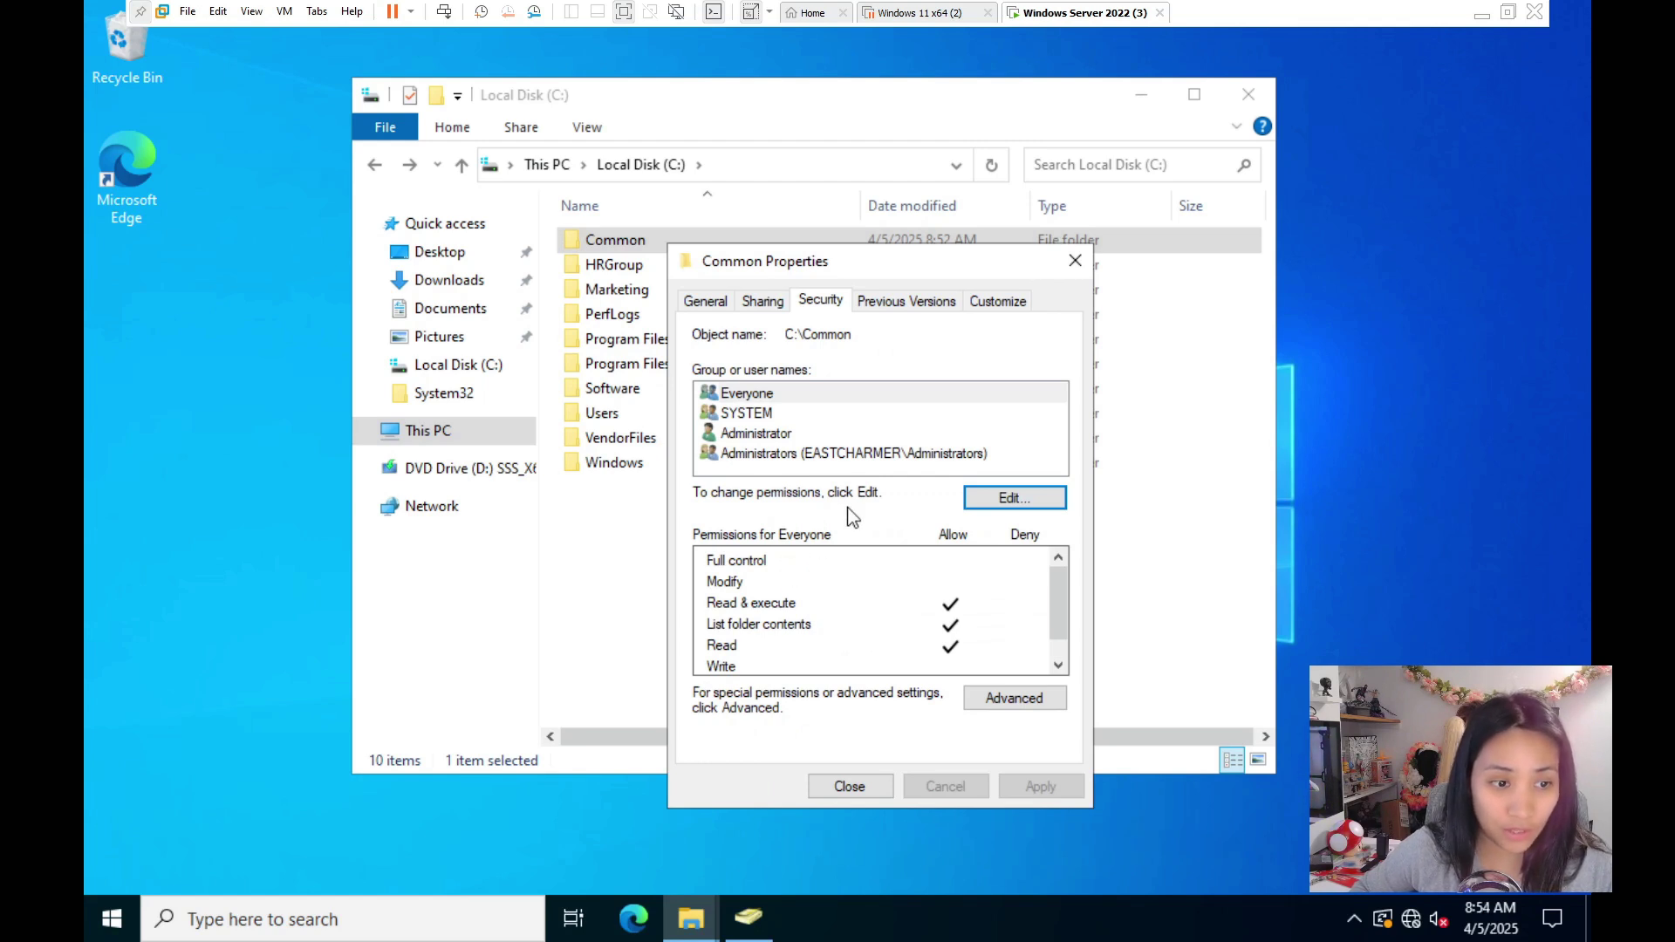
left_click(995, 500)
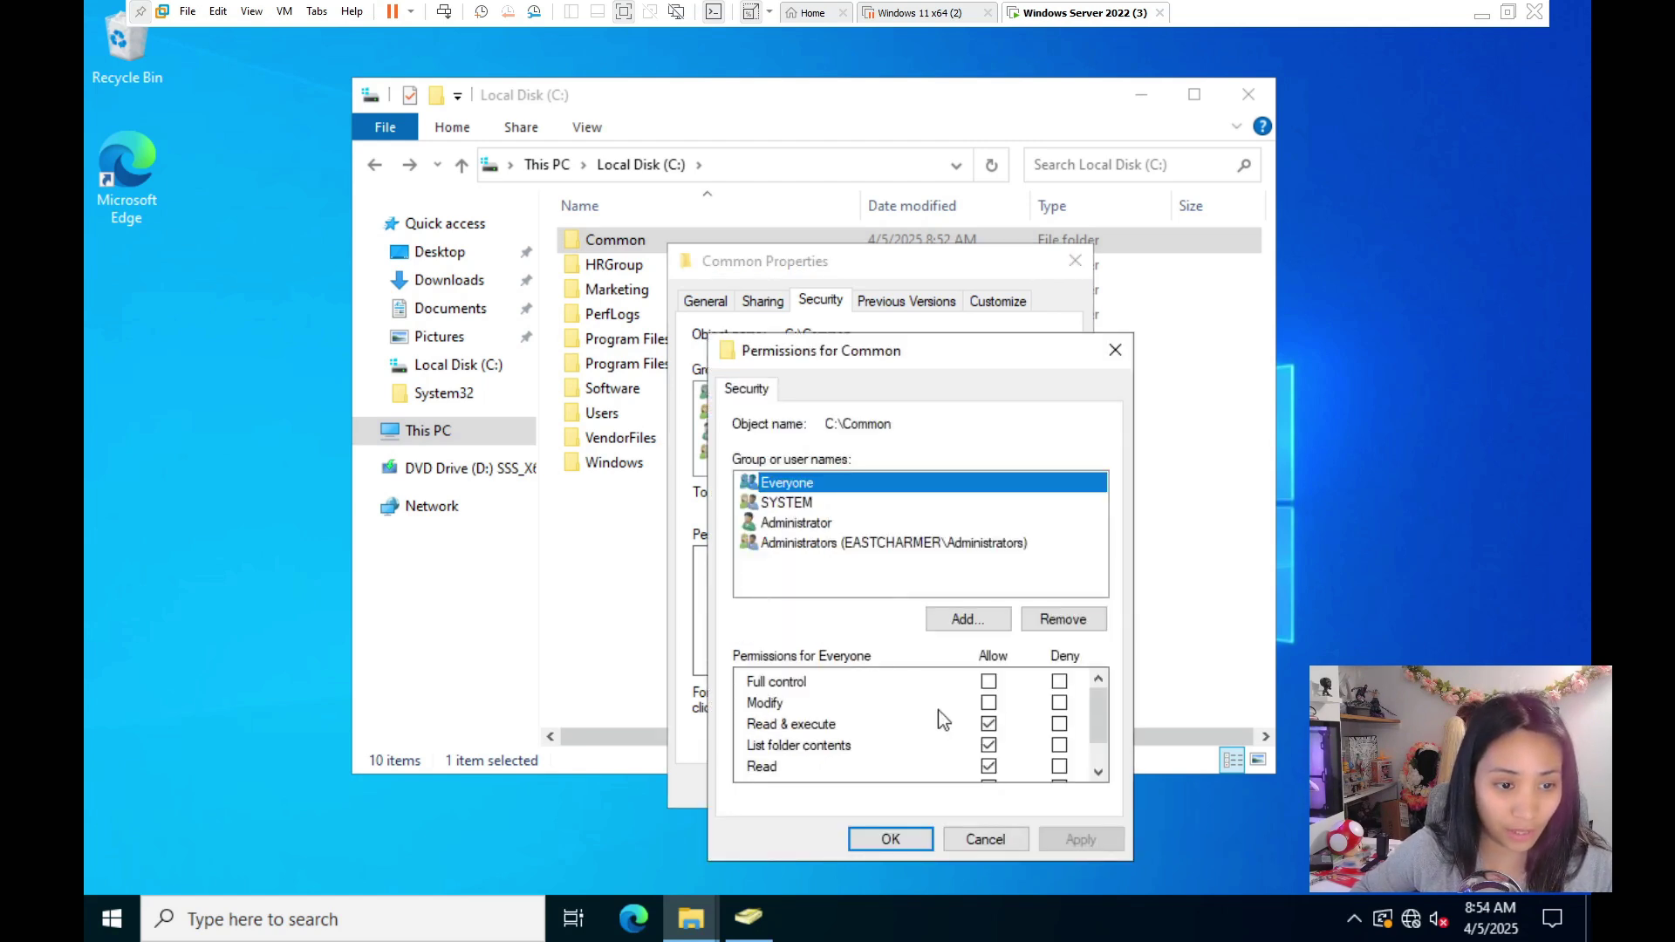
left_click(989, 681)
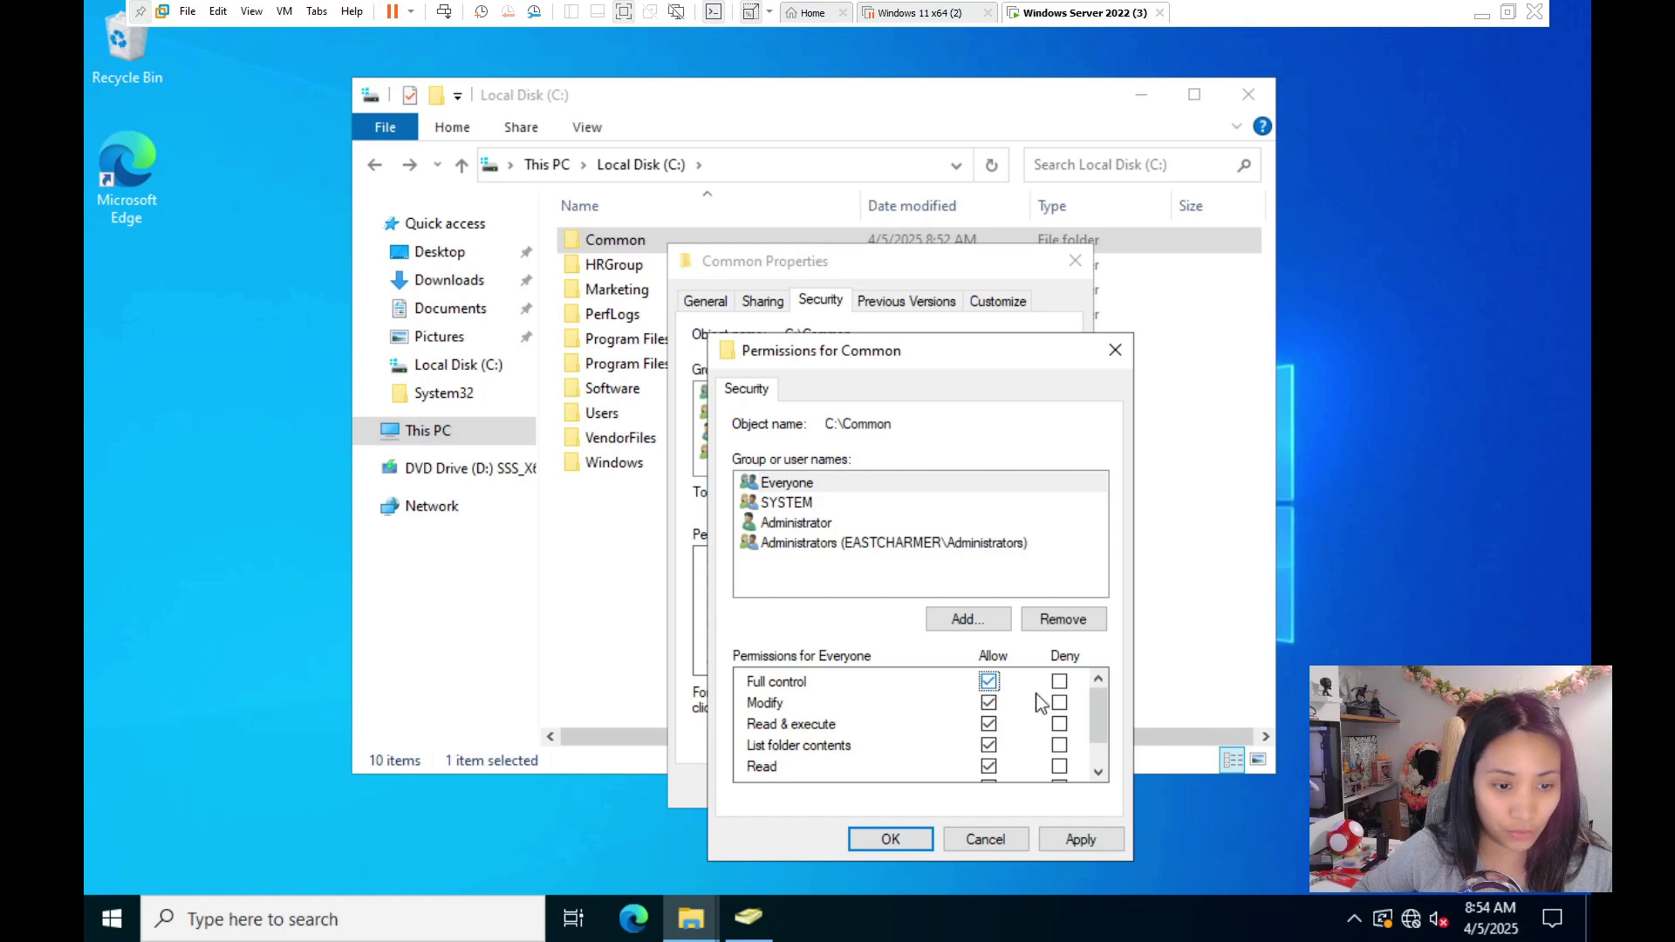
left_click(1079, 844)
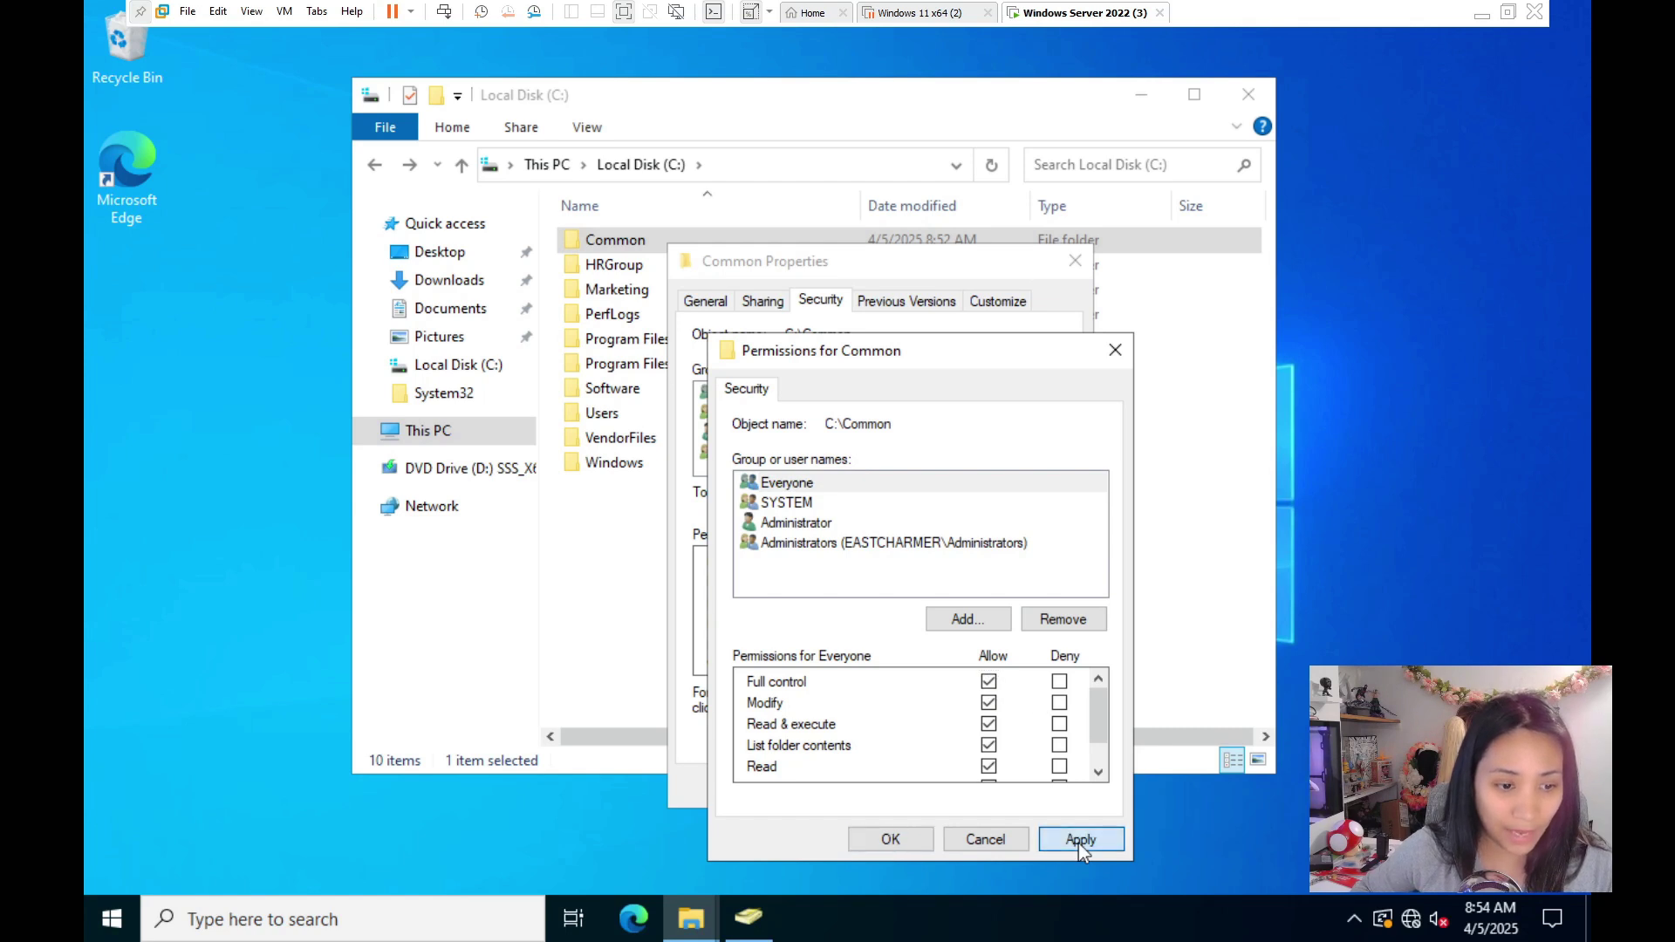
left_click(894, 840)
left_click(851, 787)
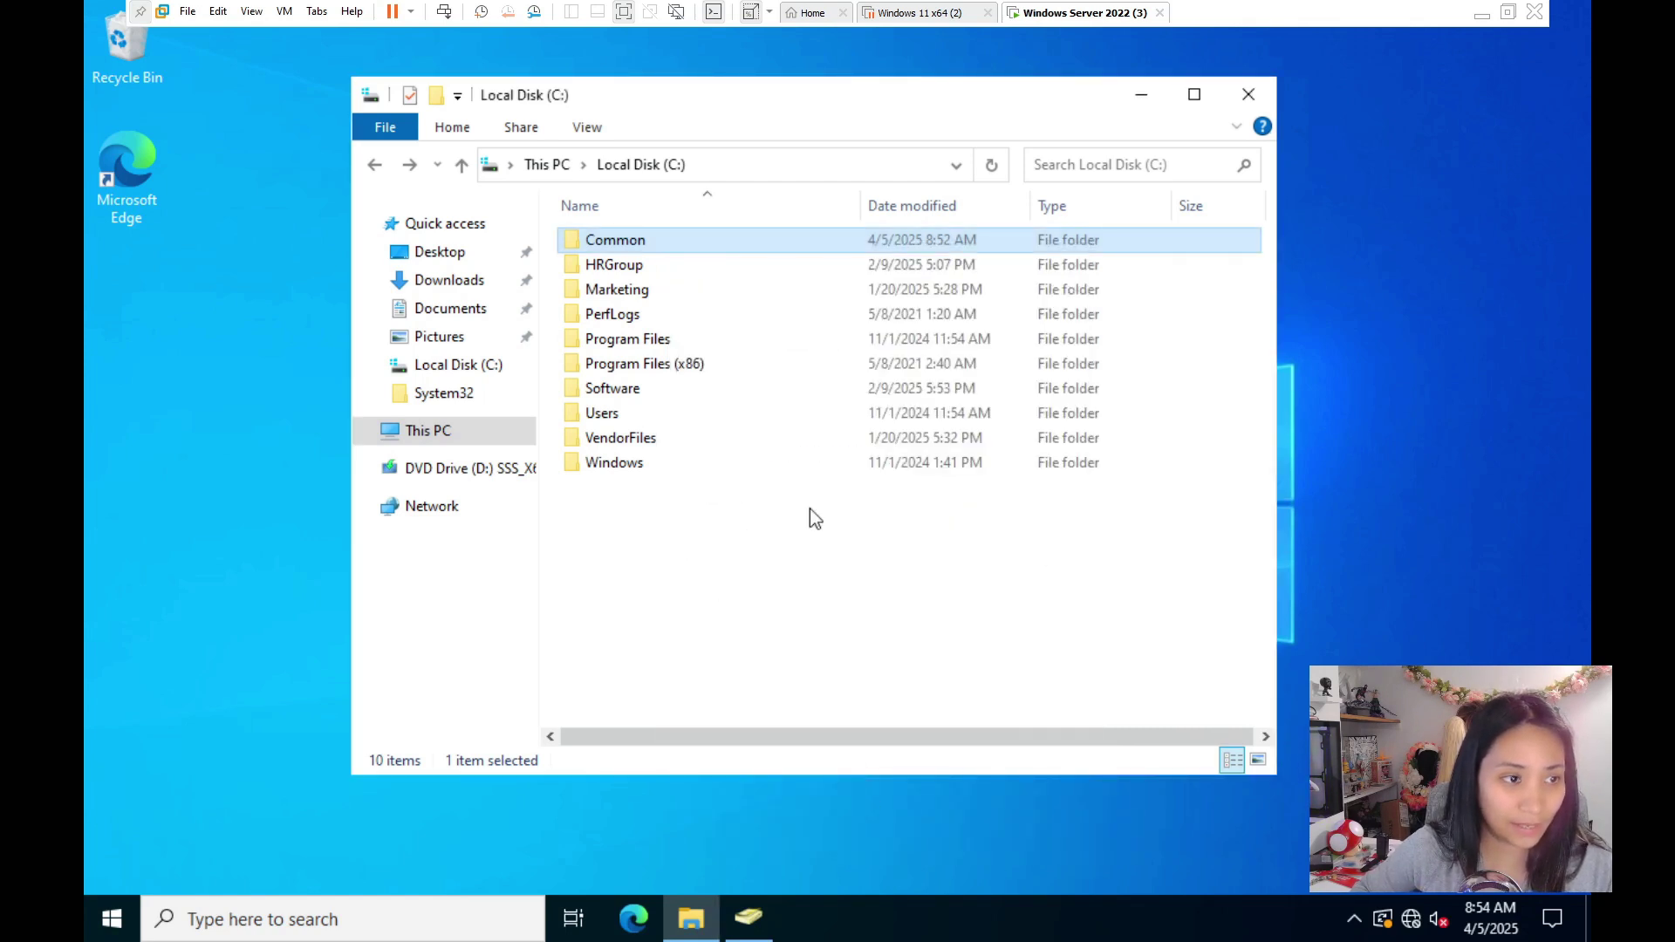
right_click(708, 241)
left_click(776, 628)
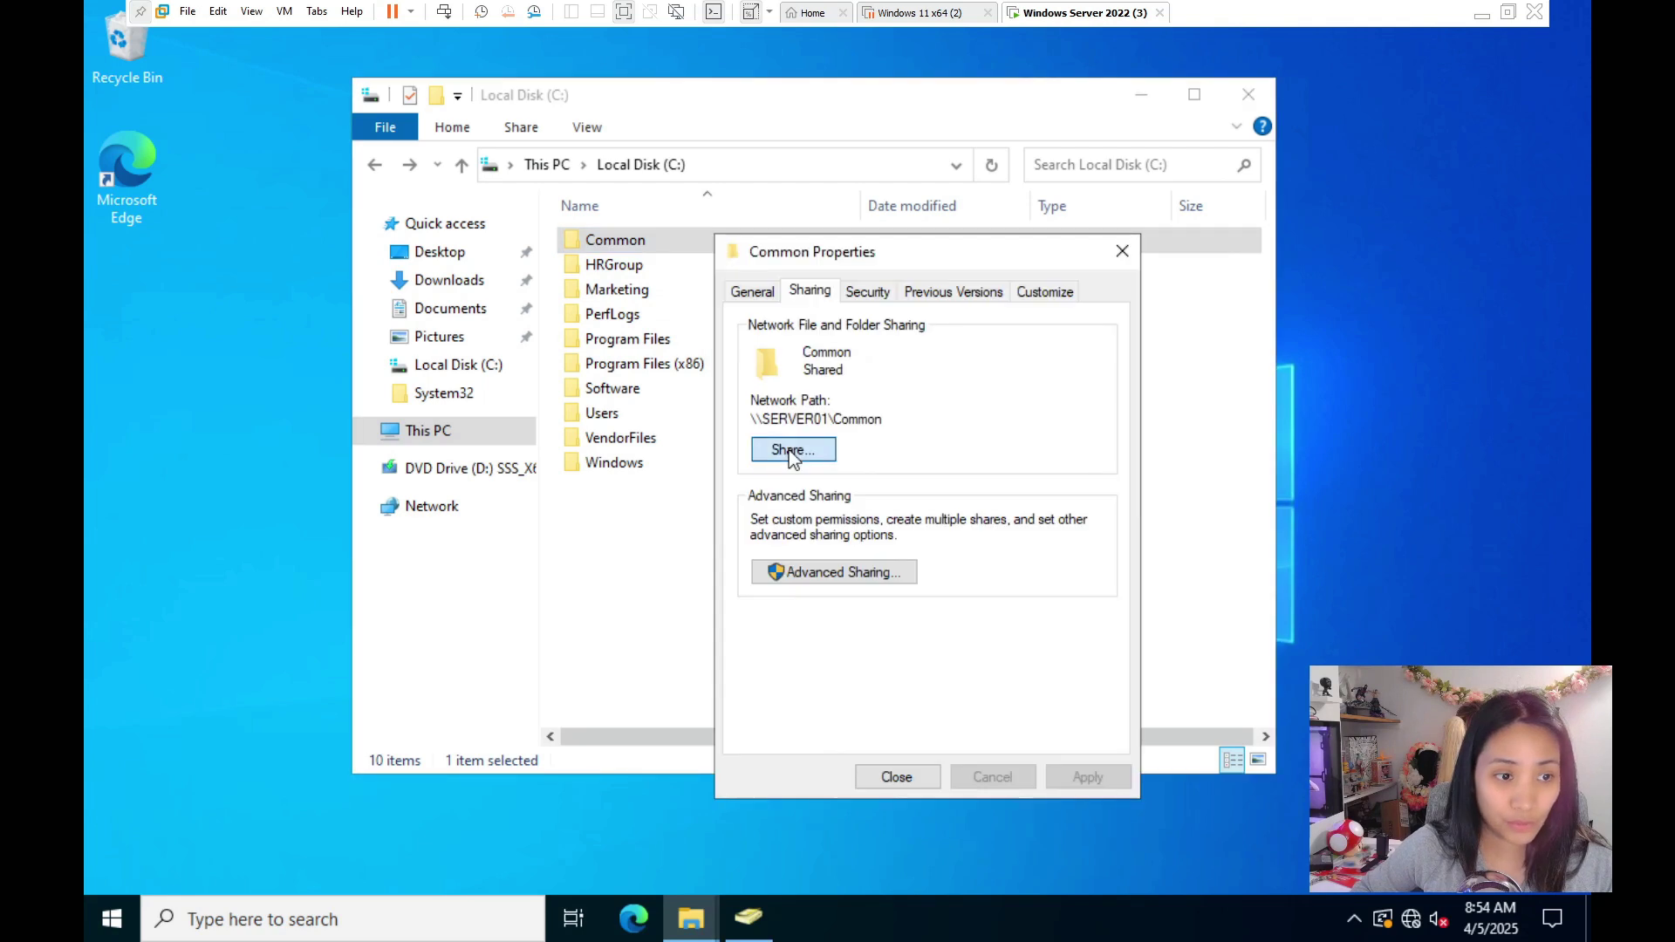
left_click(793, 454)
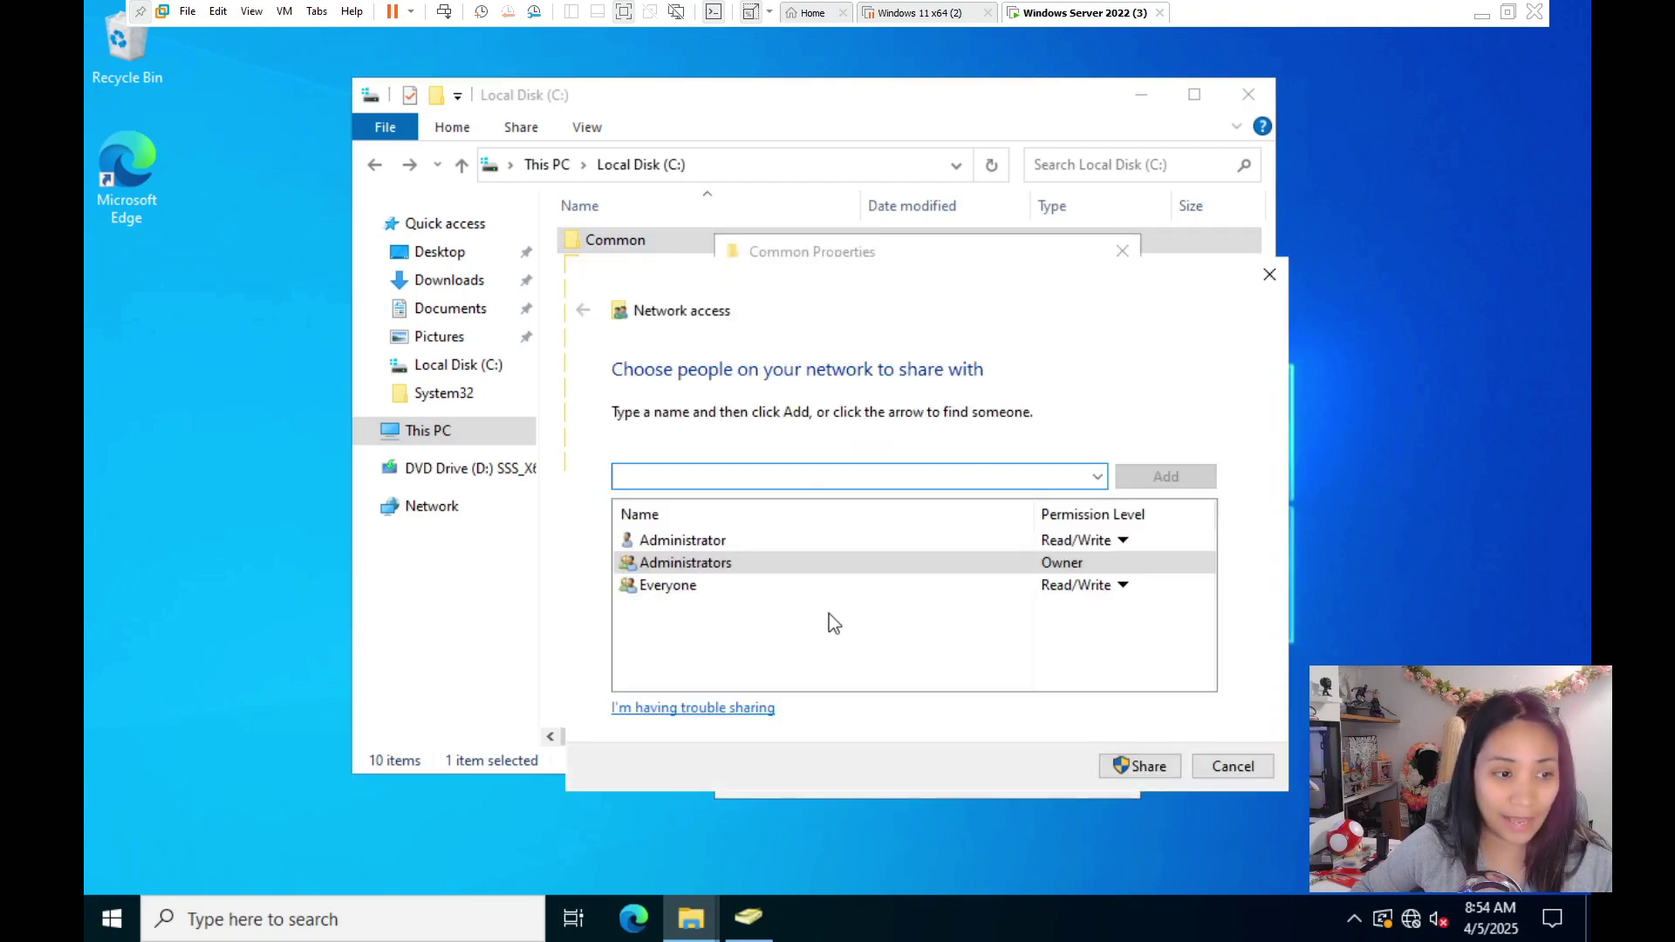
left_click(1269, 274)
left_click(867, 293)
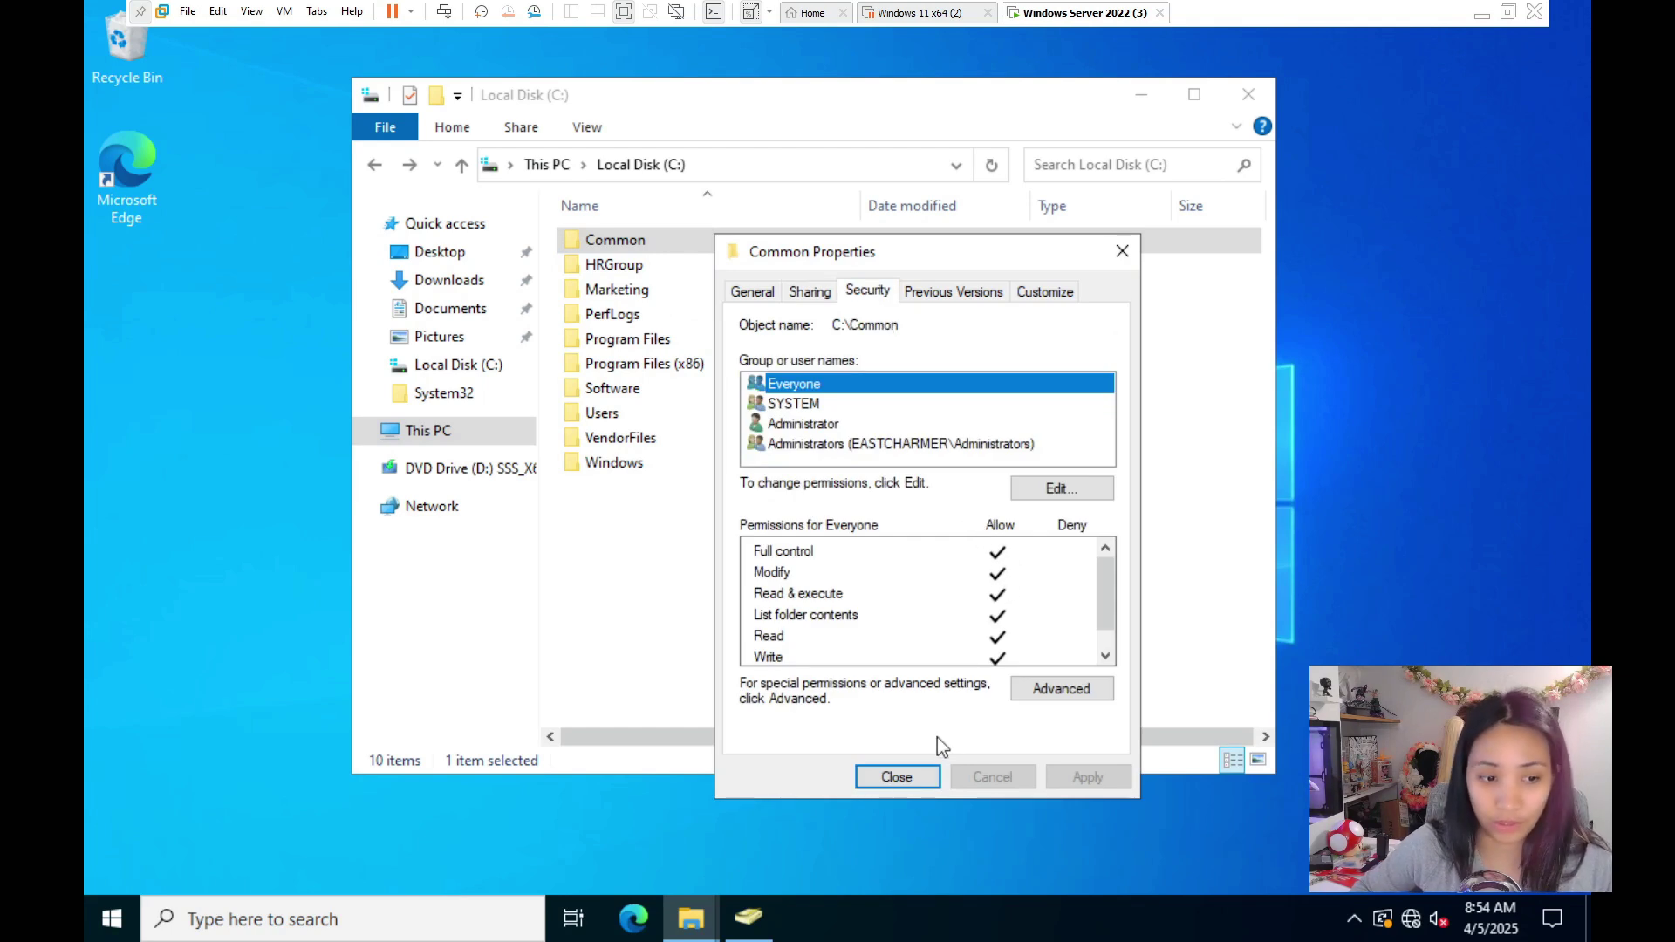
left_click(903, 774)
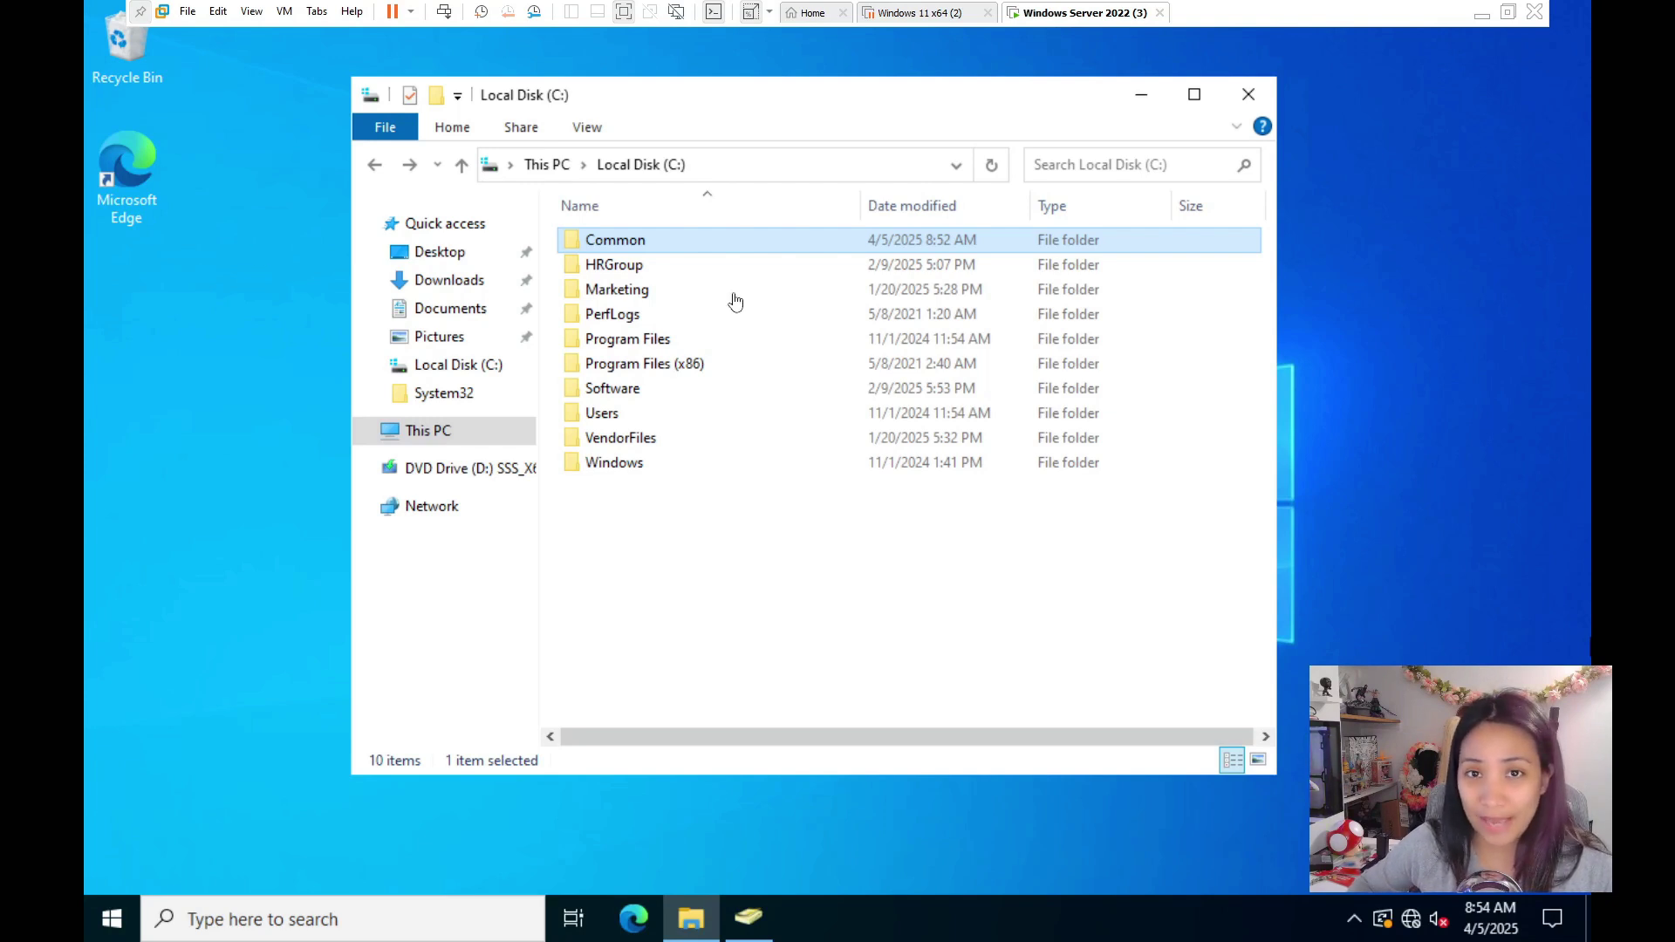
left_click(667, 242)
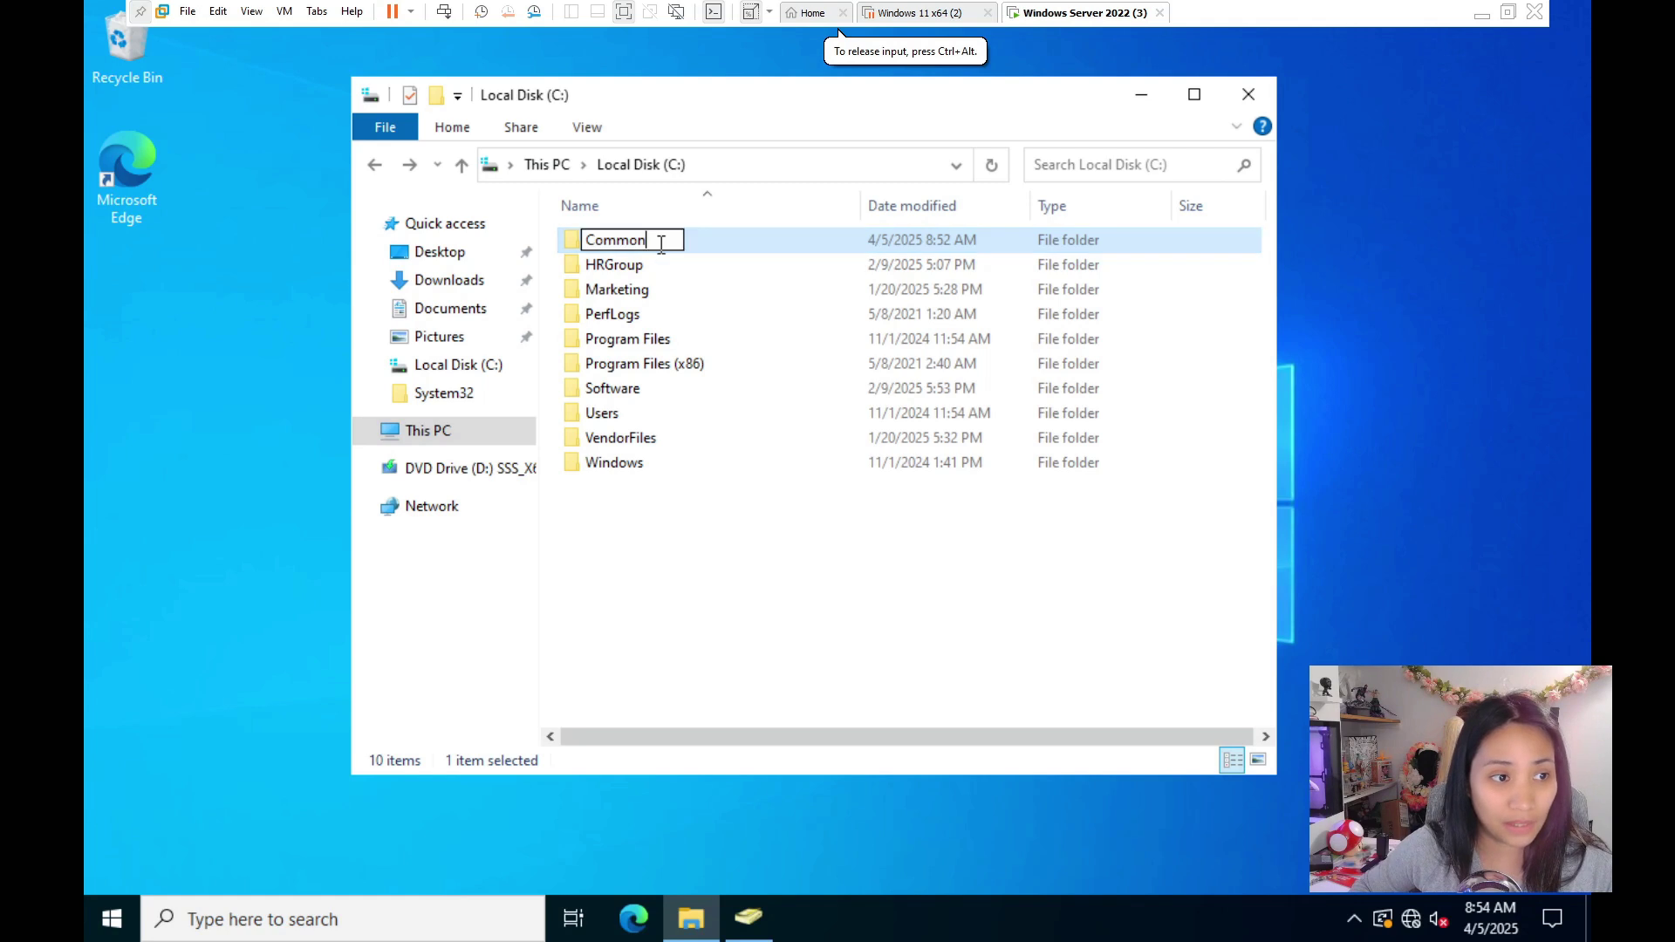
- Open the Common folder and select the Events subfolder
double_click(718, 240)
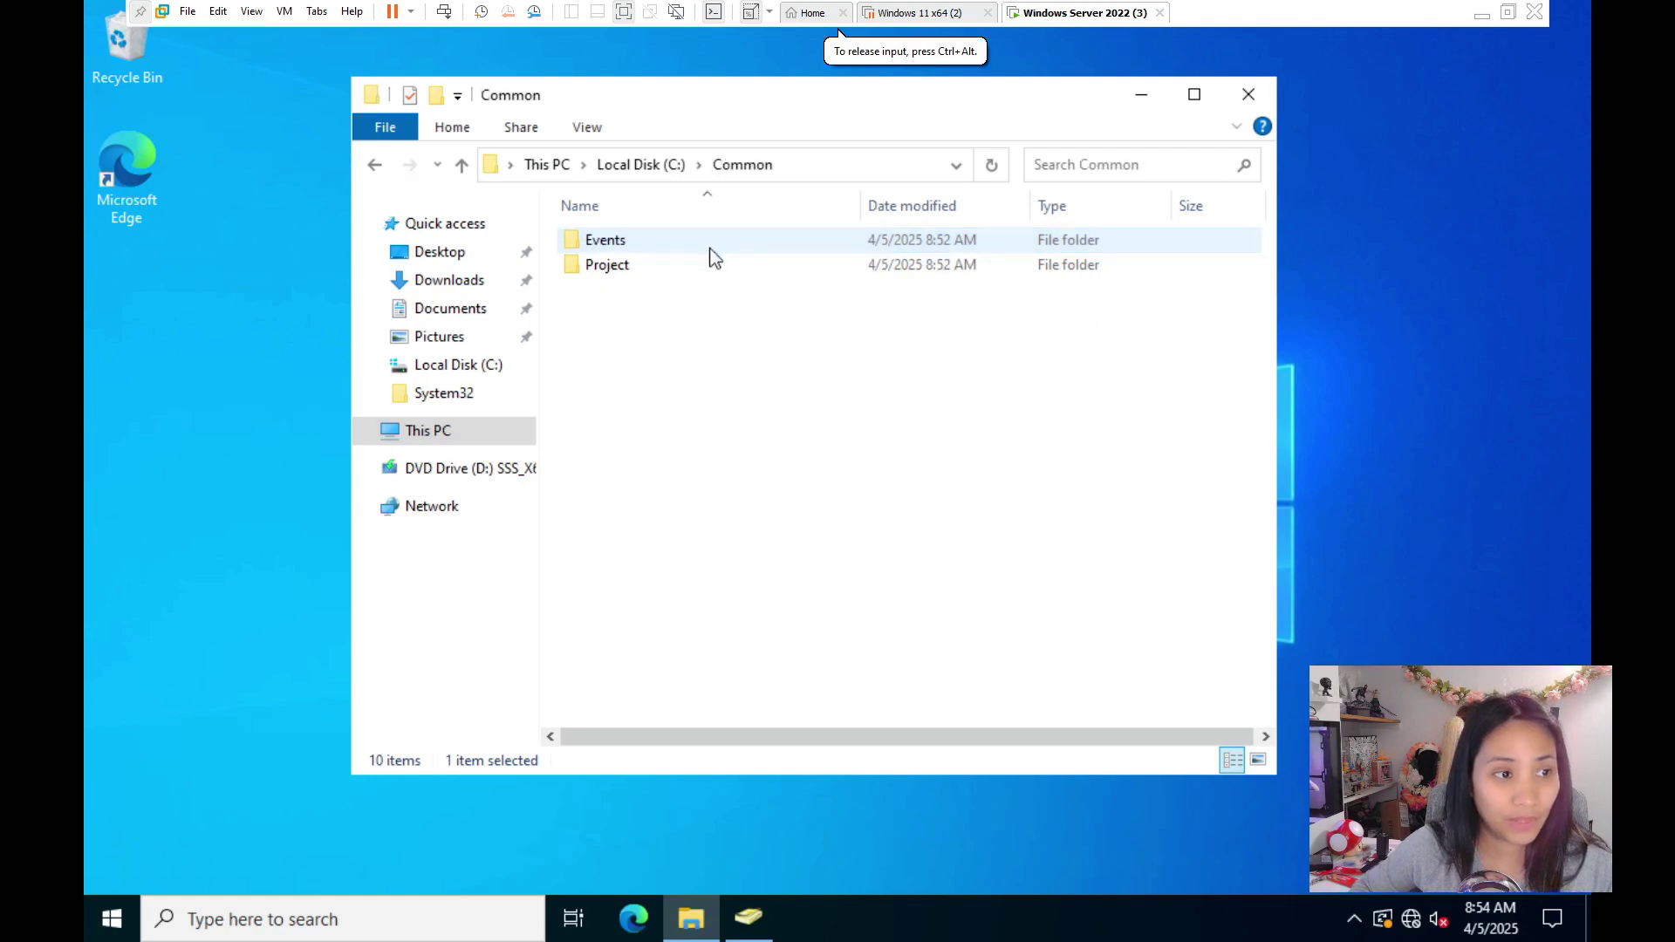
right_click(647, 243)
left_click(624, 239)
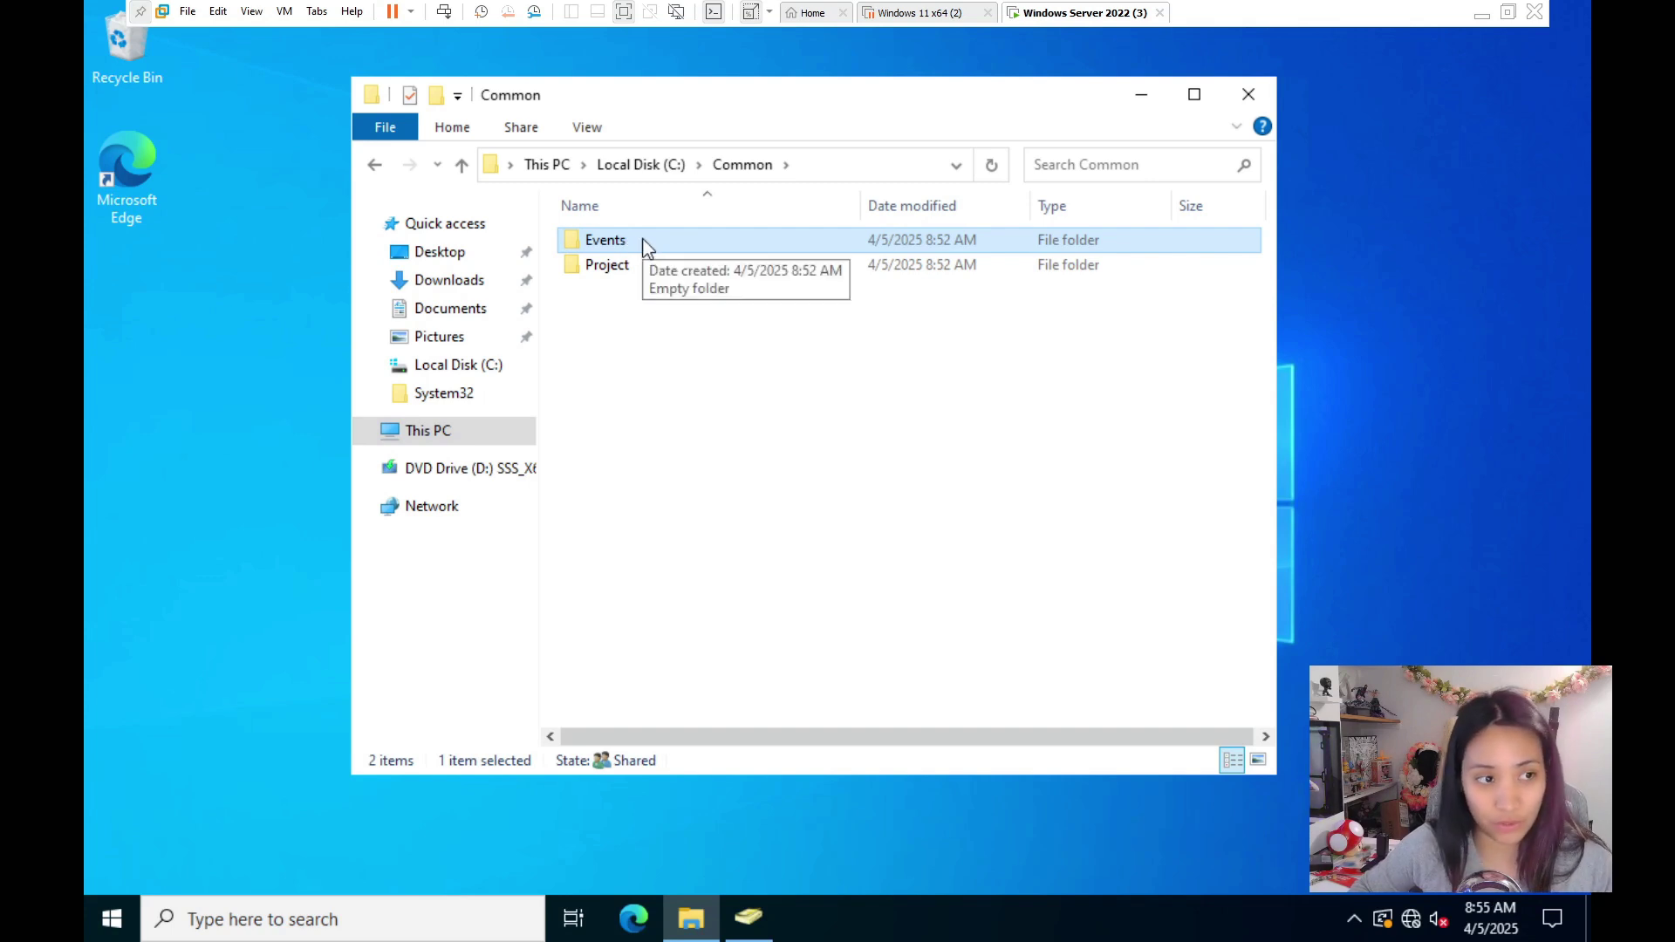
- Review the Events folder's sharing list and security permissions, then select Project
right_click(648, 245)
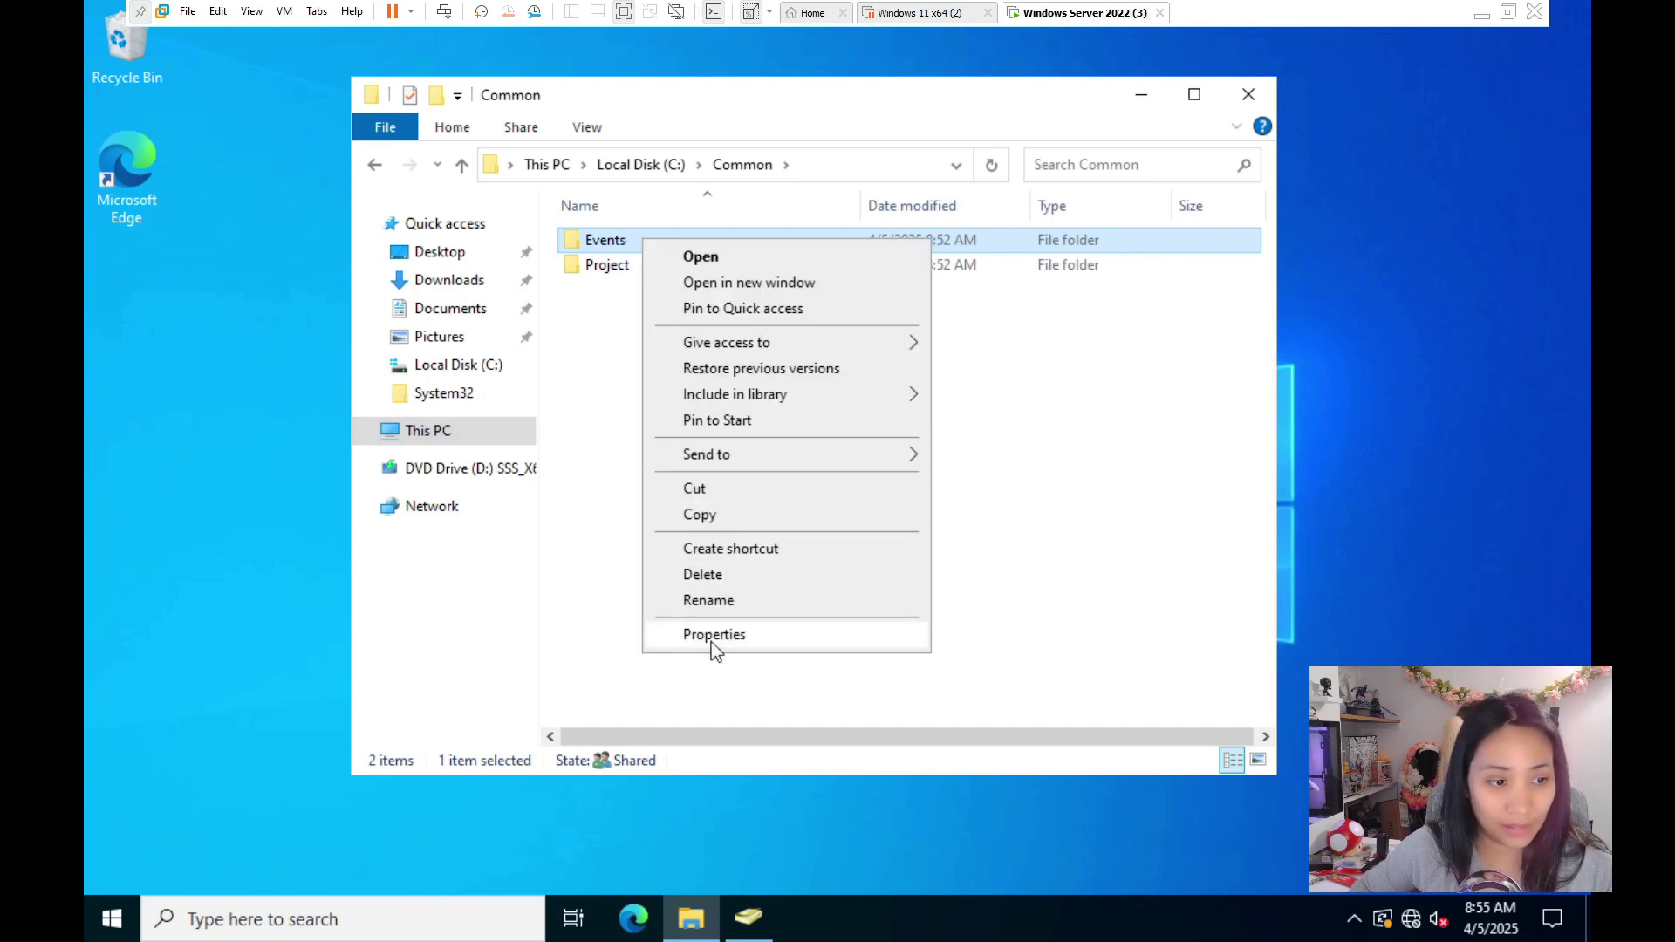
left_click(710, 642)
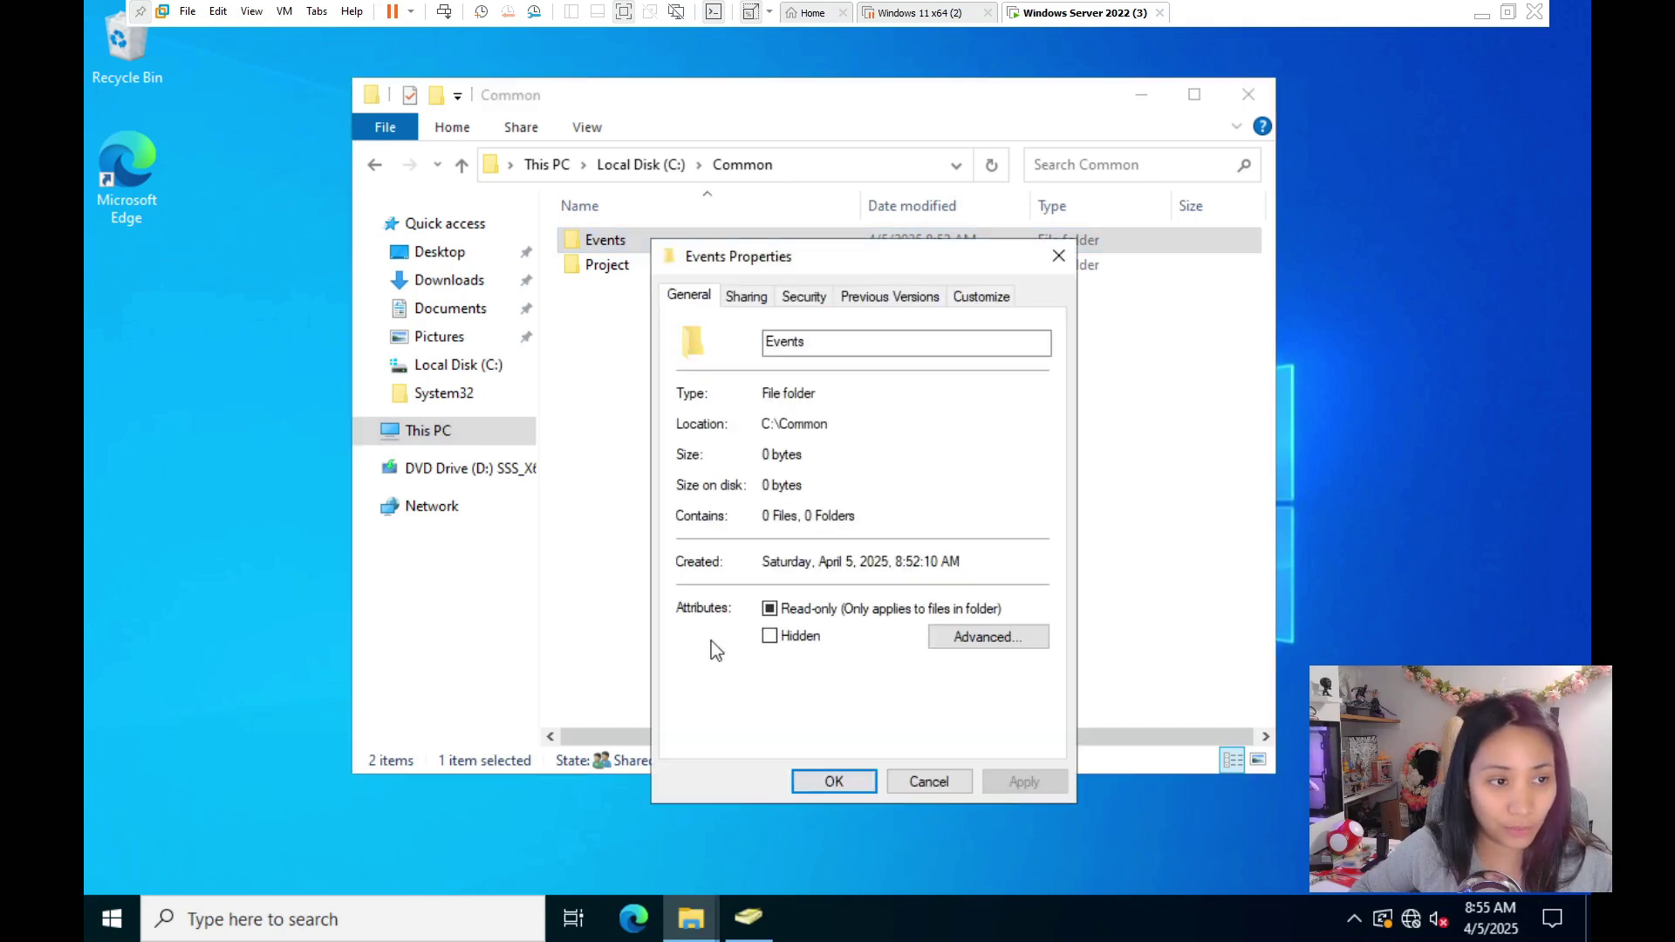
left_click(746, 296)
left_click(729, 454)
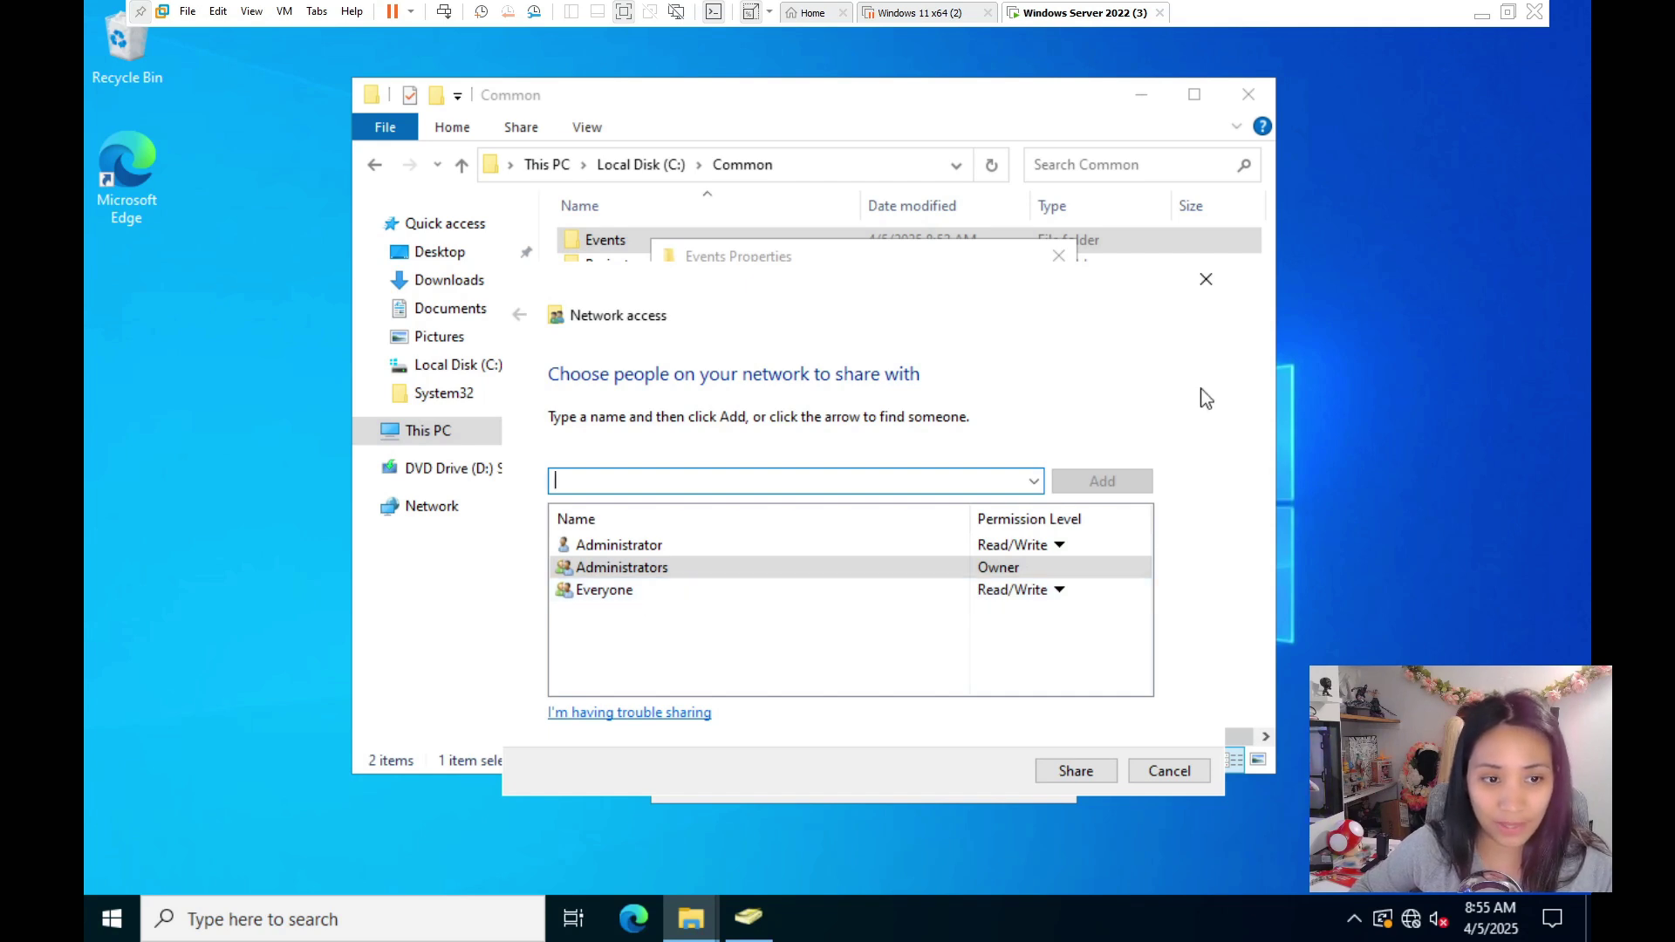
left_click(1206, 279)
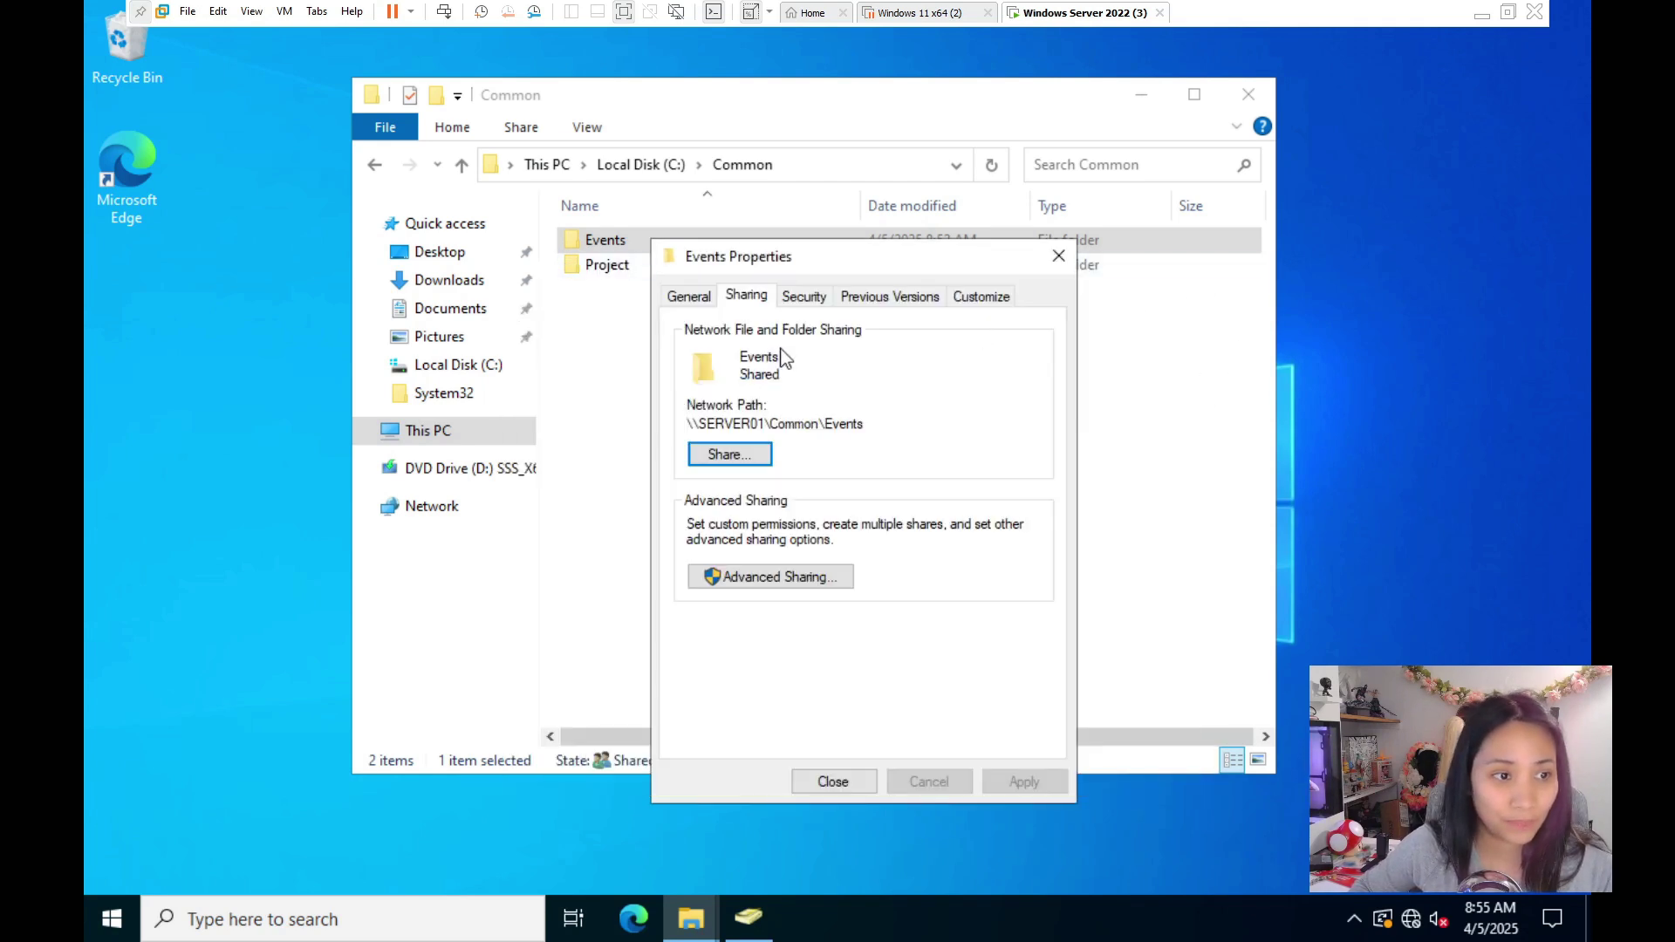
left_click(803, 296)
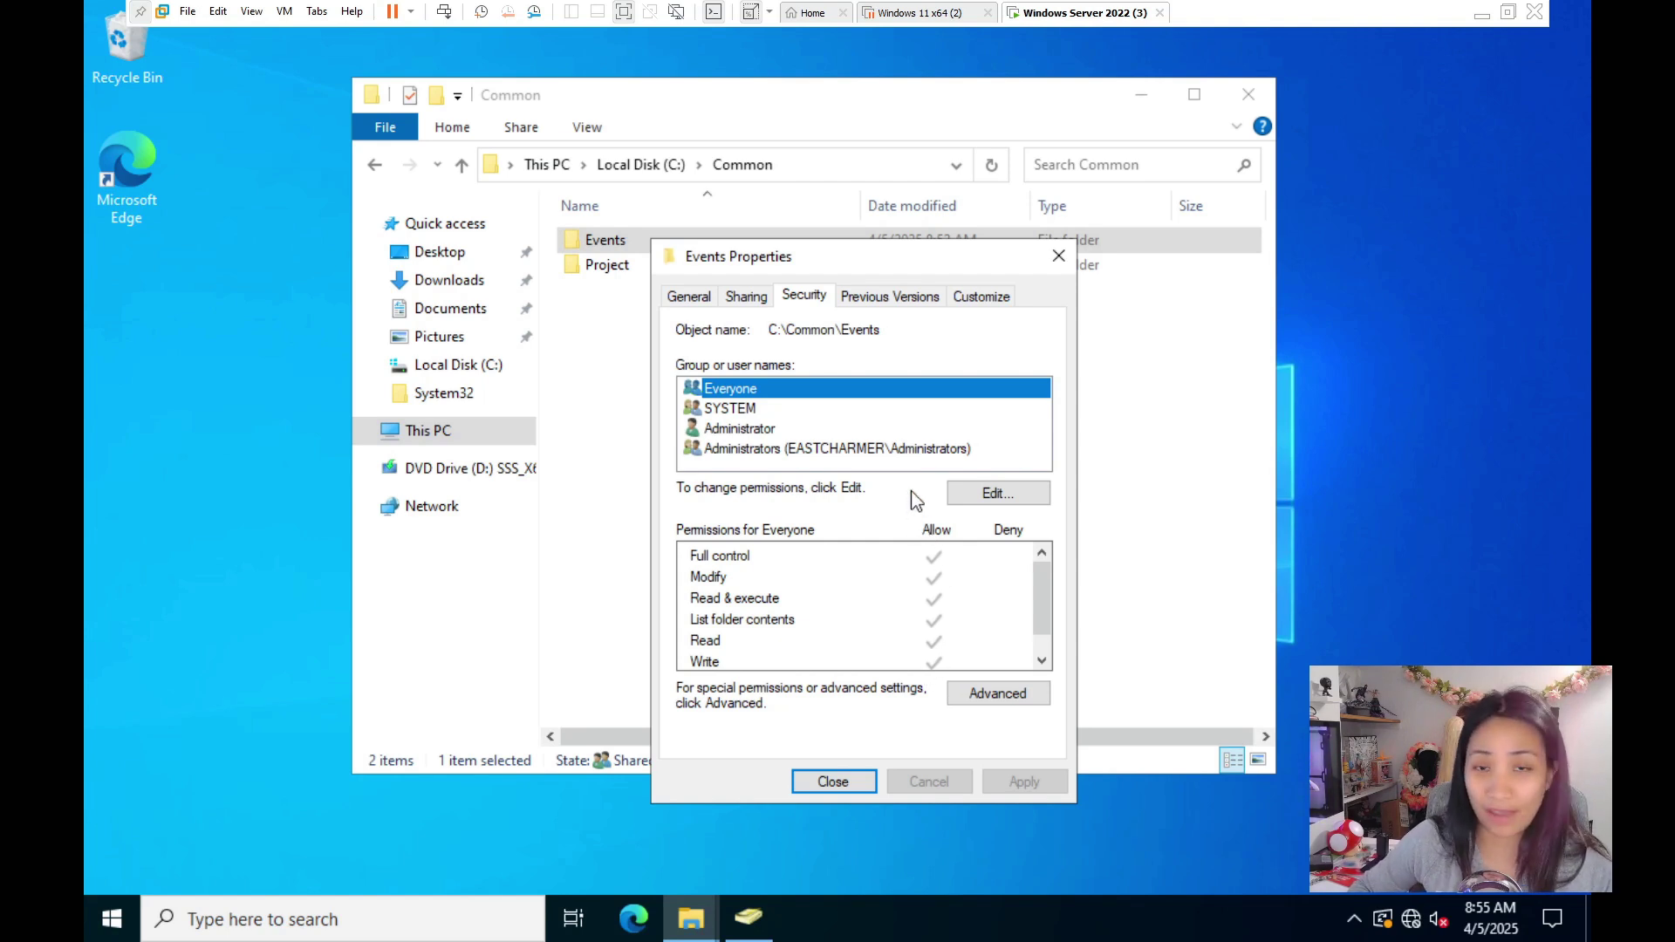
left_click(832, 782)
left_click(637, 266)
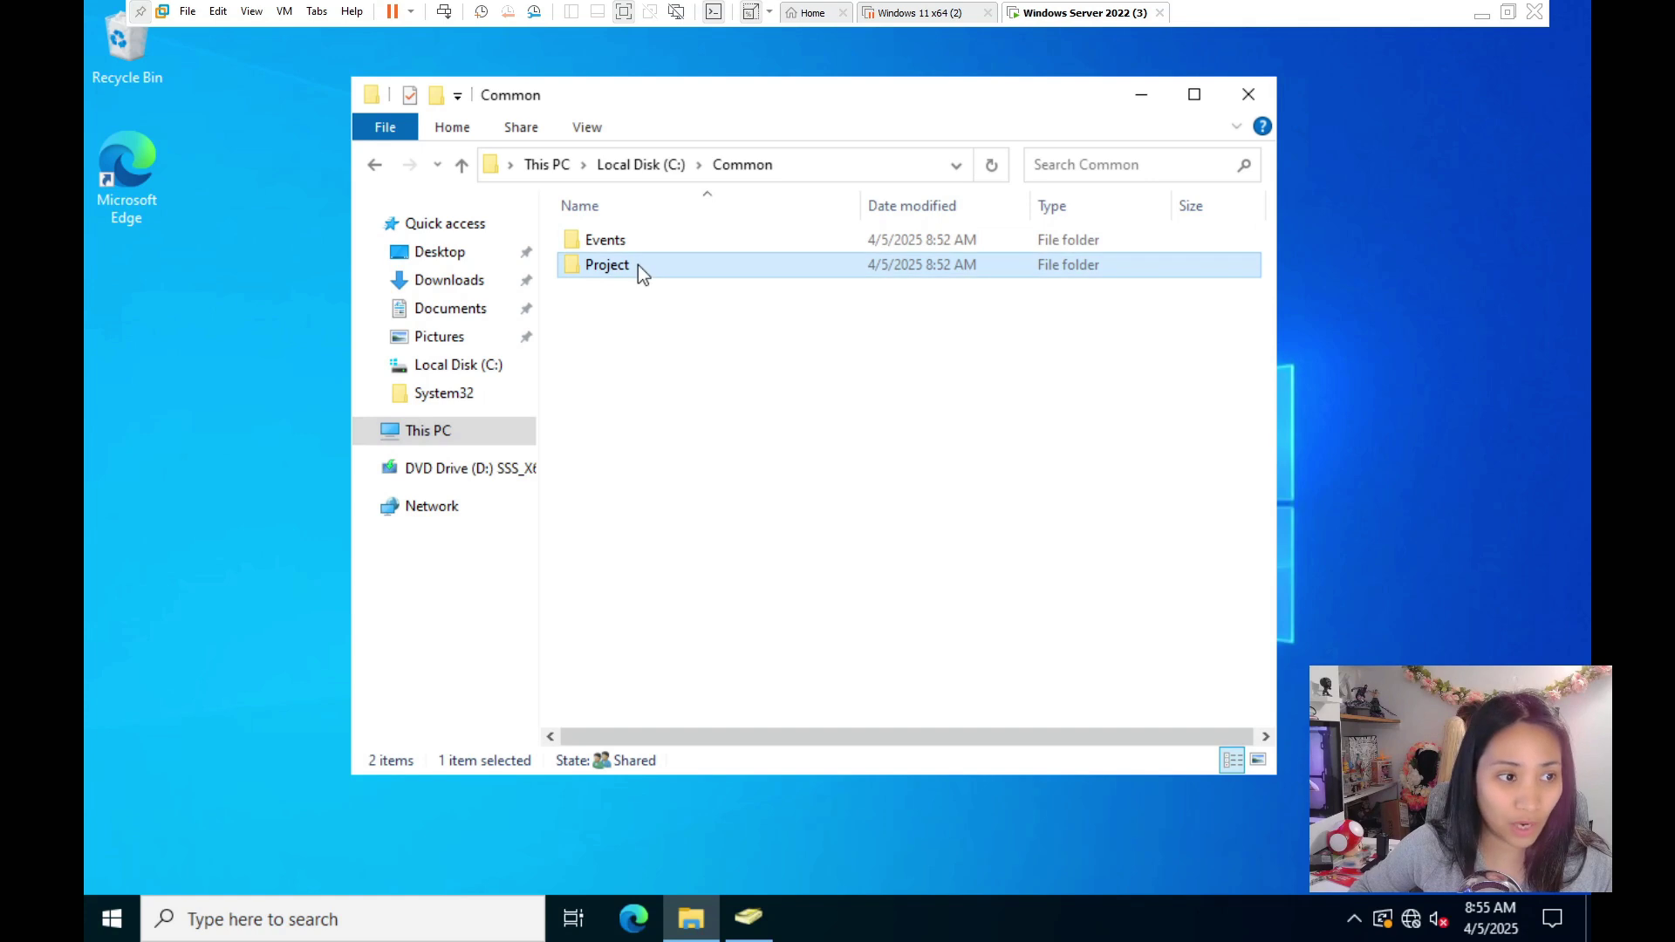
- Review who the Project folder is shared with in its properties, then close them
right_click(637, 265)
left_click(720, 659)
left_click(740, 322)
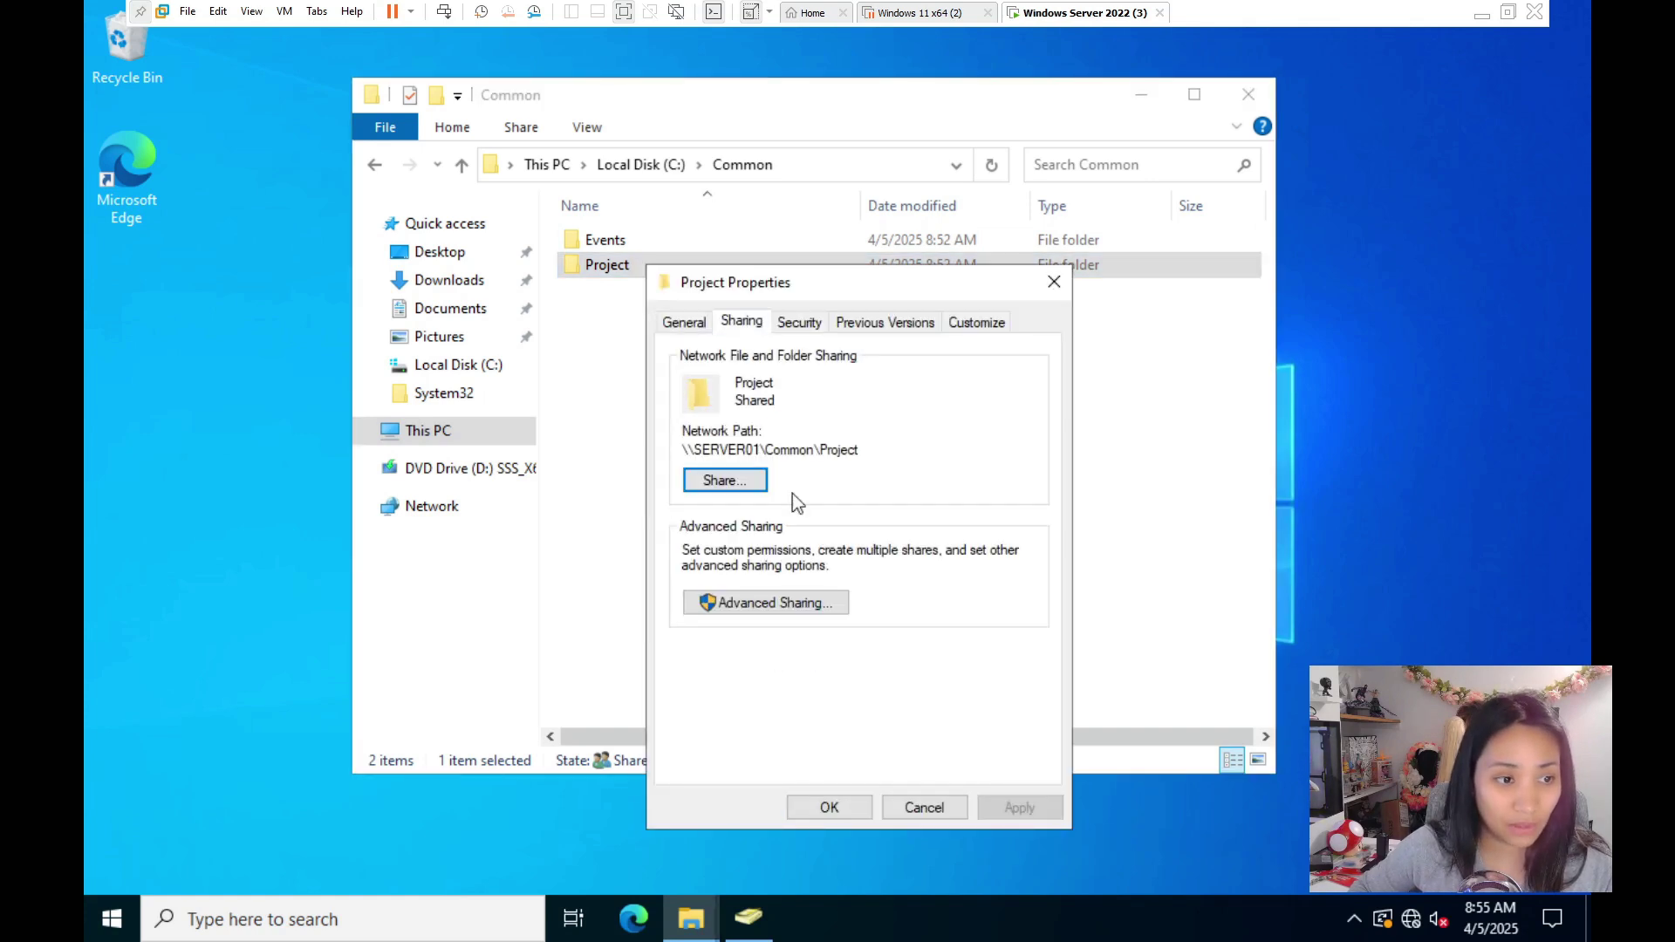
left_click(1201, 304)
scroll(1040, 640, "down", 1)
scroll(1035, 588, "up", 1)
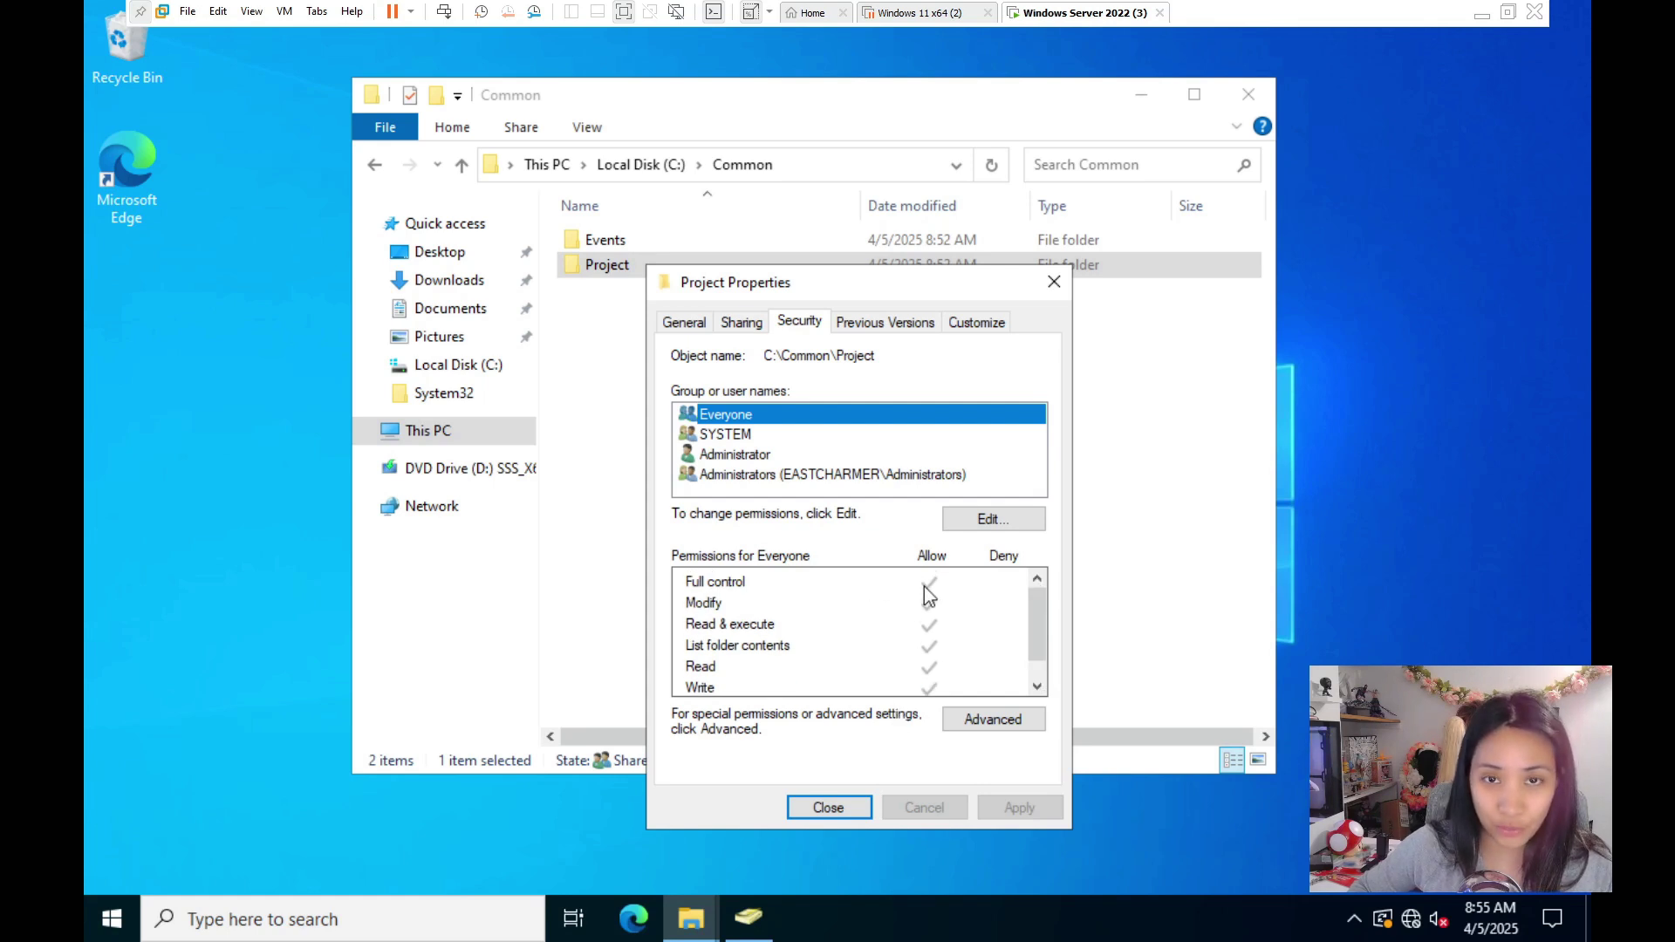
left_click(842, 809)
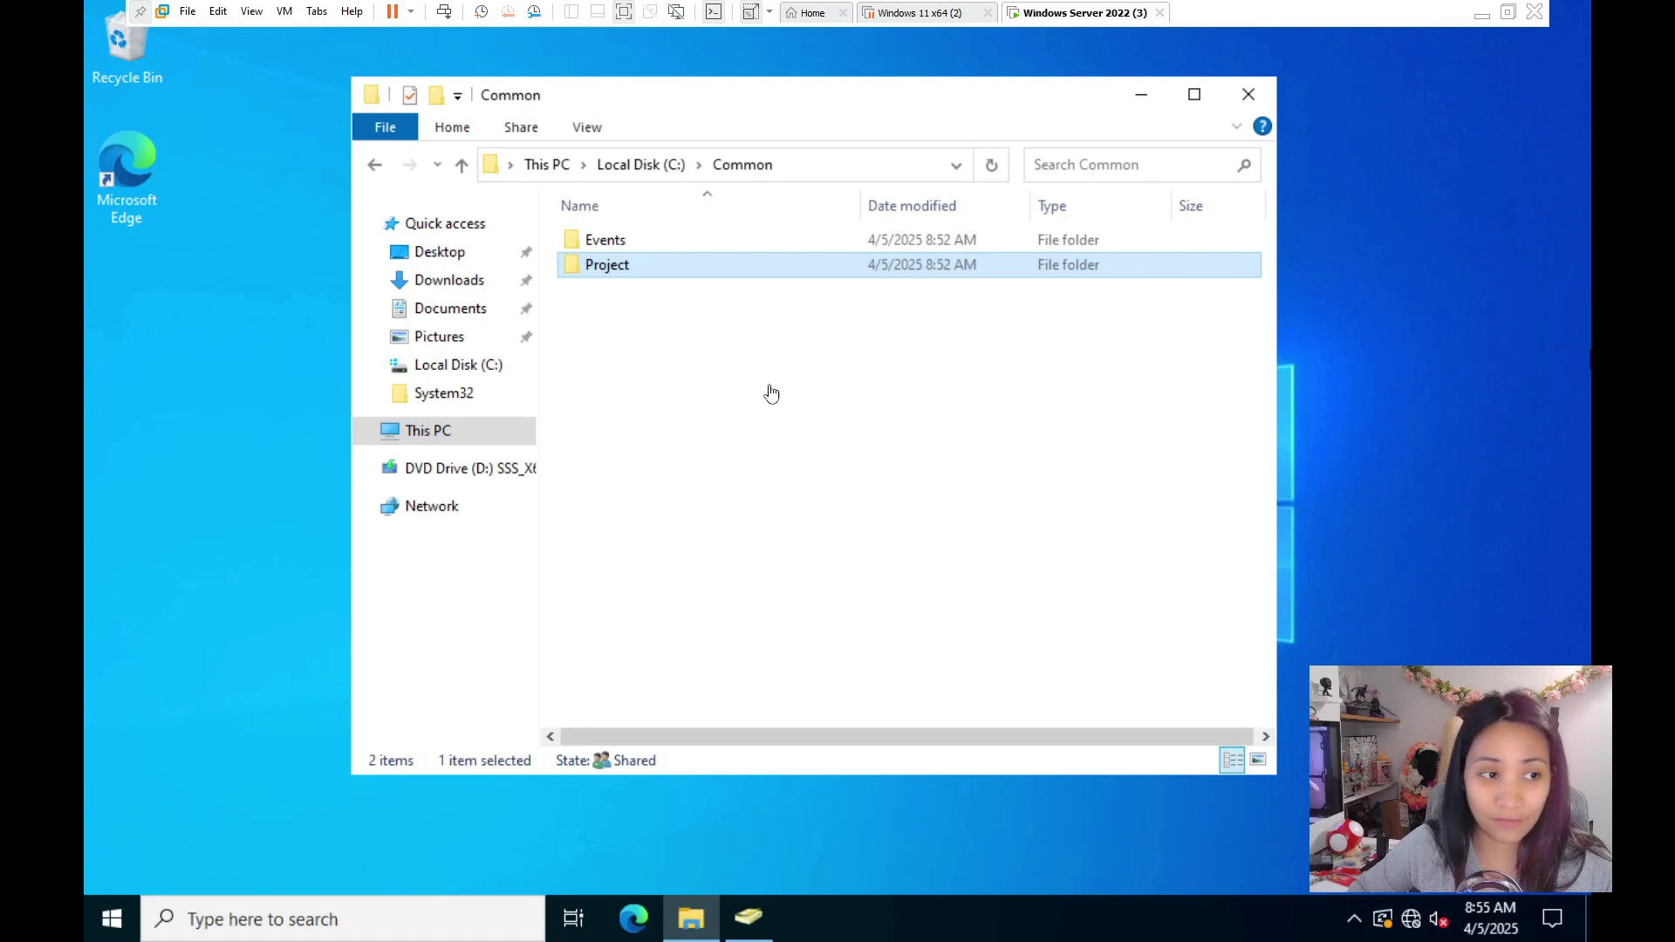
- Open the empty Project folder and create a new folder inside it
double_click(641, 266)
right_click(642, 265)
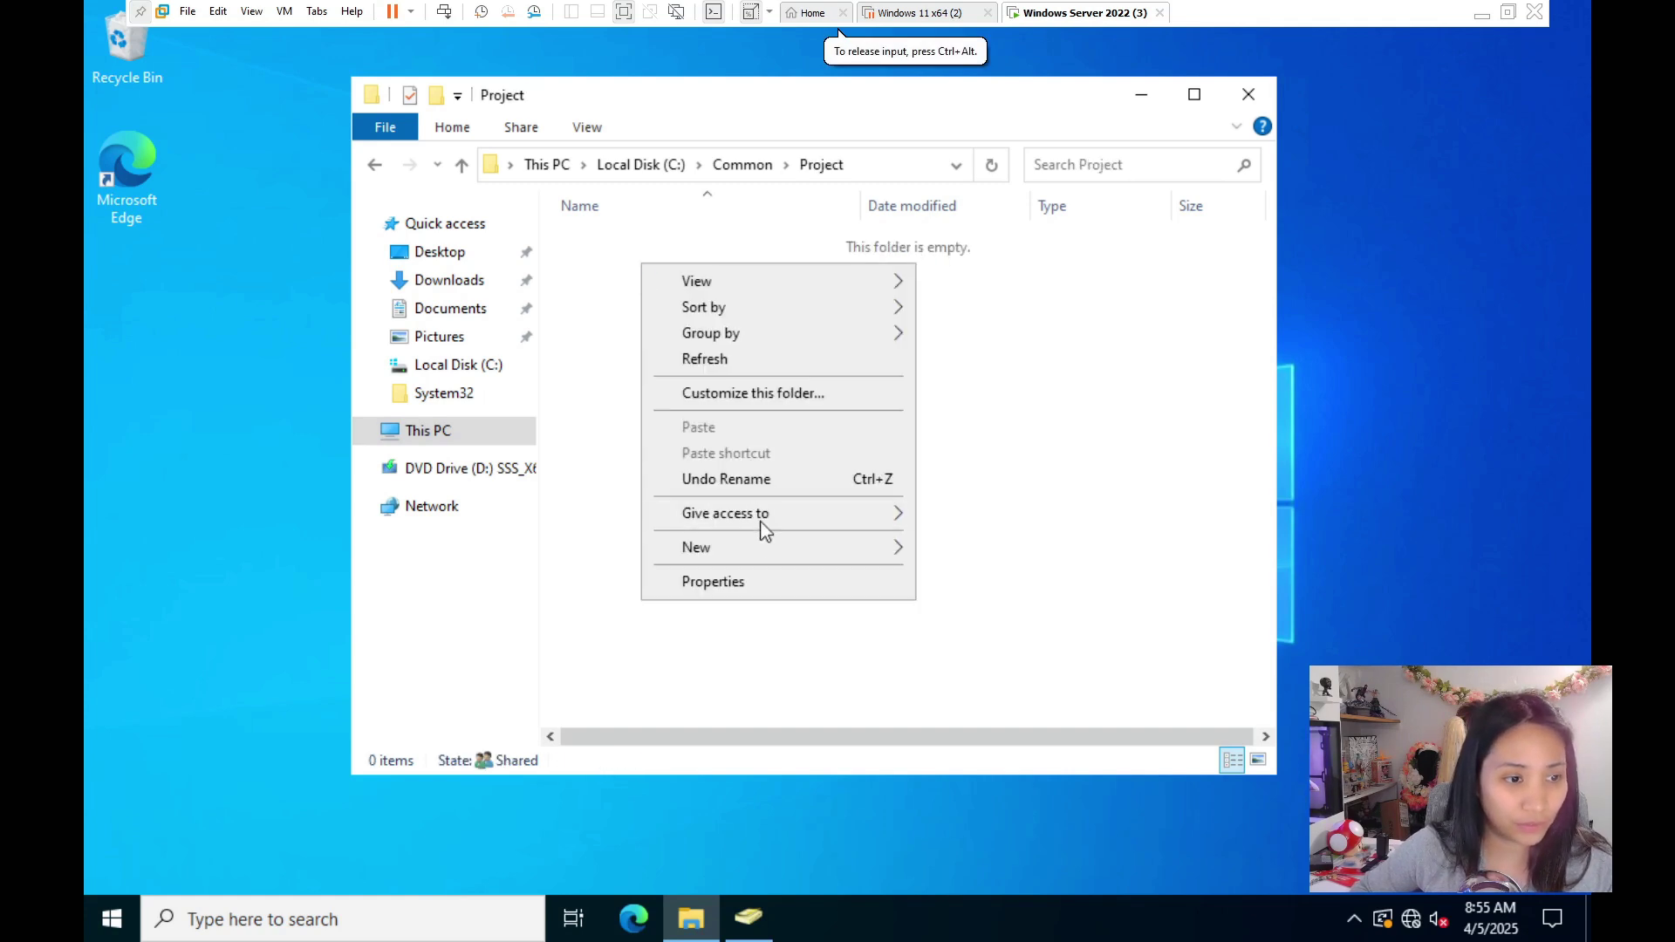
mouse_move(762, 548)
left_click(1008, 558)
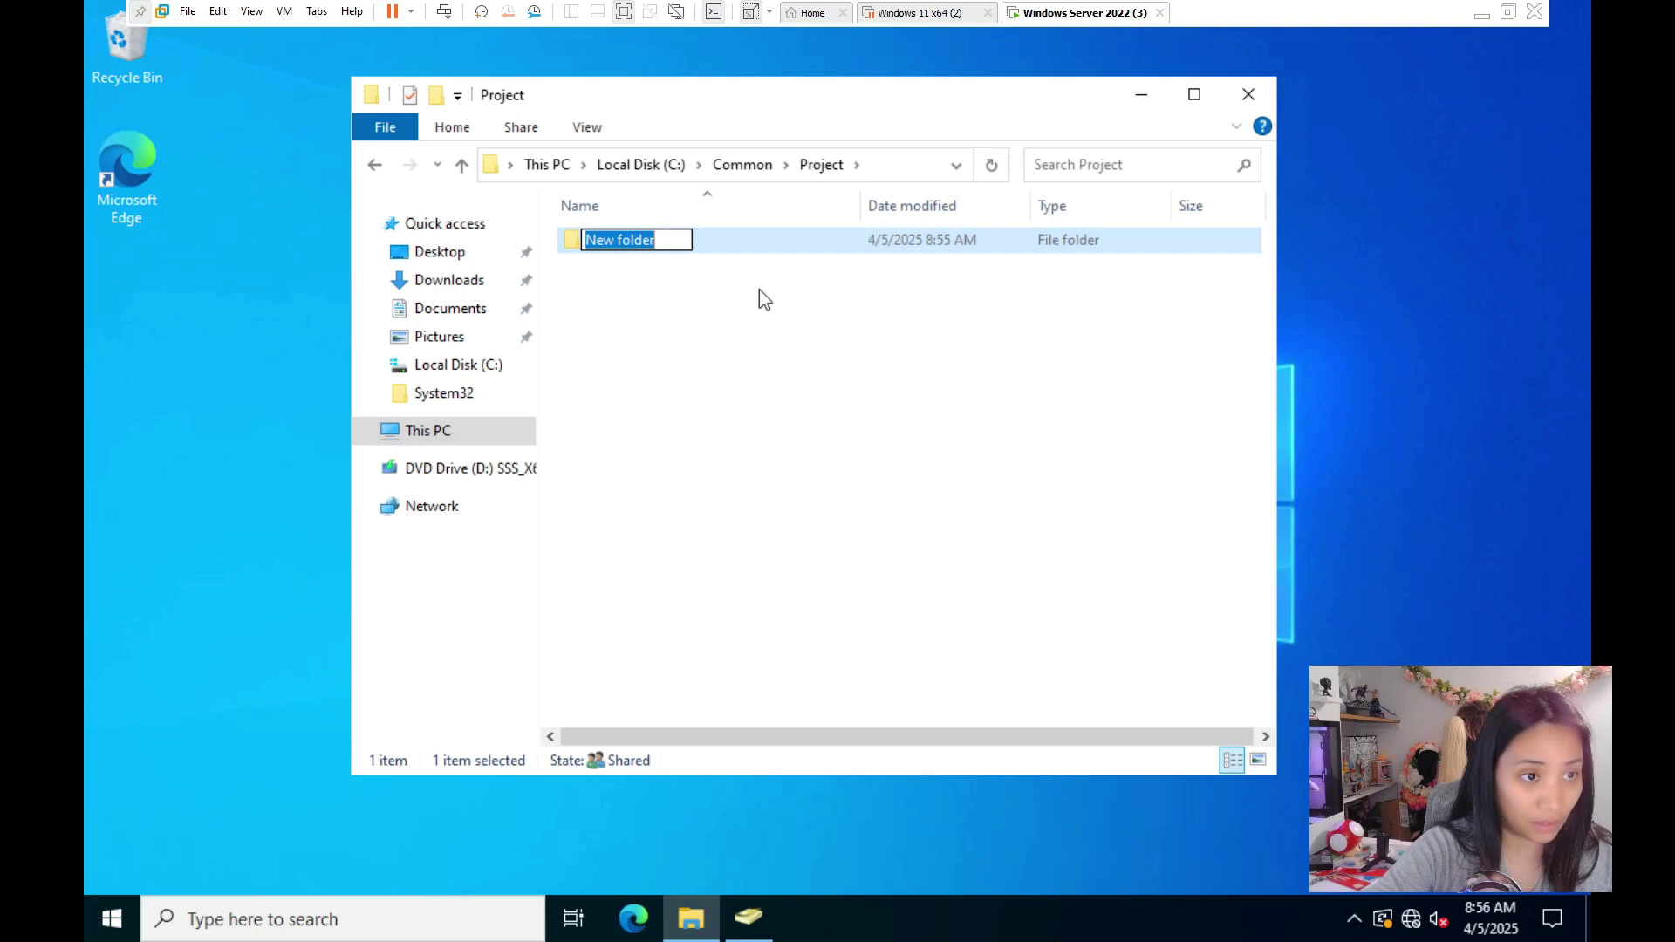
- Name the new folder Contracts, then navigate back up to the Project folder
type("Contracts")
key("Return")
key("Return")
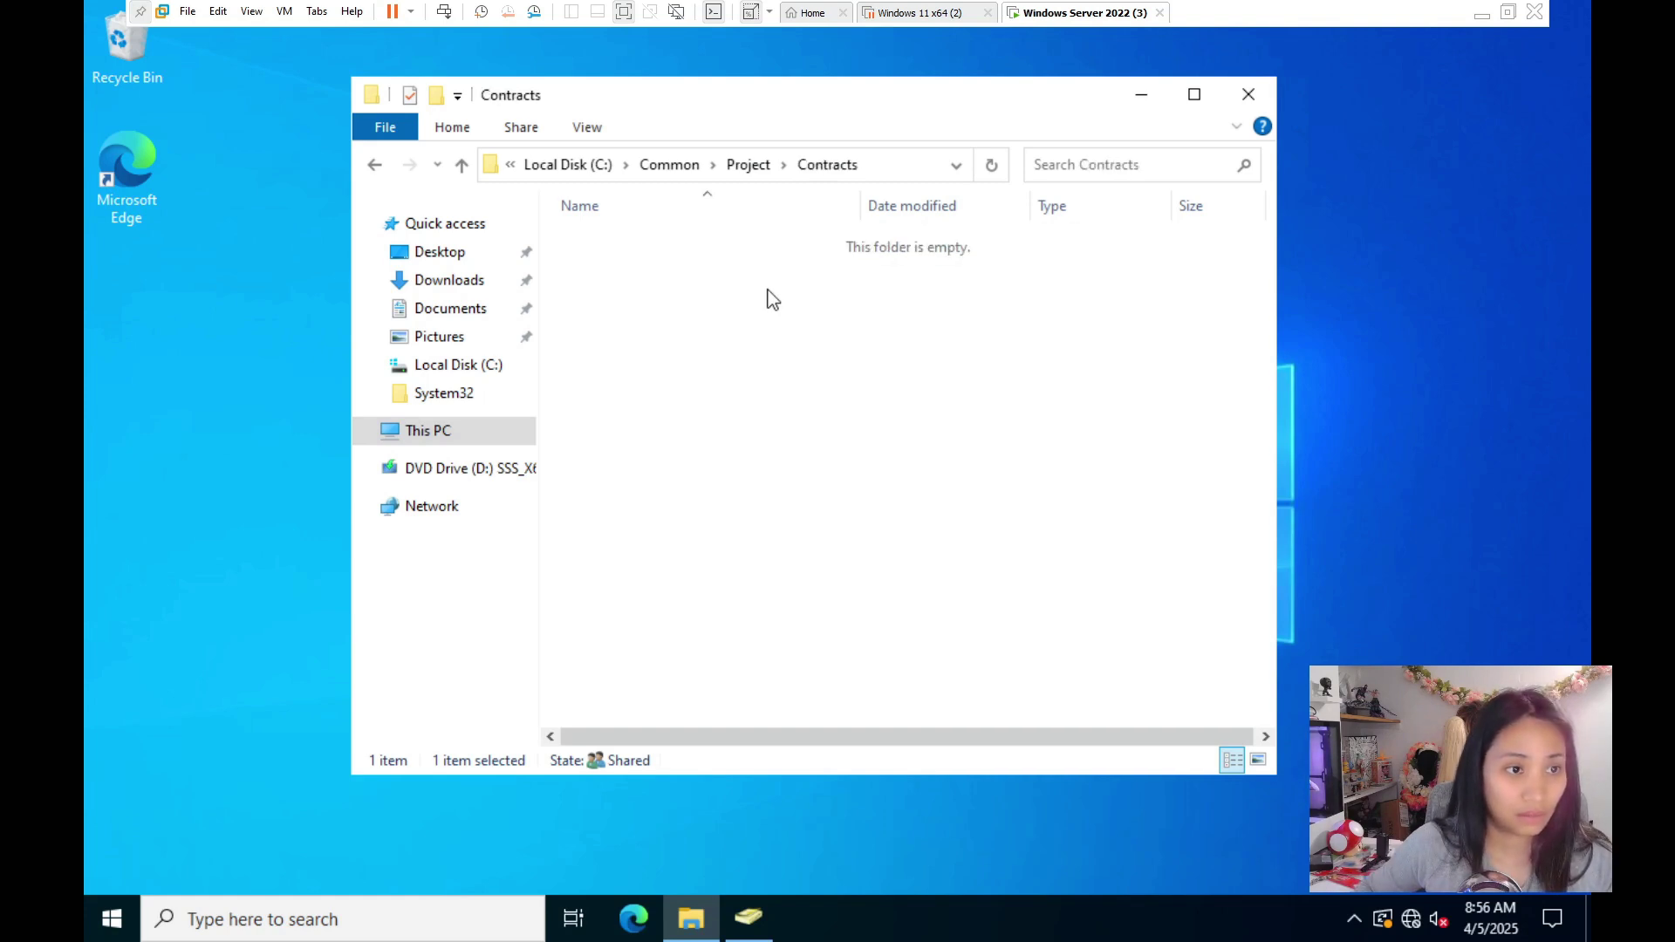
left_click(748, 166)
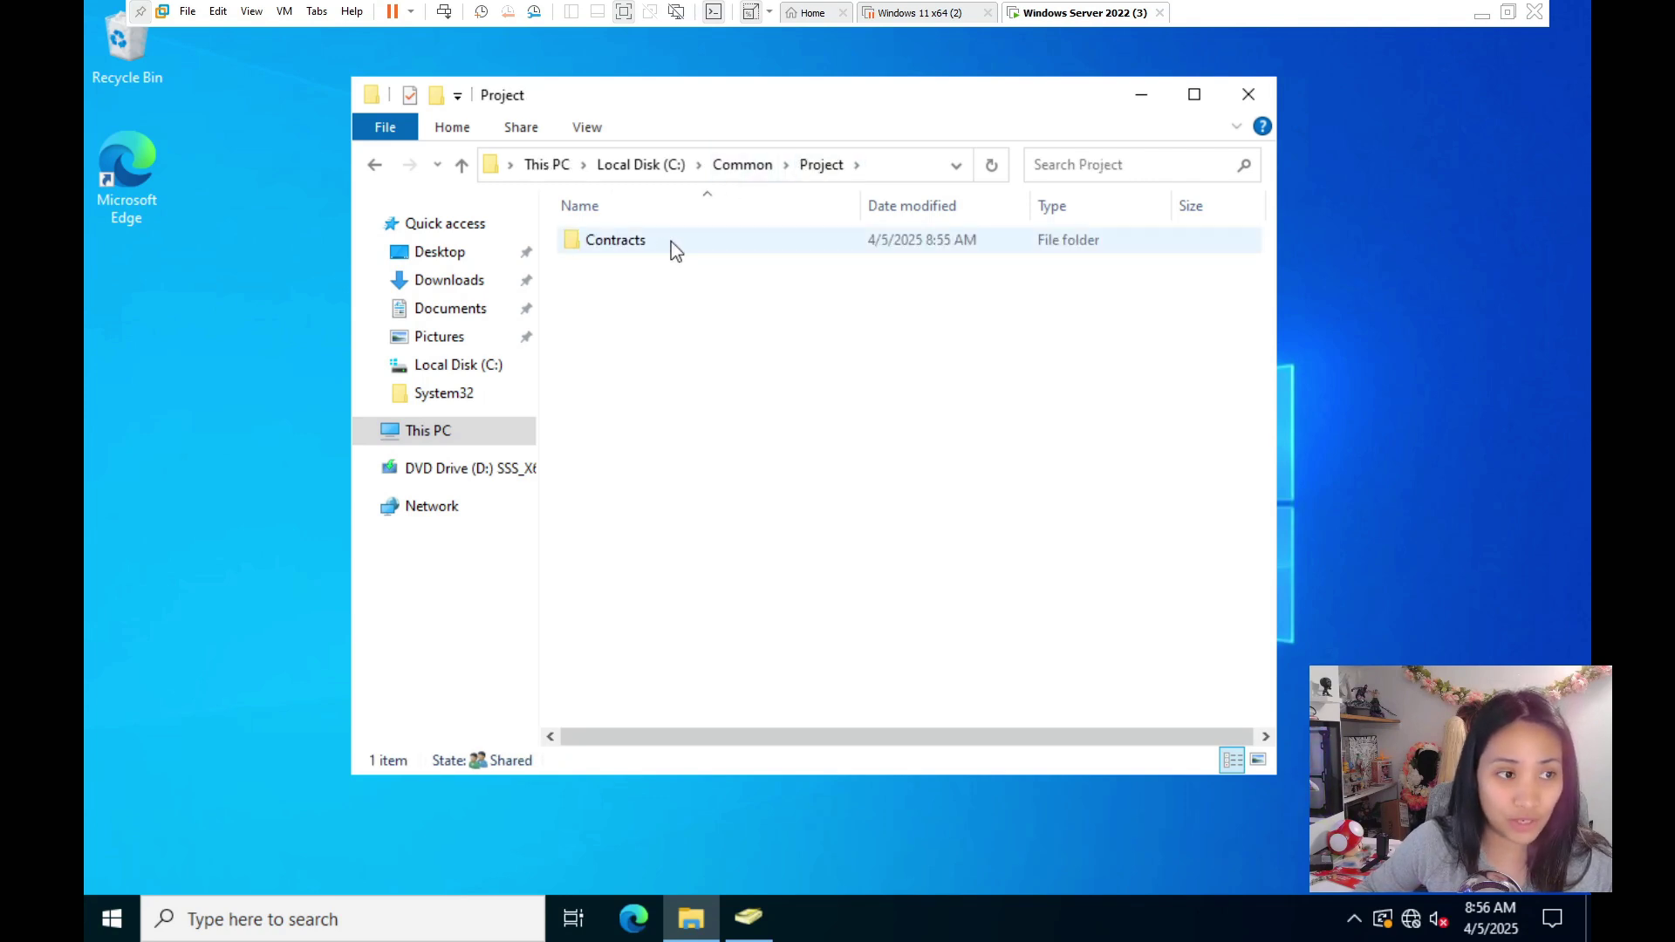
right_click(672, 242)
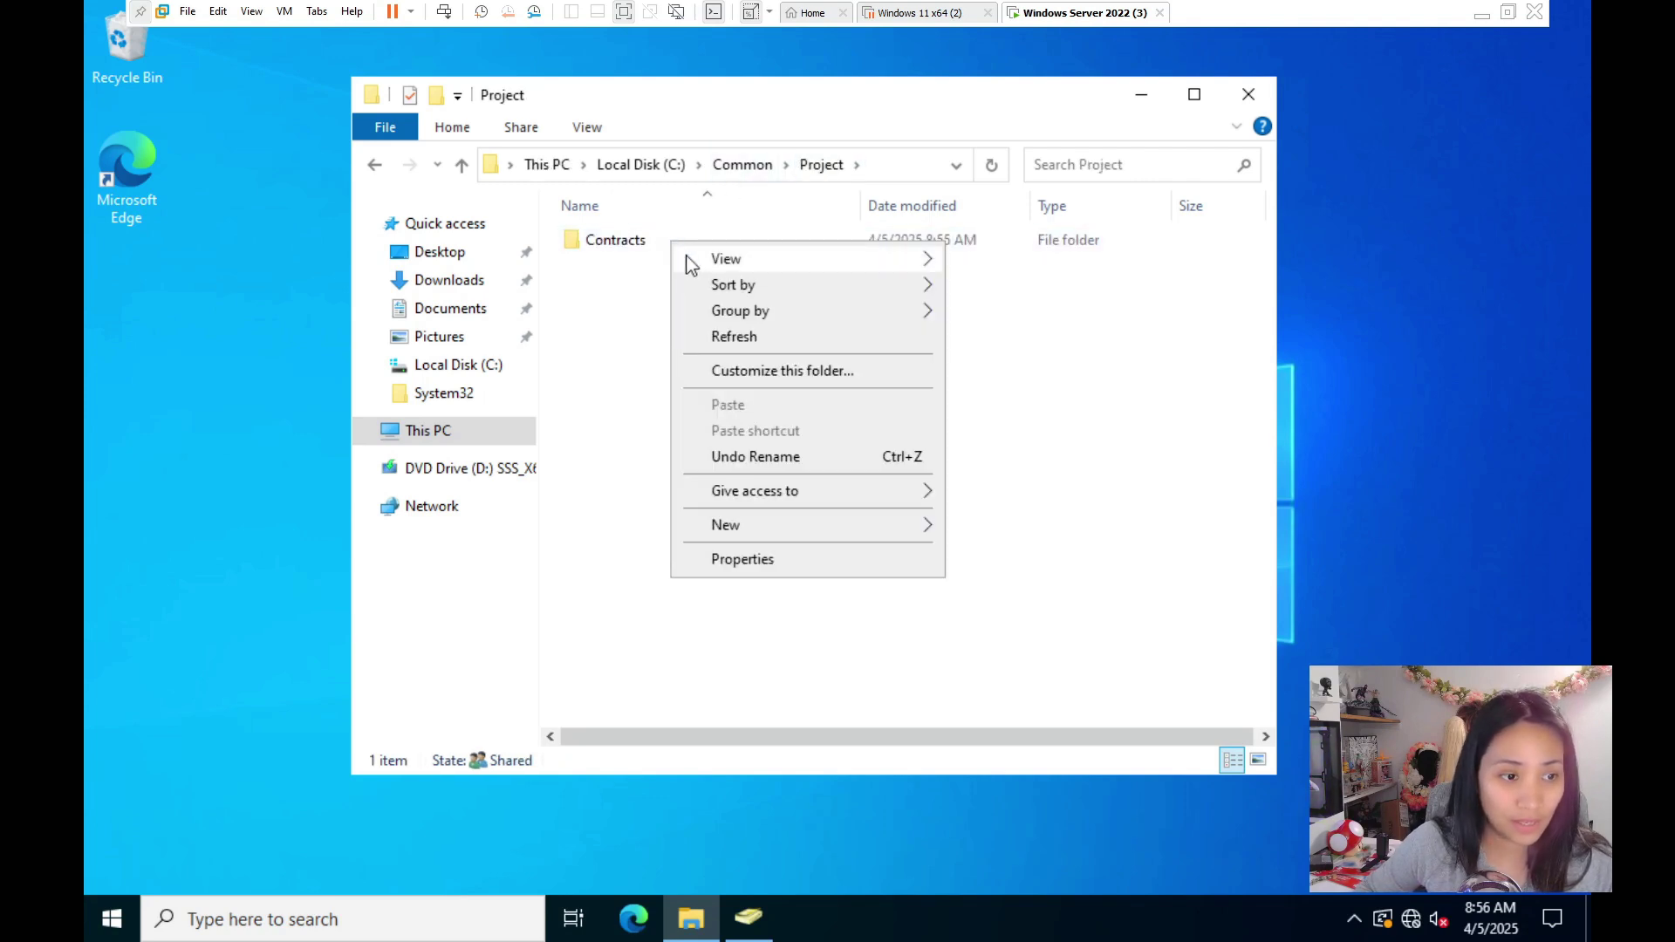
- Check the Project folder's network sharing list and its Security tab permissions
left_click(759, 559)
left_click(456, 250)
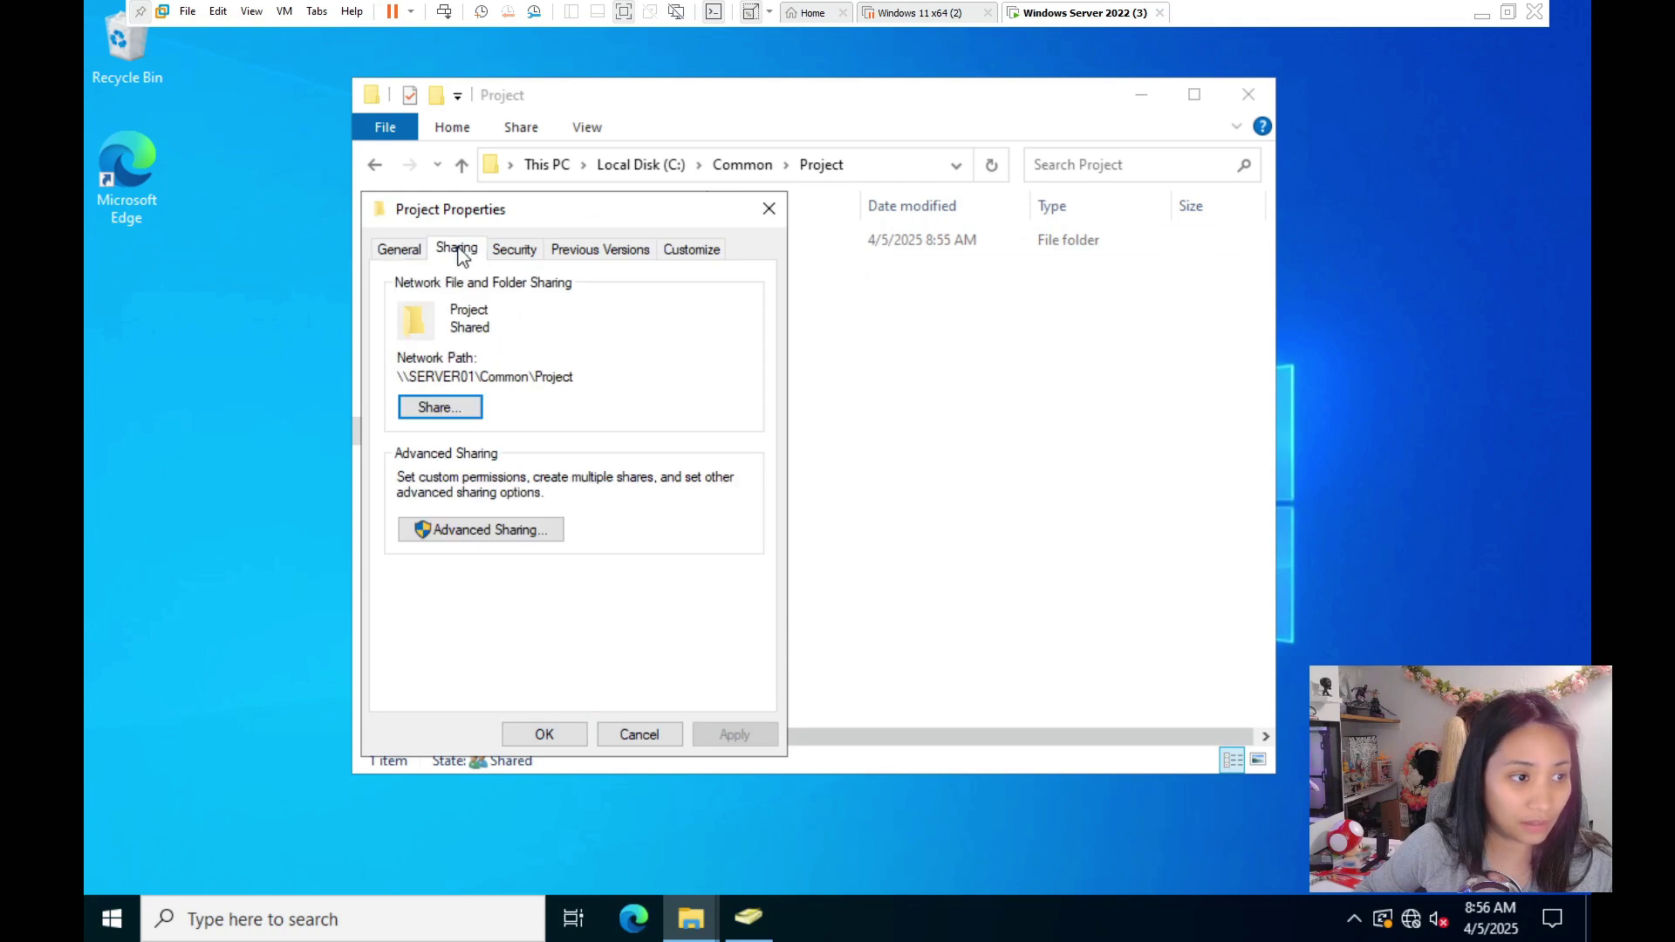
left_click(420, 407)
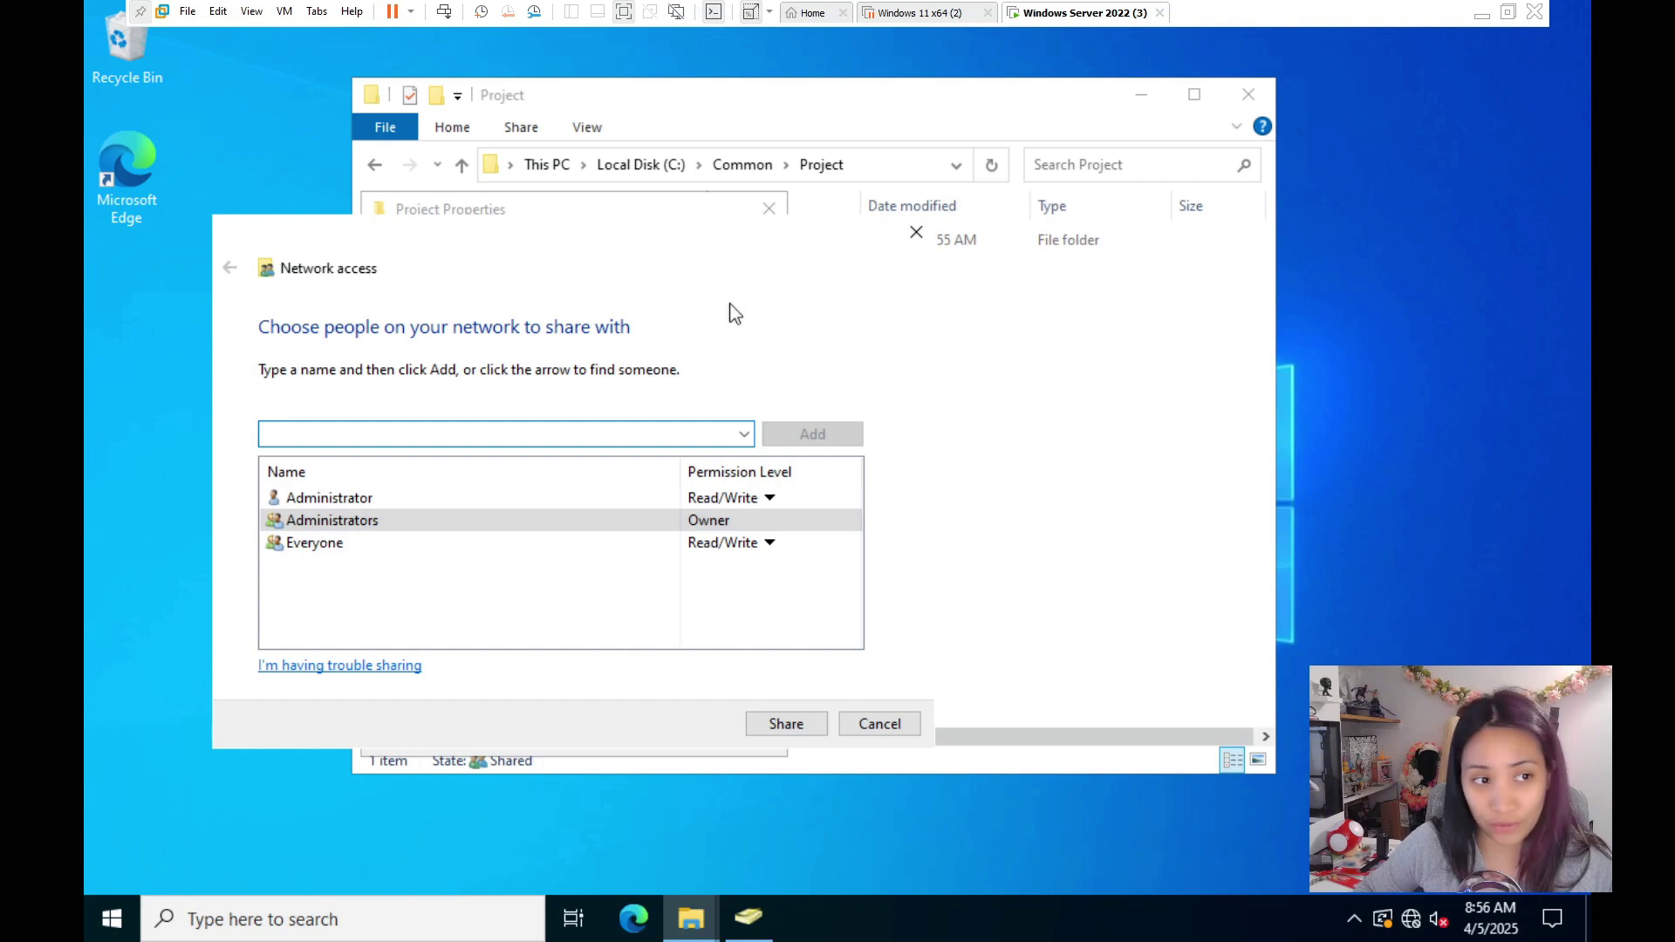
left_click(916, 235)
left_click(511, 250)
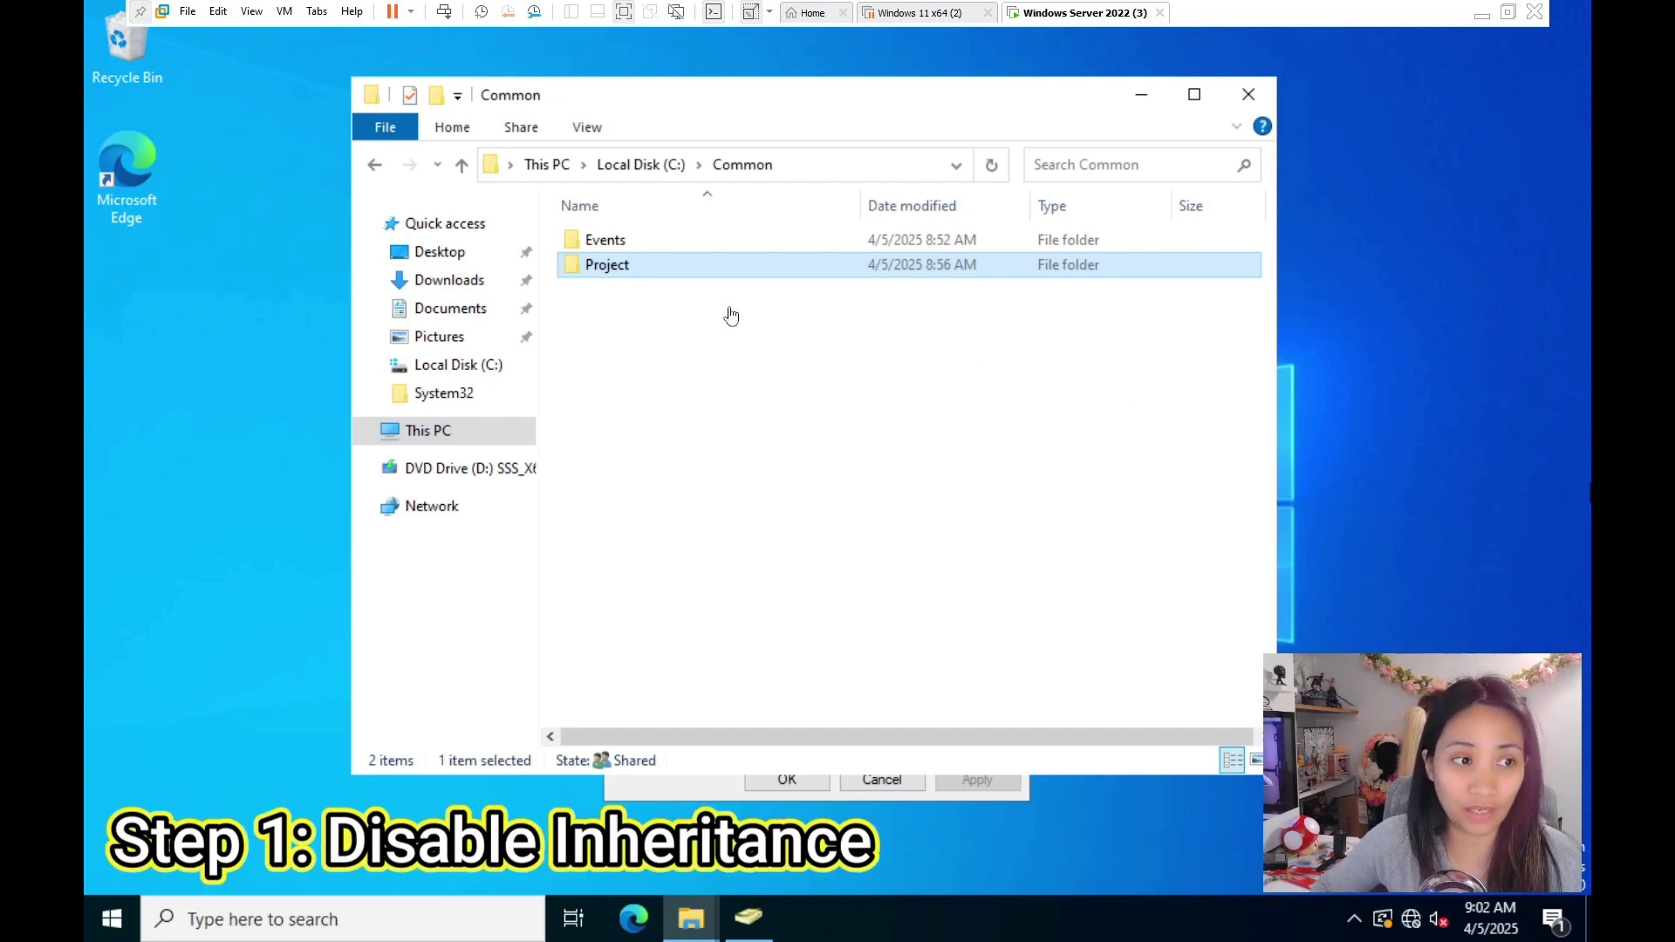
- Open Project's Advanced Security Settings and choose Disable inheritance
left_click(686, 267)
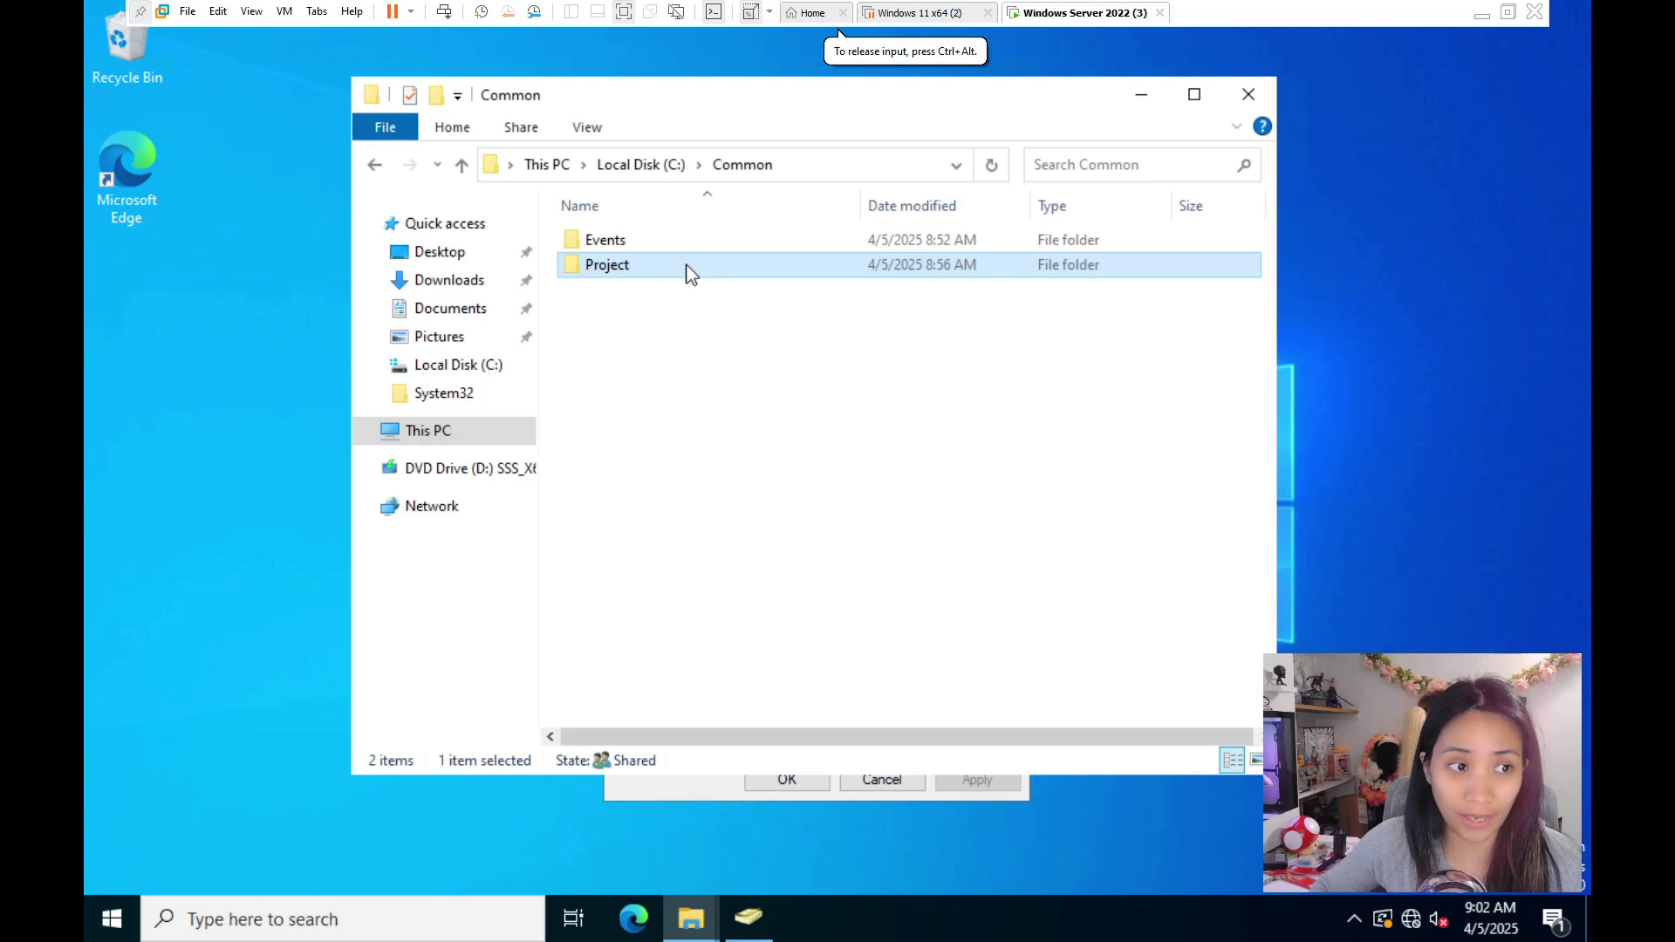
right_click(688, 267)
left_click(758, 662)
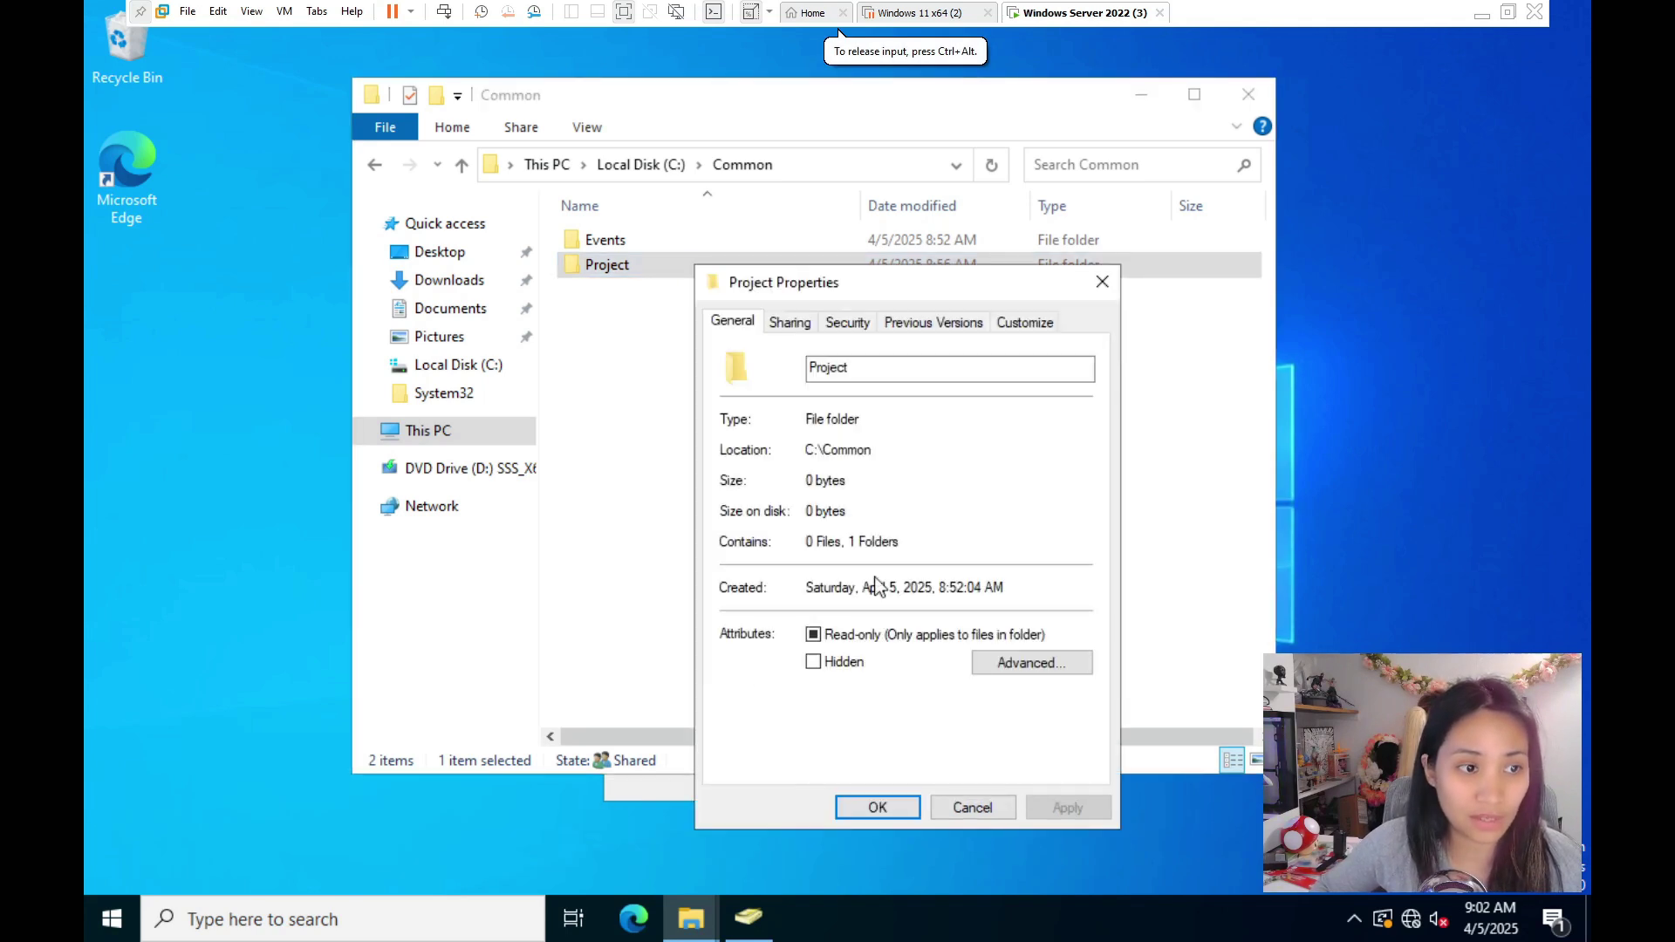
left_click(842, 327)
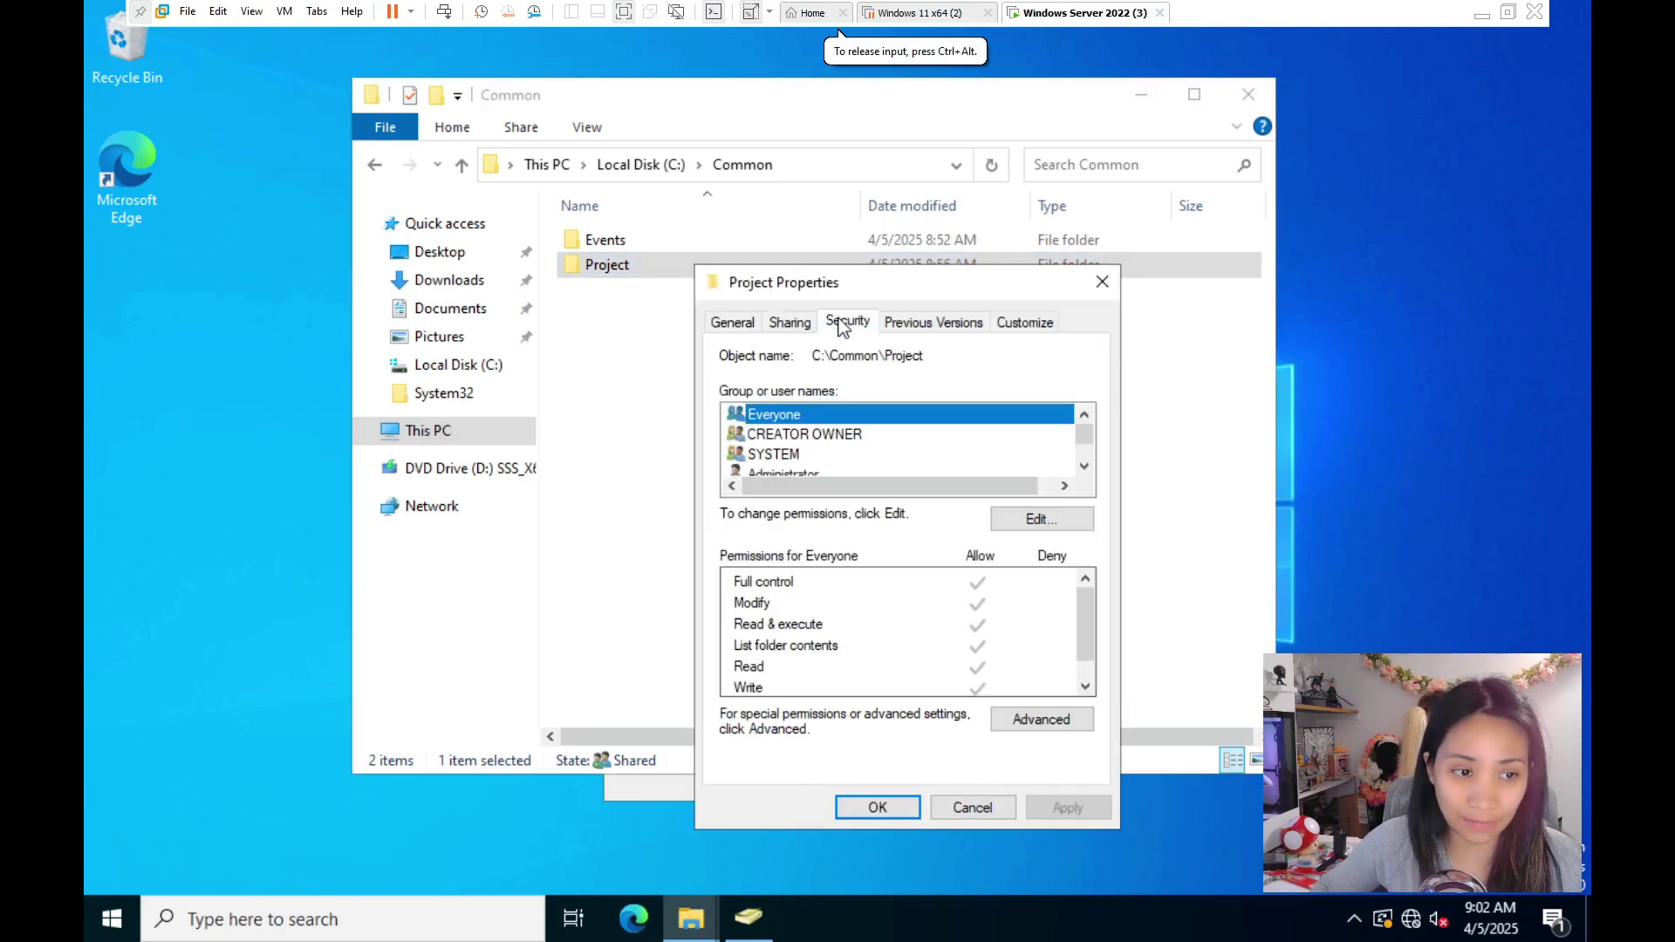
left_click(1057, 722)
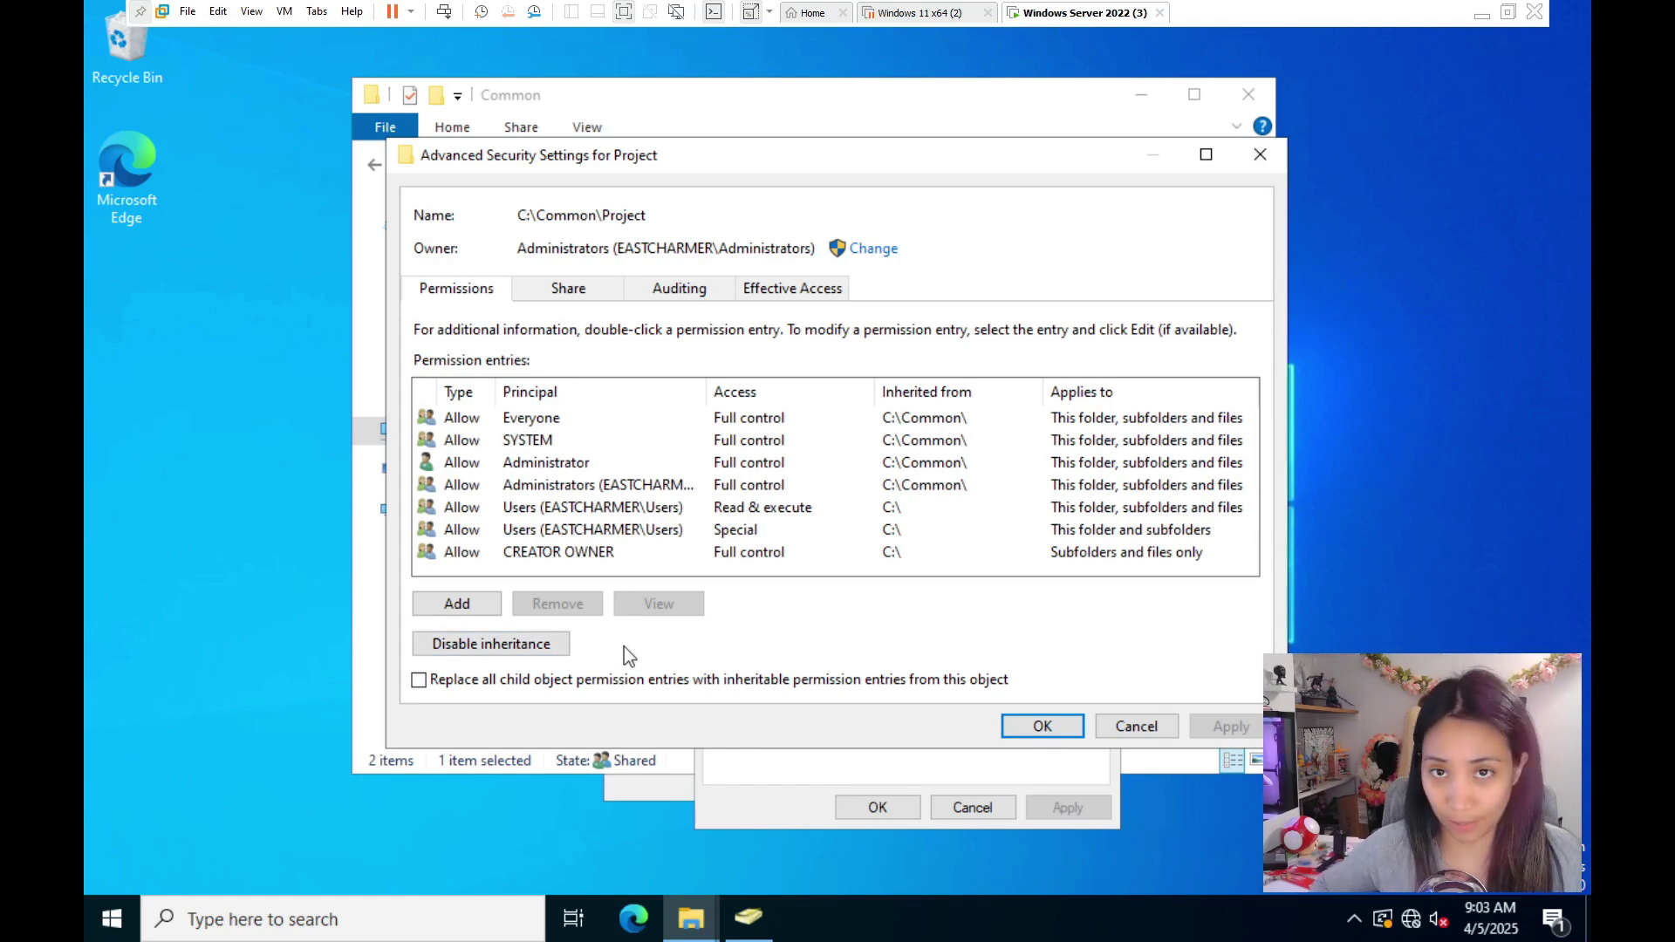
left_click(542, 652)
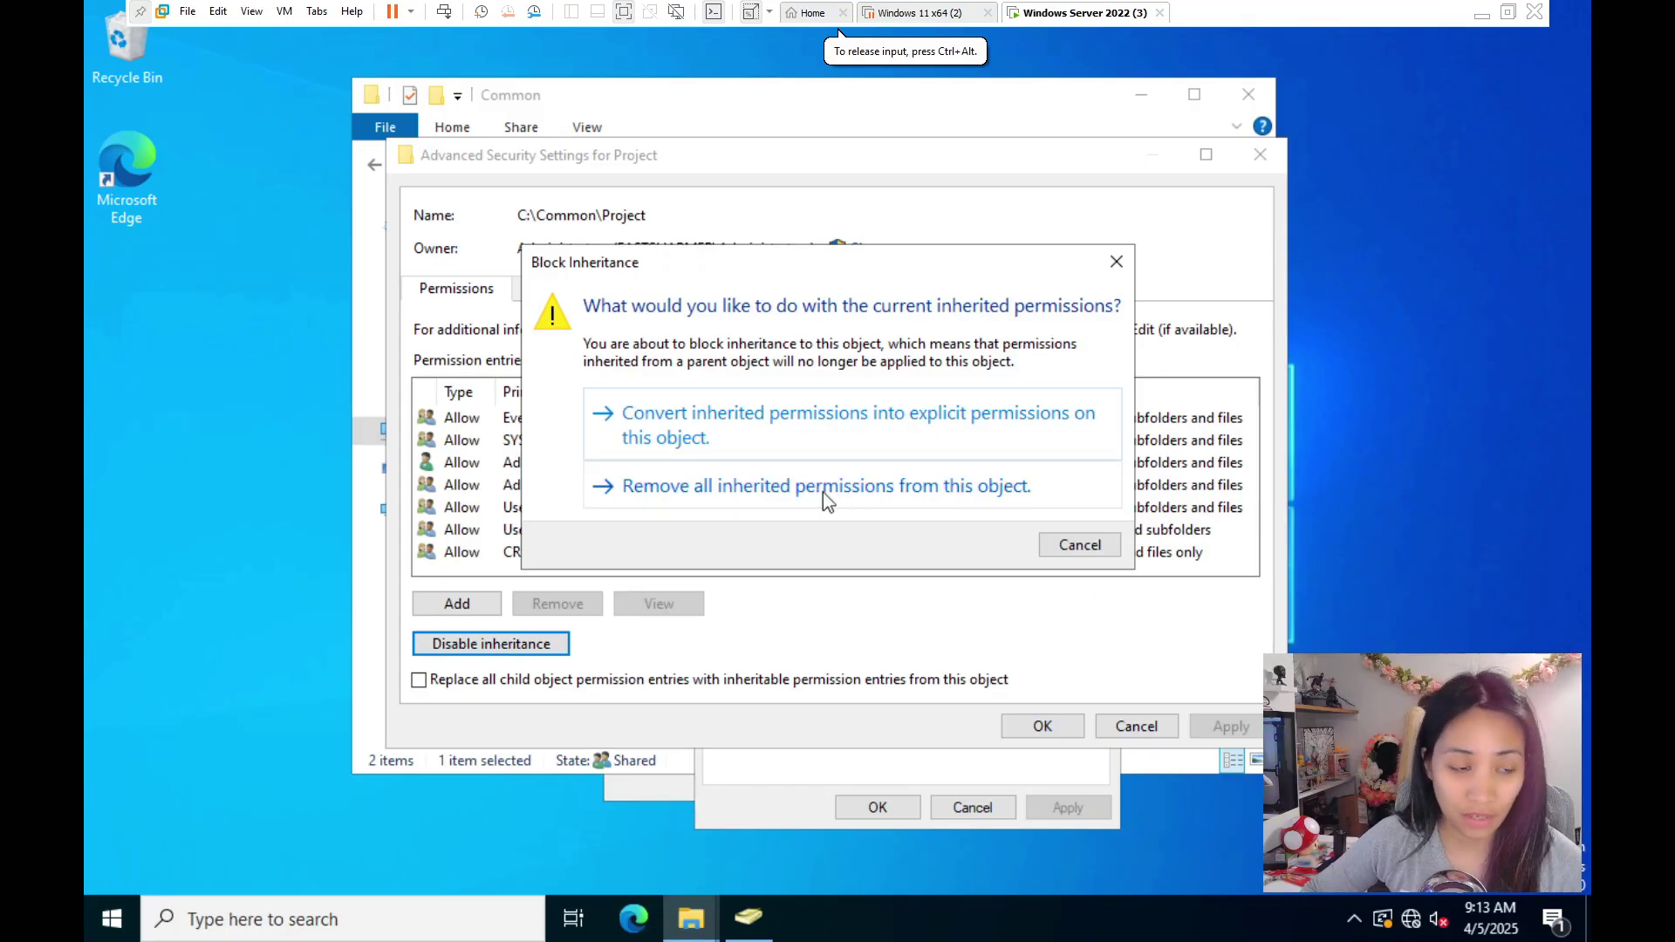
- Remove all inherited permissions, abandon the new entry, and cancel the advanced security changes
left_click(824, 492)
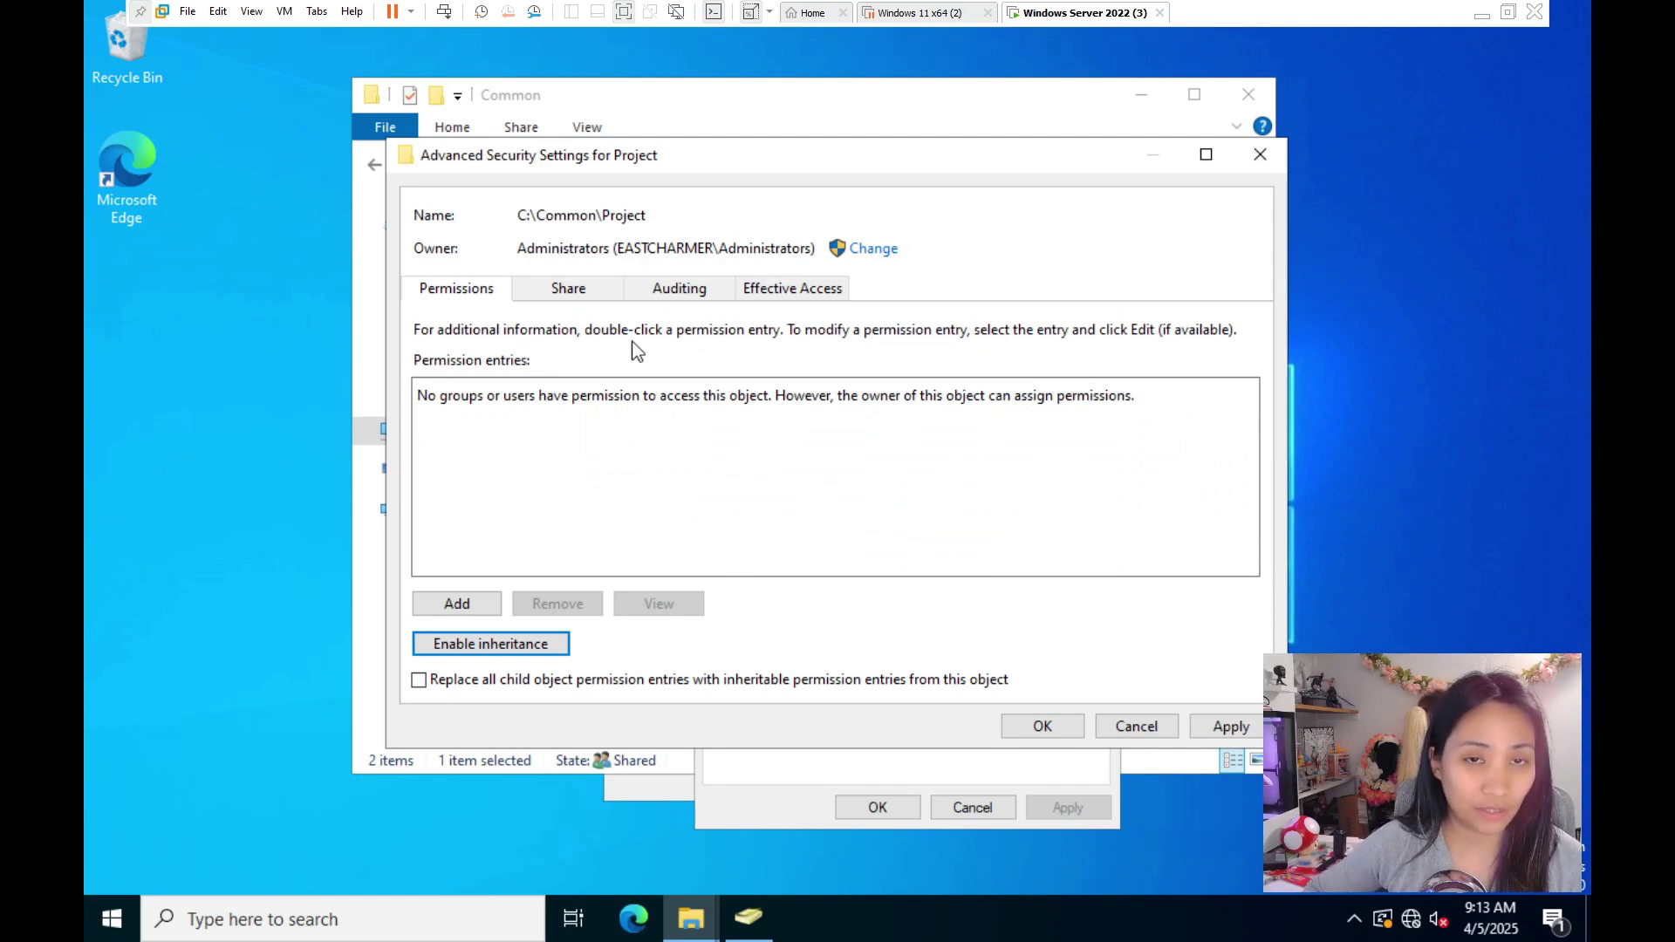
left_click(459, 605)
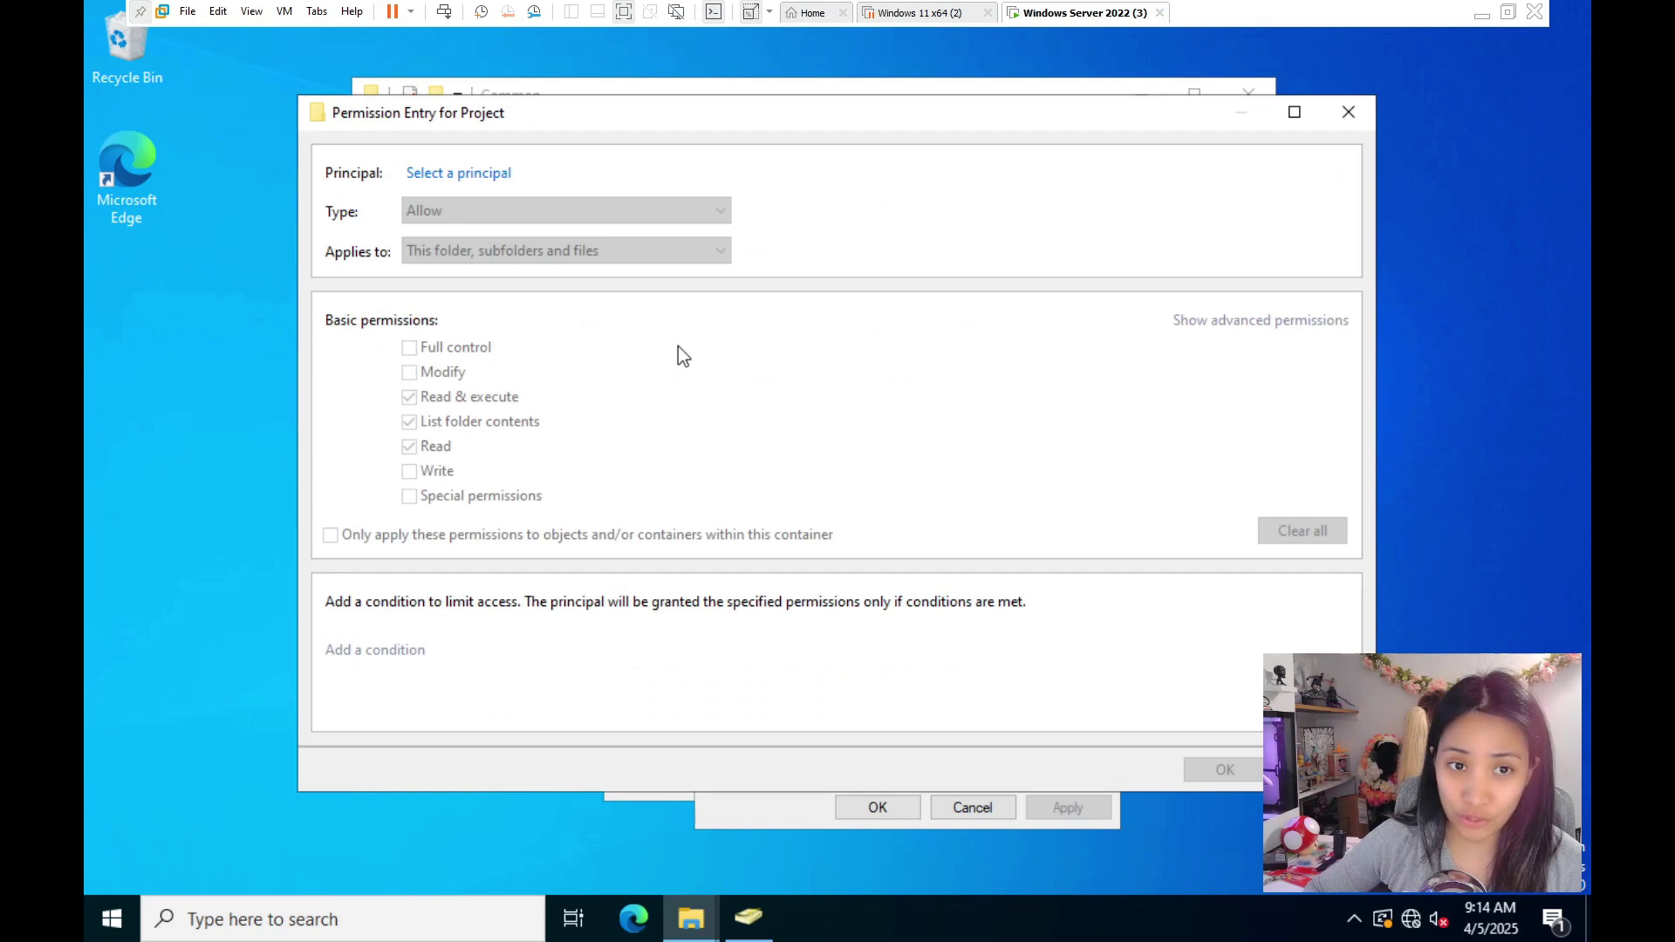
left_click(1348, 113)
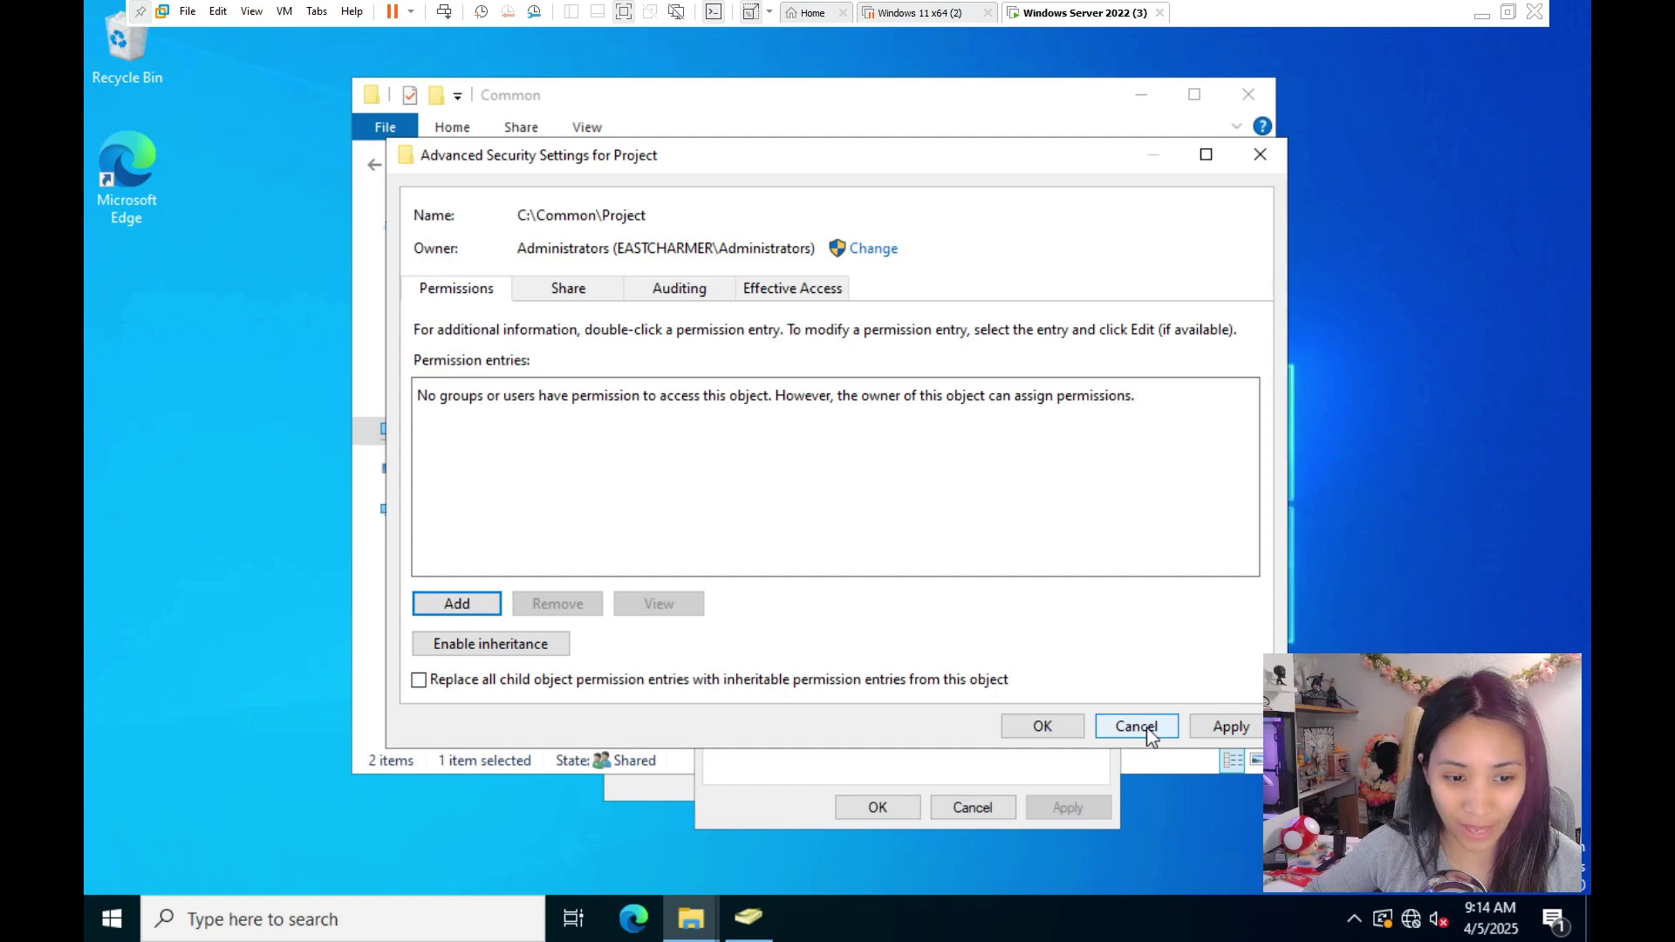
left_click(1148, 731)
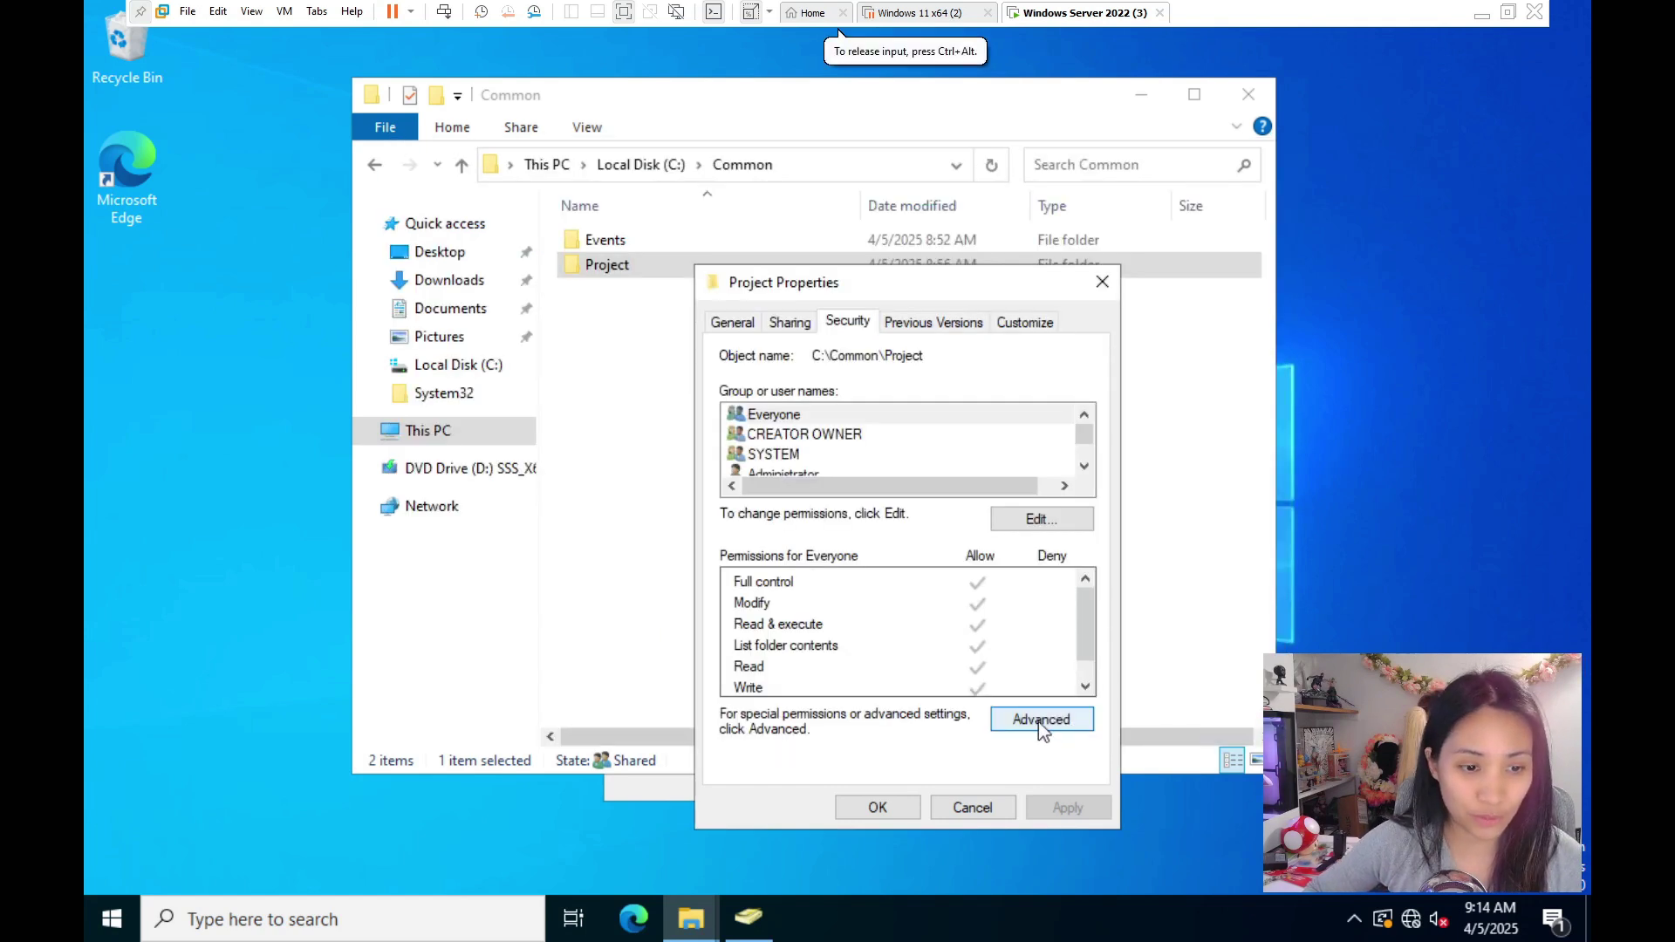
- Disable inheritance on Project, converting the inherited entries into explicit permissions
left_click(1041, 722)
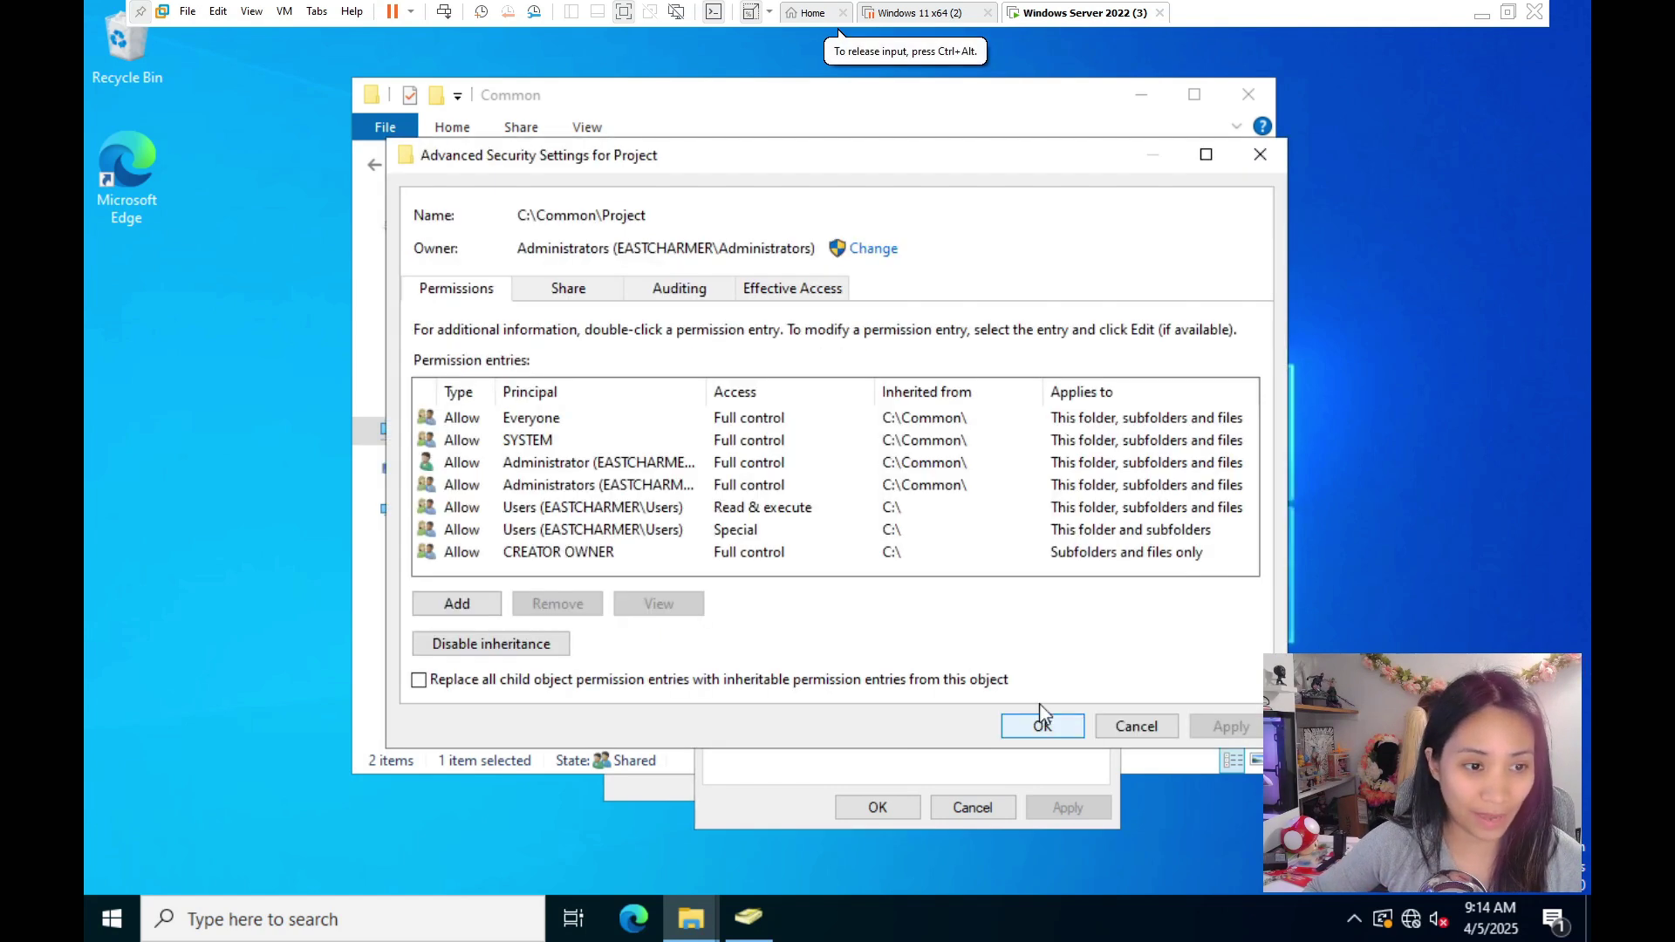
left_click(504, 649)
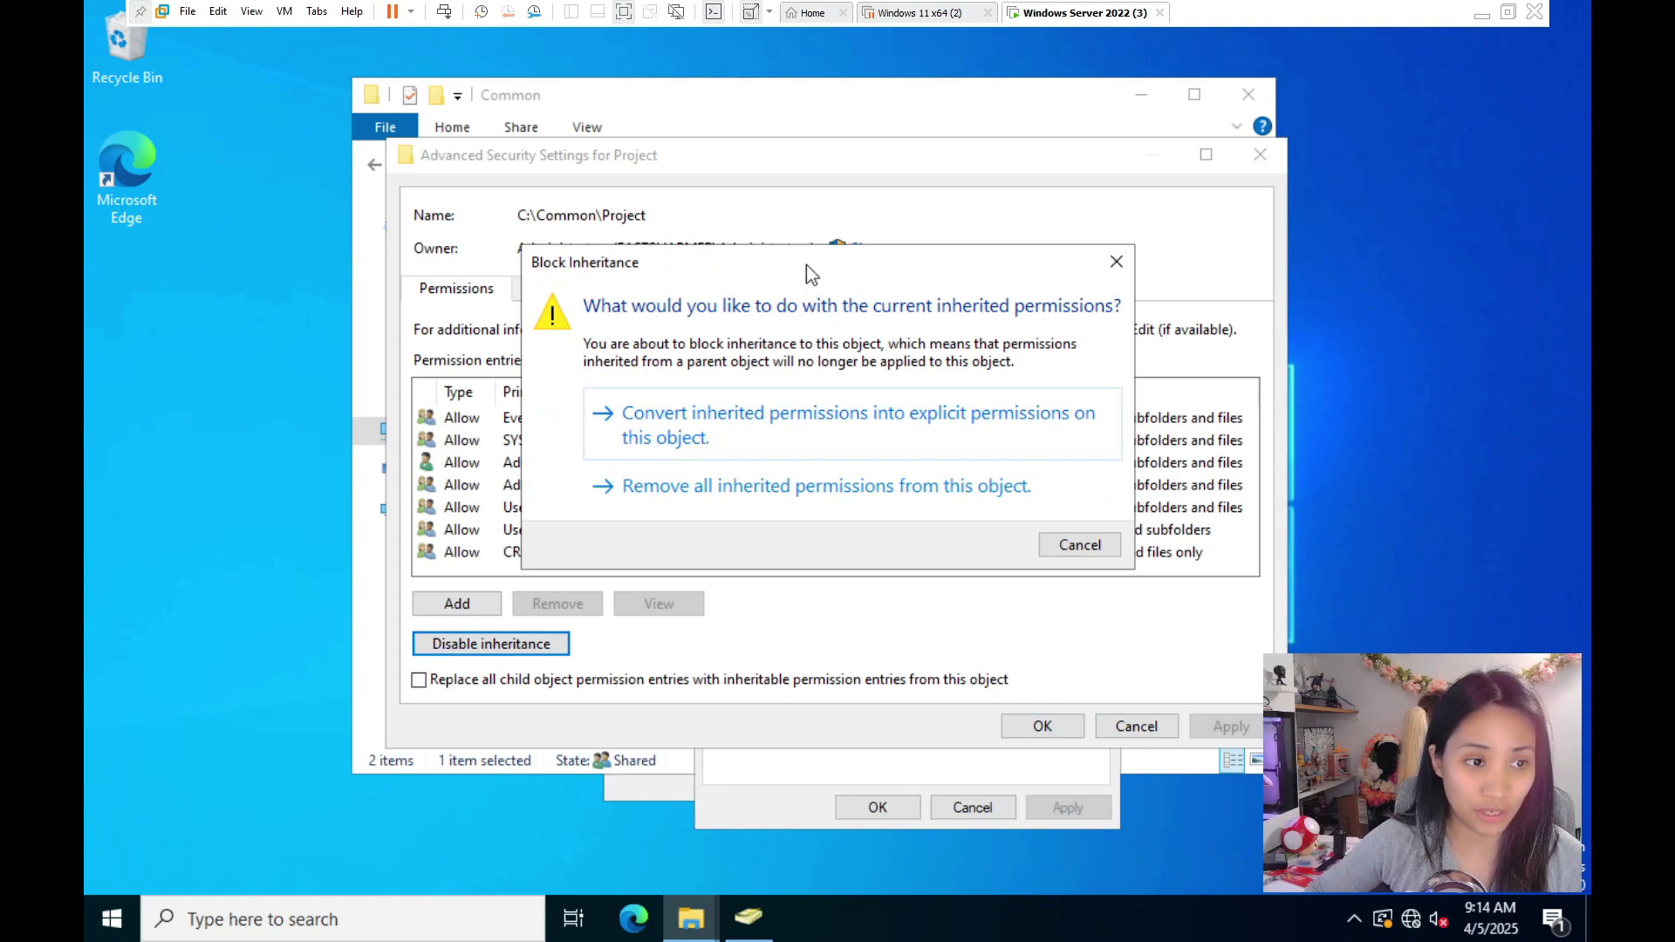
left_click(1081, 548)
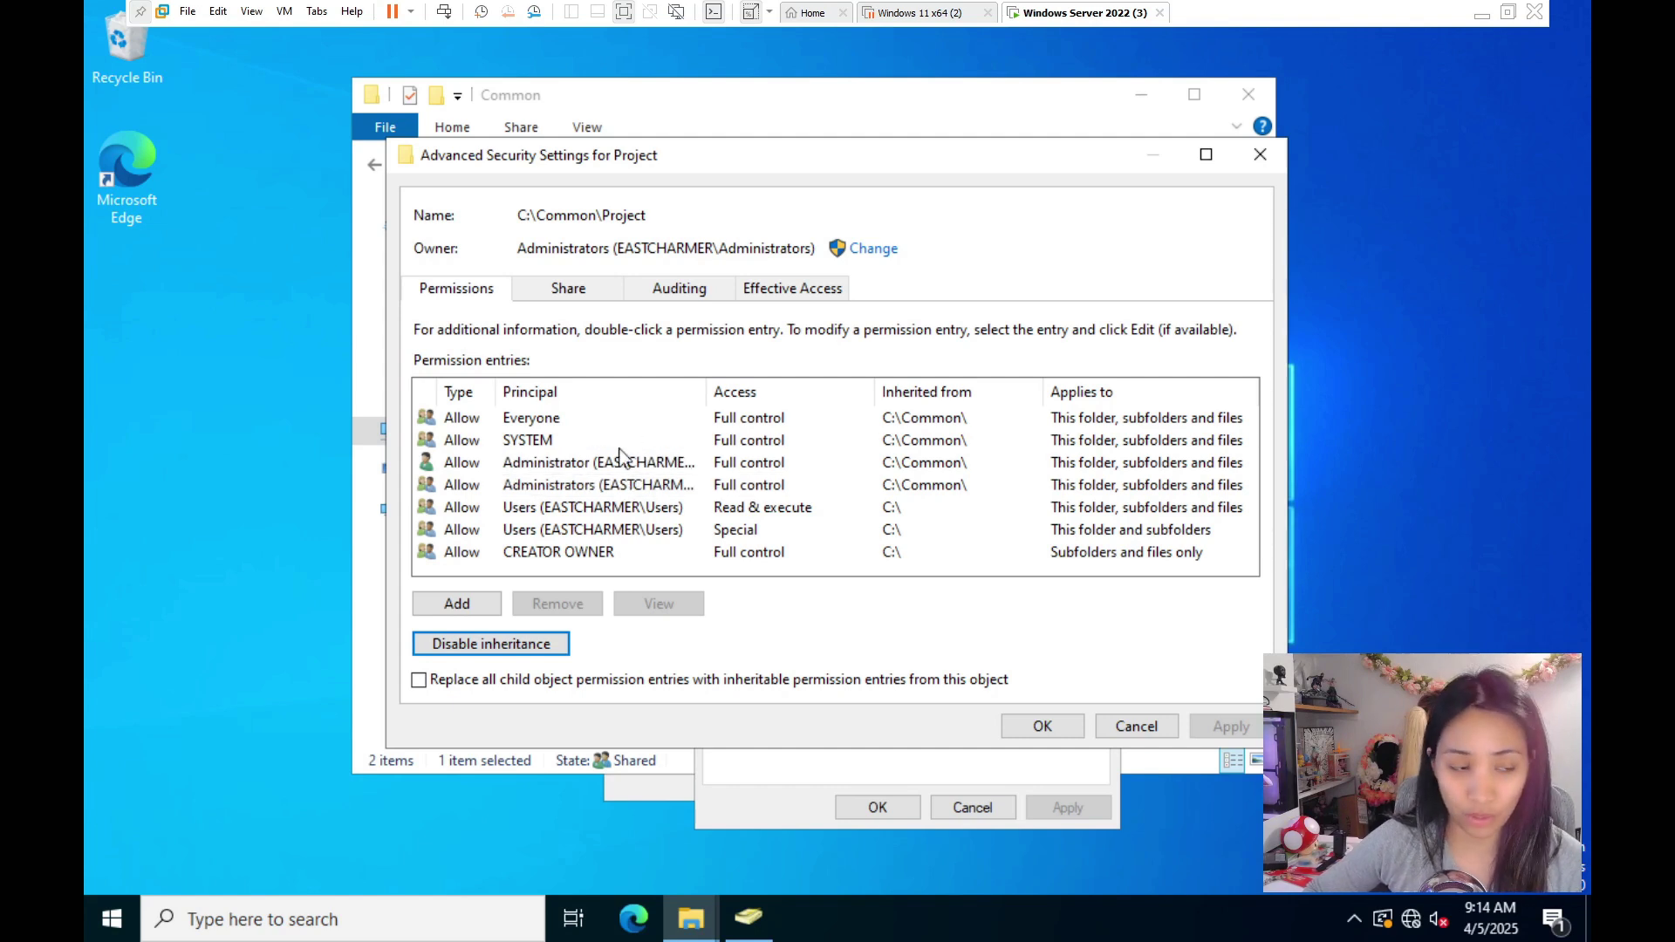
key("Return")
left_click(755, 433)
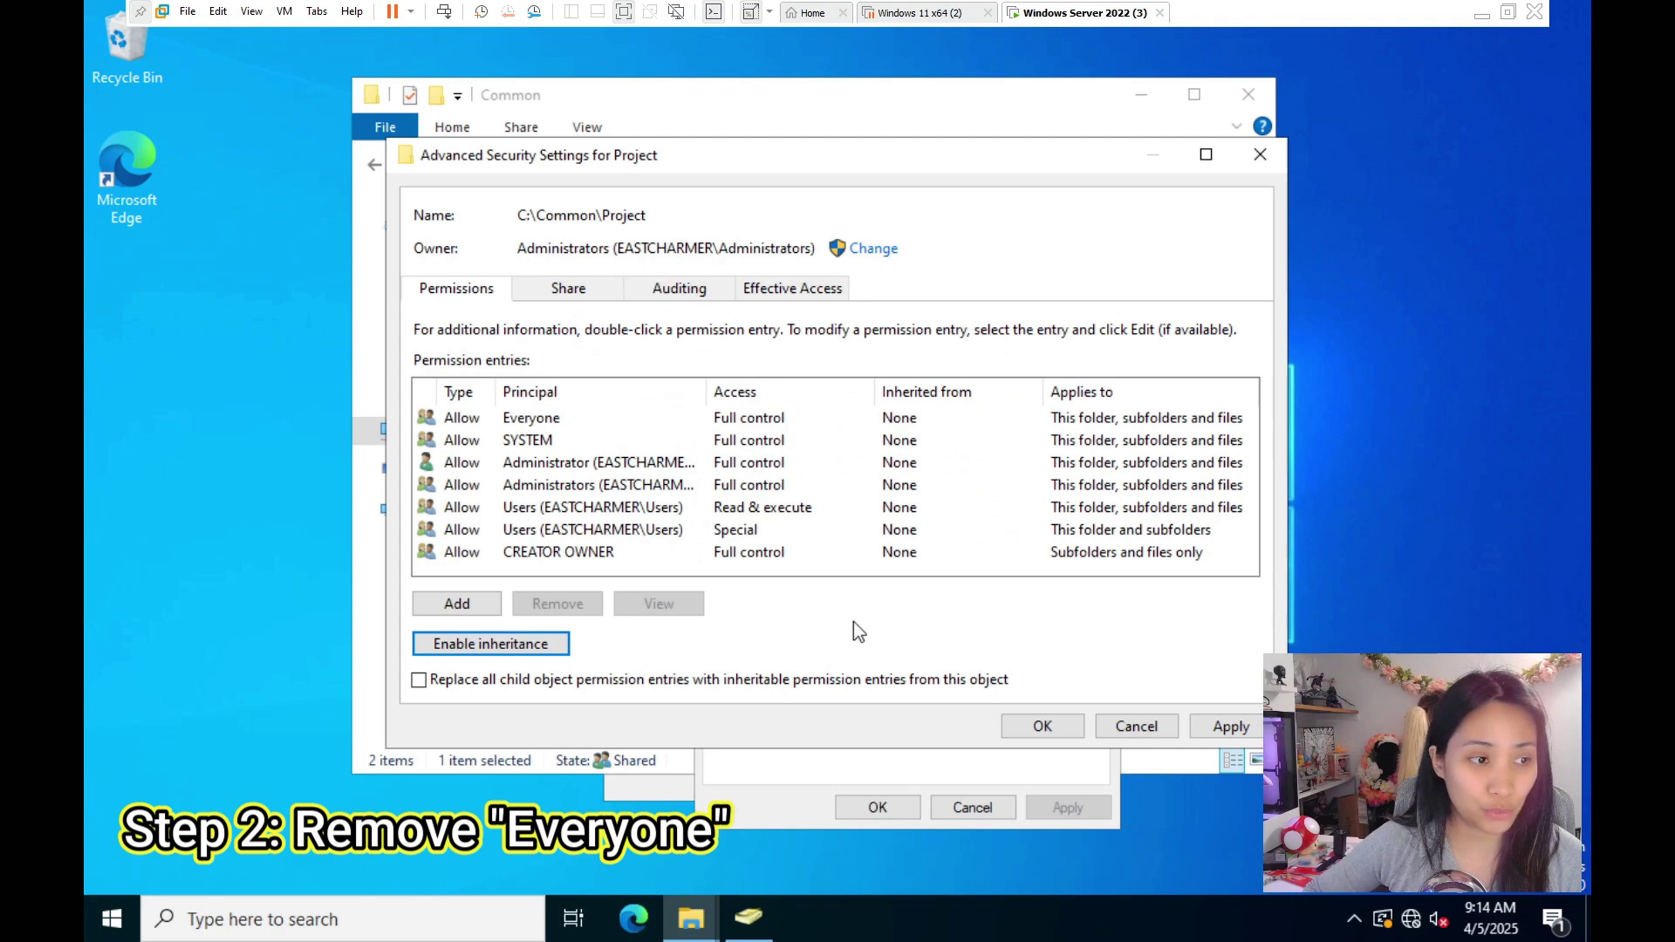
- Remove Everyone from the Project folder's advanced permissions and apply the change
left_click(527, 422)
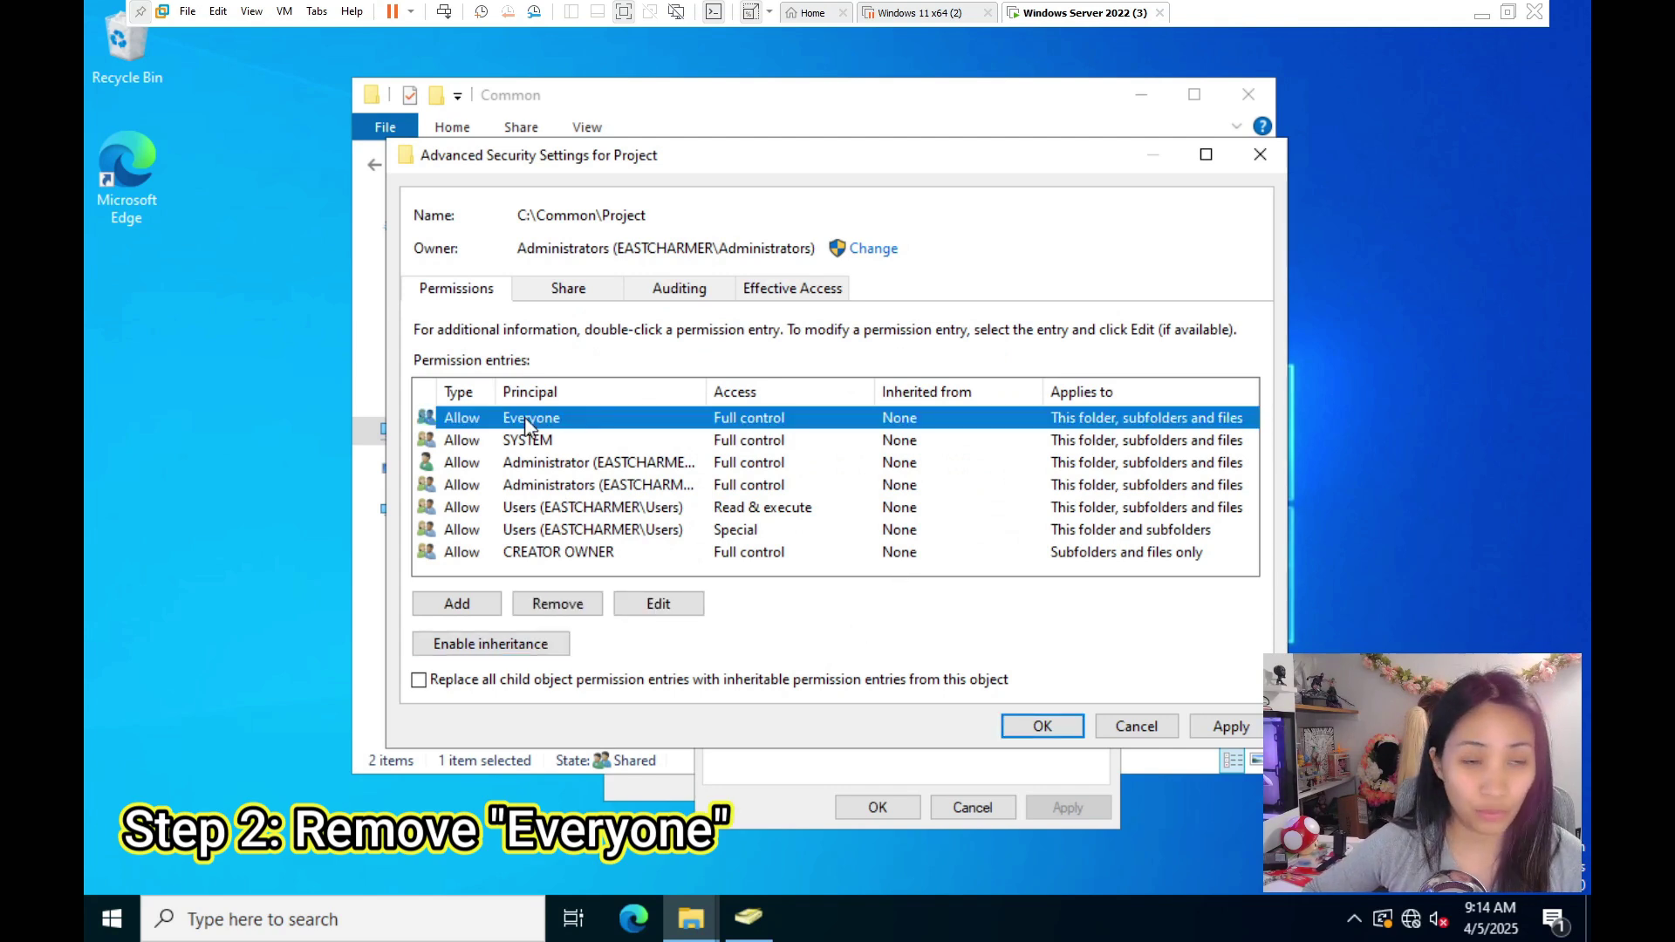
left_click(560, 605)
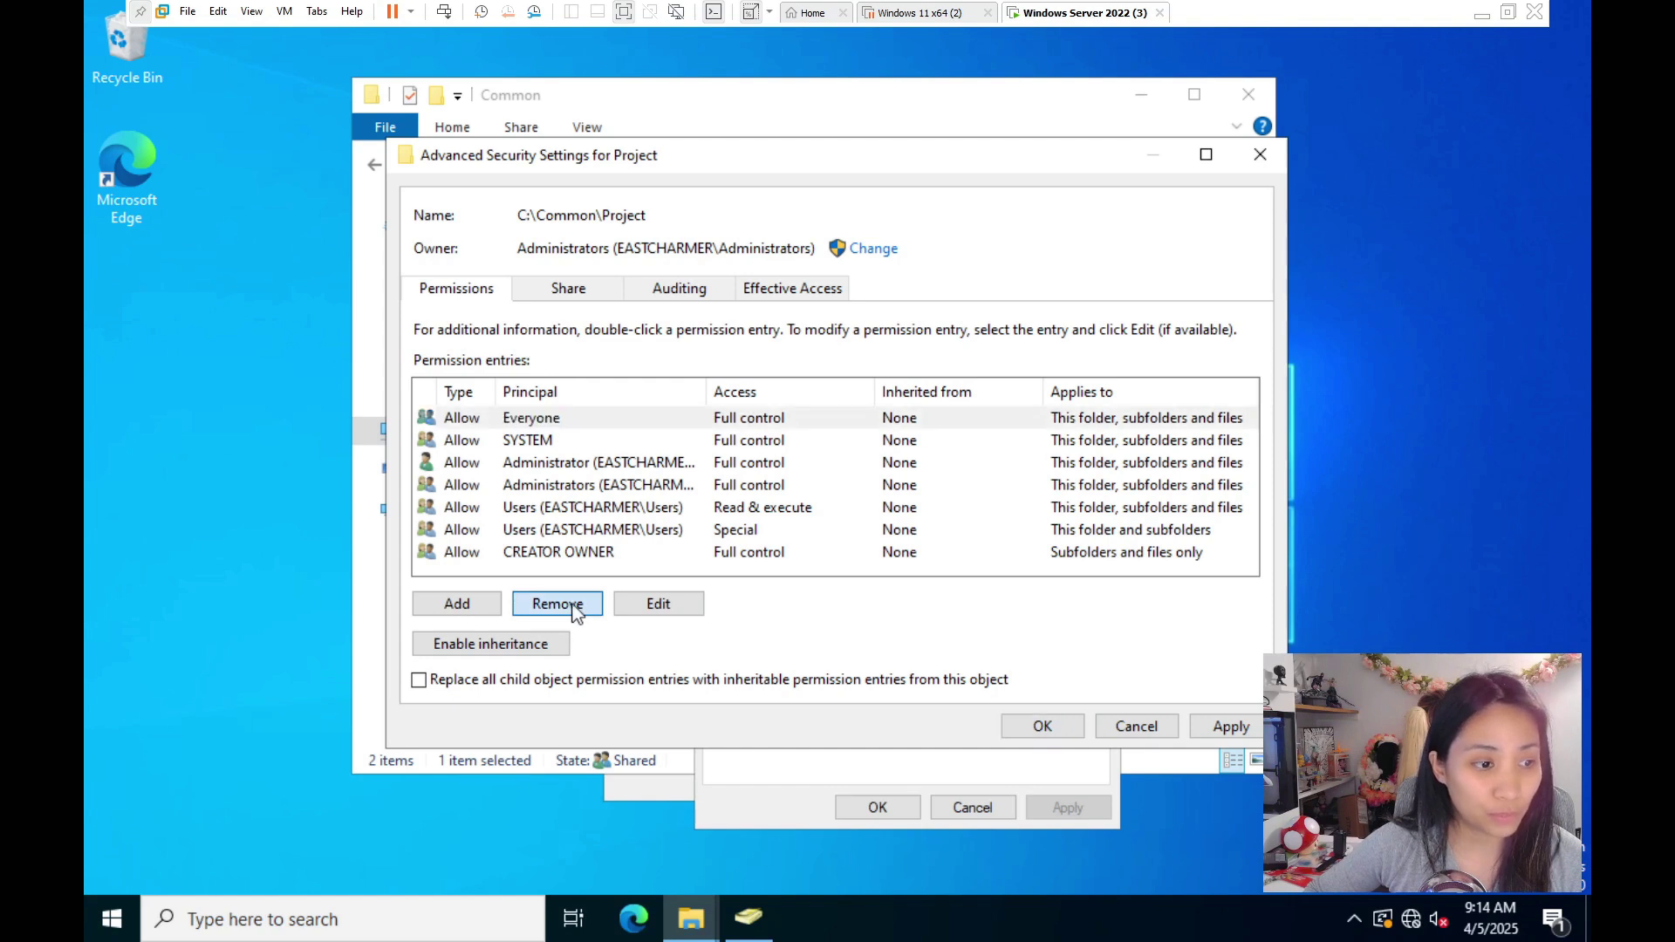
left_click(1230, 727)
left_click(1022, 737)
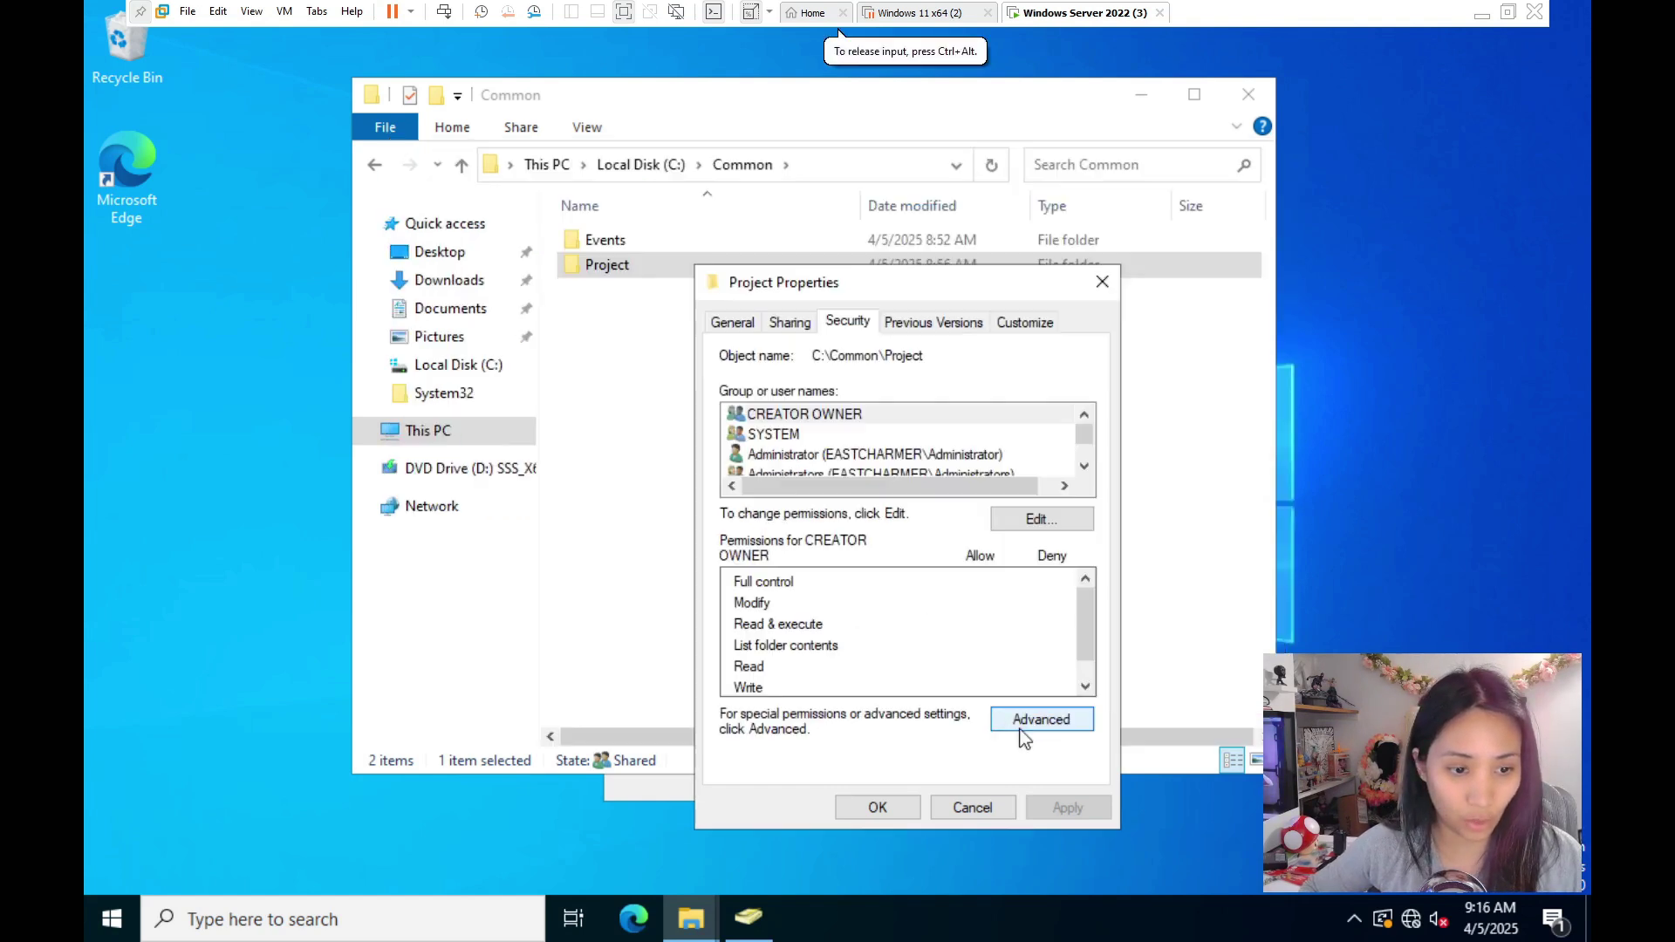
- Select entries in the Project Properties security list to review their permissions
left_click(1083, 467)
left_click(1082, 467)
left_click(1083, 419)
left_click(1084, 419)
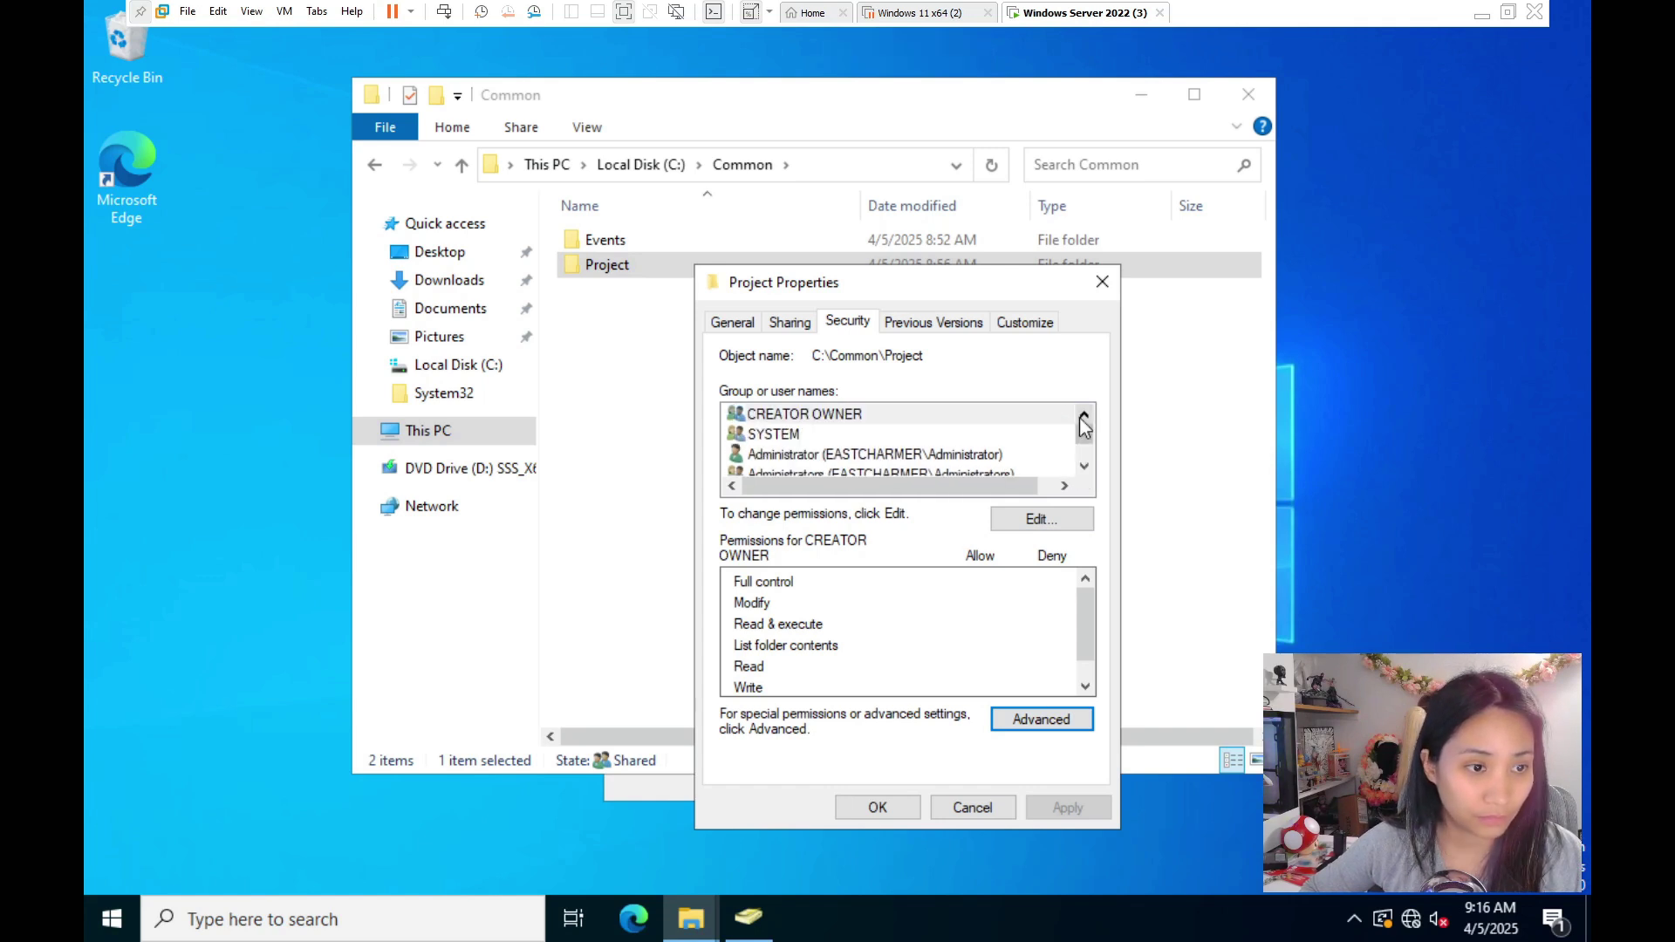
scroll(1084, 426, "down", 2)
left_click(1085, 417)
left_click(1084, 416)
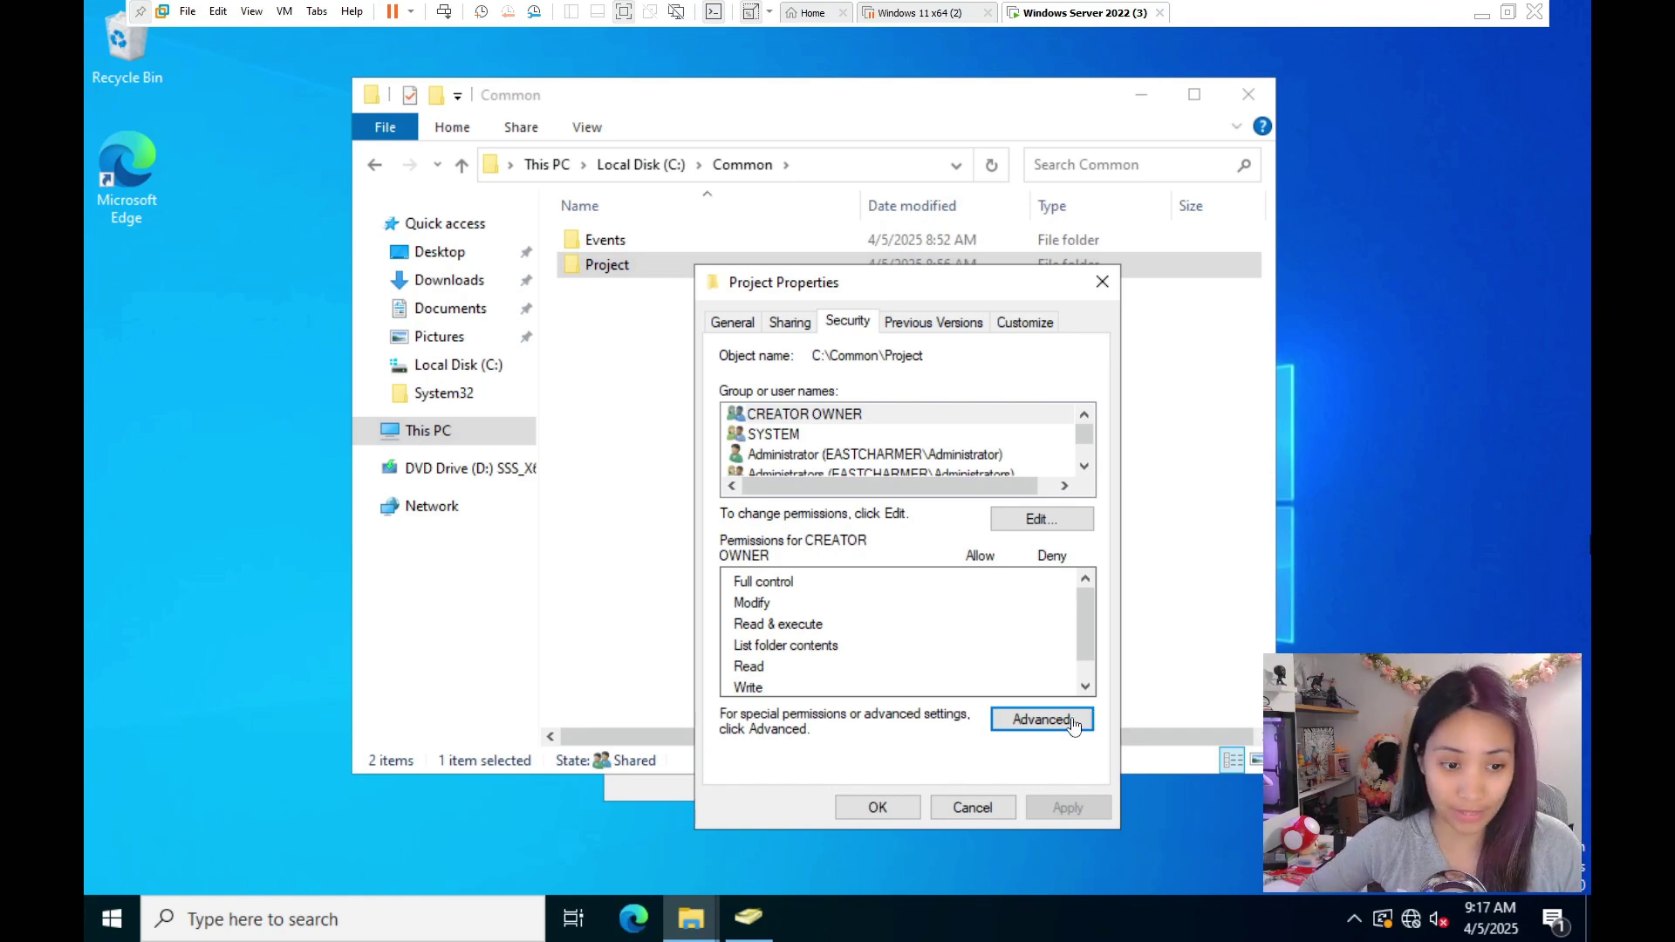
- Add an EASTCHARMER\Project permission entry with Full control on the Project folder and apply it
left_click(1071, 728)
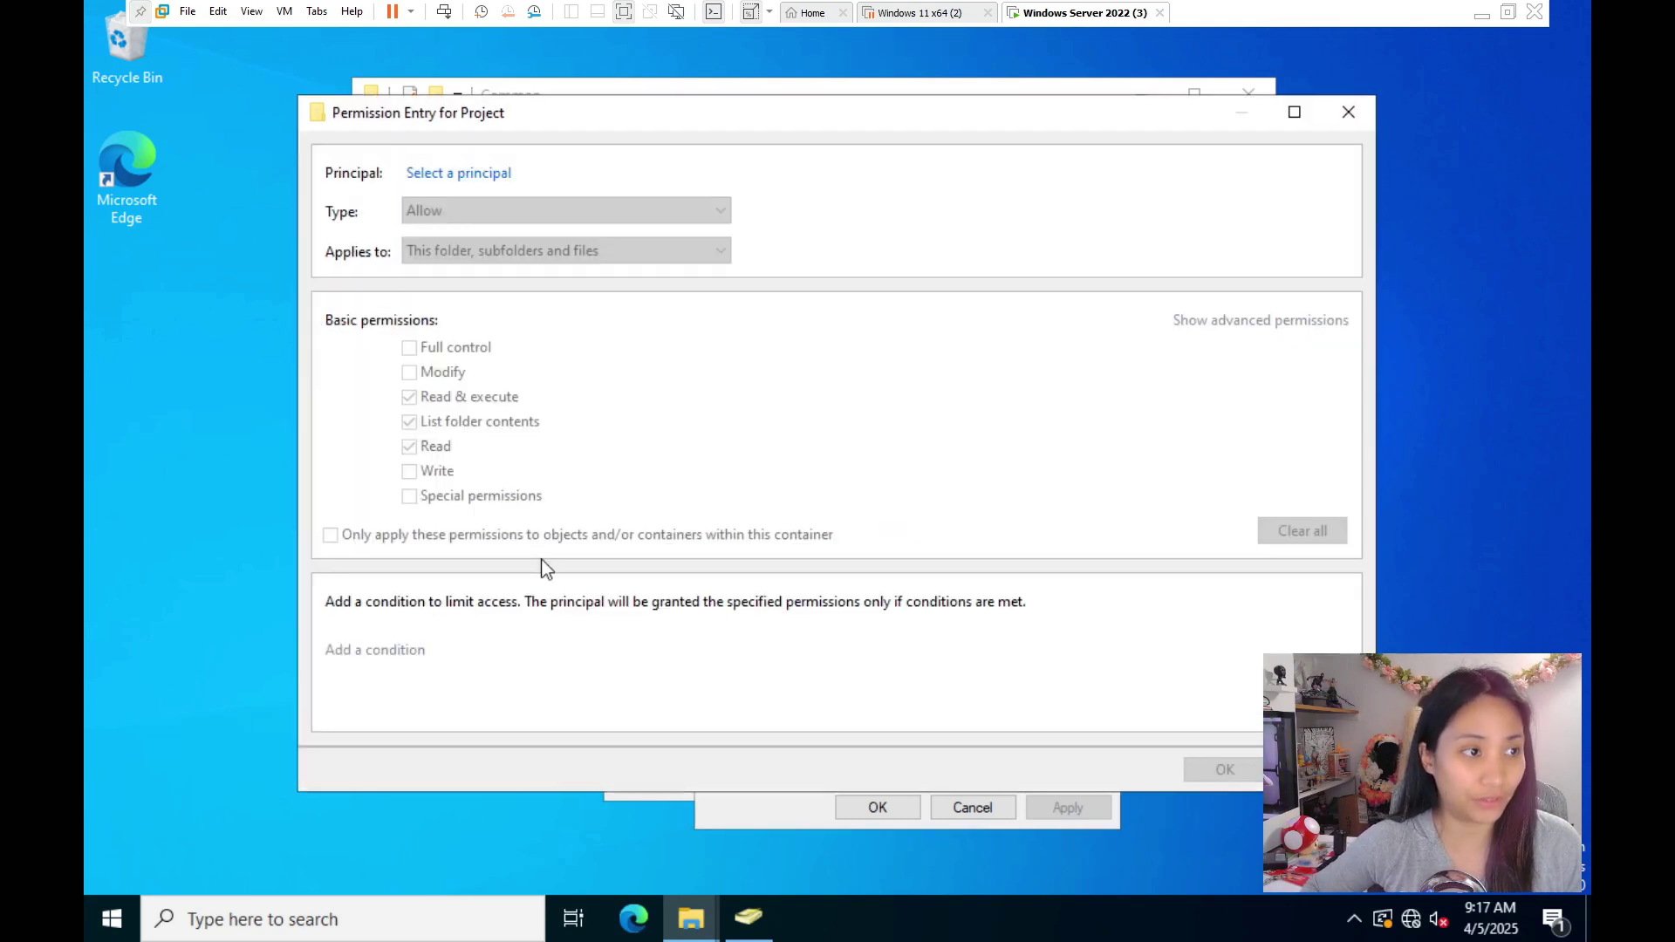
left_click(478, 178)
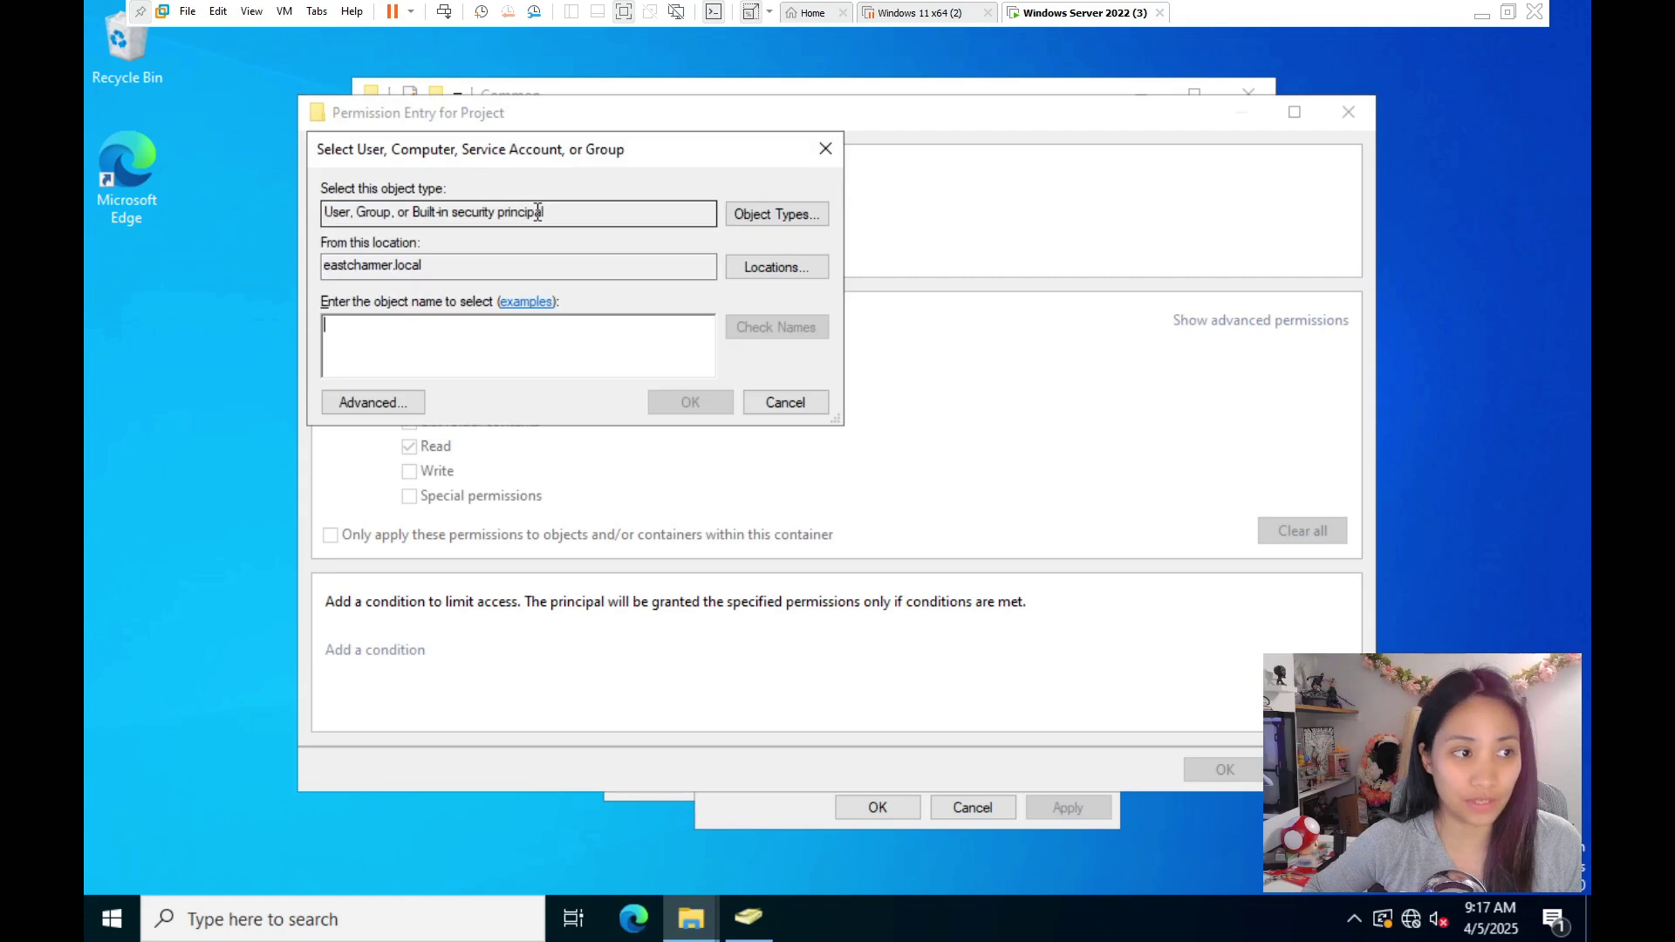
type("P")
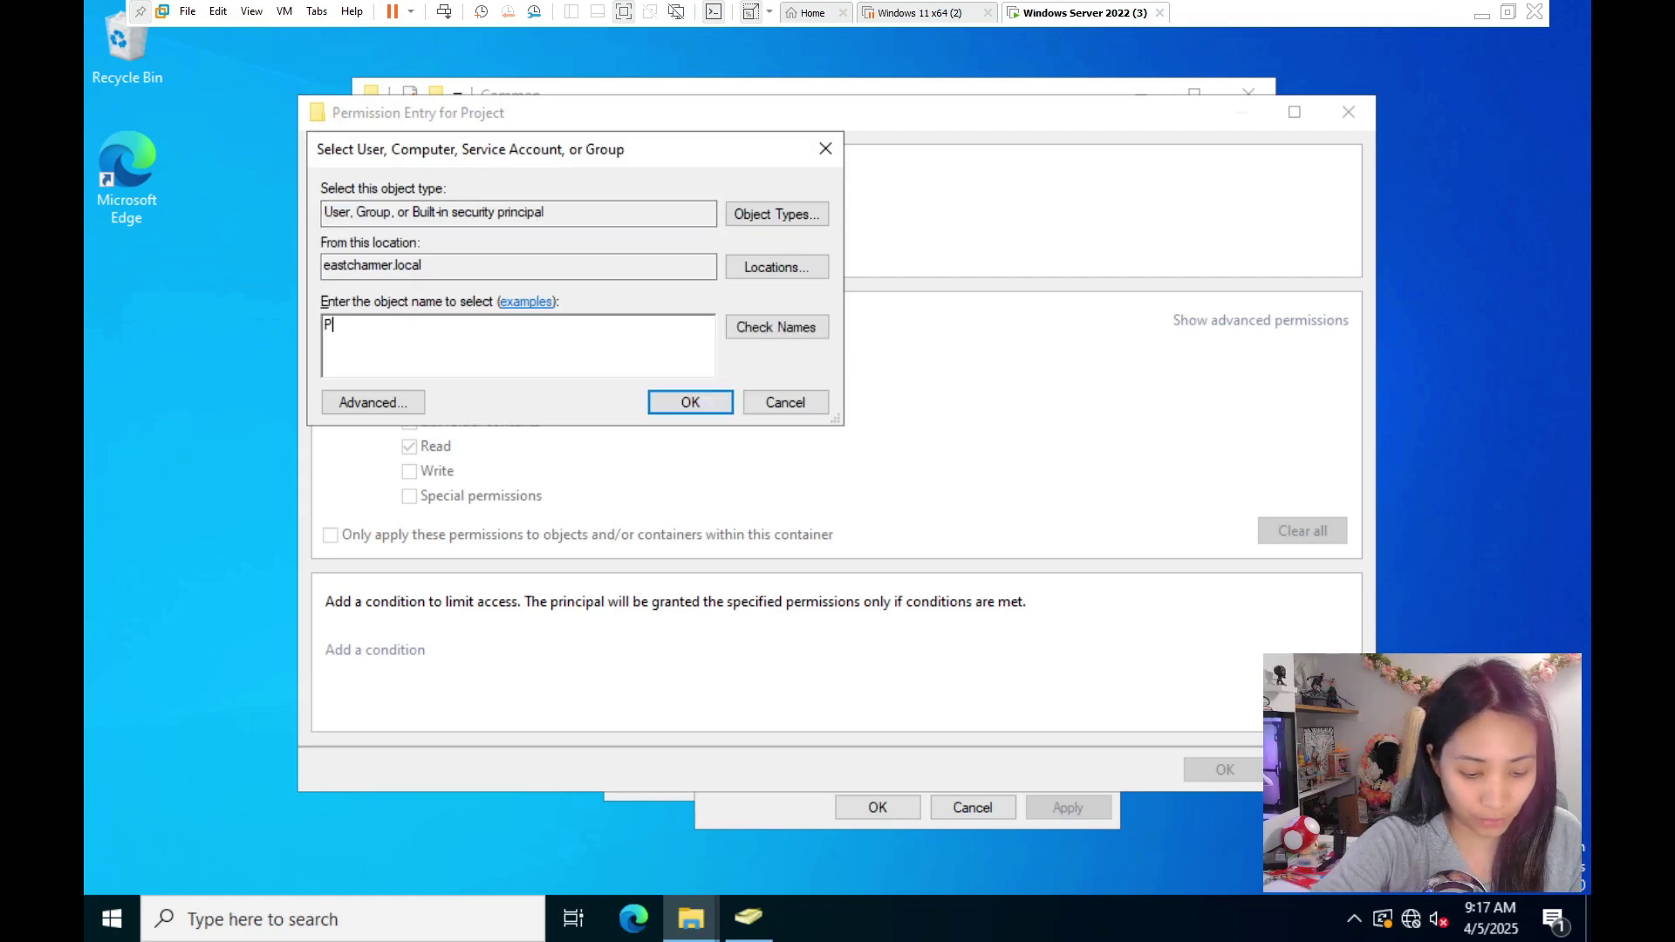
type("roject")
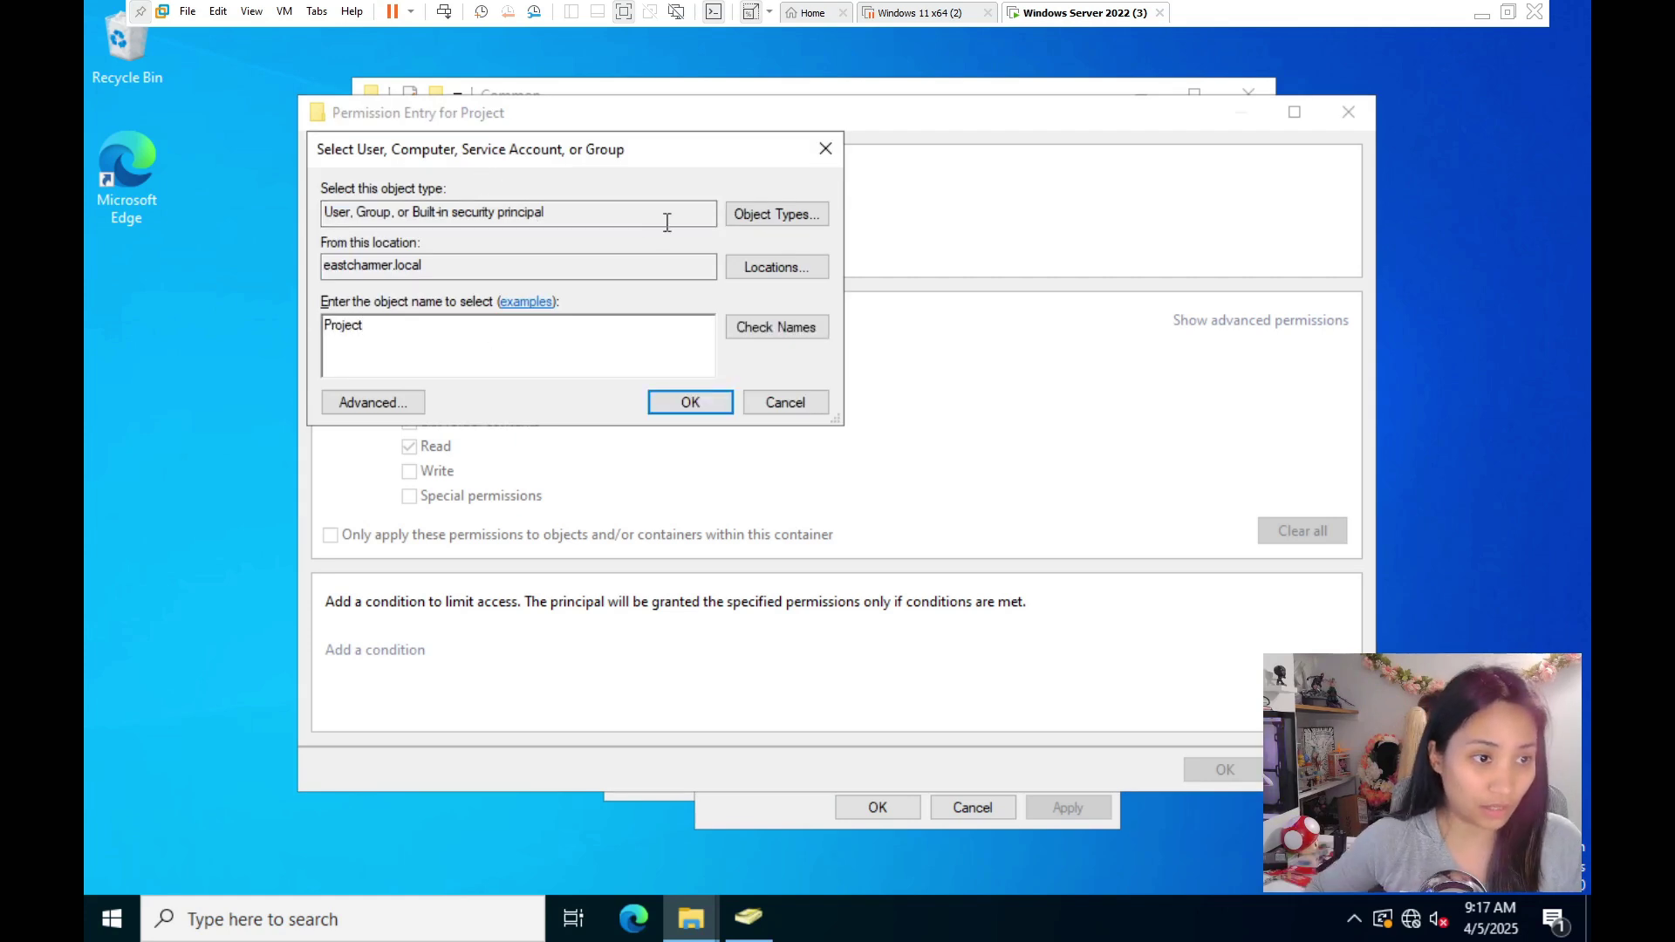
left_click(714, 408)
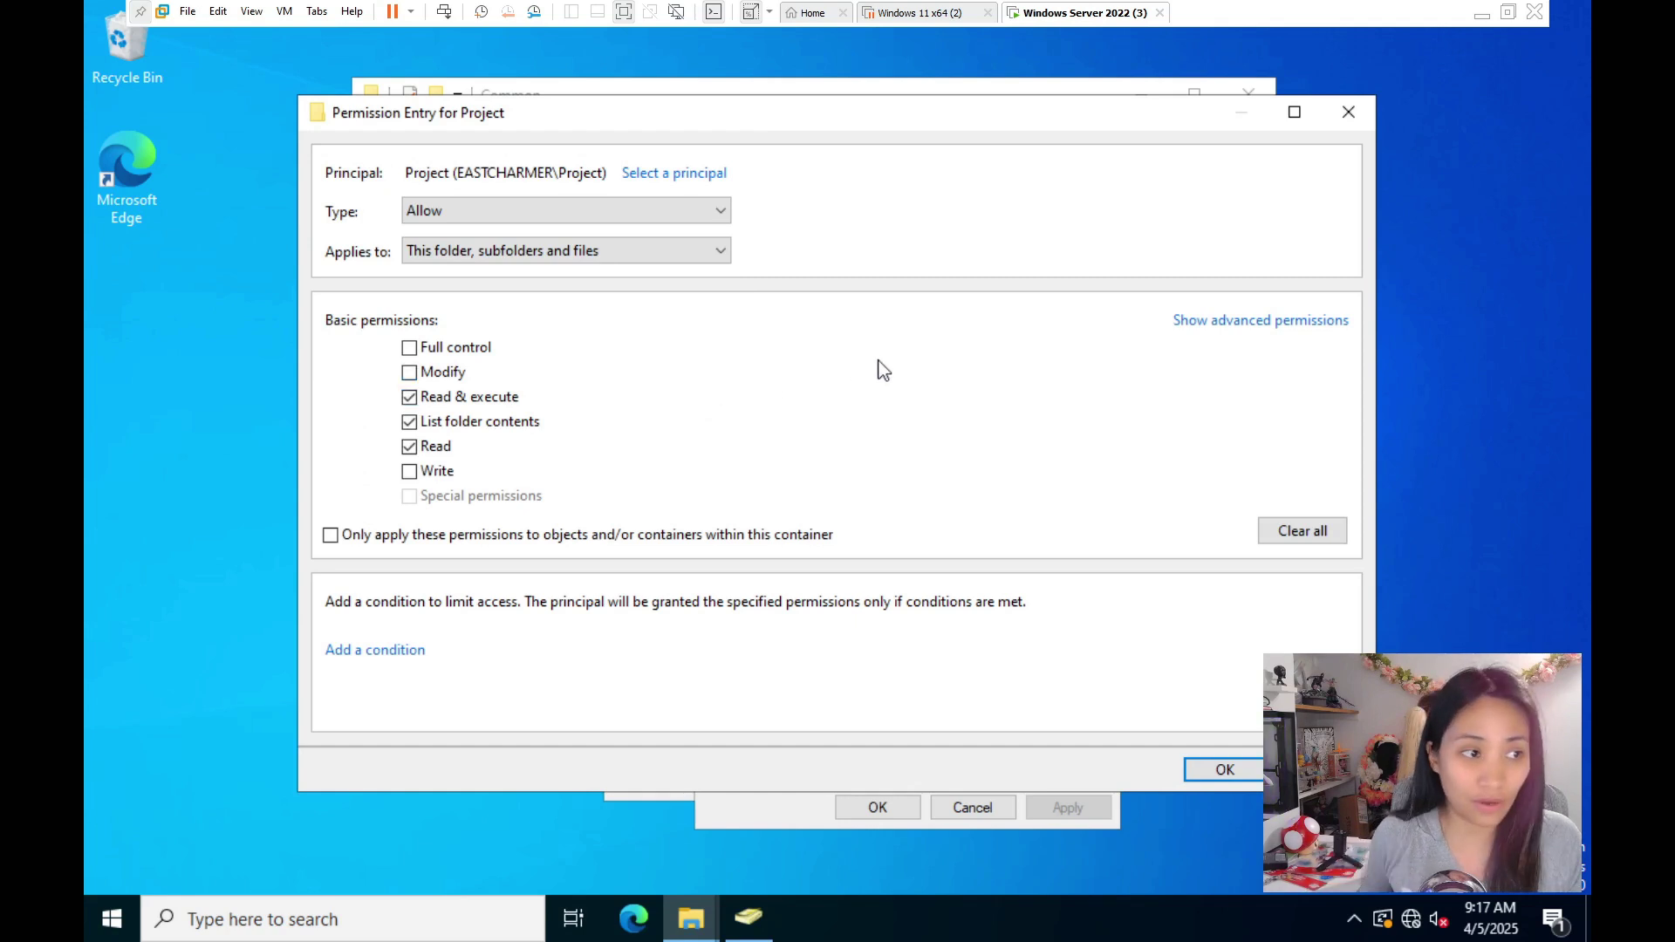
left_click(410, 347)
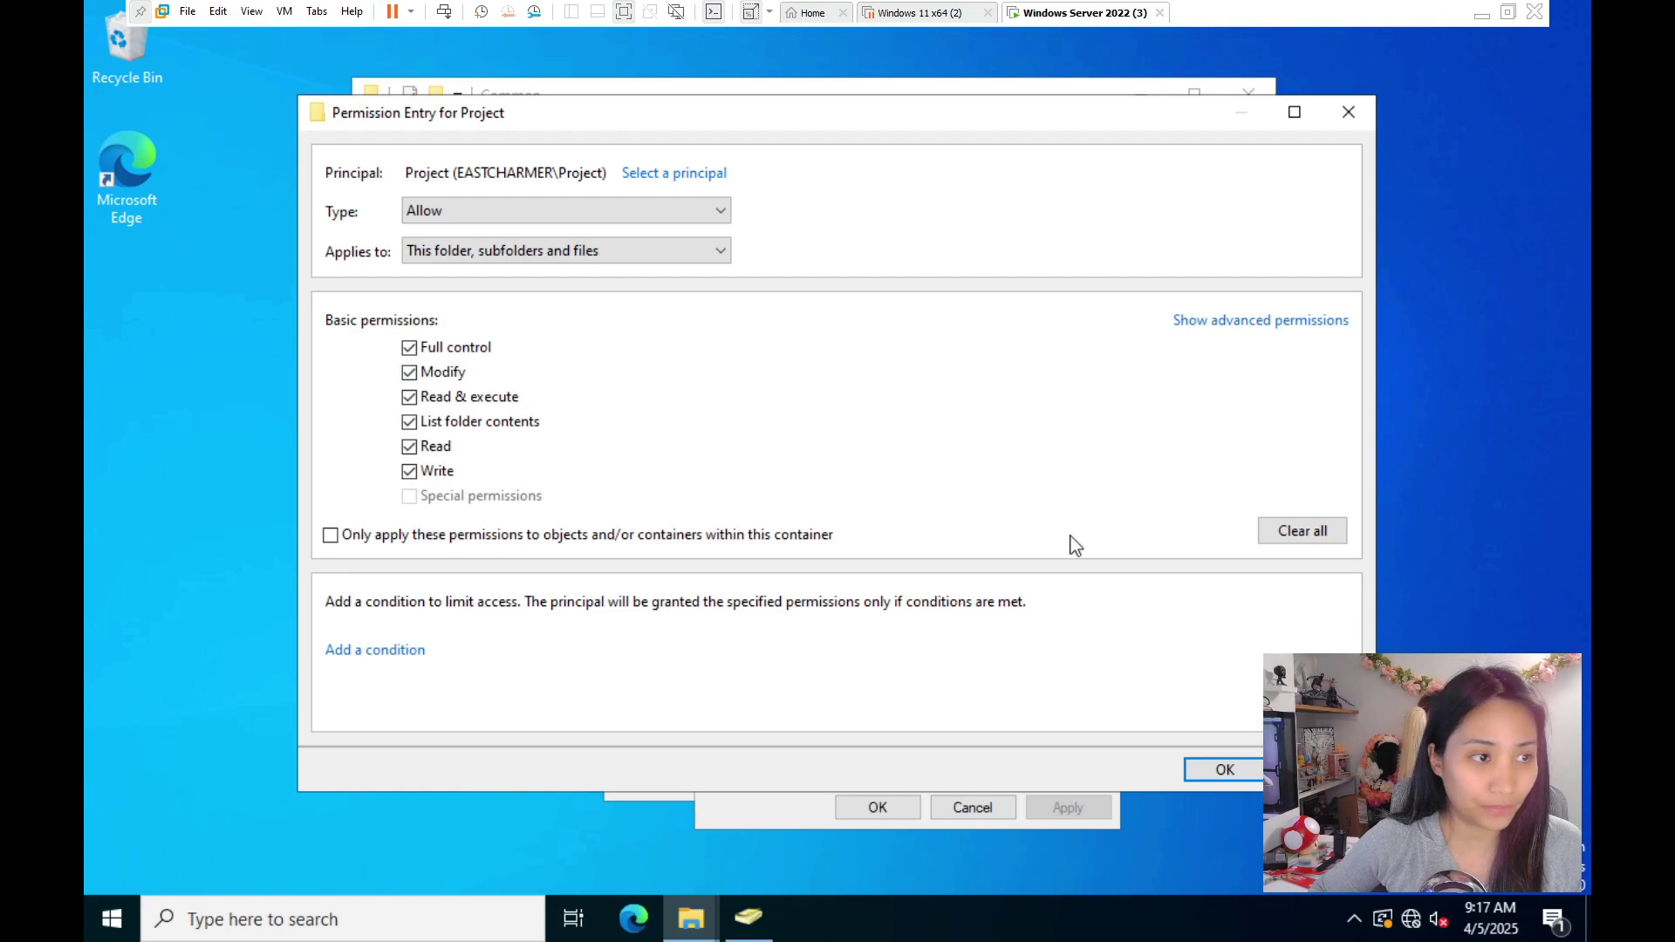
left_click(1223, 770)
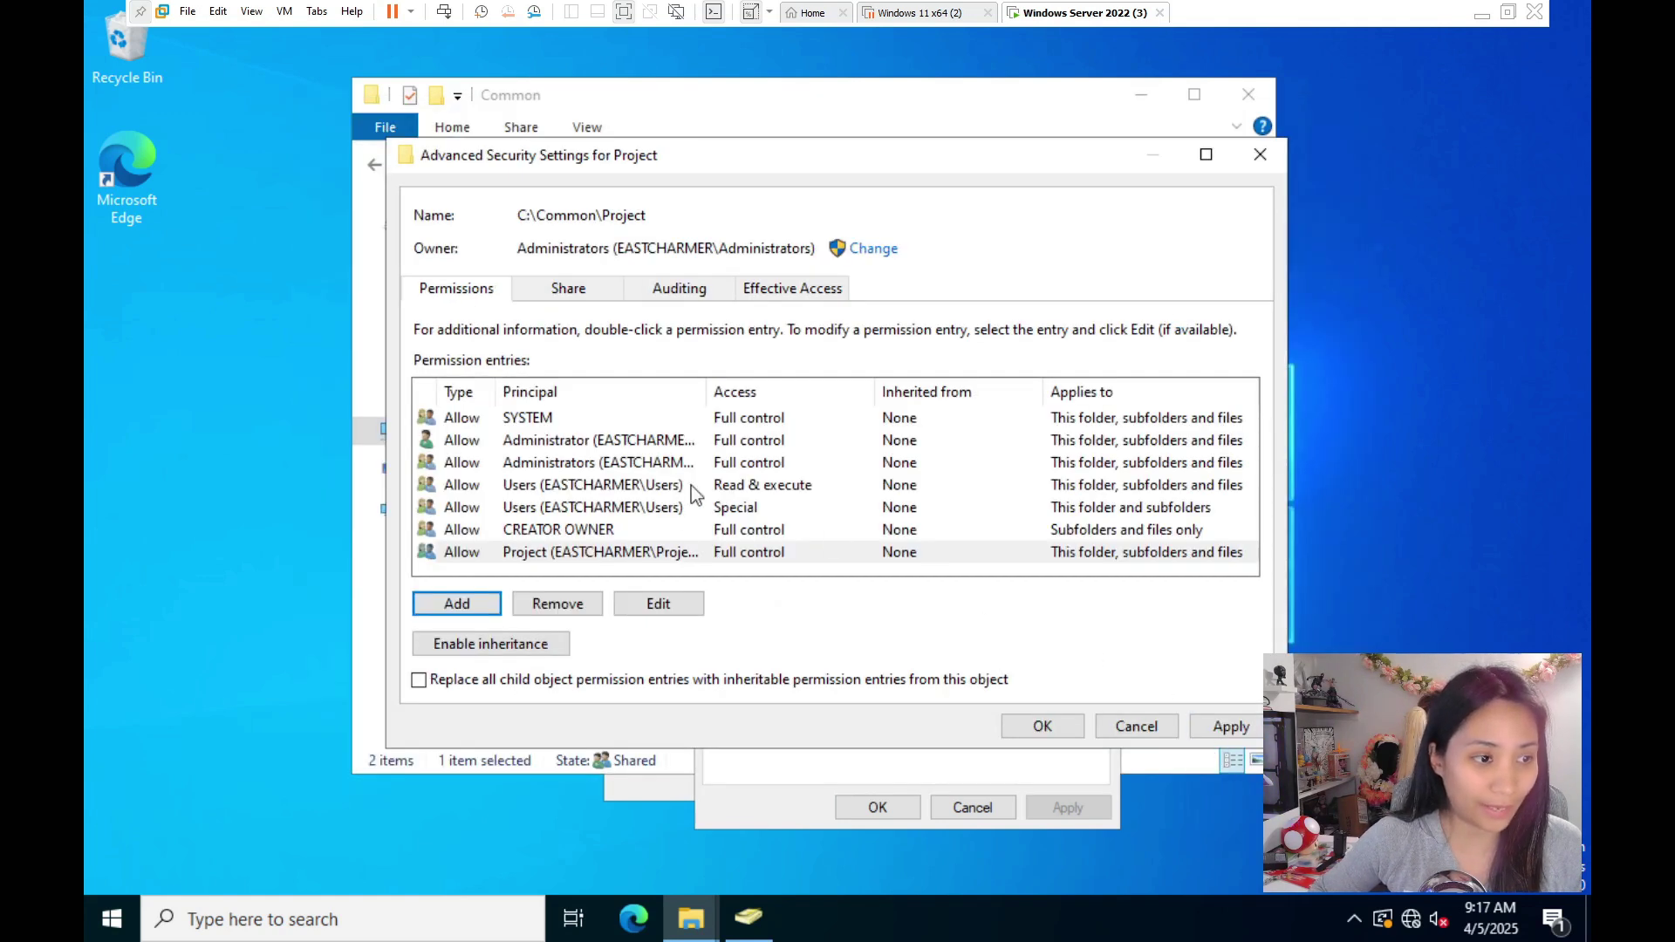
left_click_drag(706, 391, 840, 410)
left_click(1232, 726)
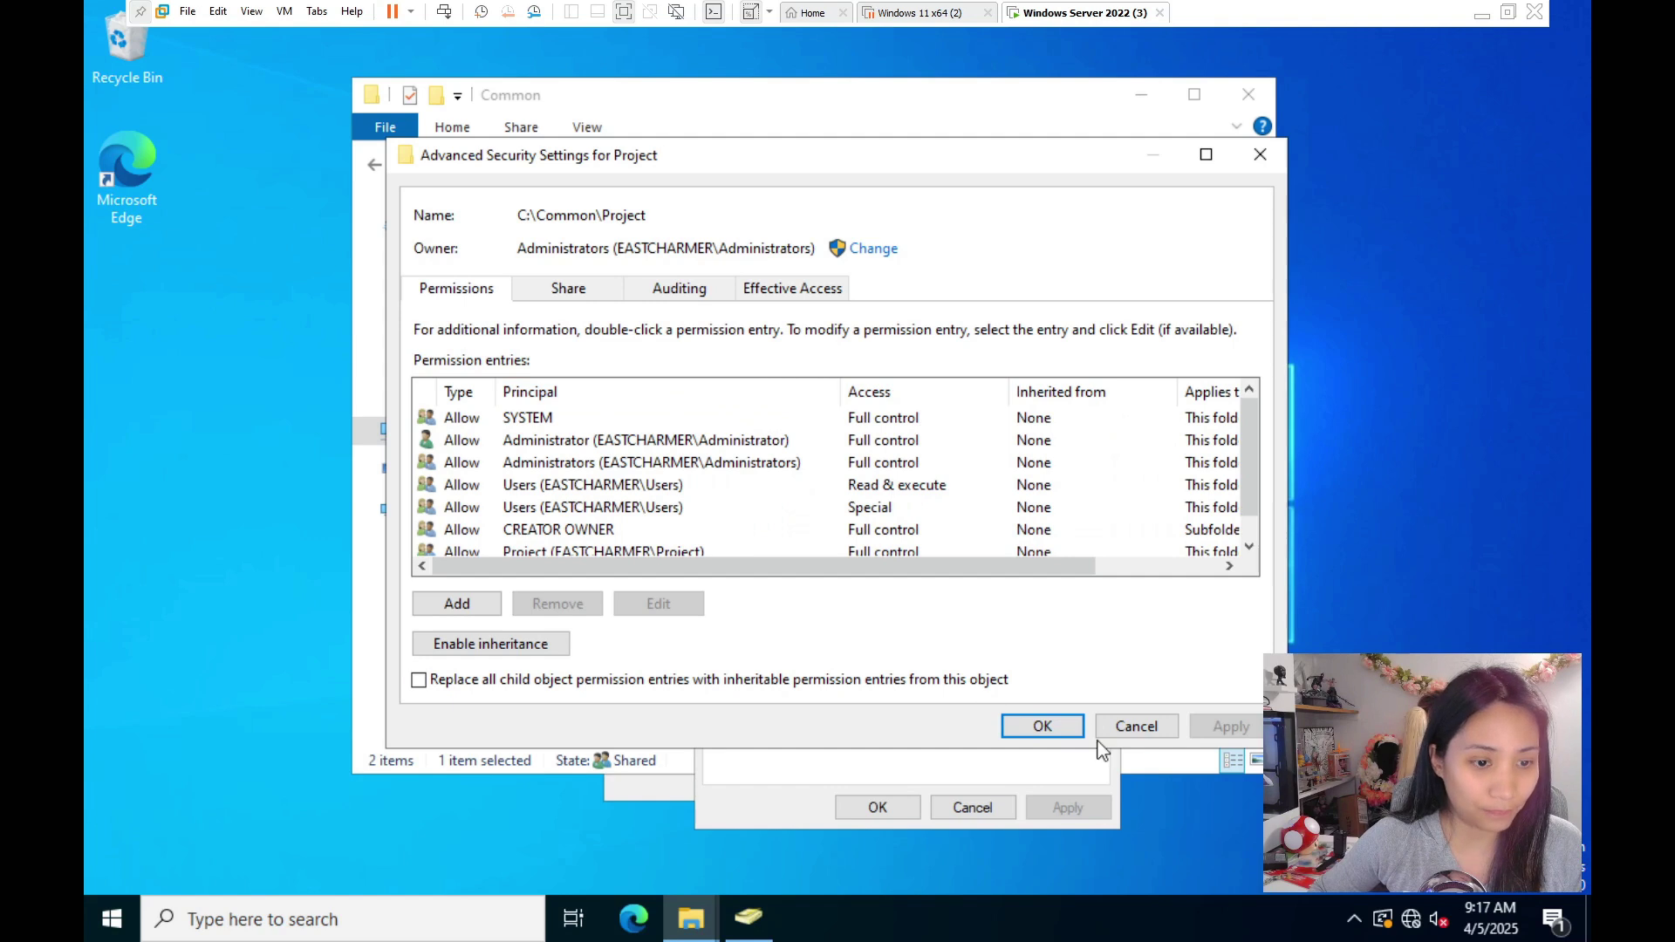
left_click(1036, 727)
- Select the Project group in the Security list to review its granted permissions
left_click(1084, 467)
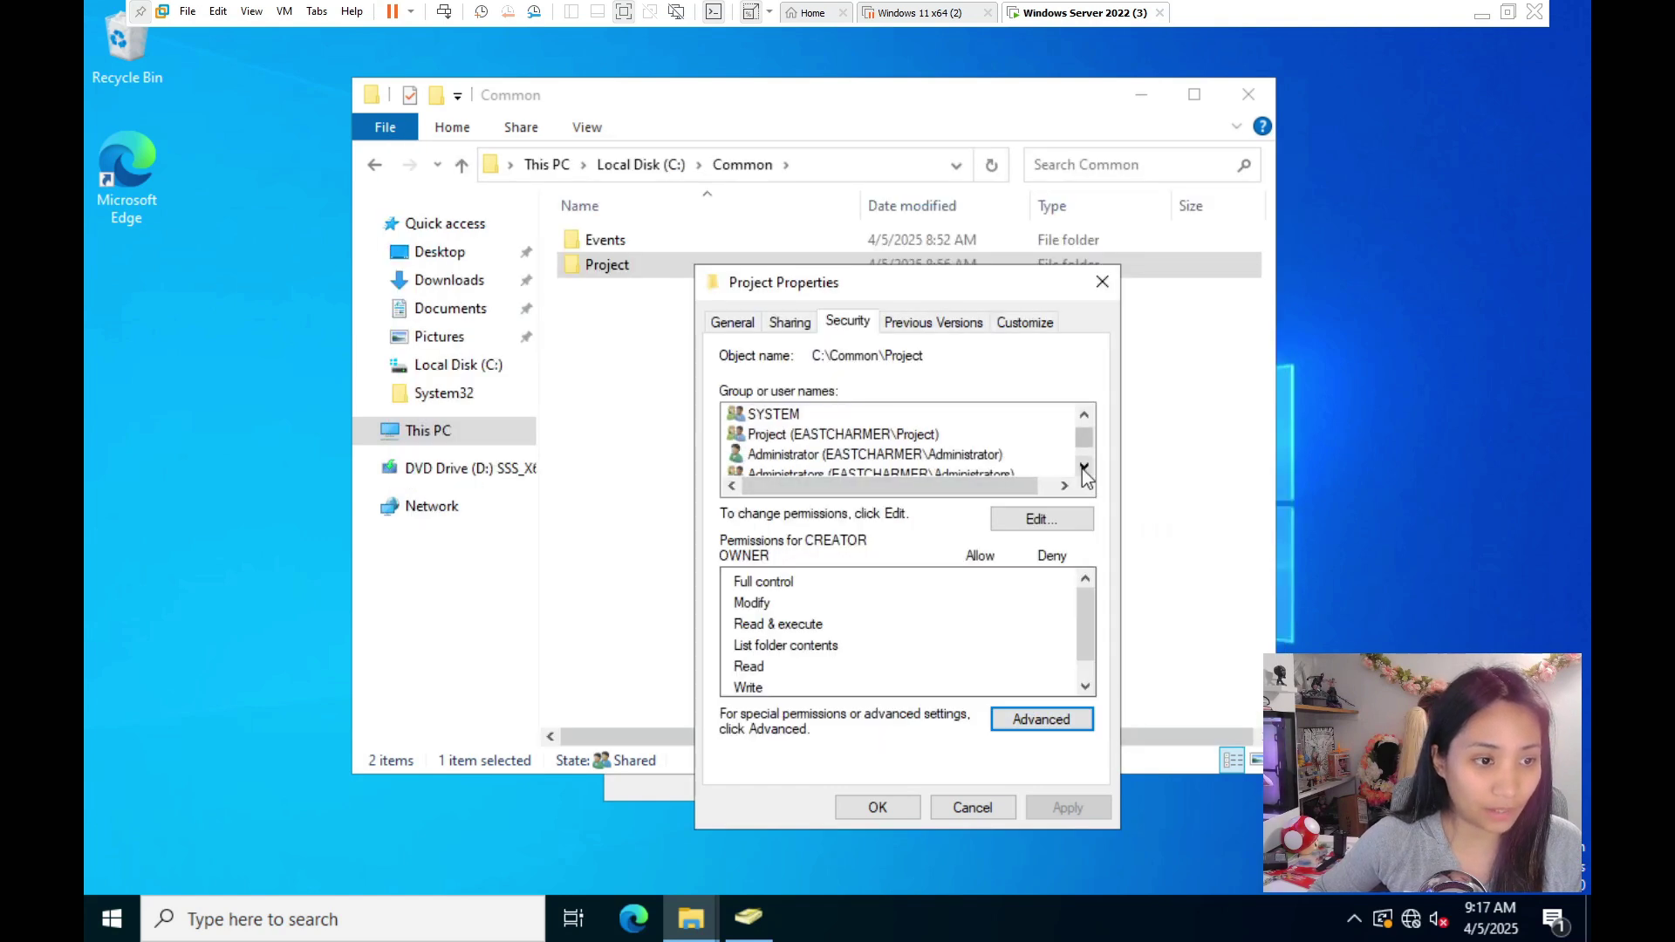
left_click(1084, 467)
left_click(1083, 467)
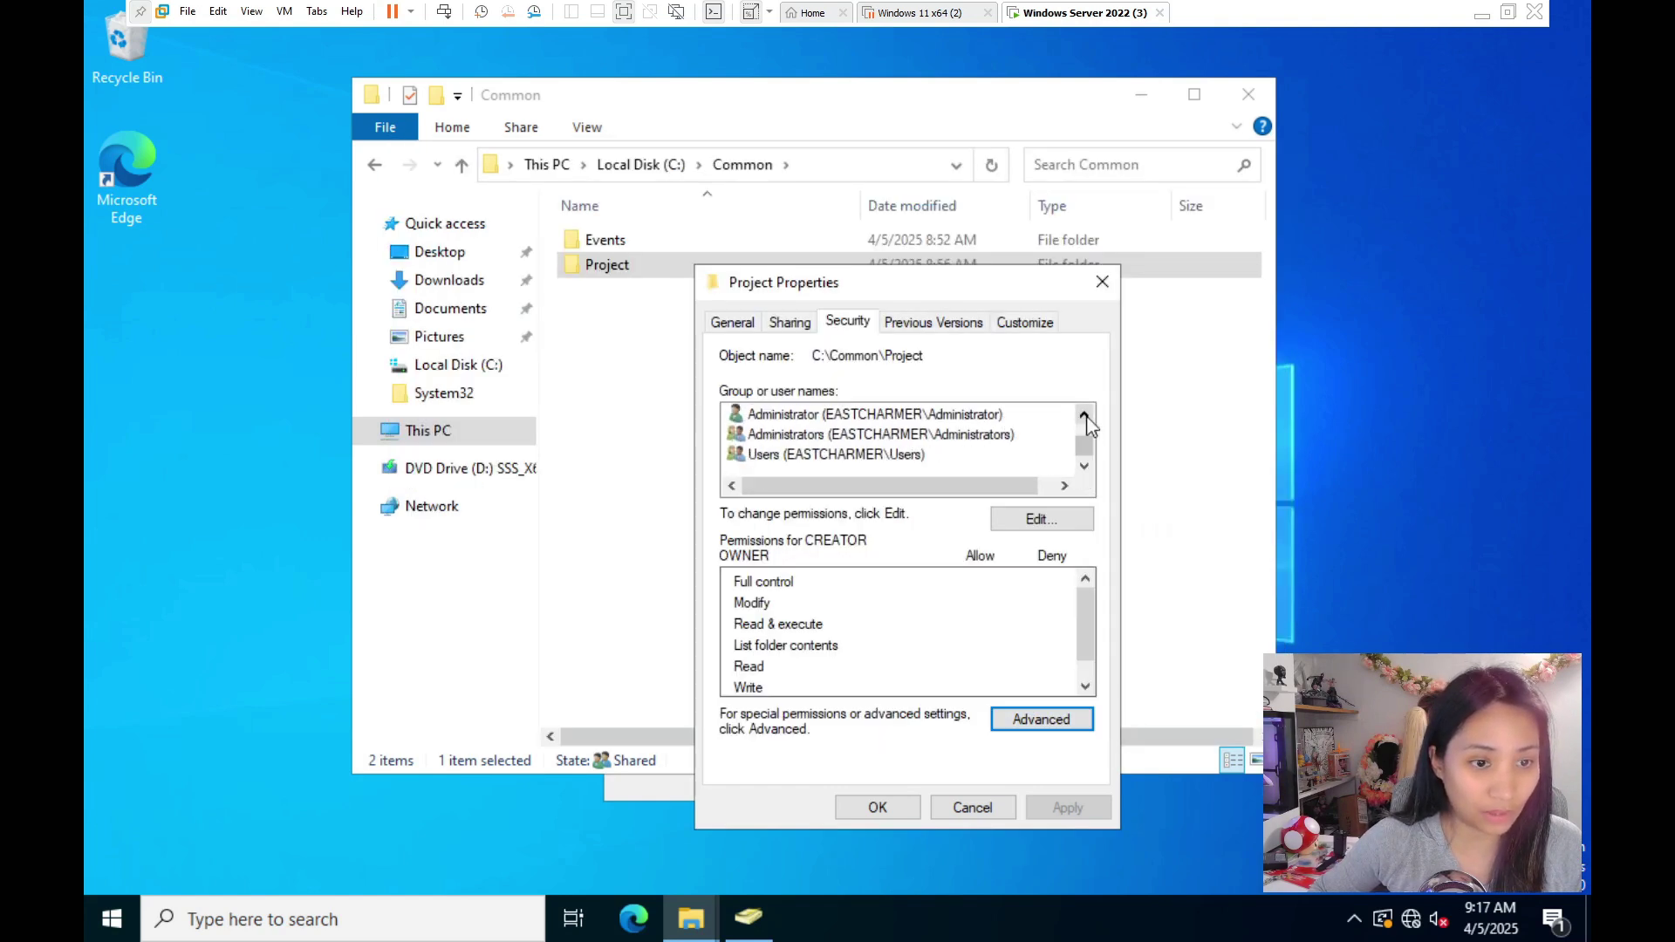
scroll(929, 484, "up", 1)
left_click(872, 454)
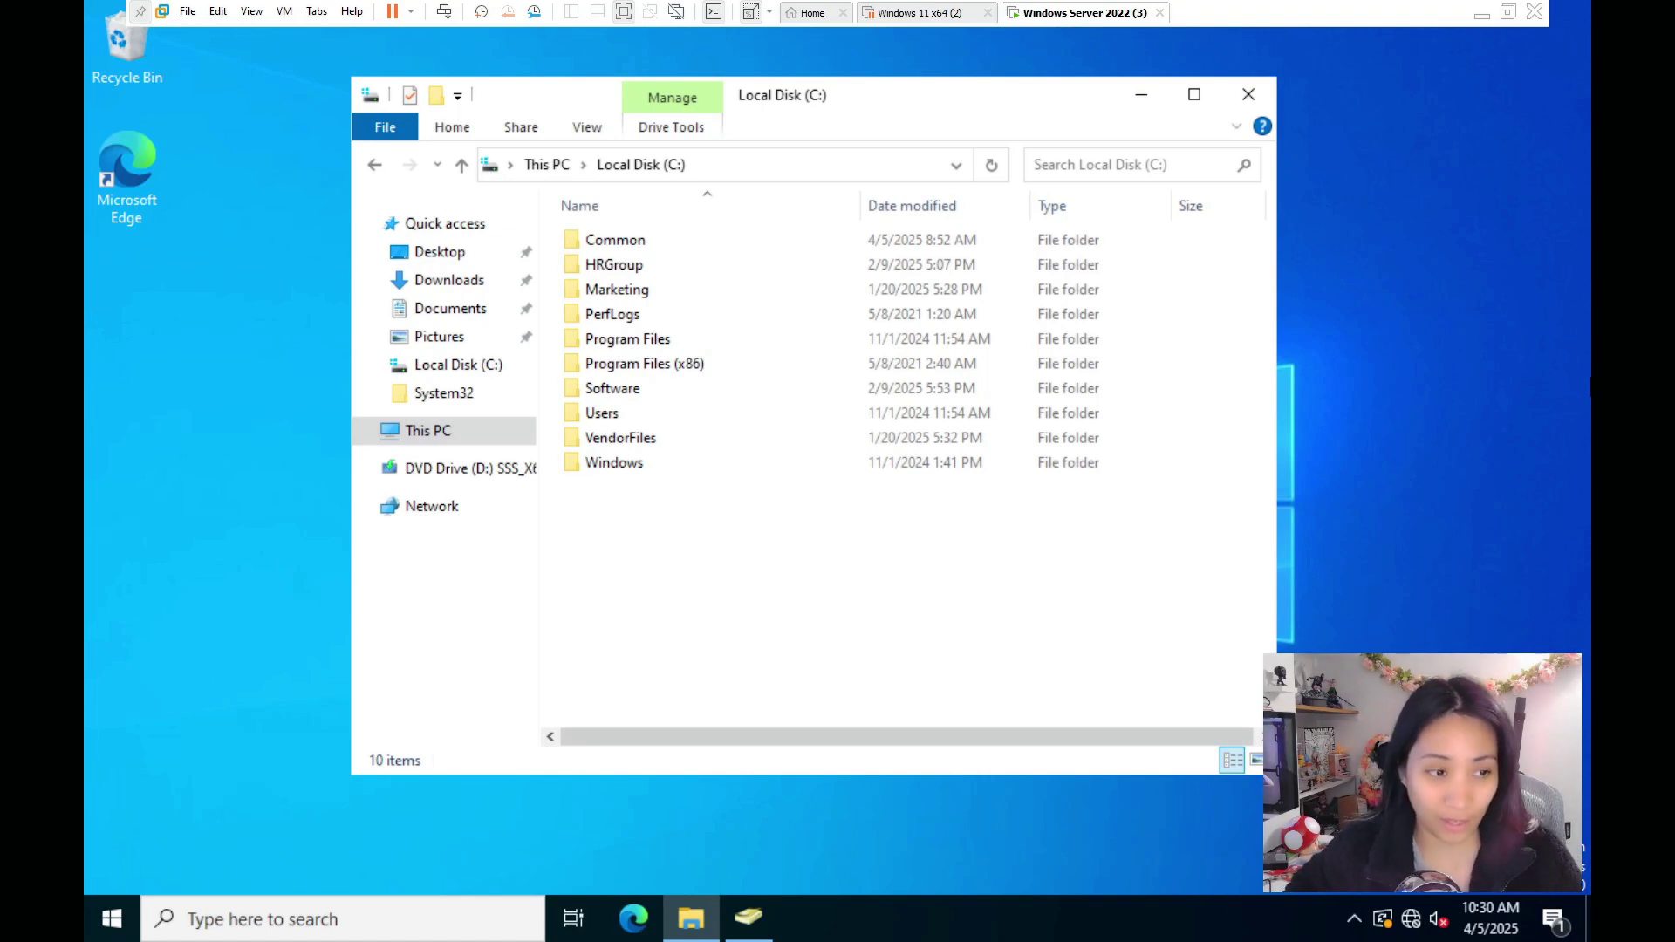
- Create a new folder named Project in Local Disk (C:)
left_click(635, 539)
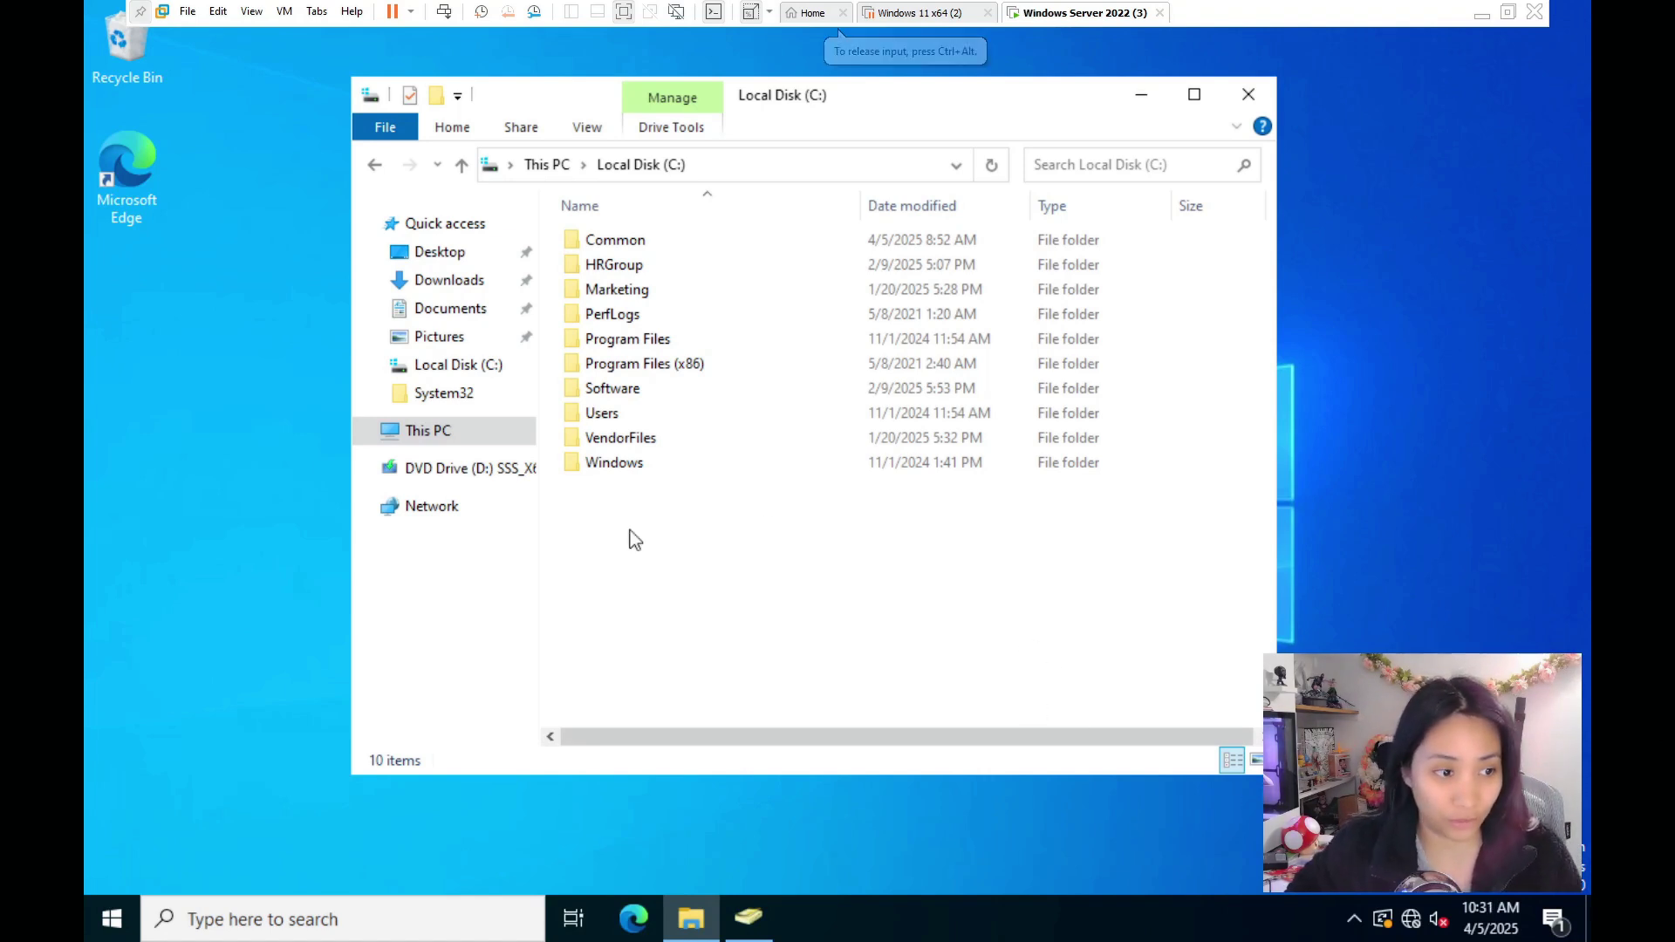
right_click(630, 531)
mouse_move(737, 781)
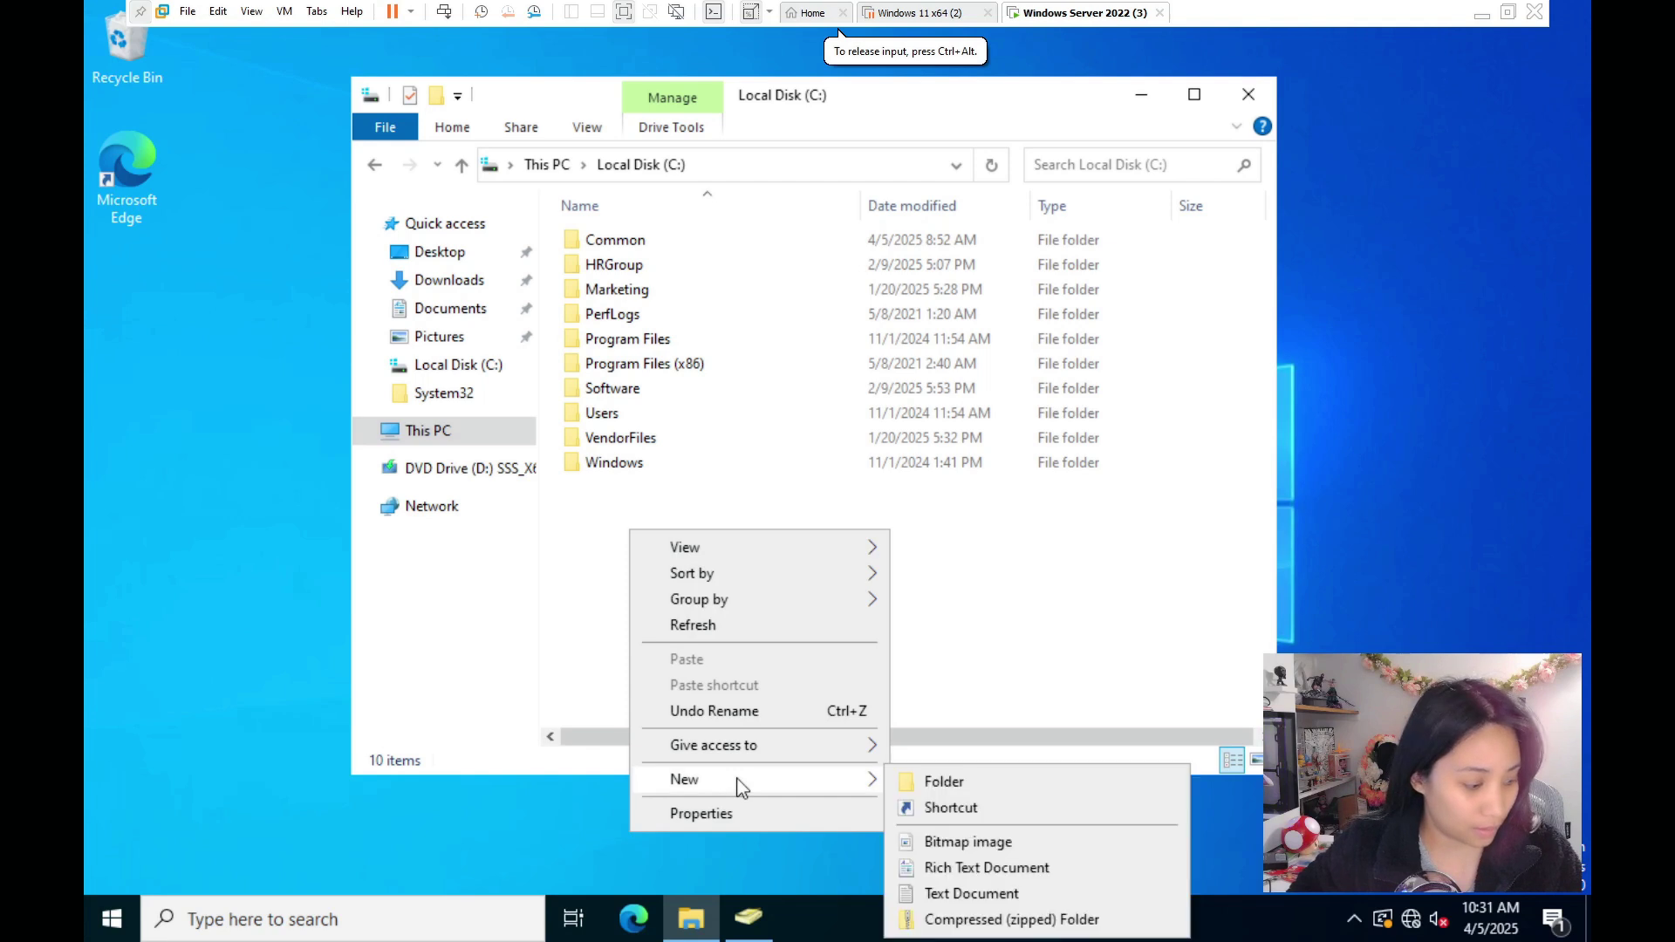
left_click(929, 781)
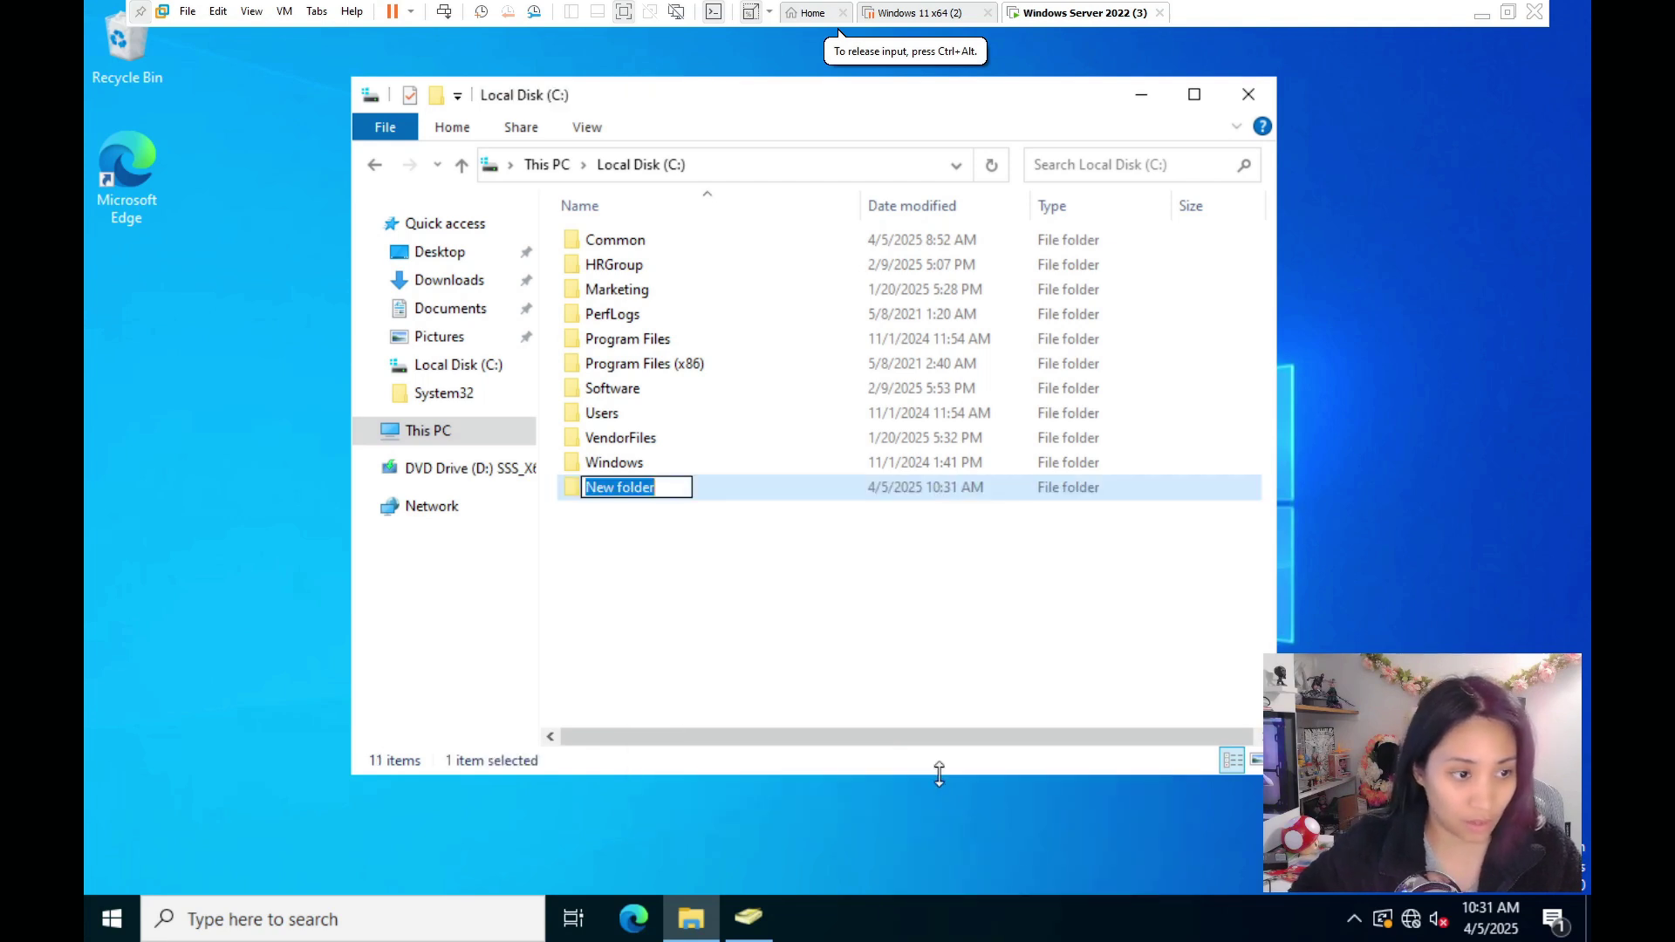
type("Project")
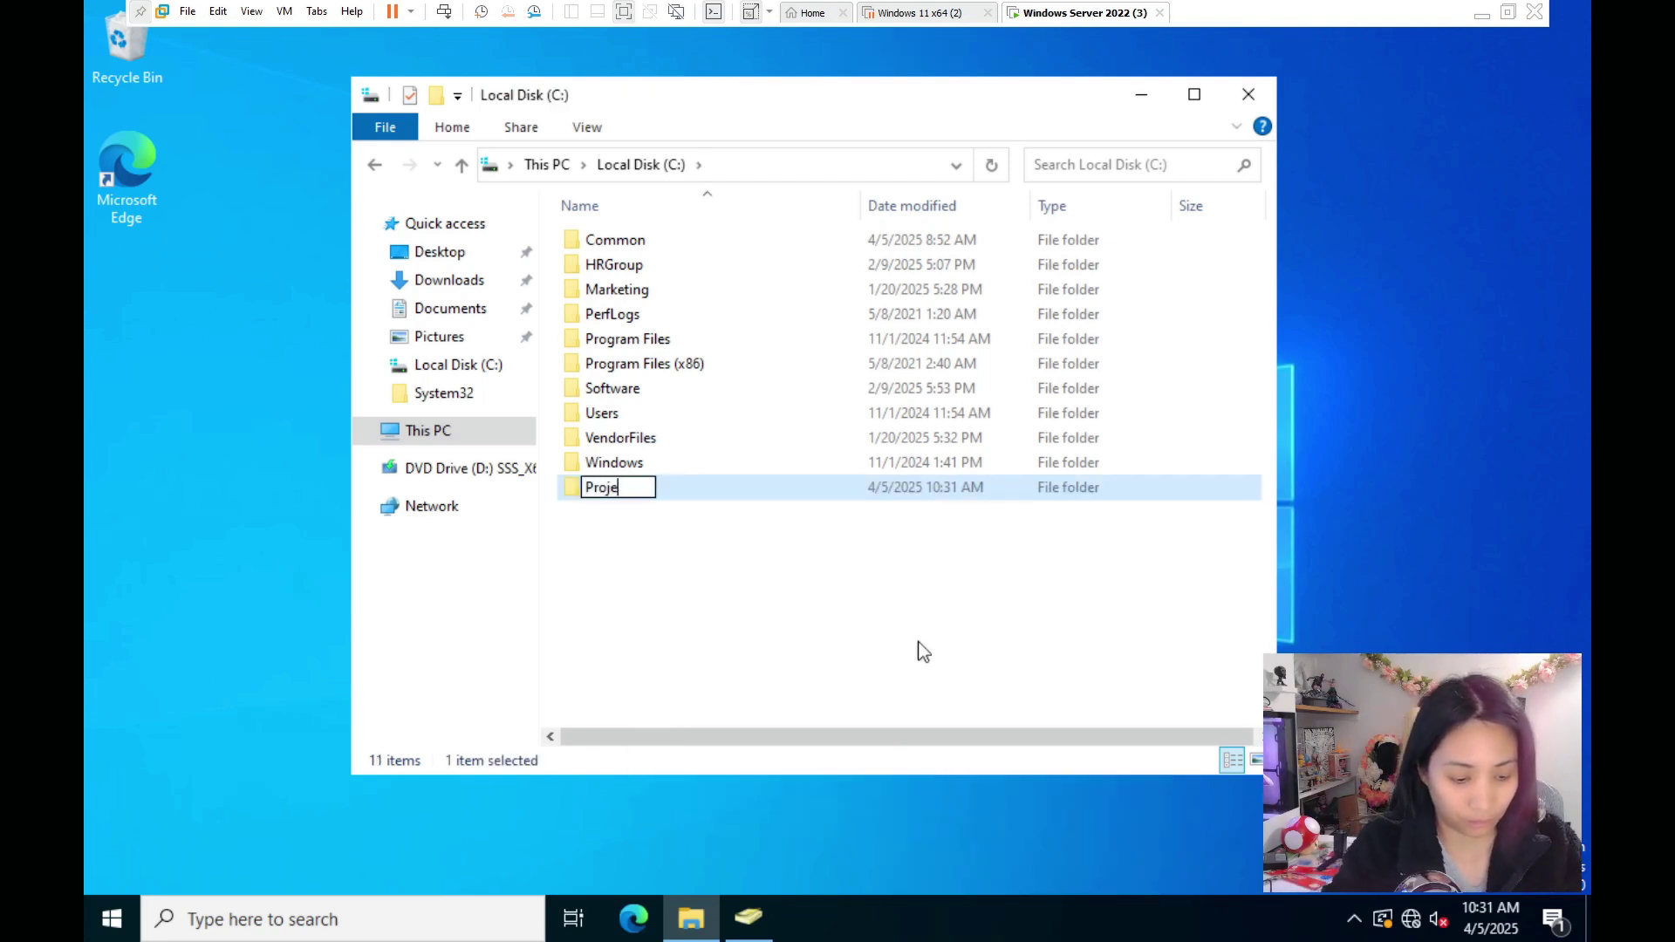
key("Return")
key("Return")
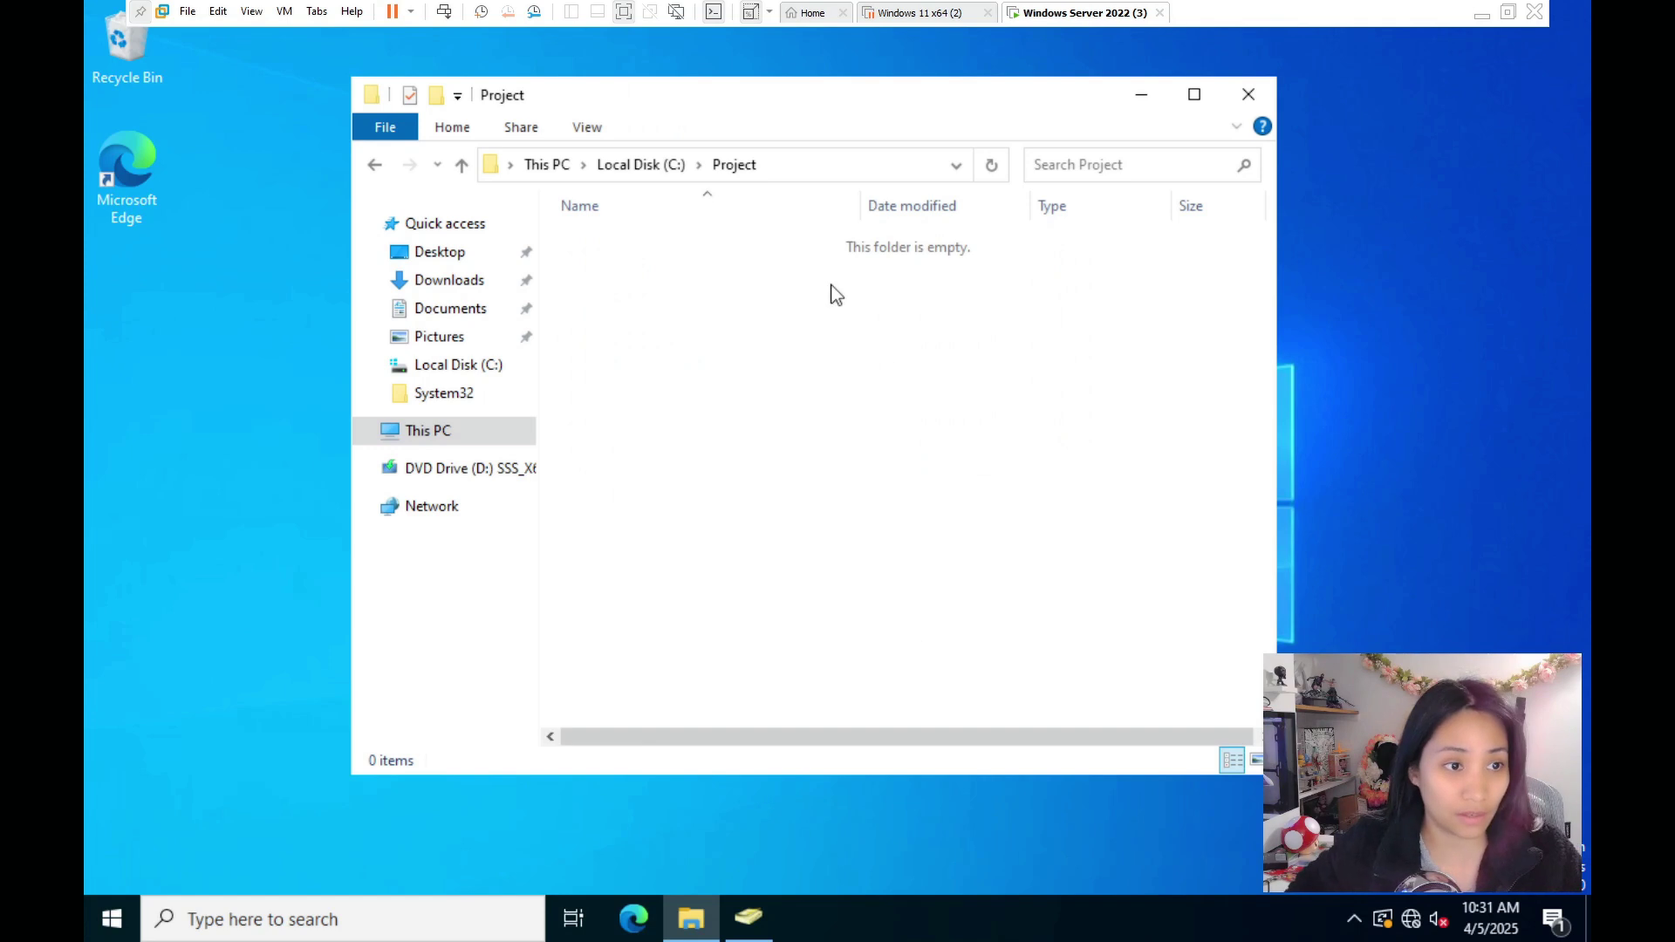
- Create a Confidential subfolder inside Project
right_click(680, 288)
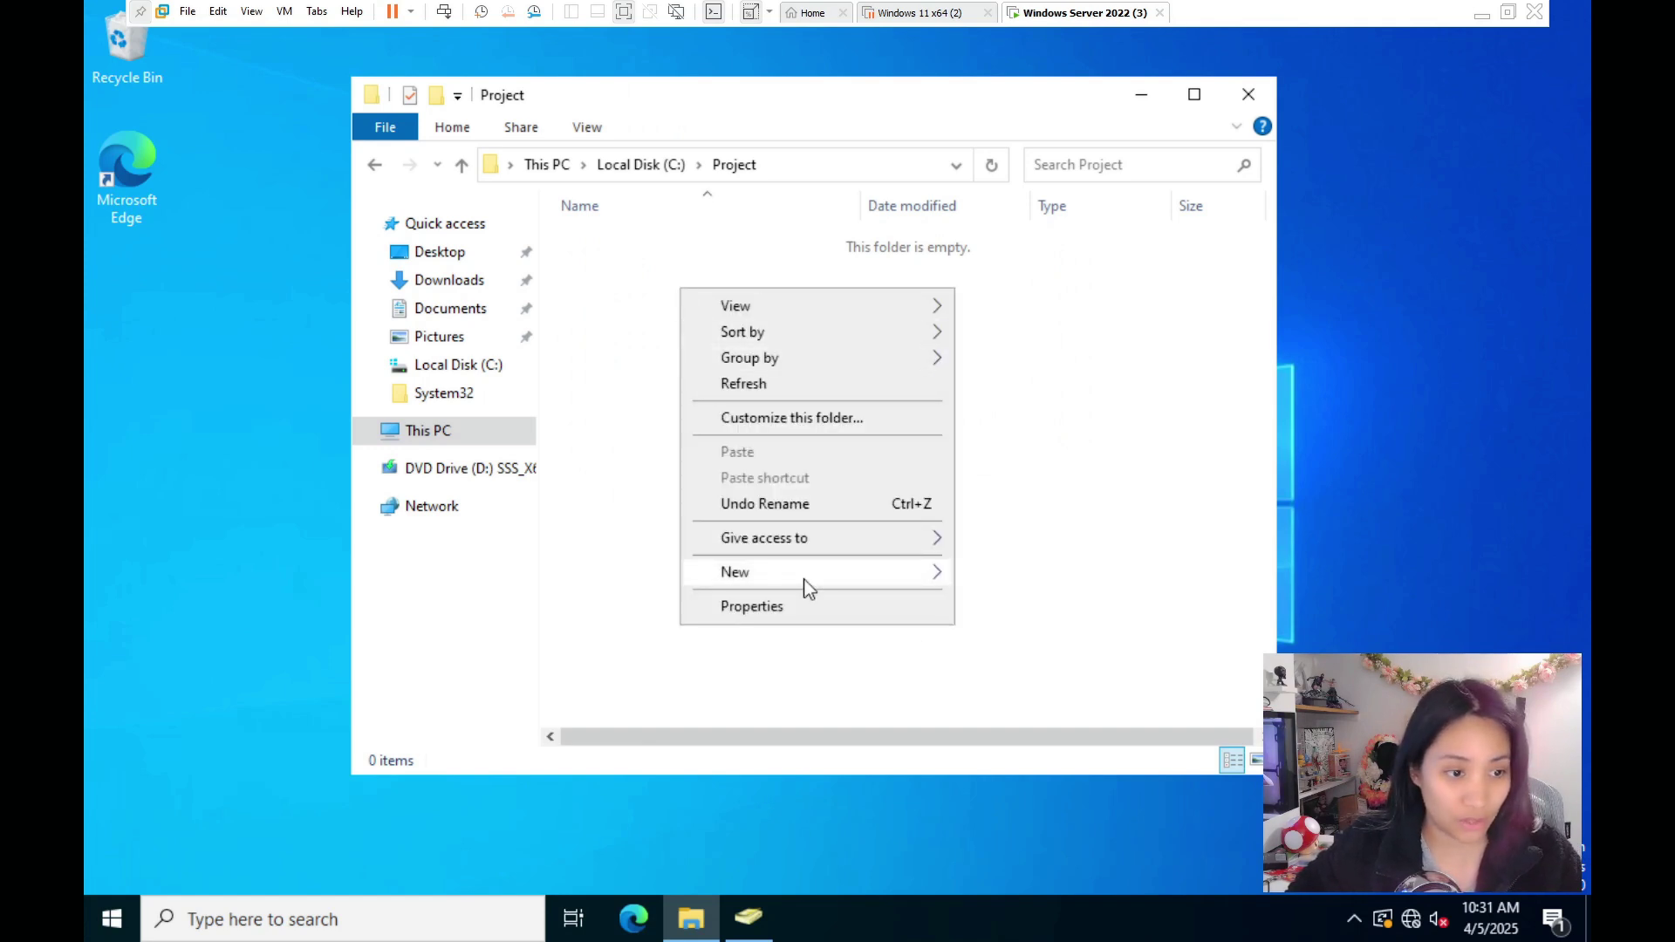
mouse_move(954, 577)
left_click(1005, 574)
type("C")
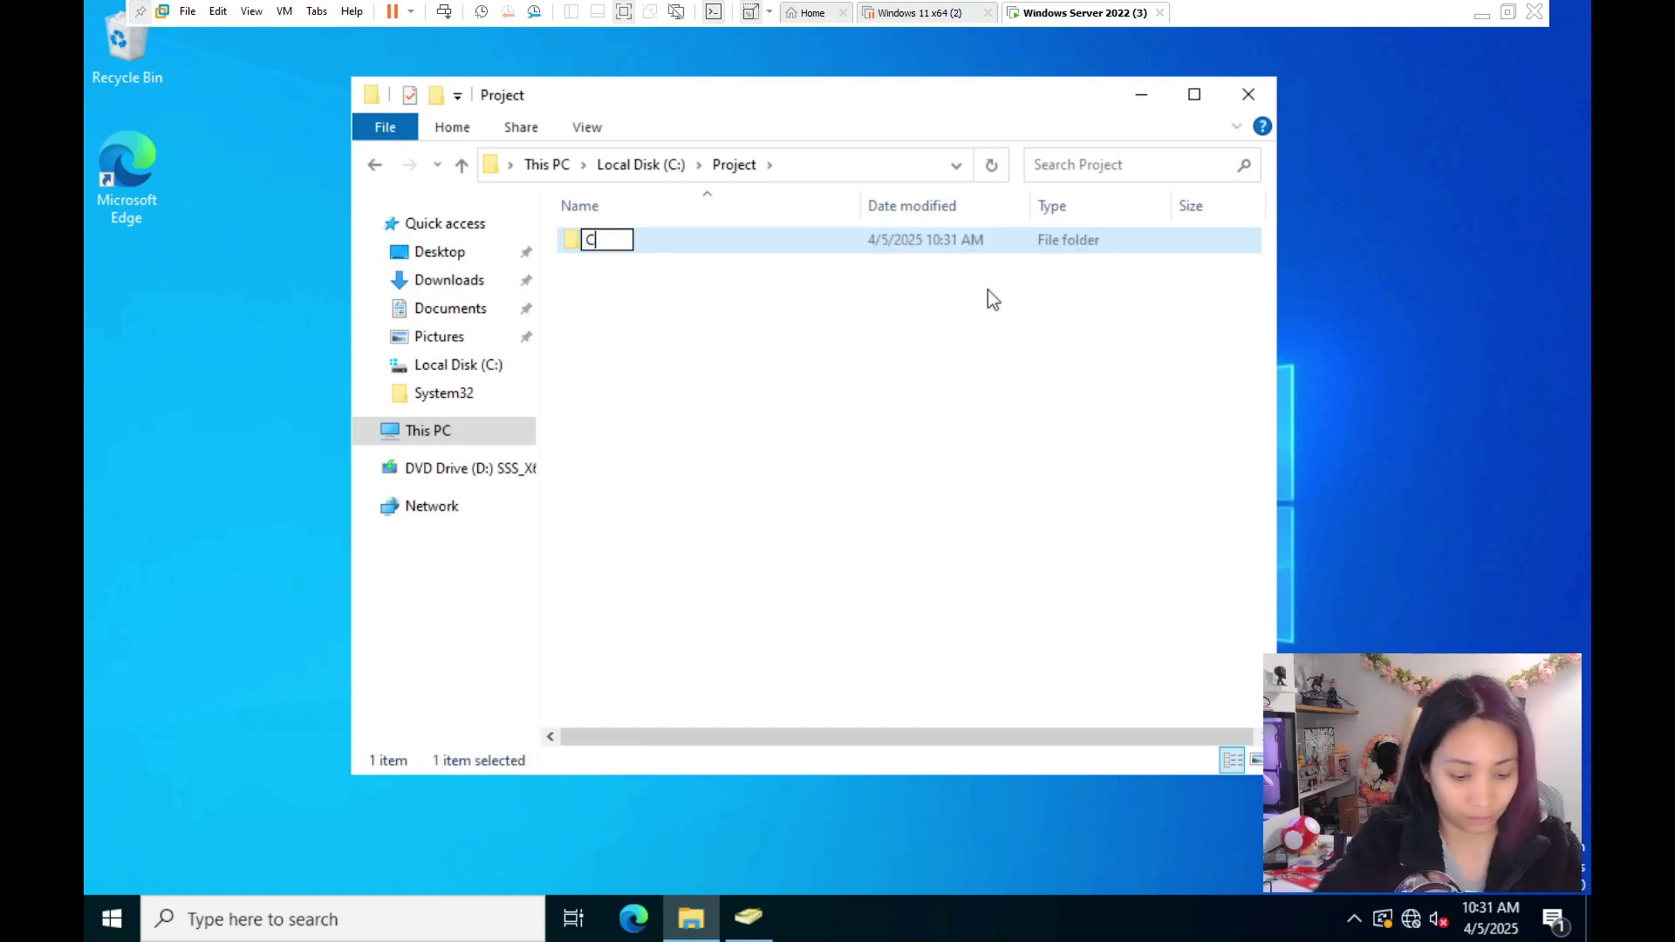
type("onfidential")
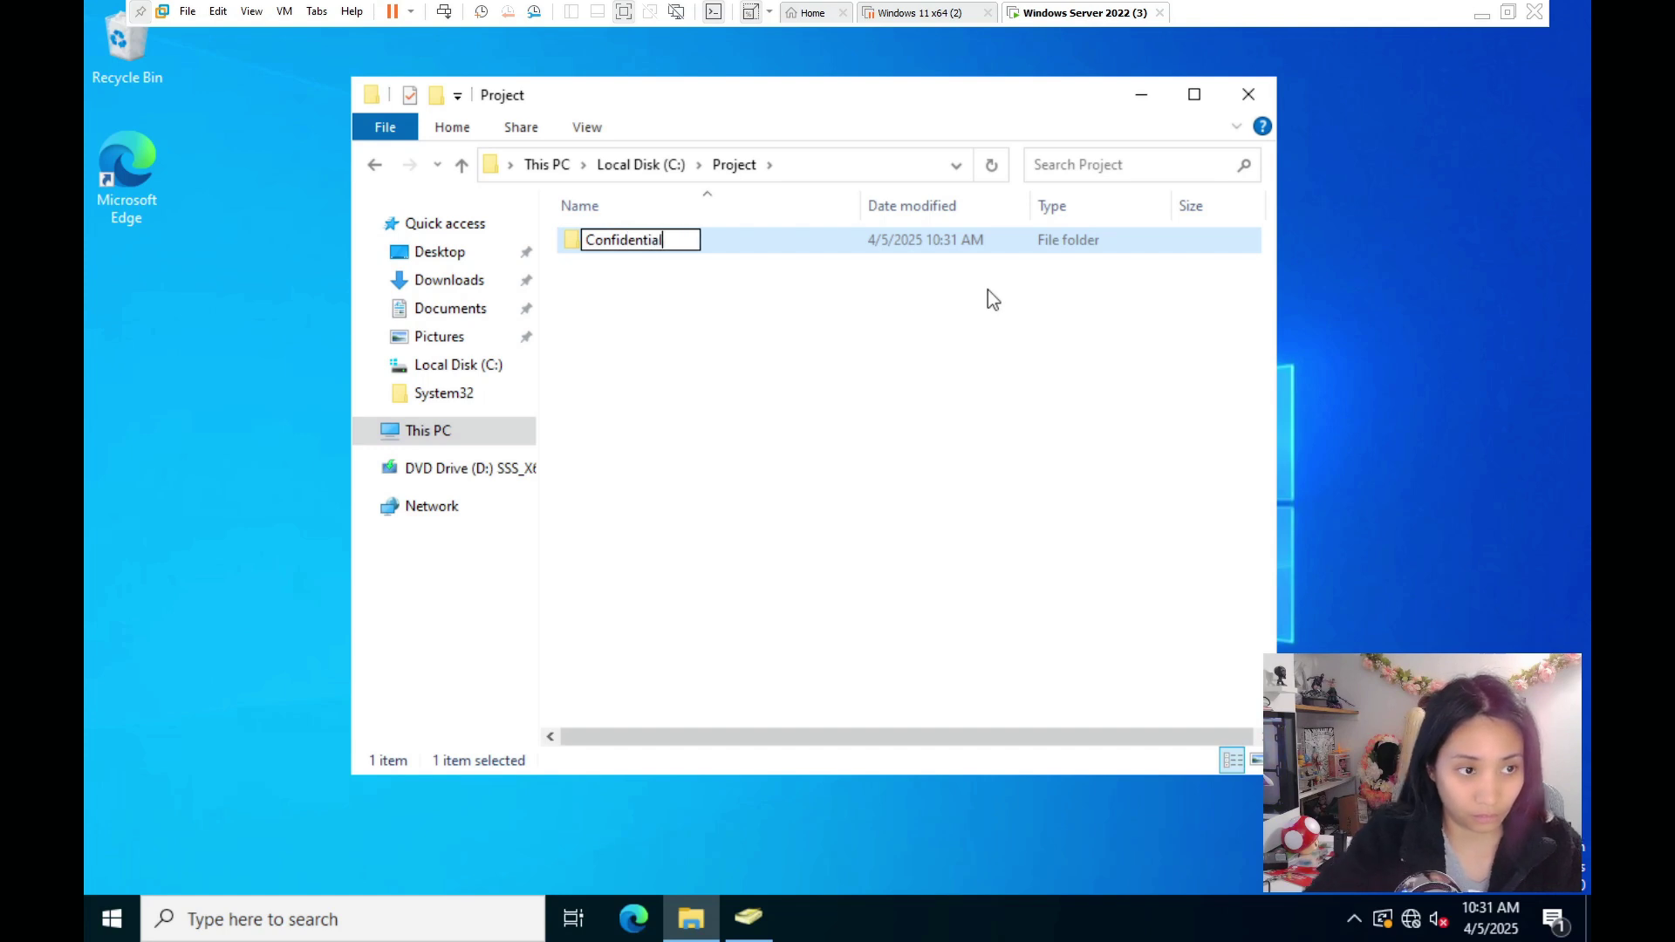
key("Return")
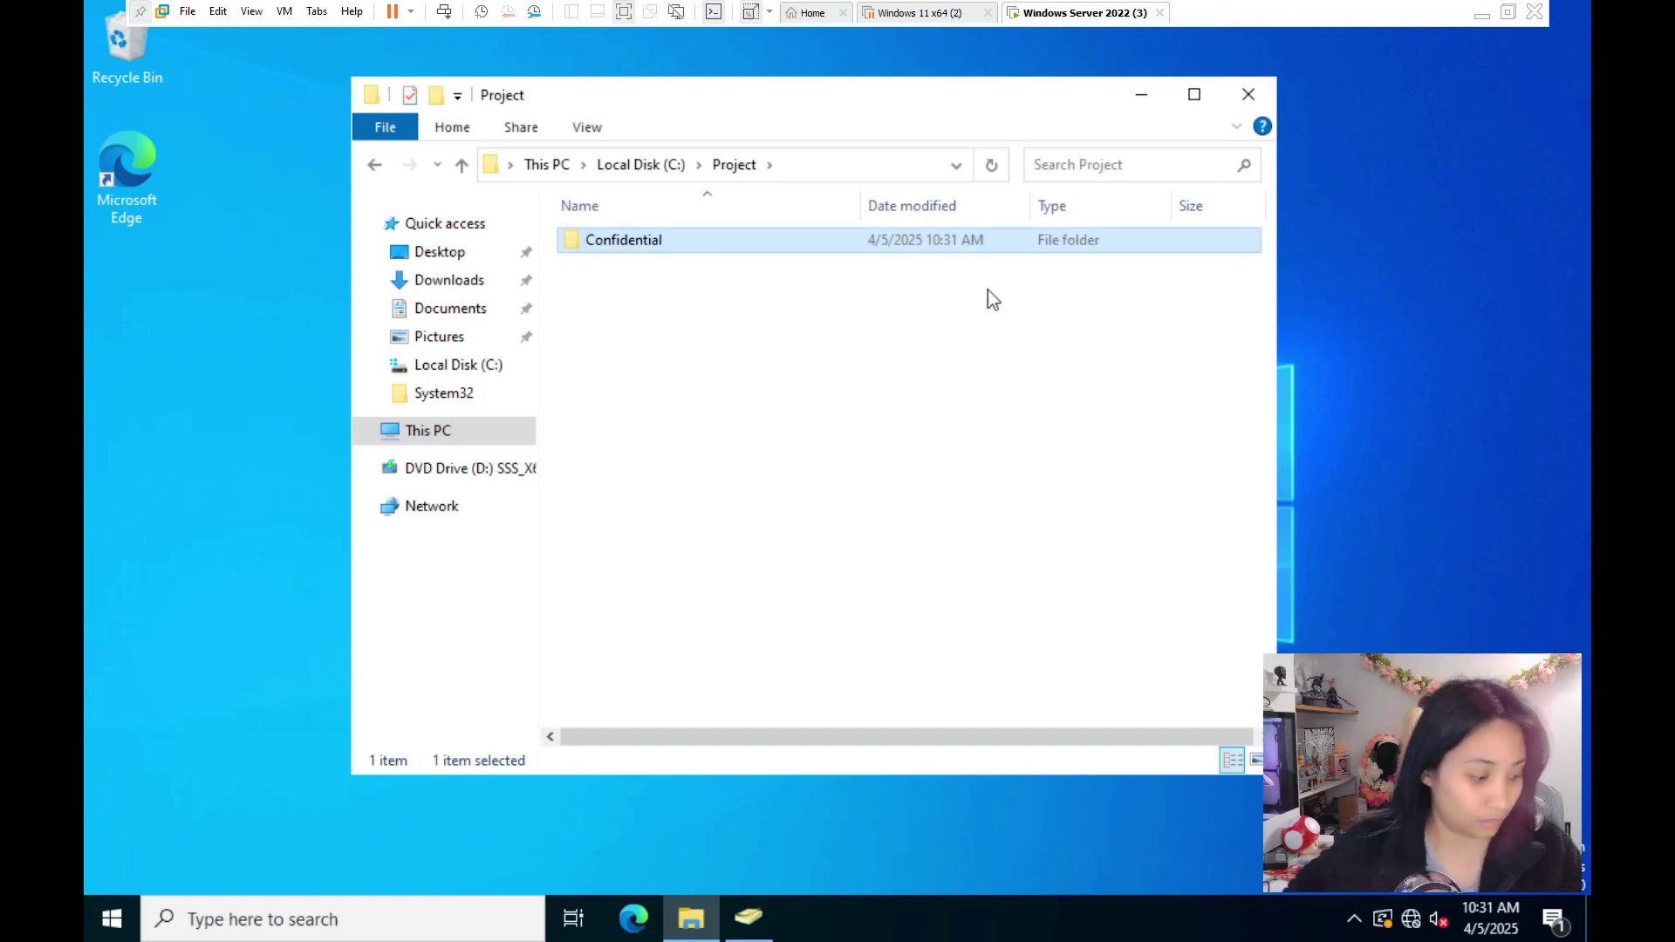
- Create a second subfolder named Materials inside Project
right_click(701, 318)
mouse_move(916, 601)
left_click(1028, 604)
type("Materials")
key("Return")
right_click(613, 255)
left_click(662, 616)
key("Return")
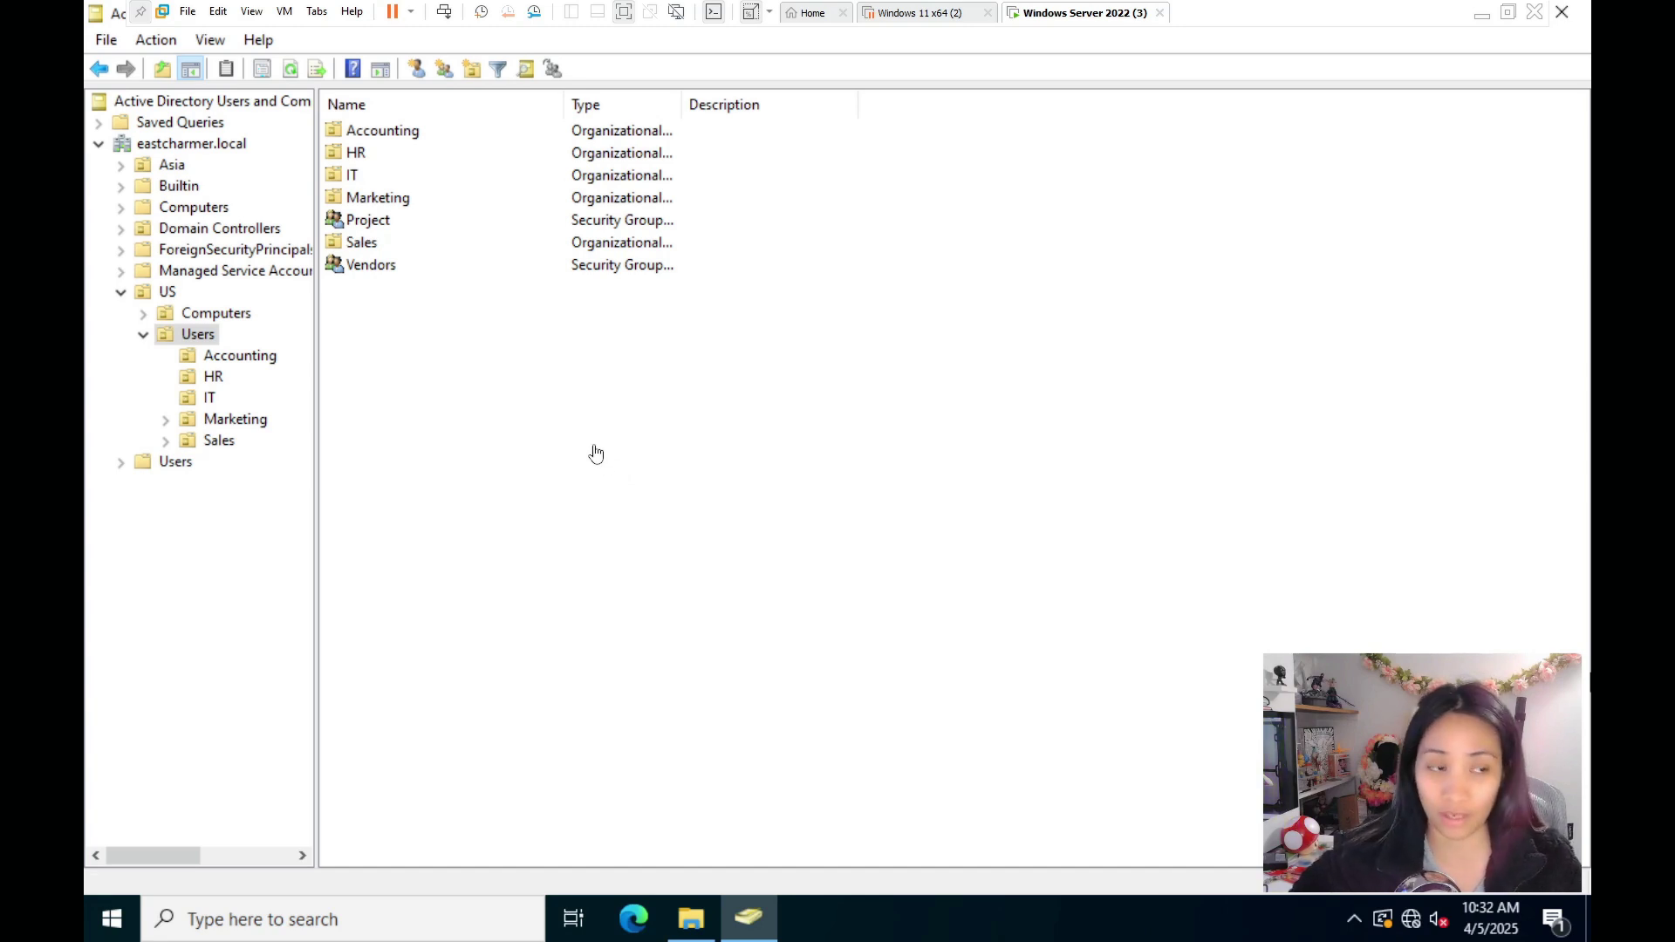
- Begin a new user in US Users, entering the user's first name, last name and logon name
left_click(417, 357)
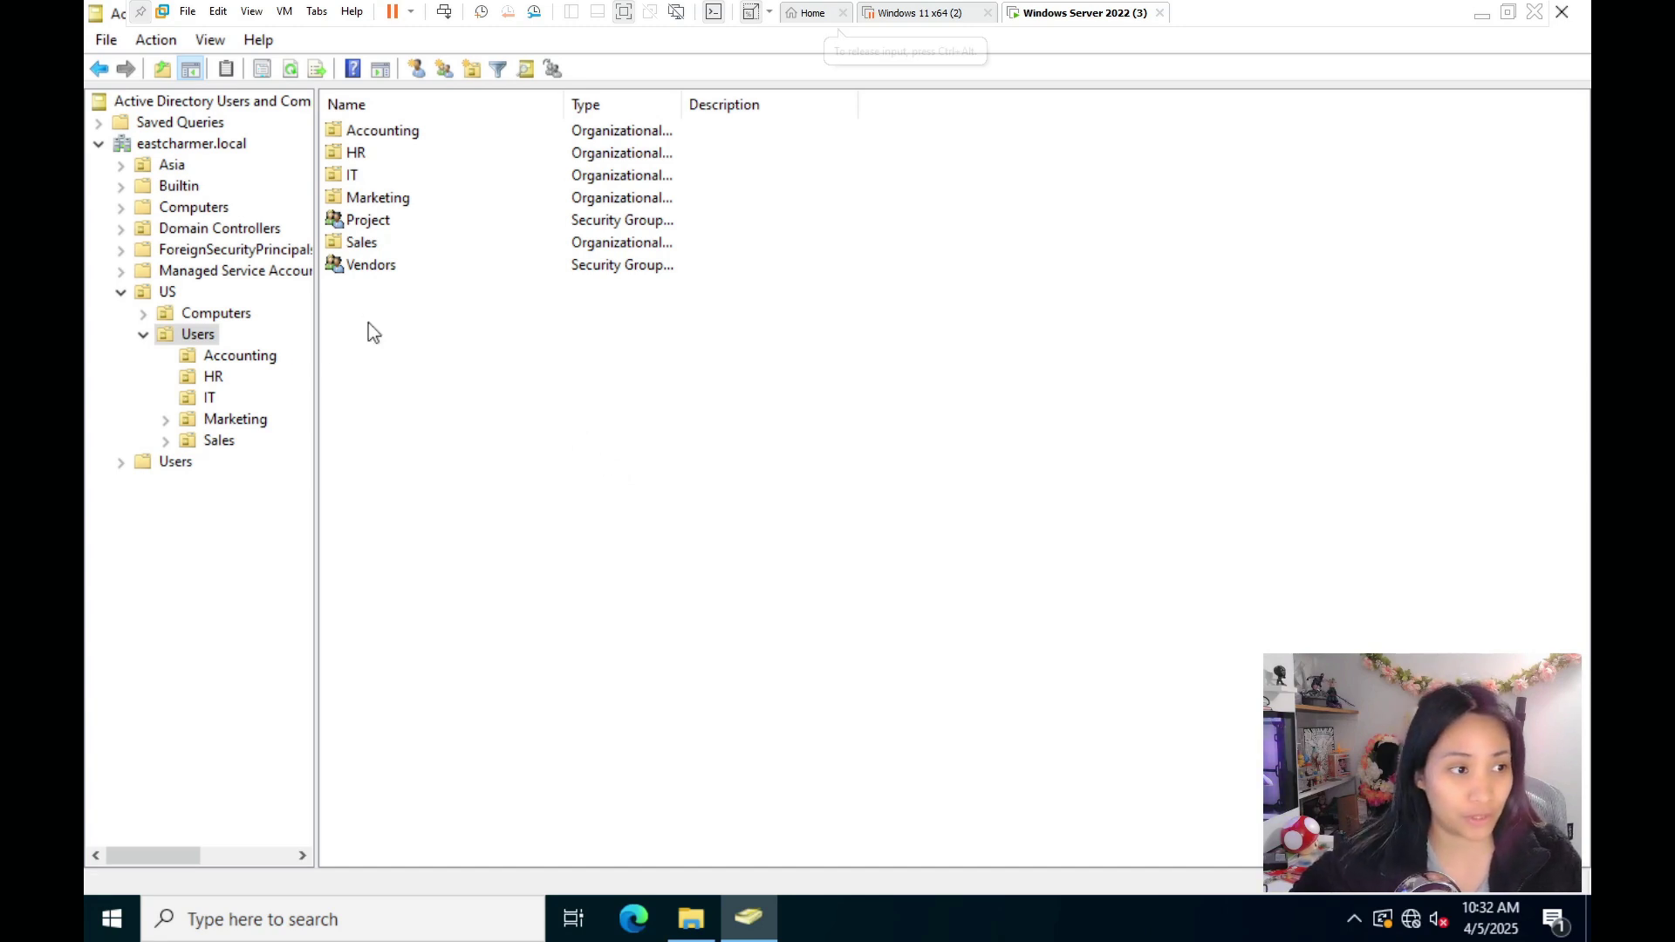
right_click(365, 333)
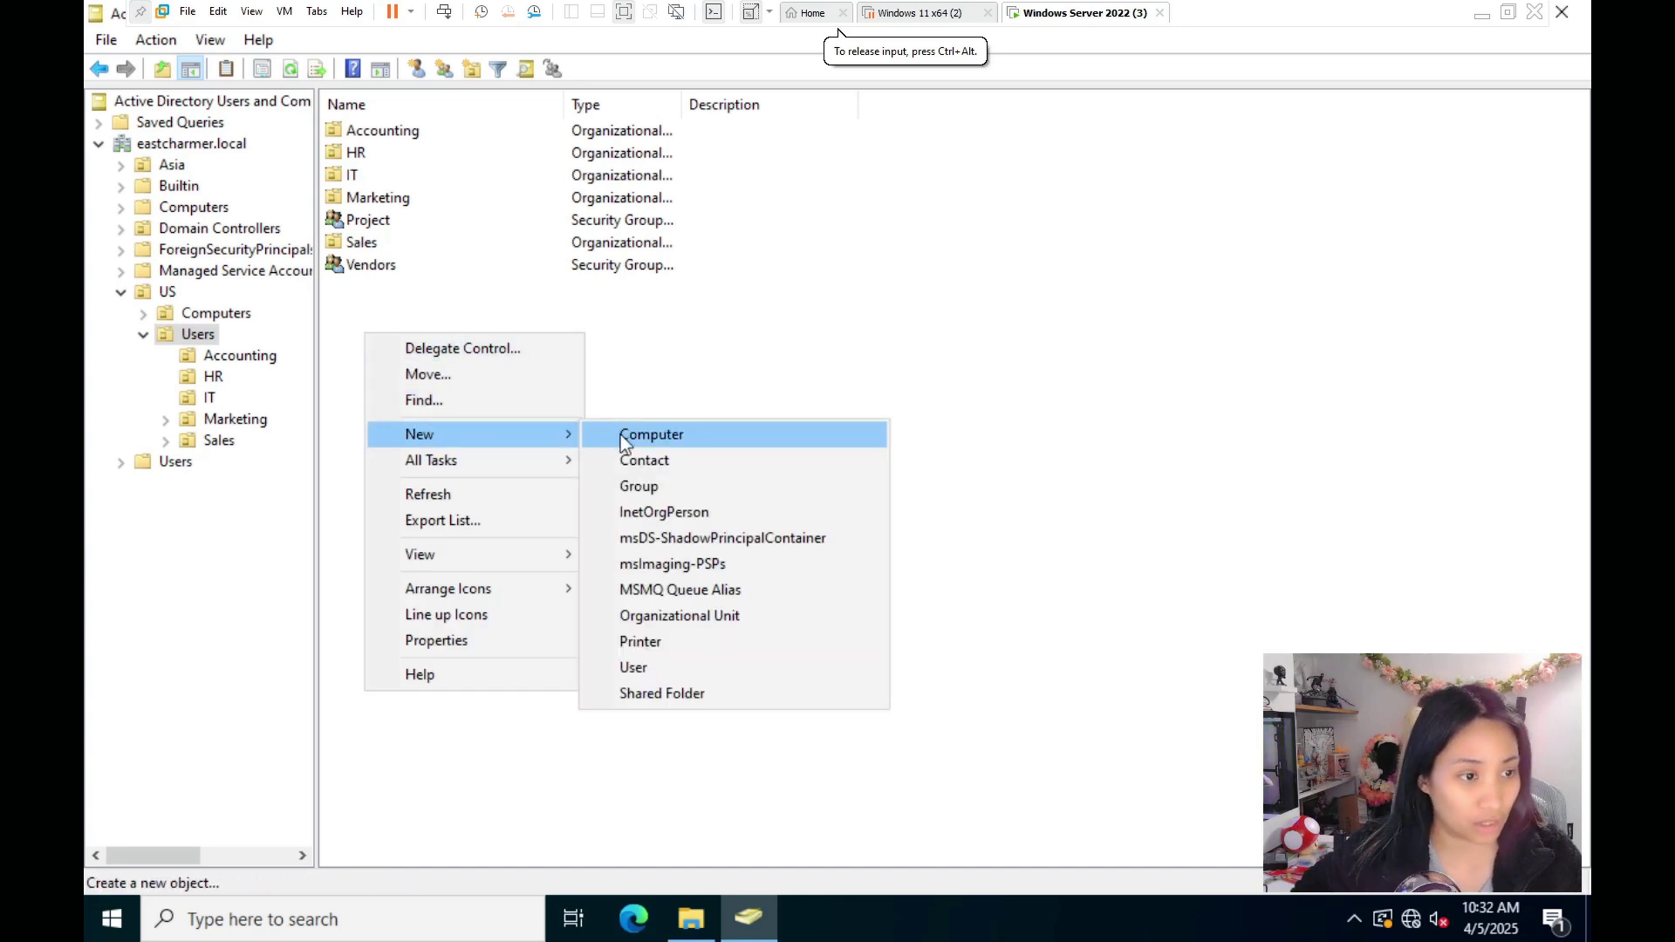
left_click(436, 374)
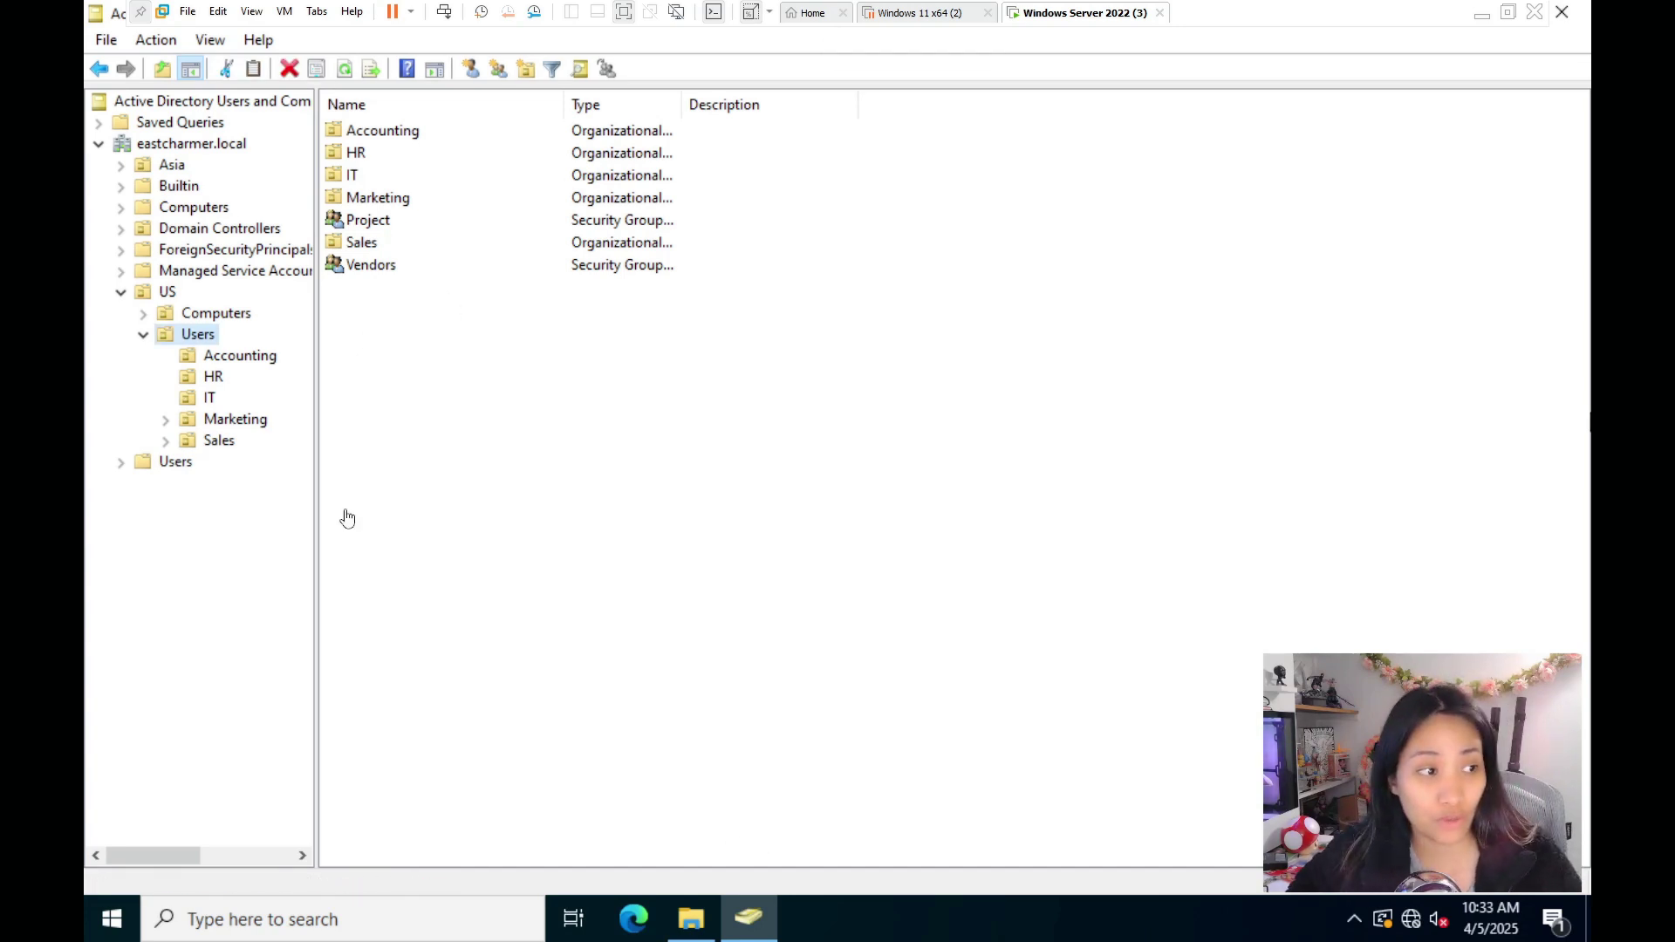
left_click(368, 323)
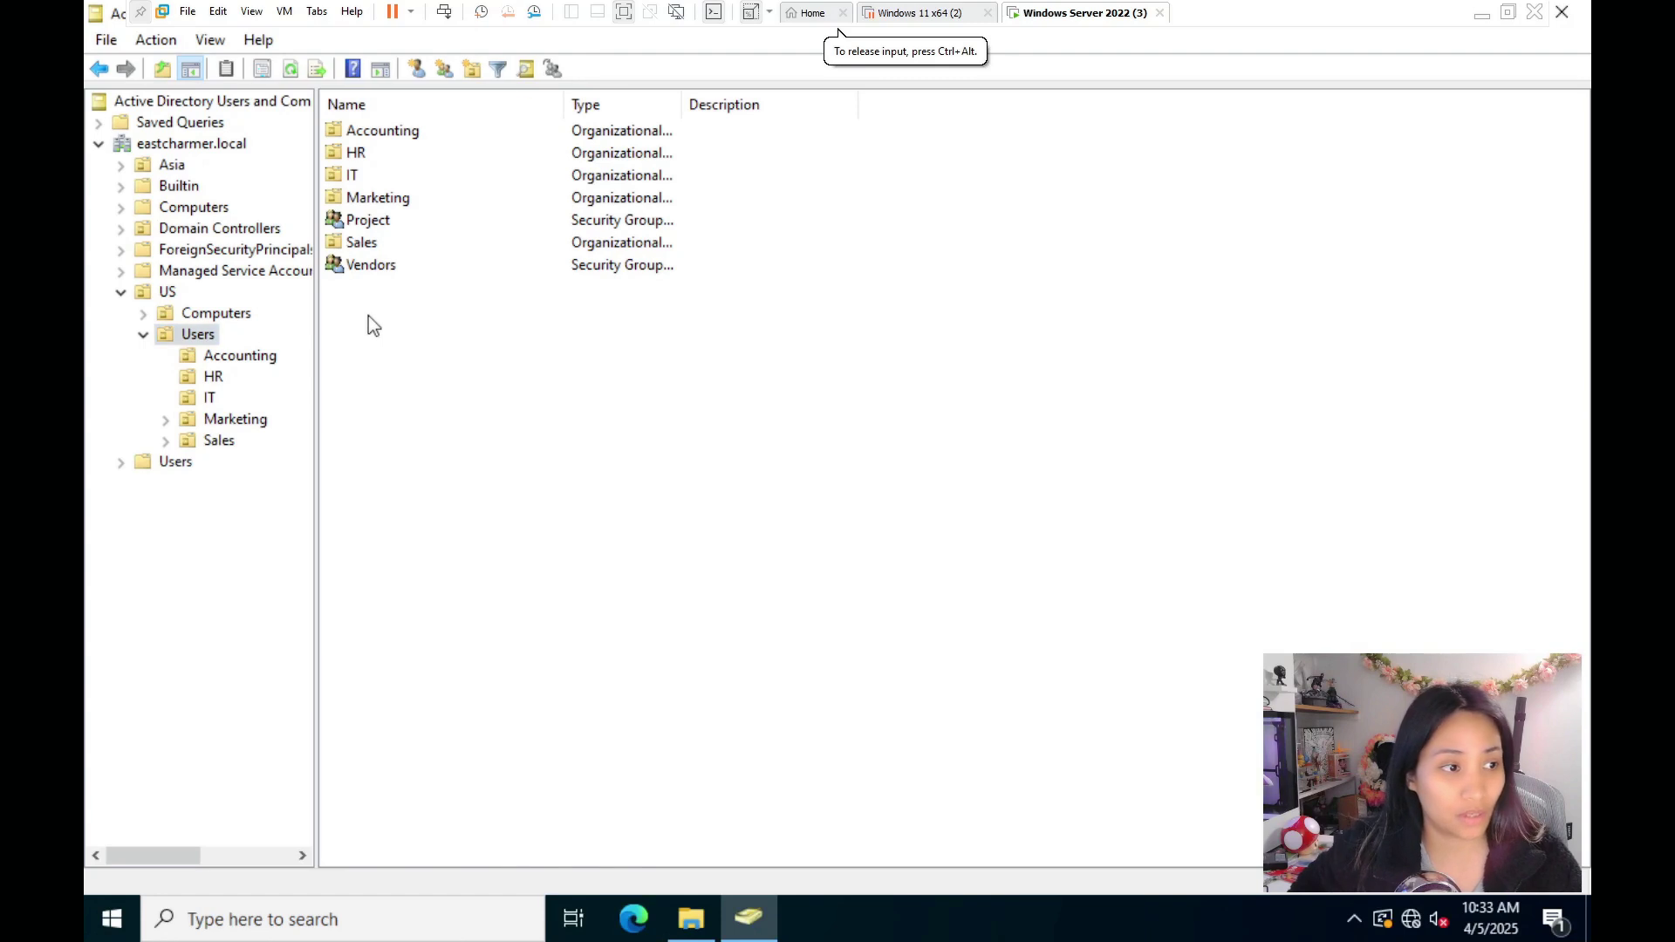
right_click(368, 317)
mouse_move(489, 417)
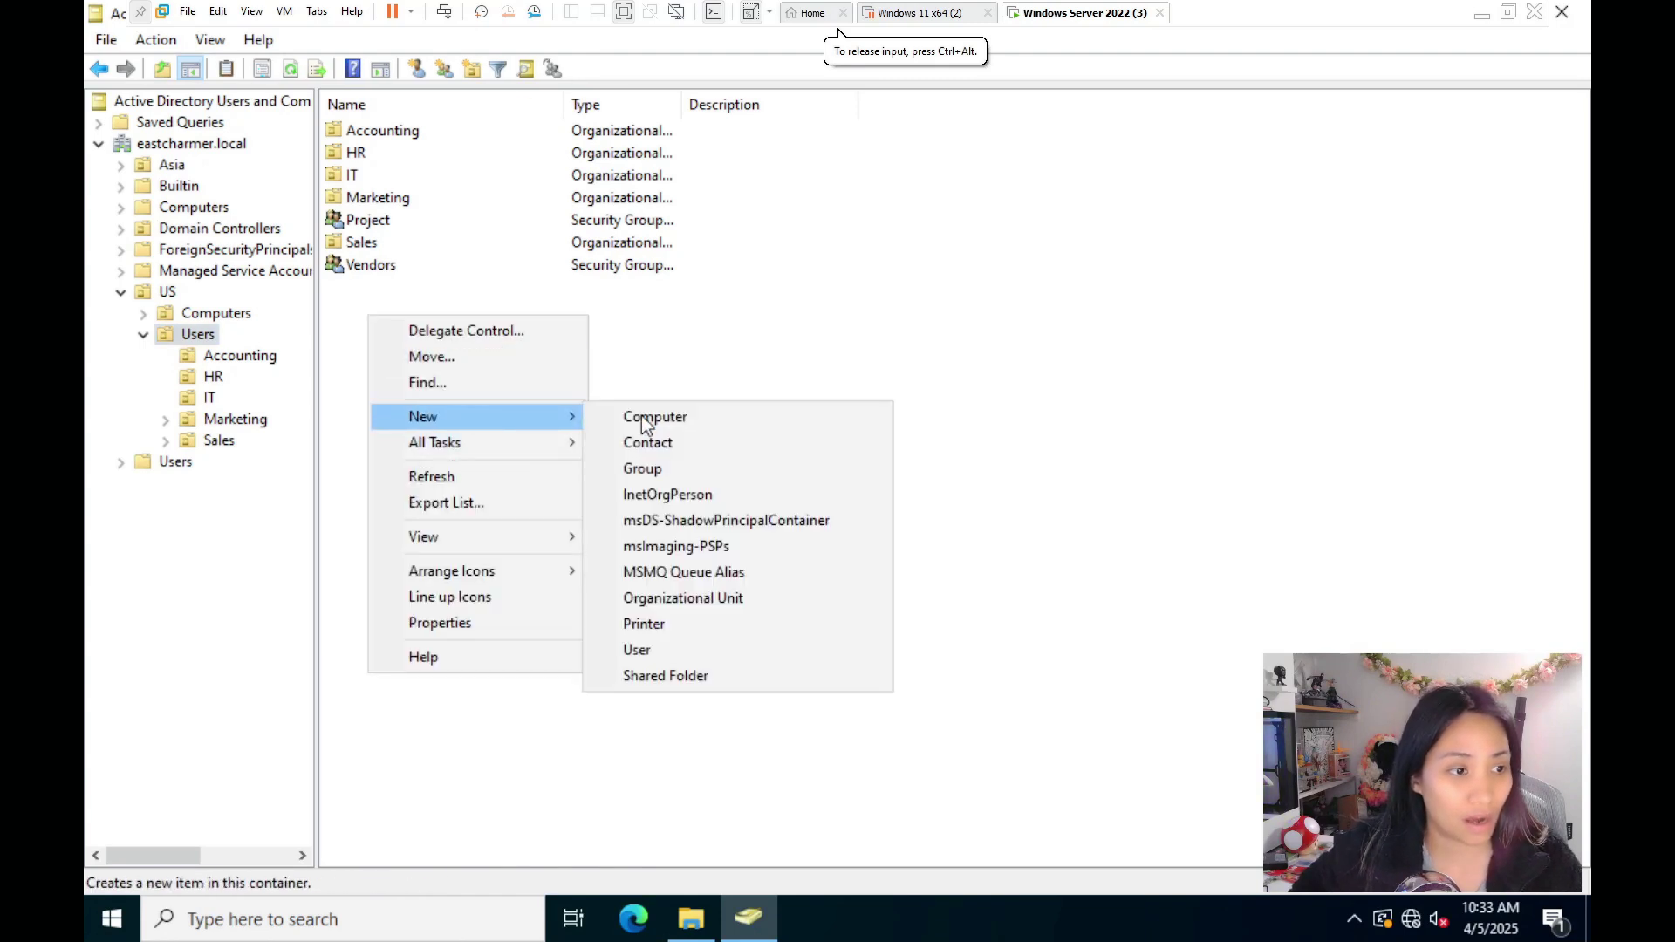
left_click(635, 651)
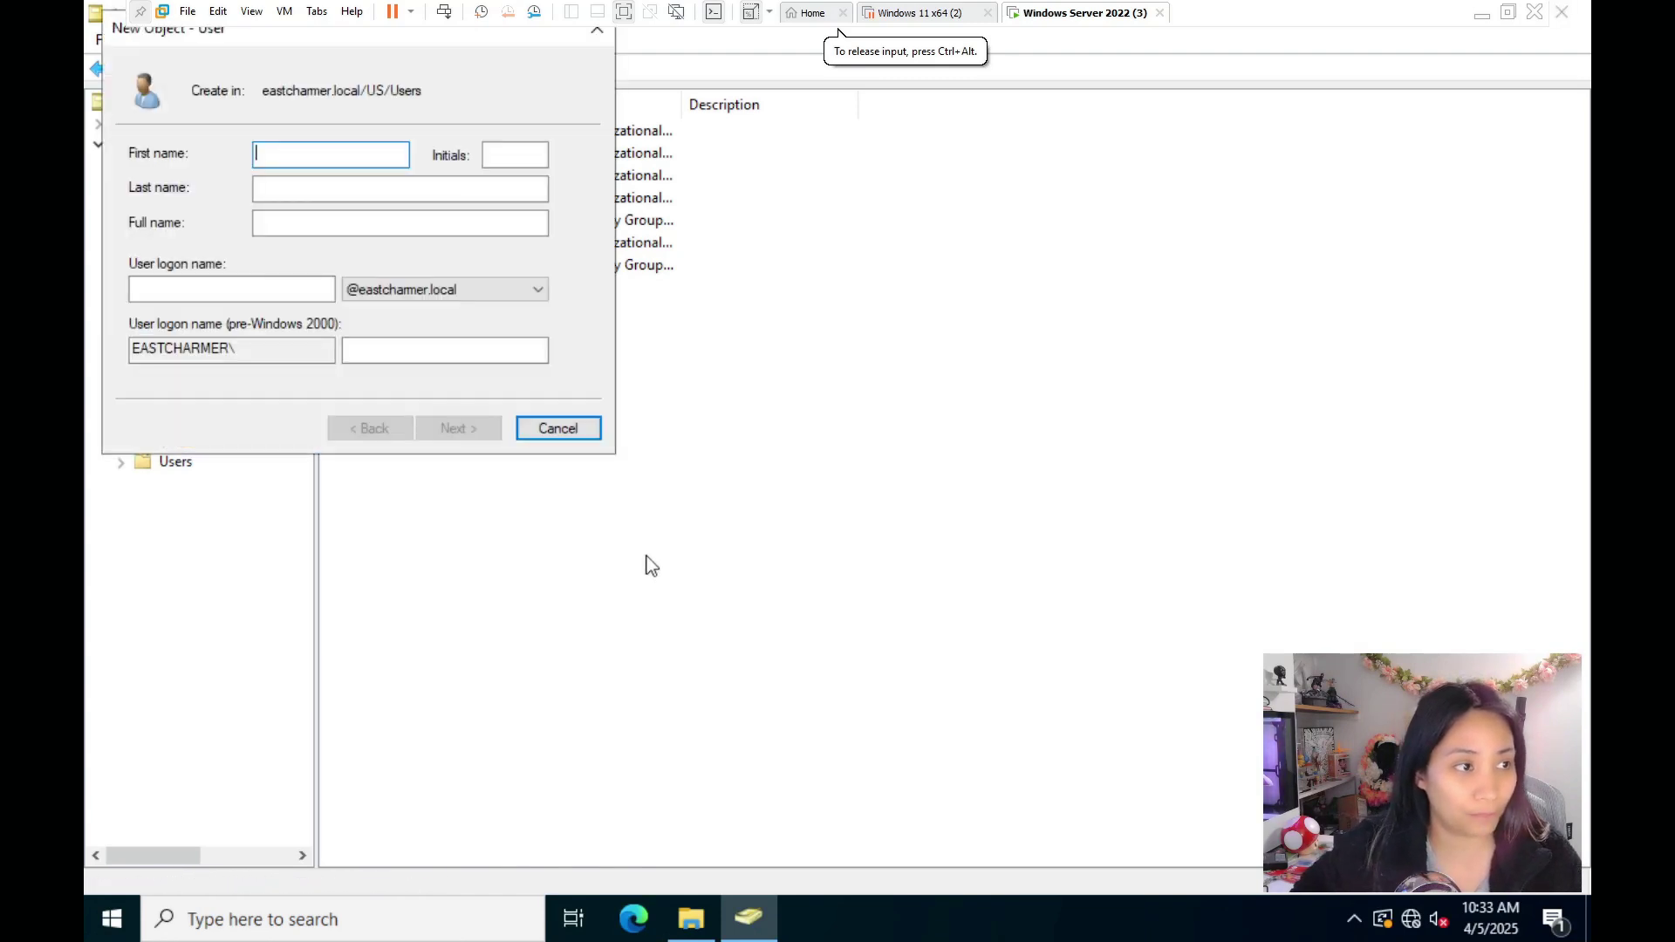
type("Joh")
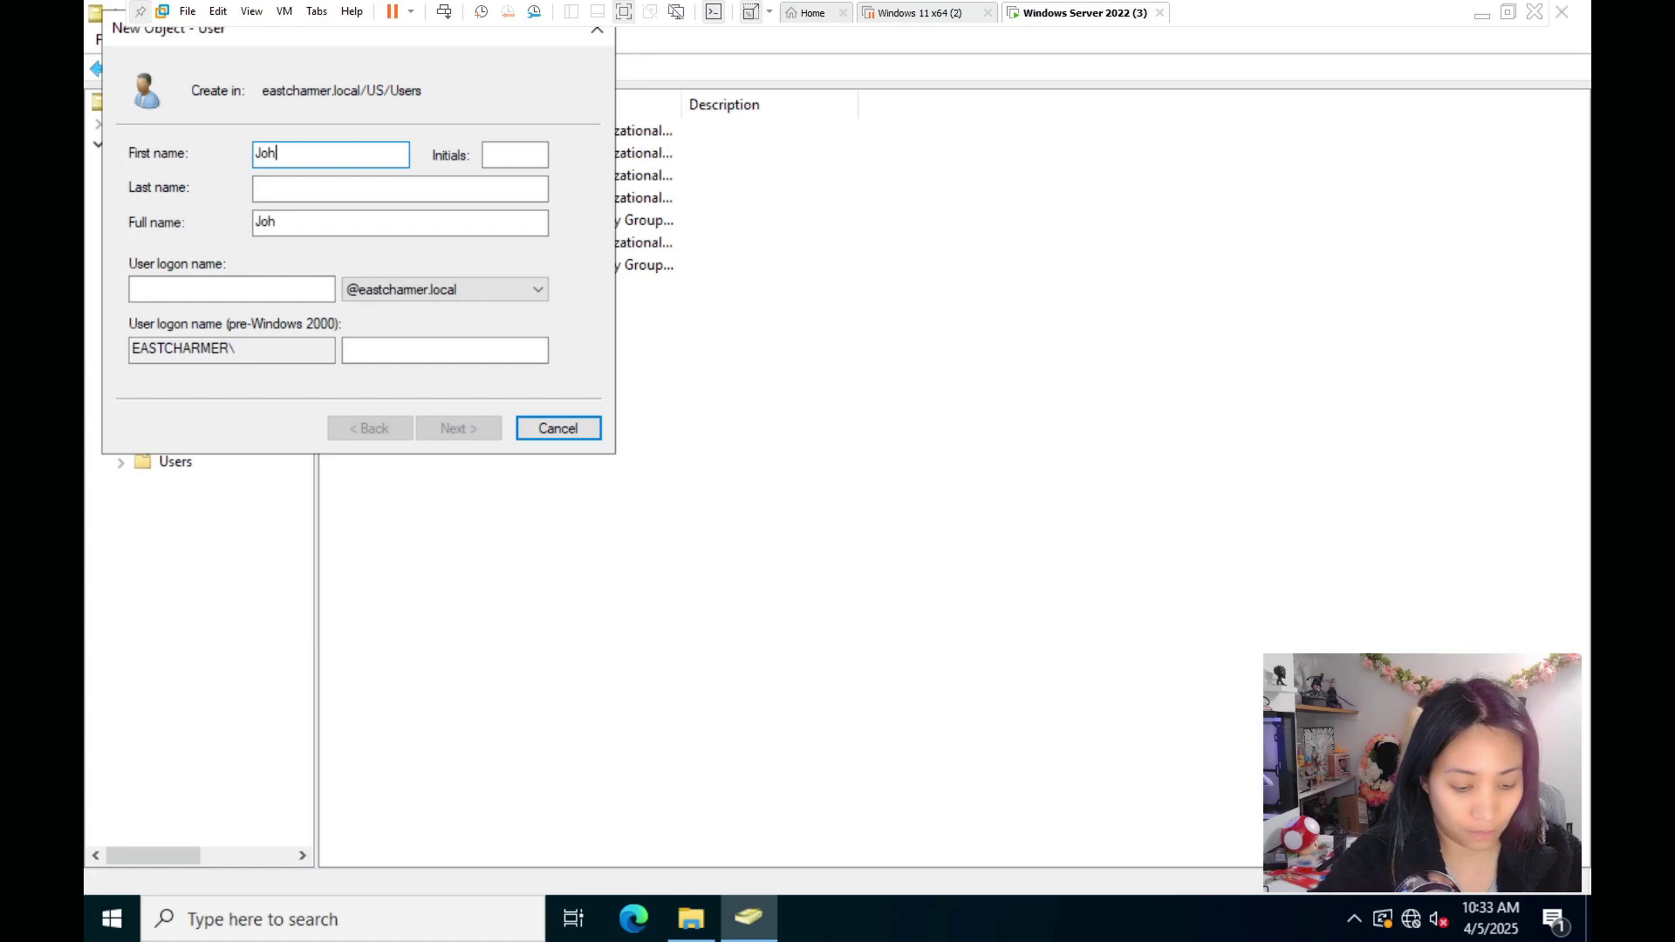
key("Tab")
key("Tab")
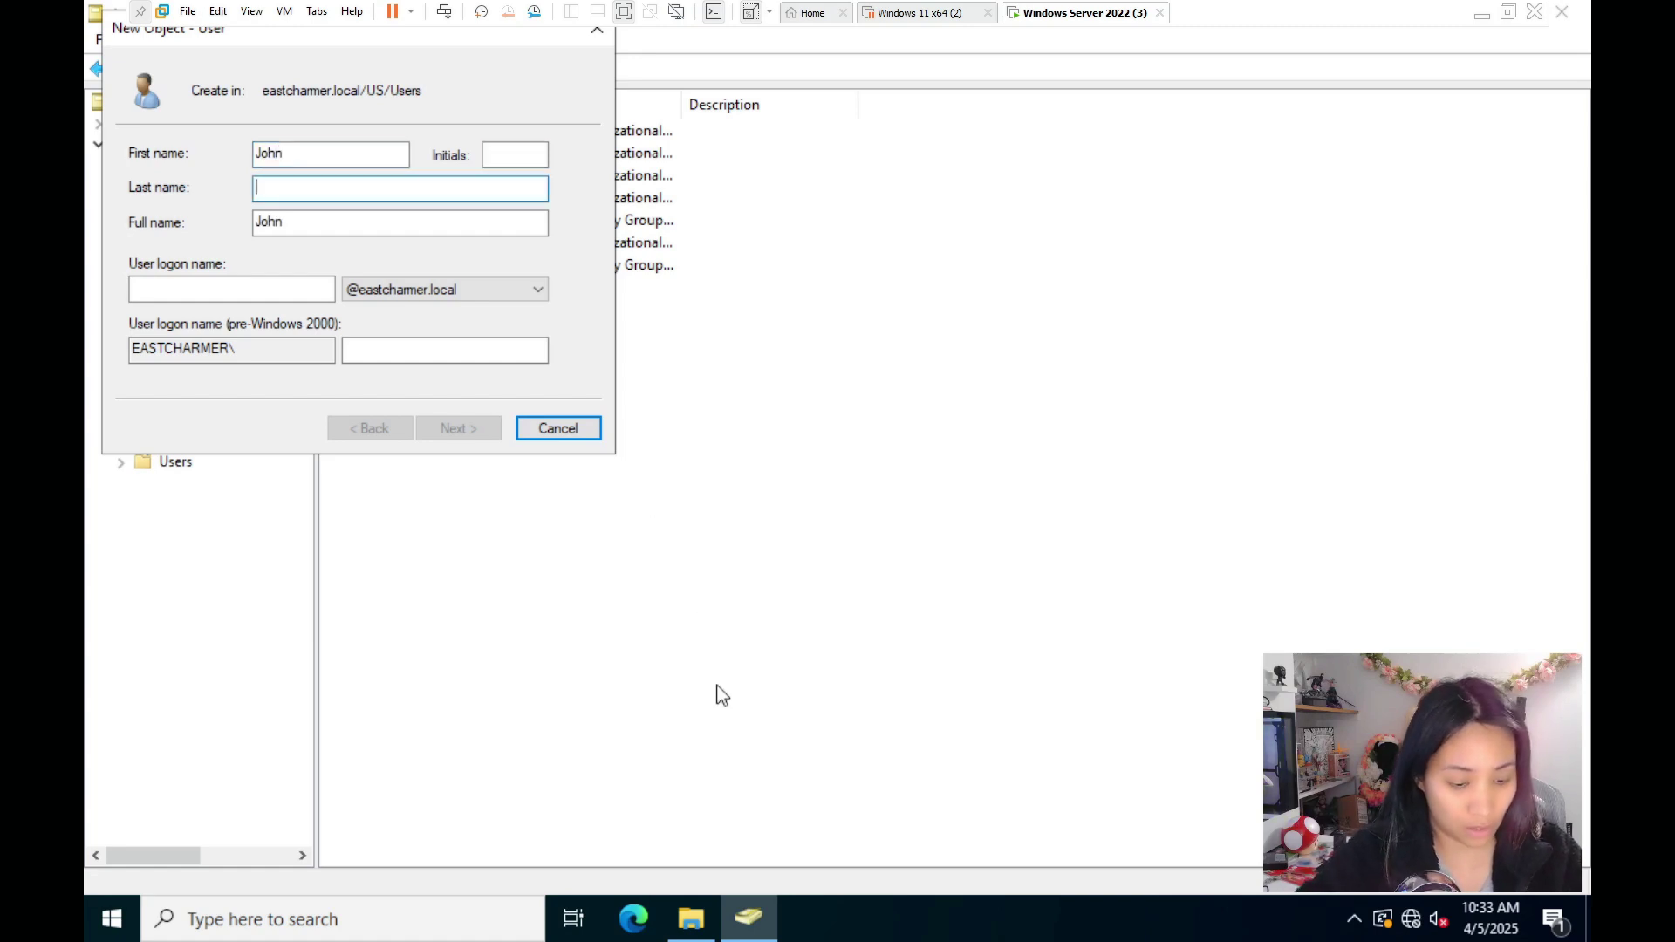
type("Doe")
left_click(180, 294)
type("john")
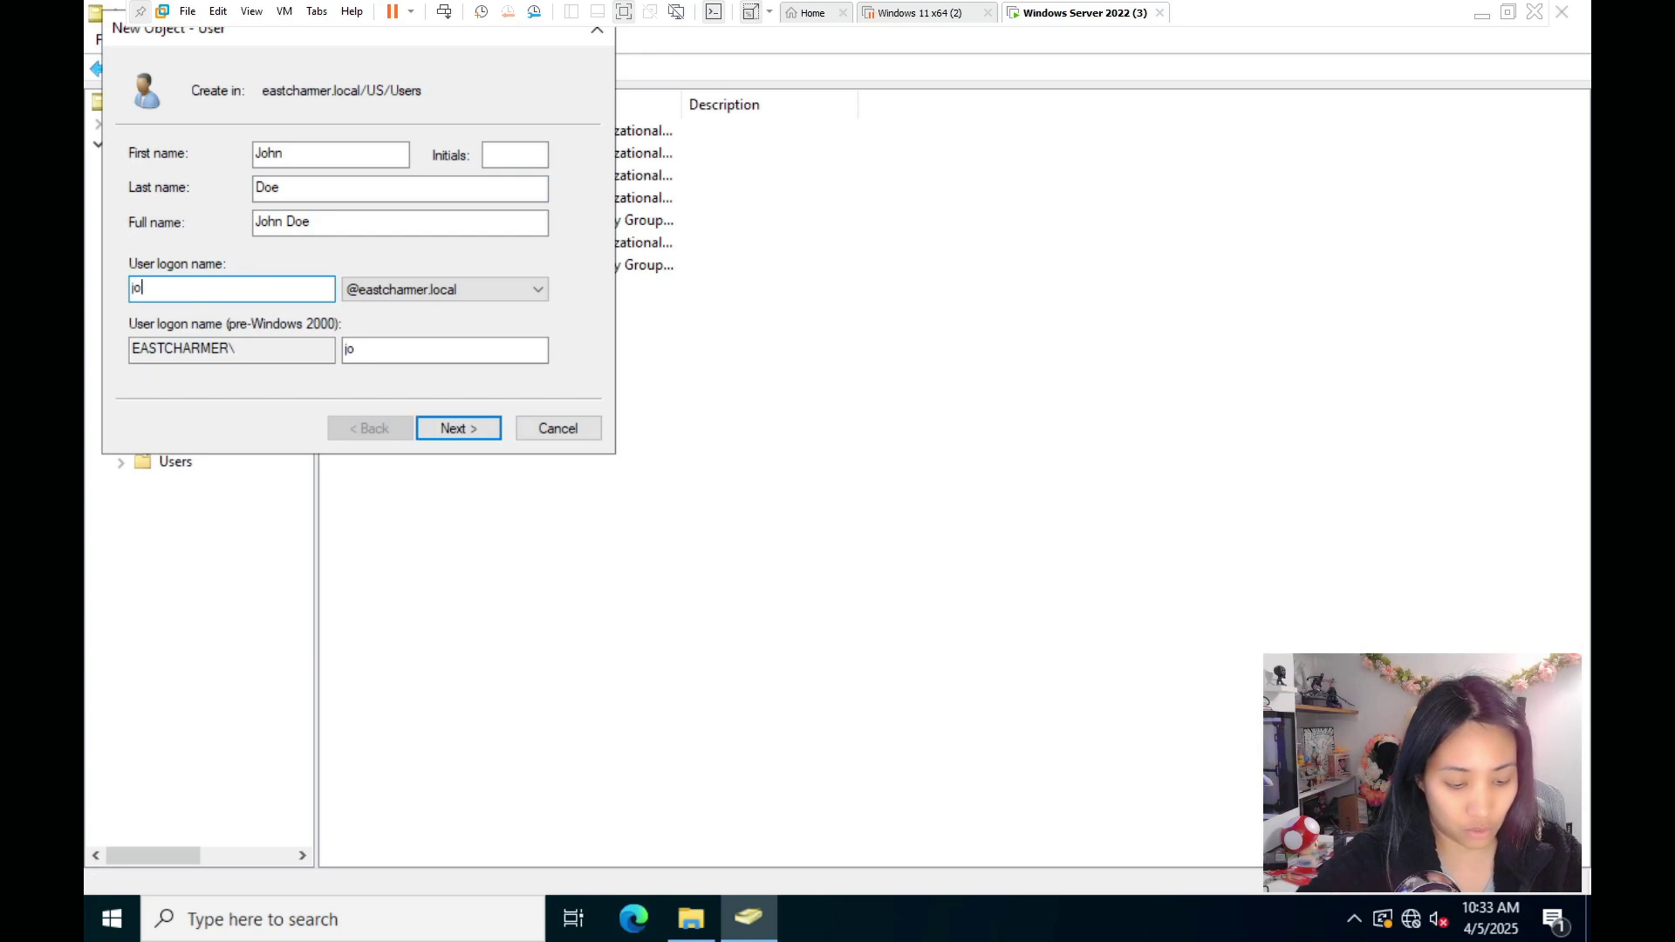
- Set and confirm the account password, disable change-at-next-logon, and finish the account
left_click(442, 429)
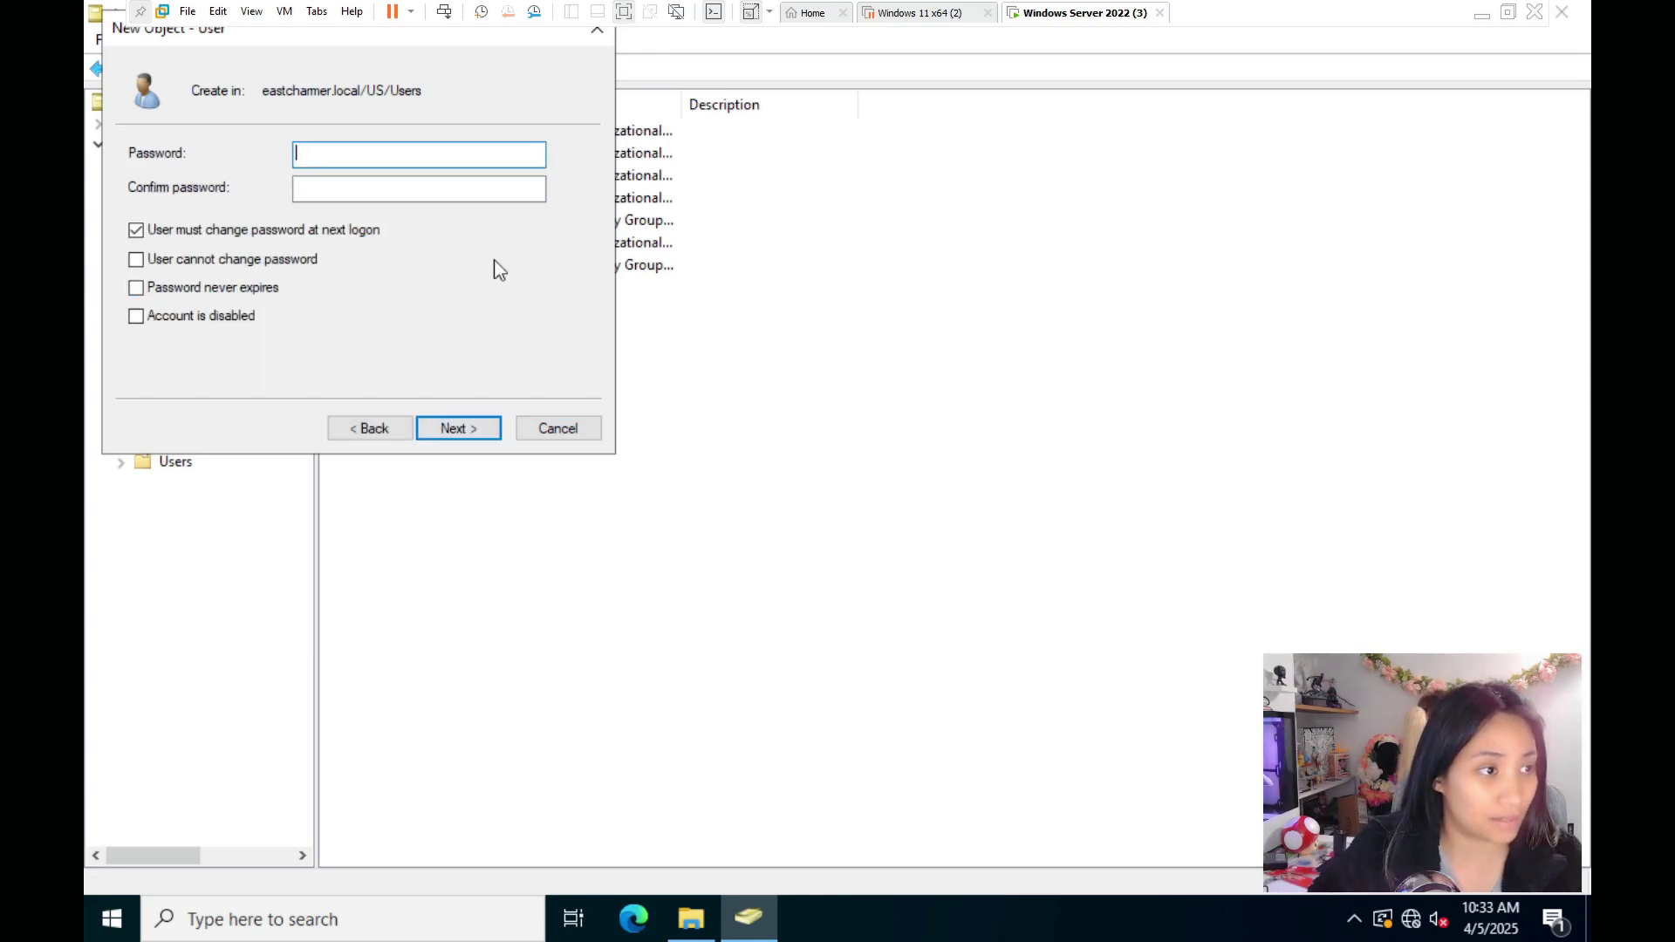
type("Password1")
key("Tab")
type("Password1")
left_click(138, 231)
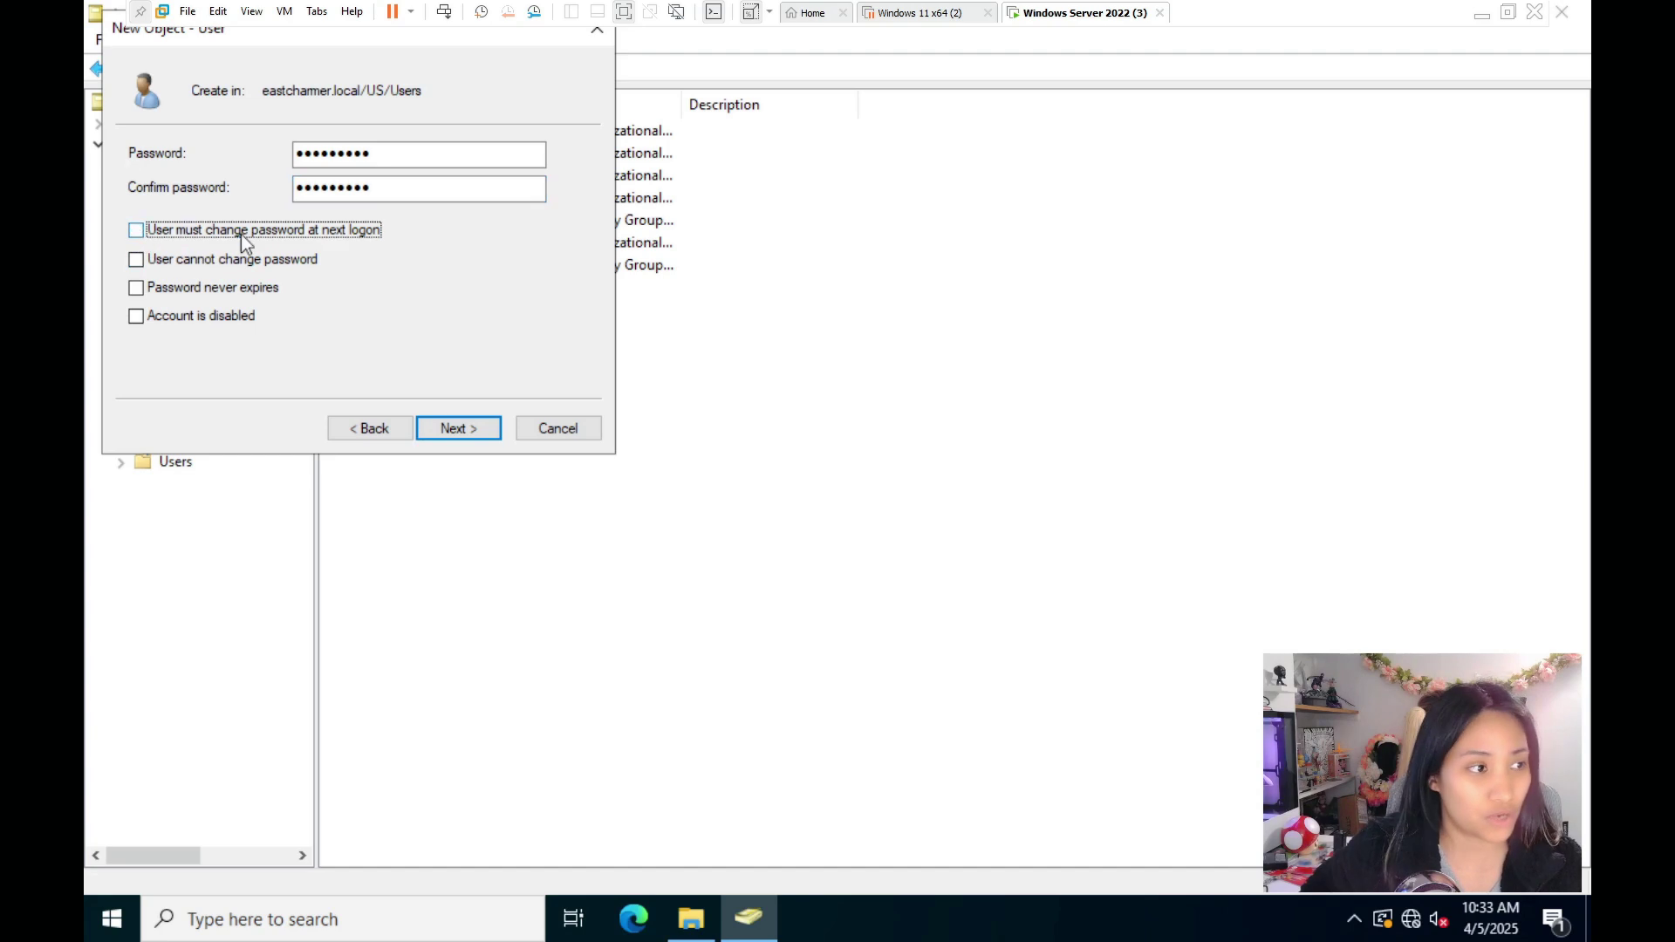
left_click(448, 428)
left_click(468, 431)
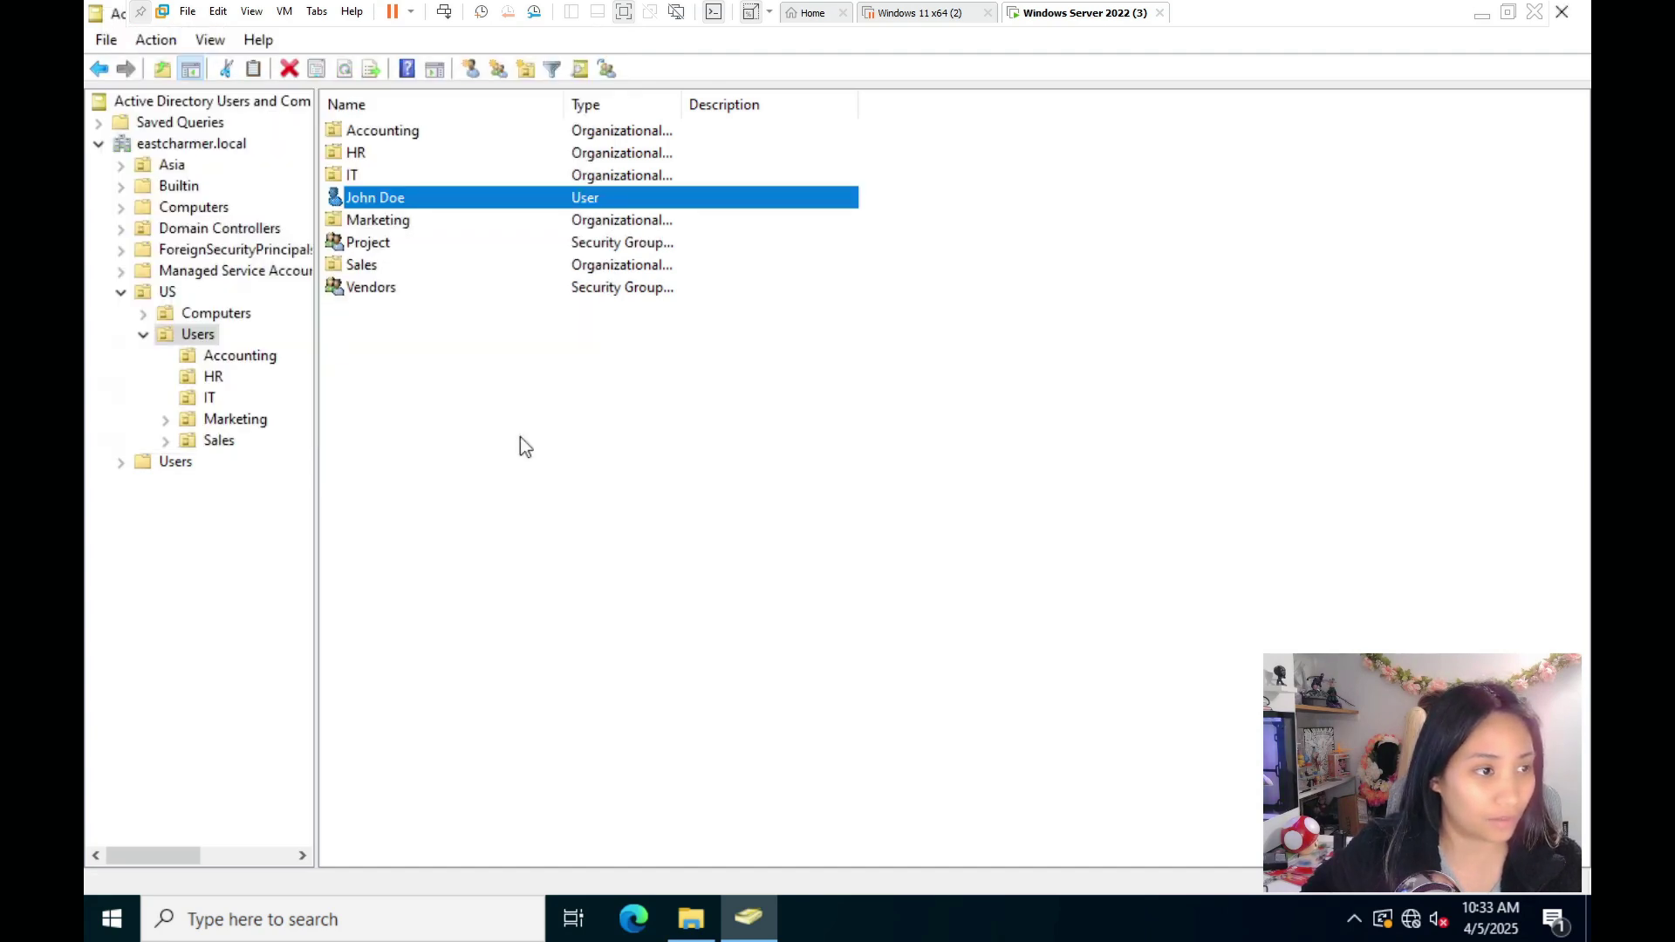
- Share the C:\Project folder with Everyone at Read/Write access
left_click(459, 394)
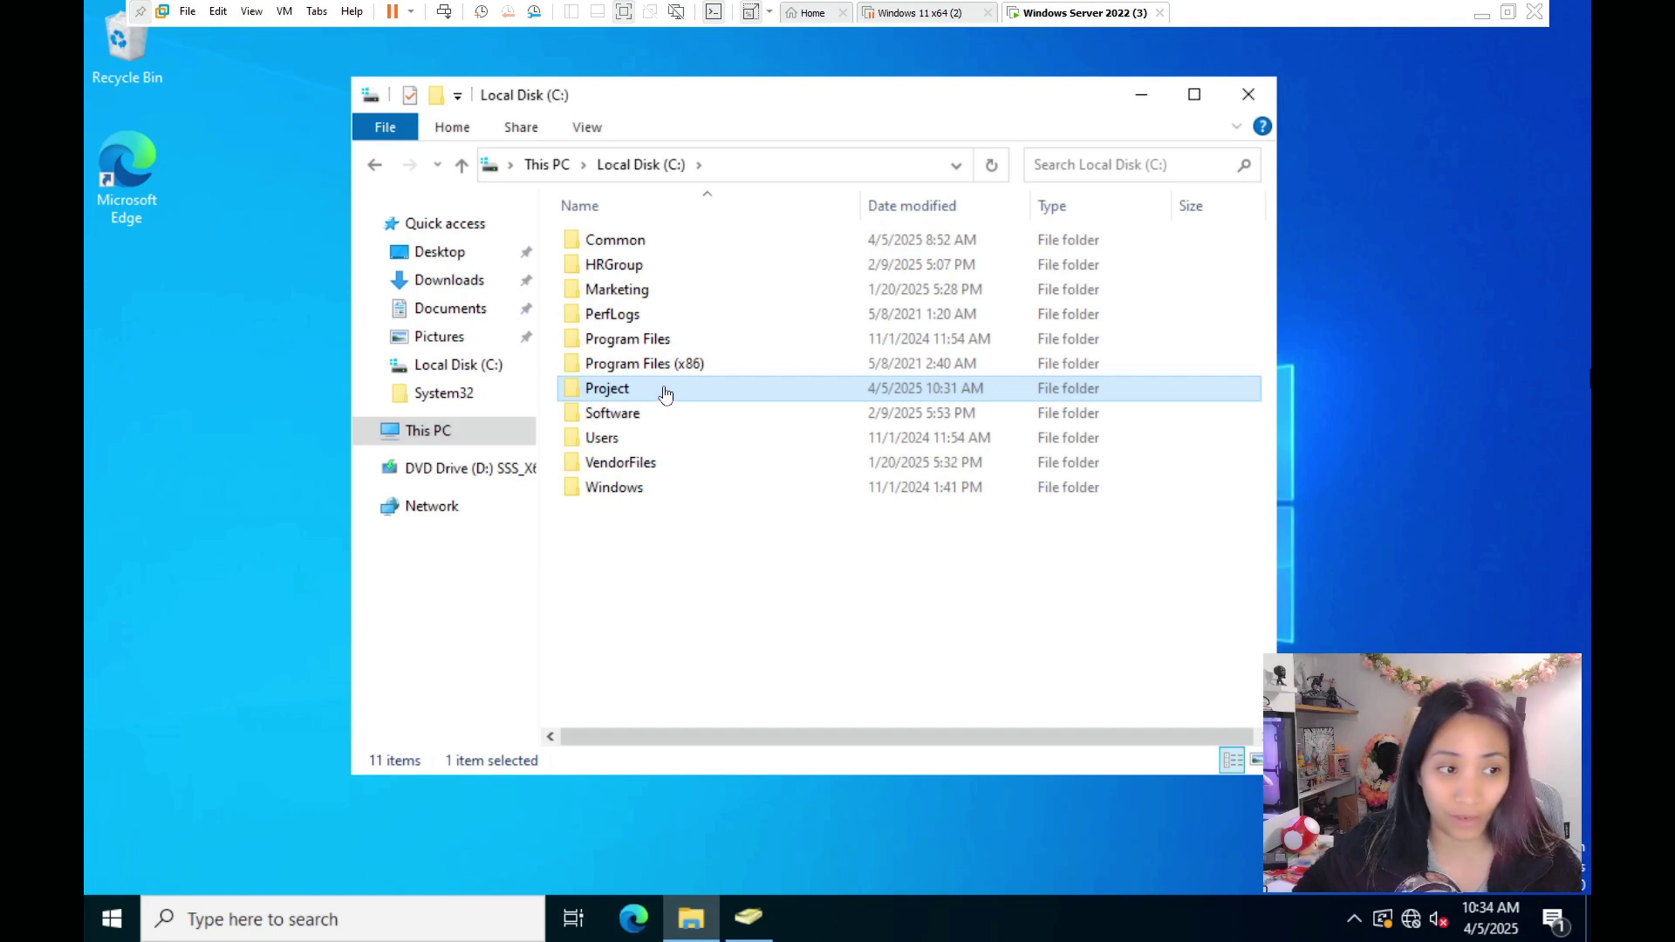
left_click(670, 397)
right_click(669, 397)
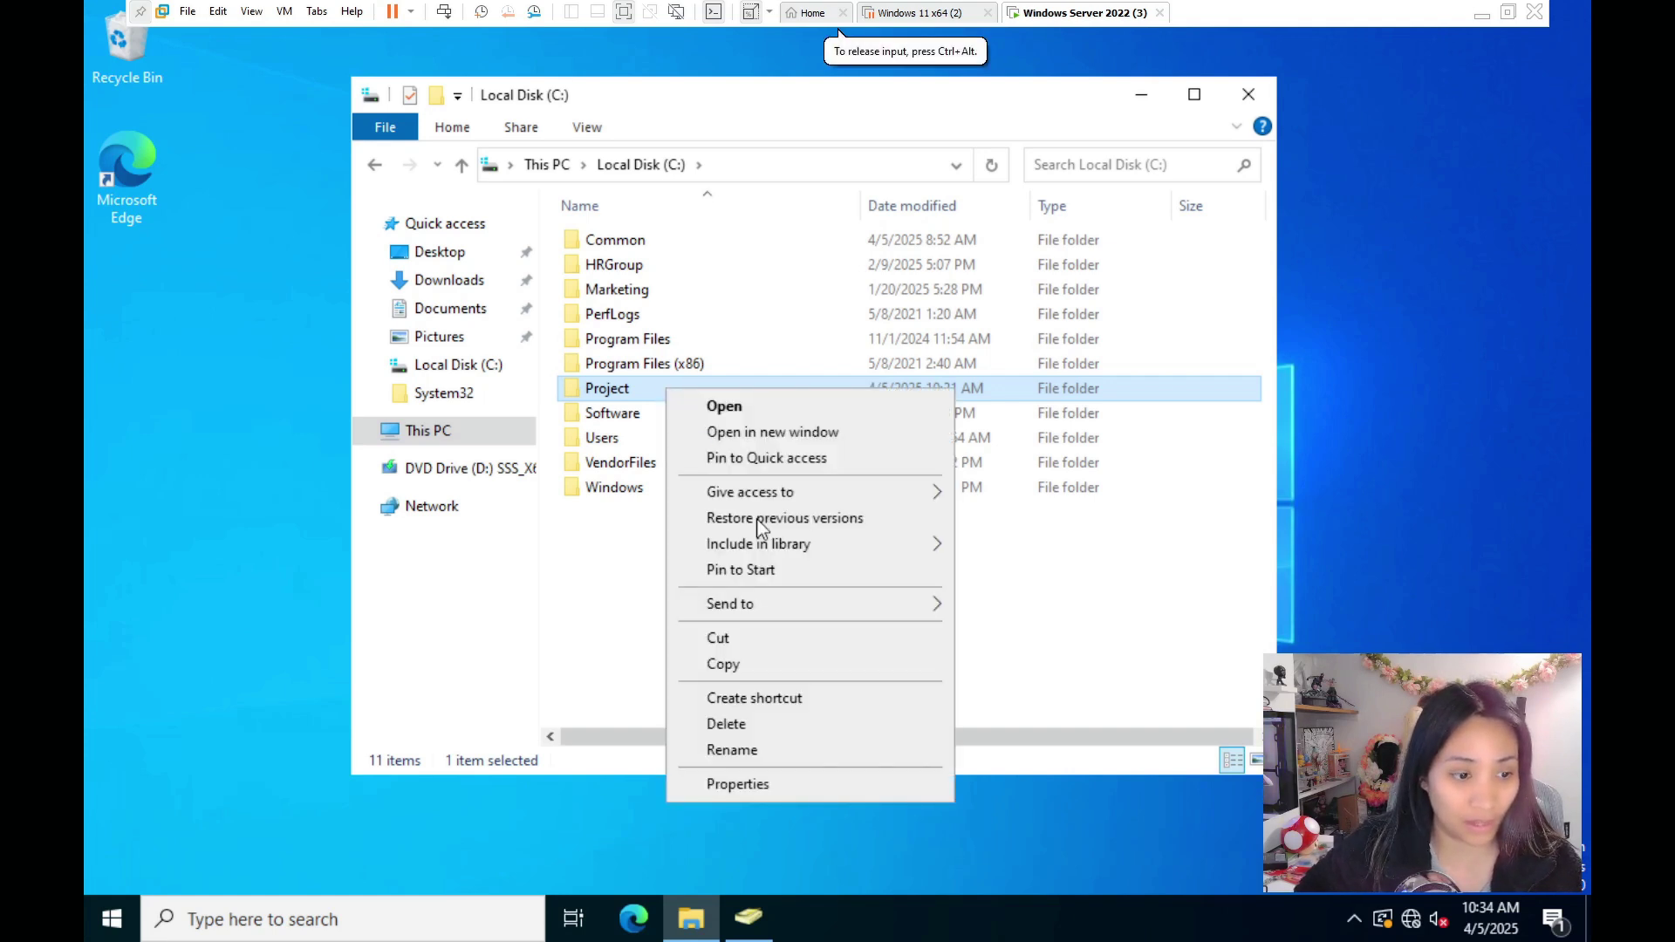
left_click(782, 787)
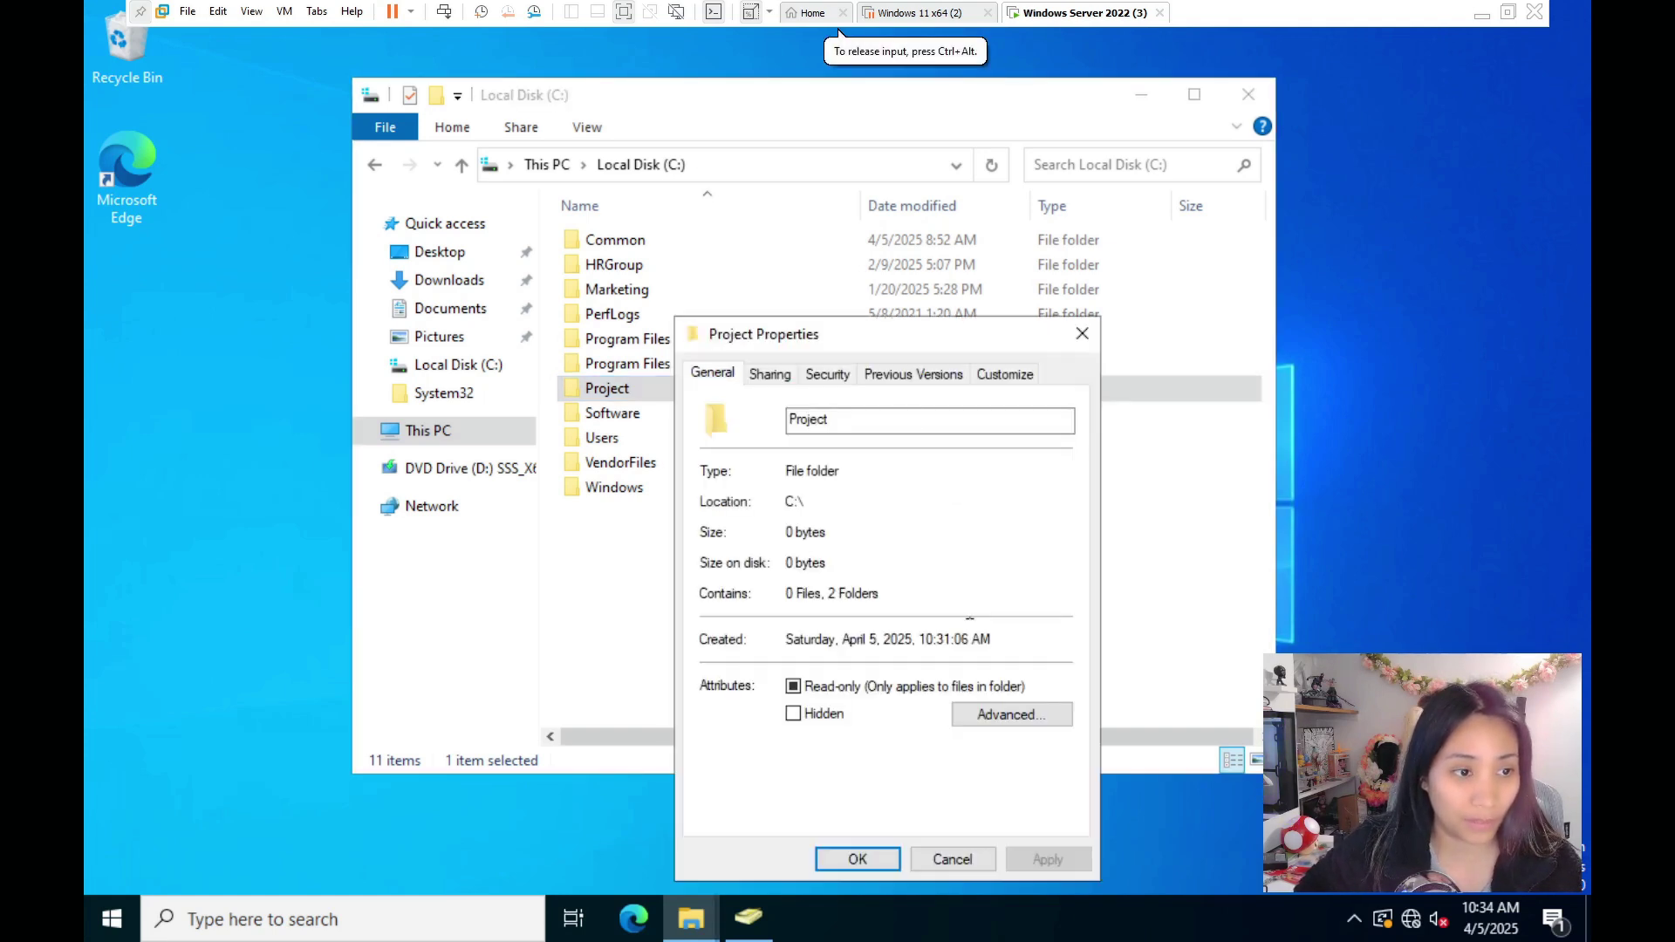
left_click(771, 375)
left_click(775, 536)
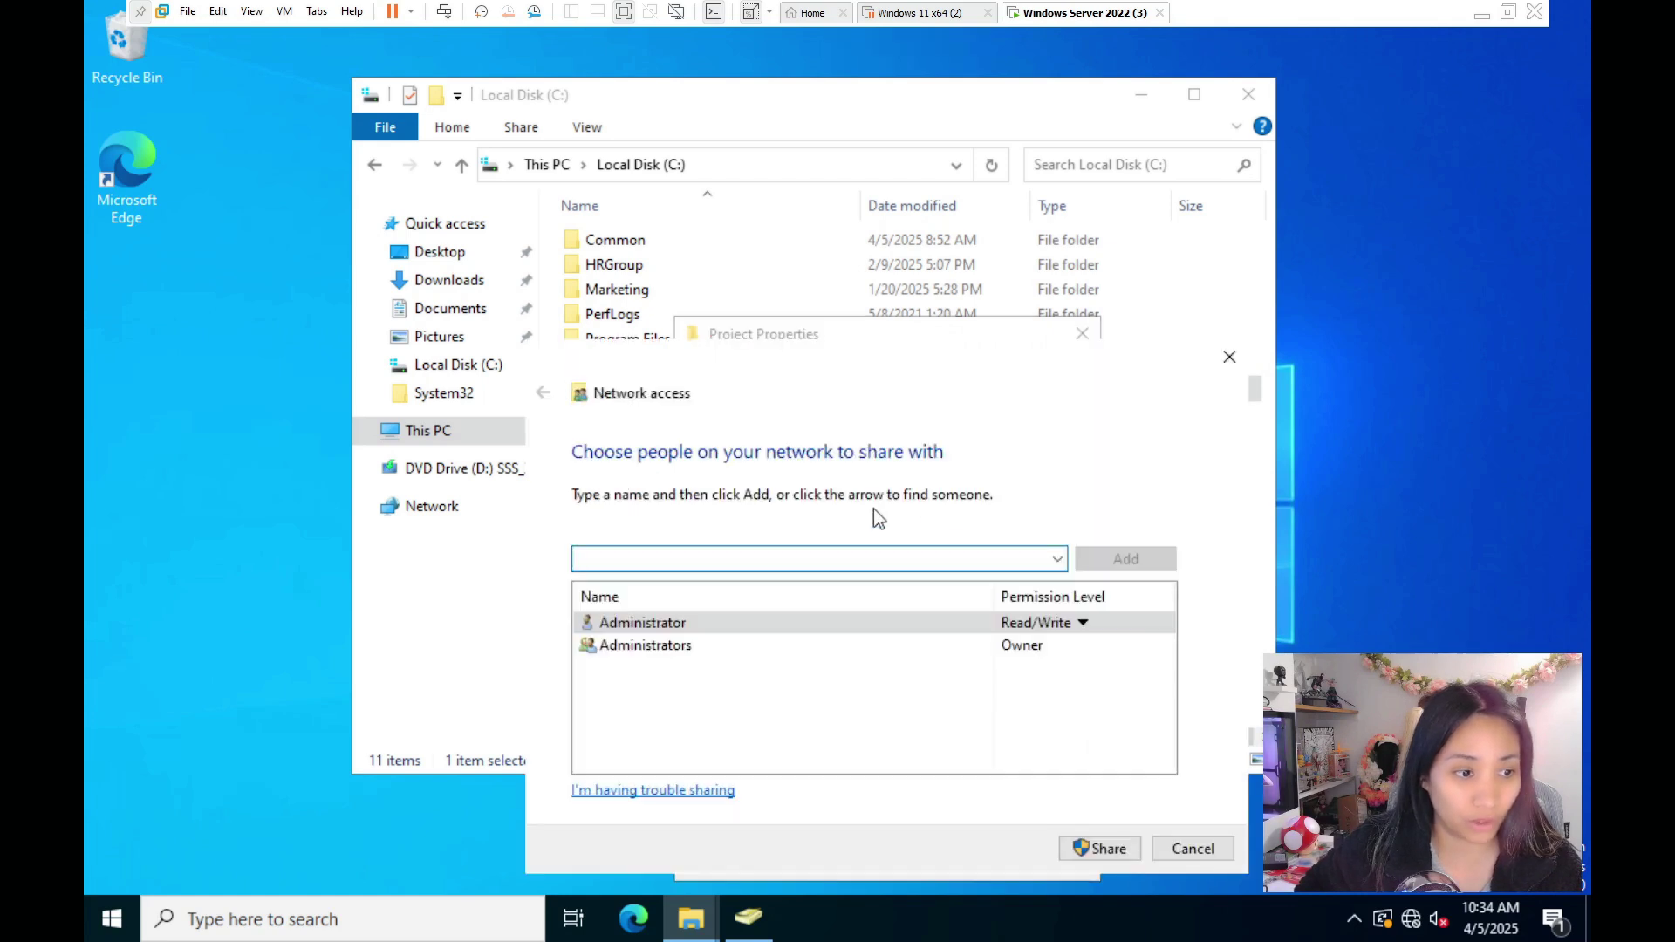
left_click(1057, 558)
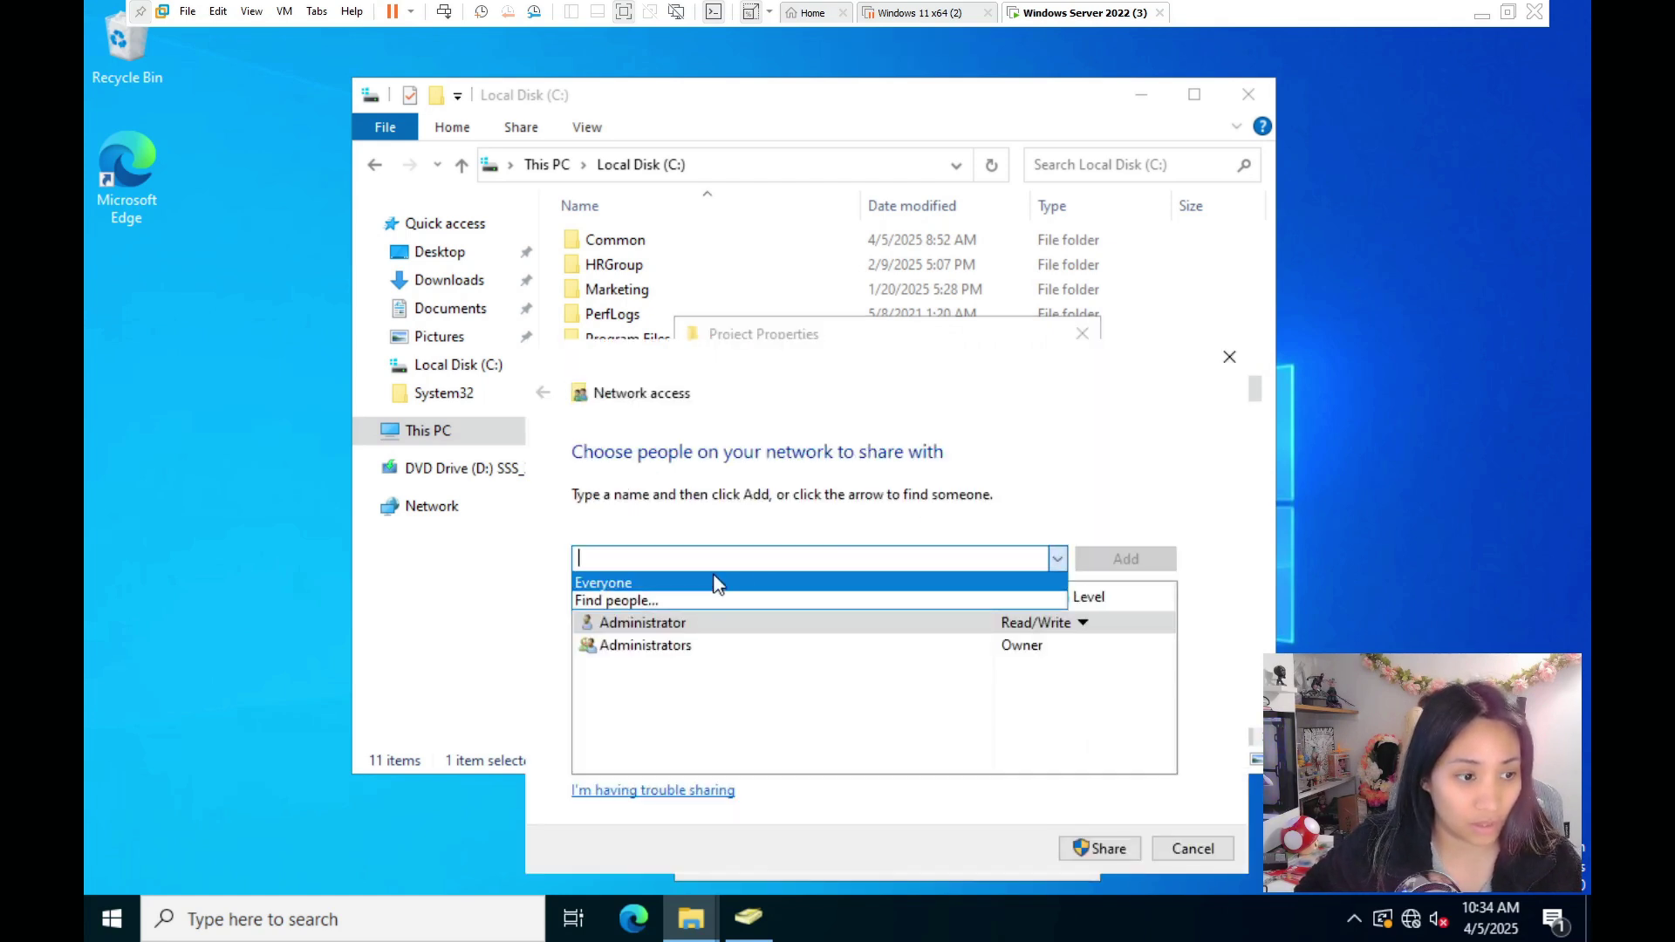
left_click(709, 583)
left_click(1130, 559)
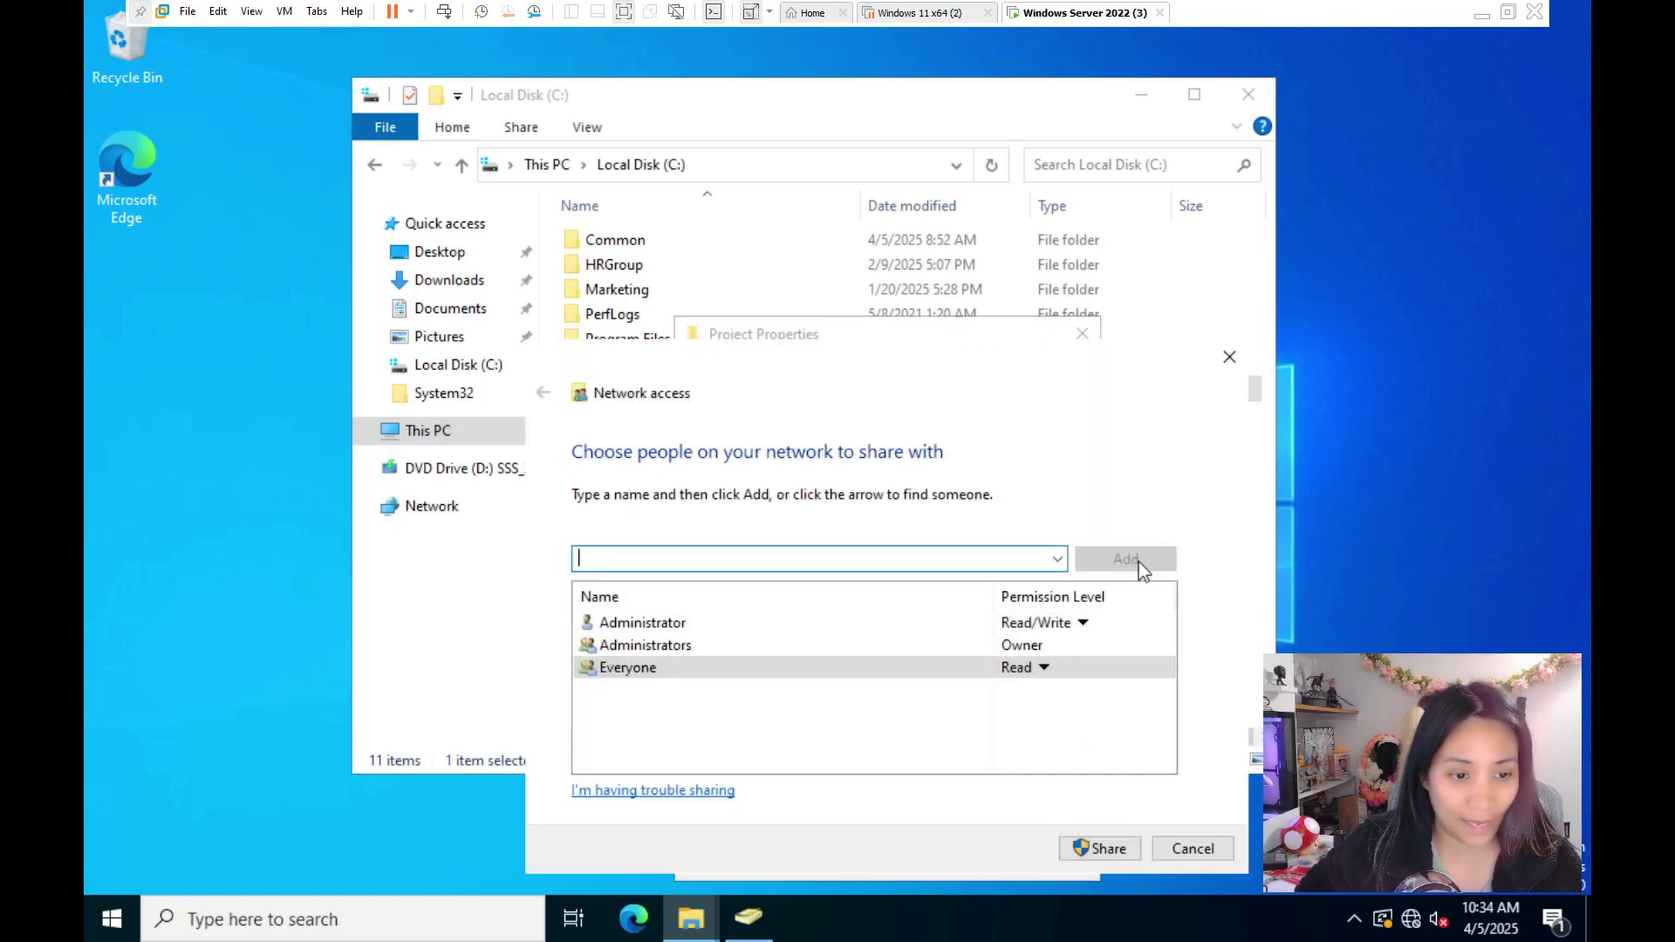
left_click(1044, 669)
left_click(1106, 697)
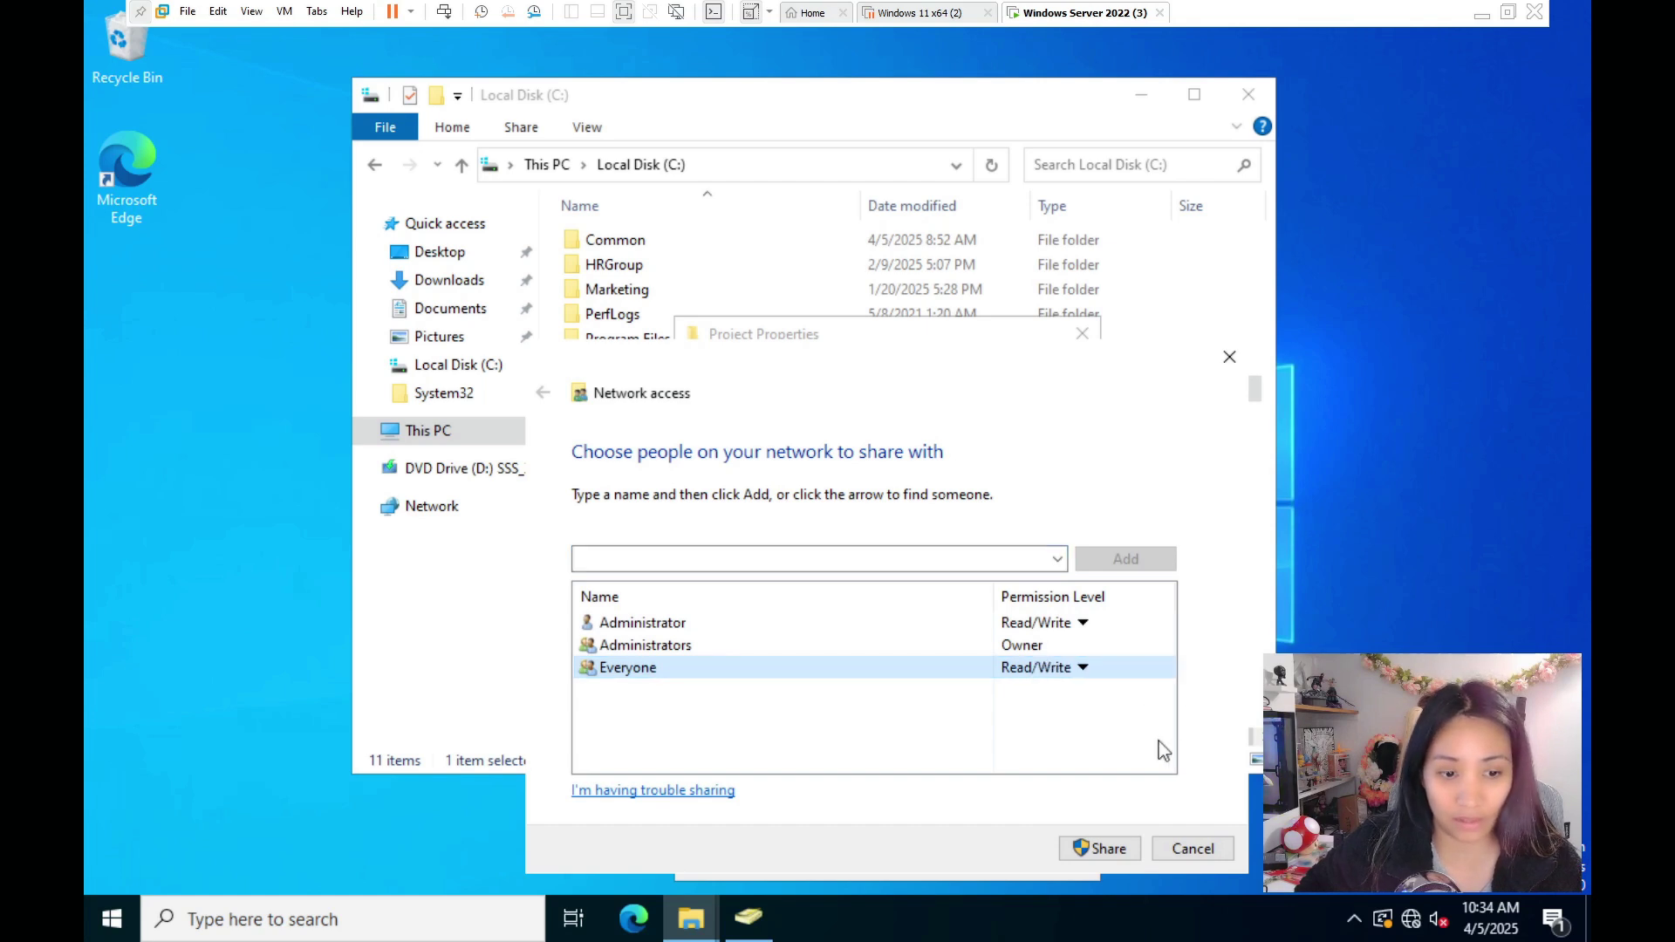
left_click(1118, 857)
left_click(1191, 848)
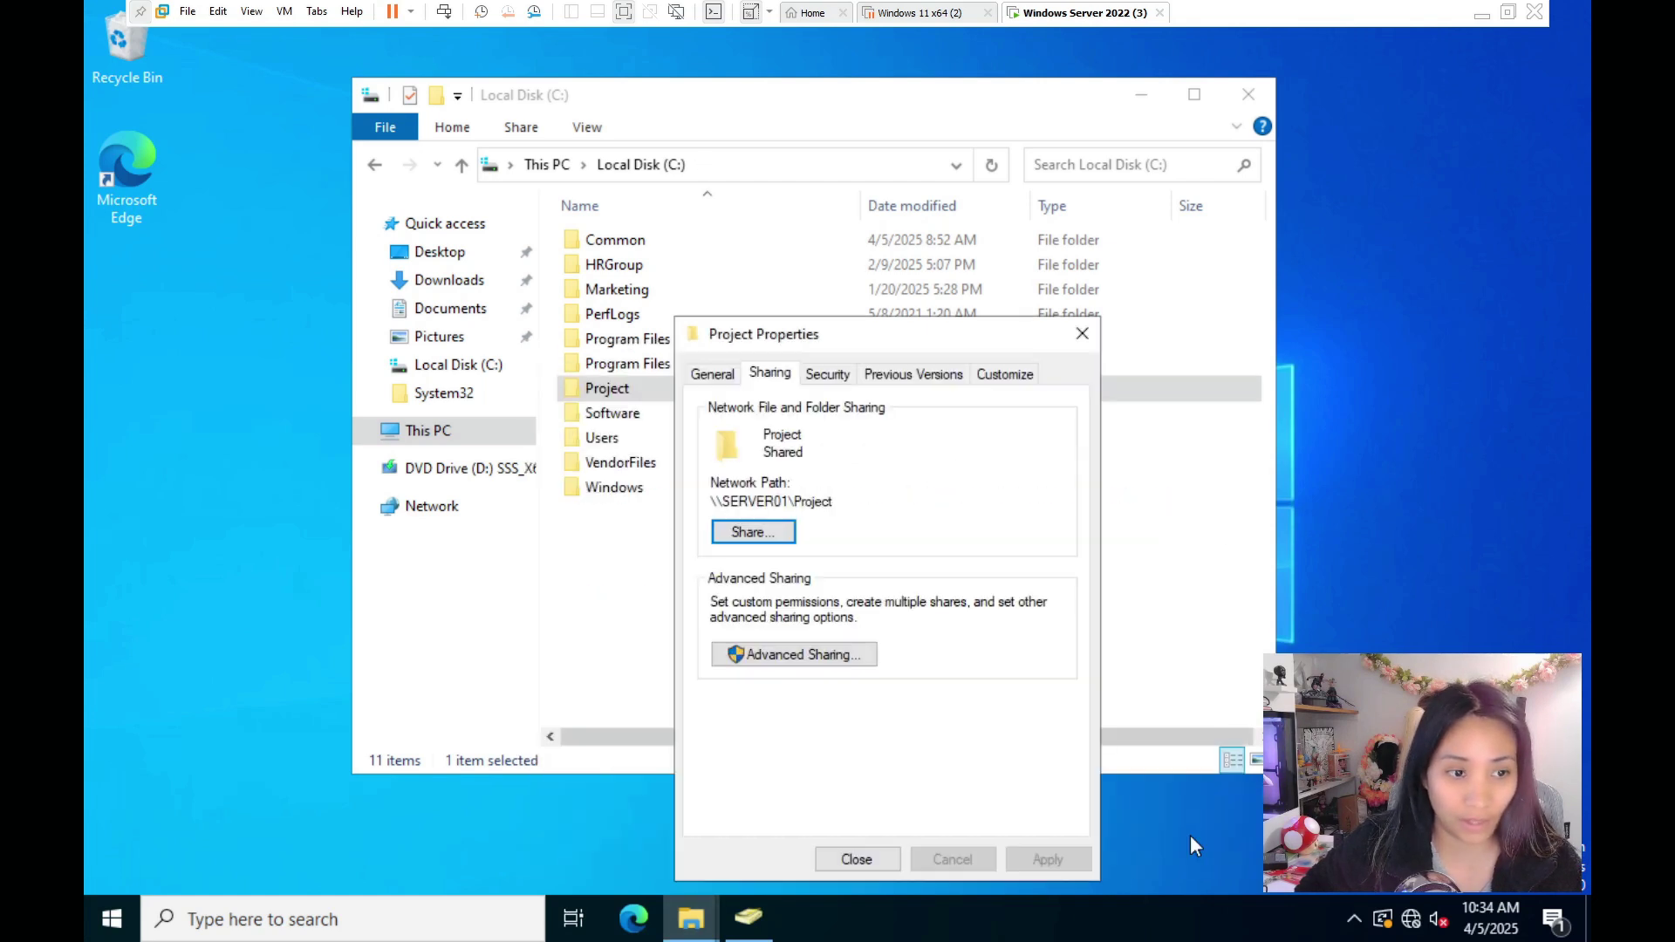
- Confirm Everyone's Full Control share permission in Advanced Sharing and close the dialogs
left_click(838, 655)
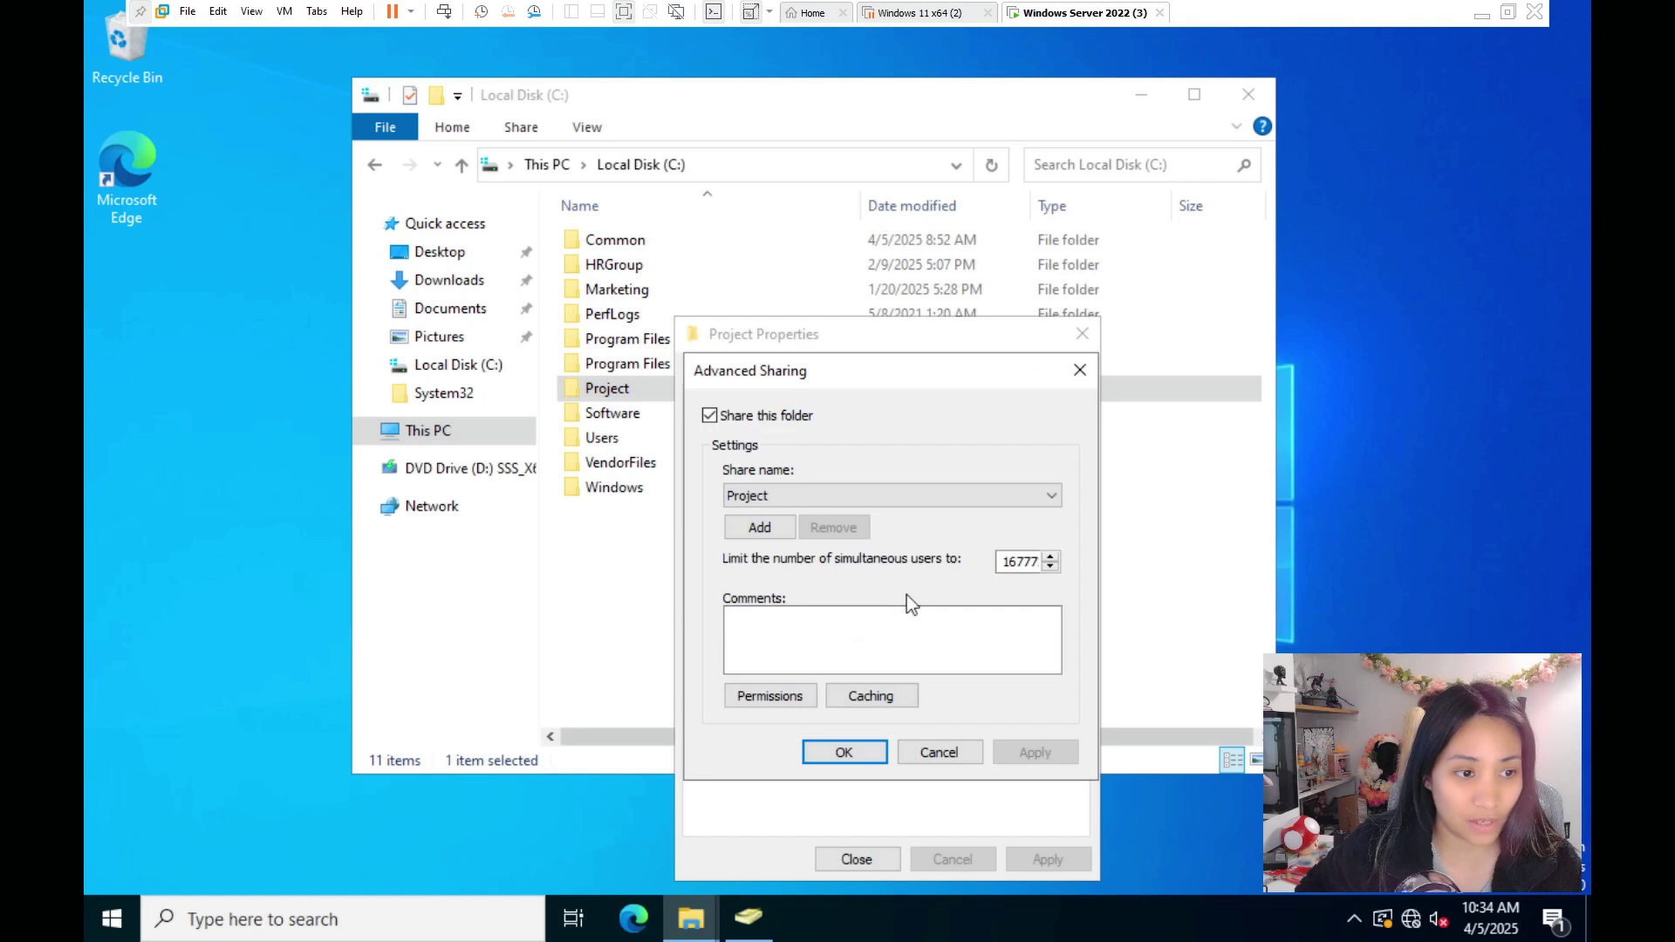
left_click(777, 697)
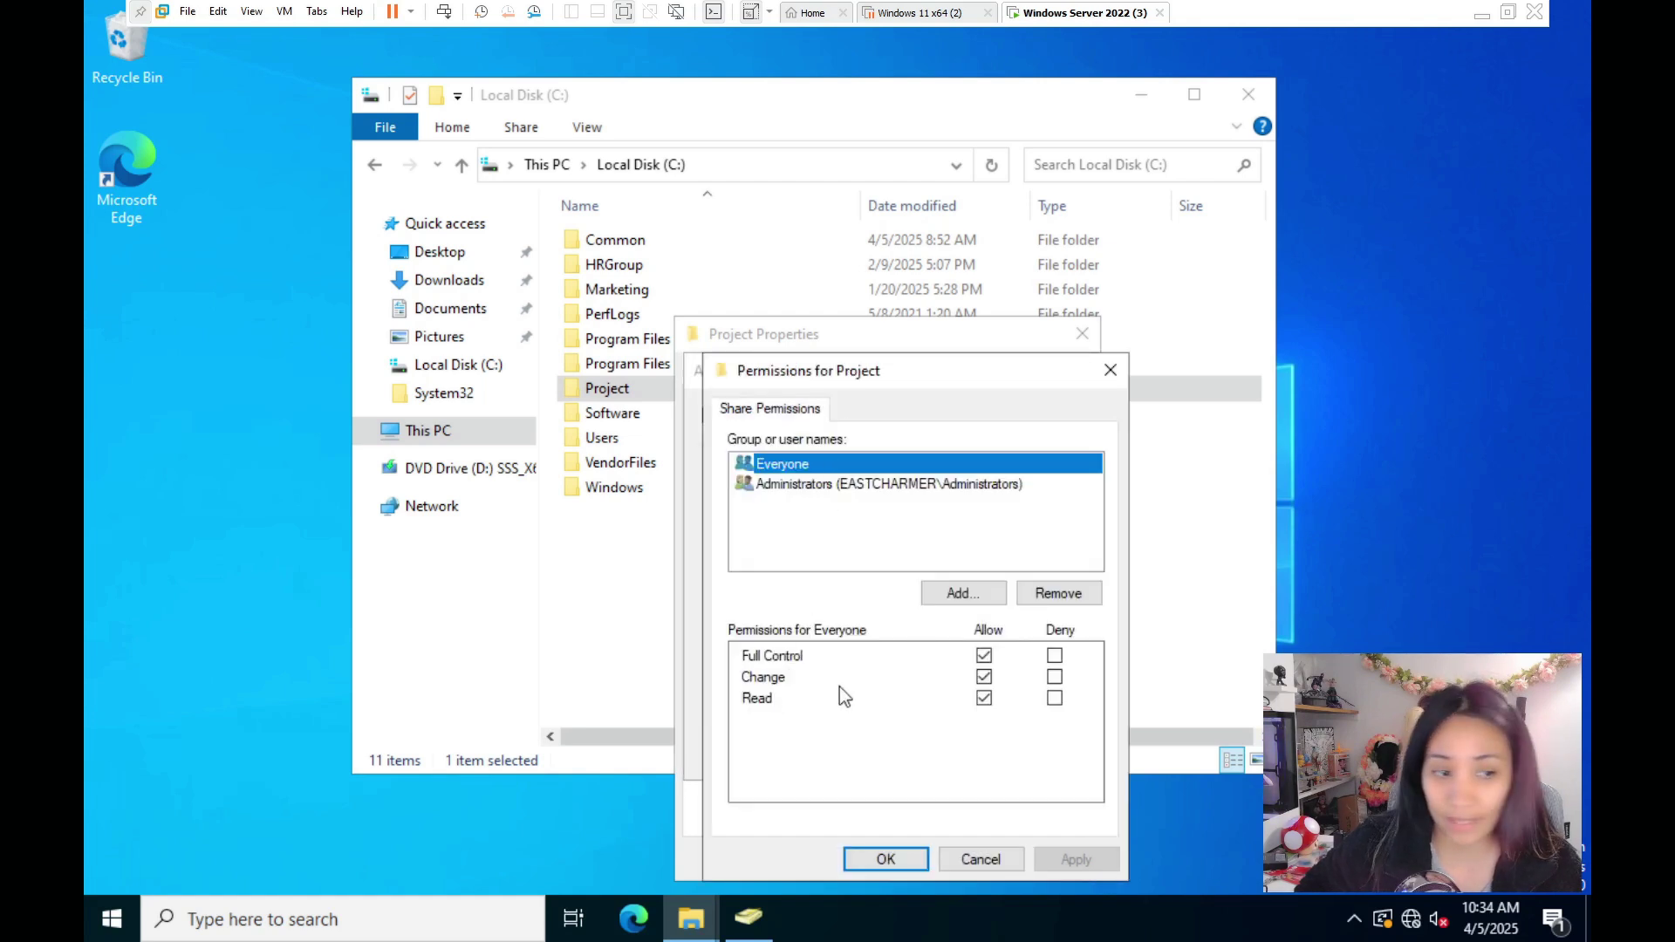
left_click(885, 860)
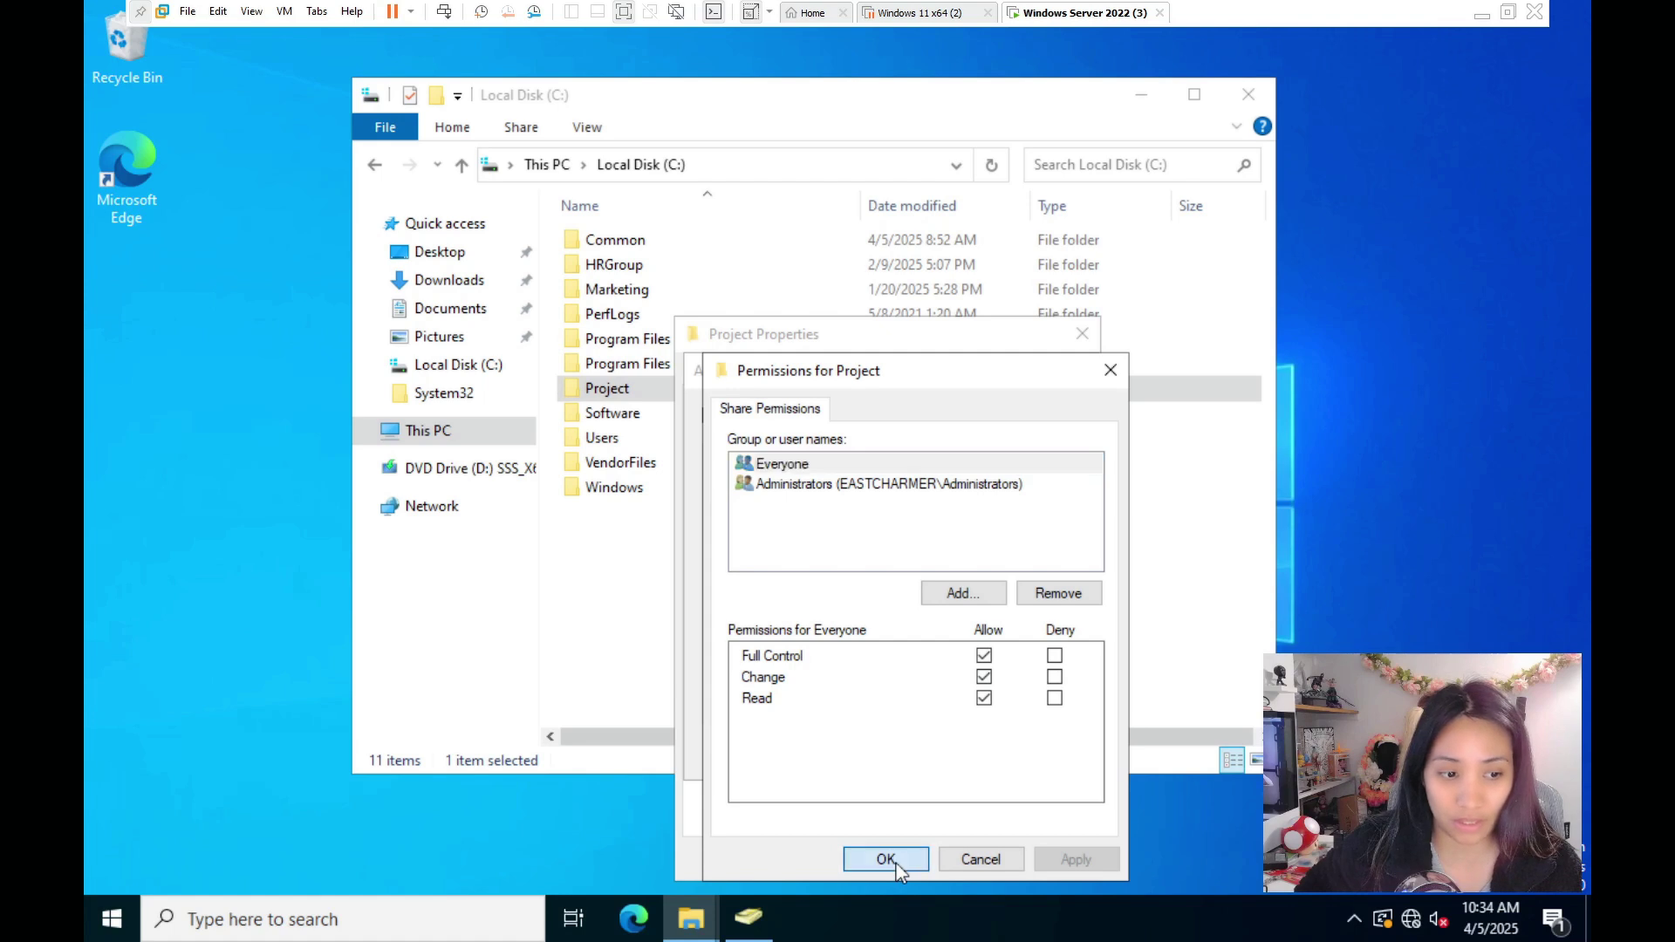
key("Return")
key("Return")
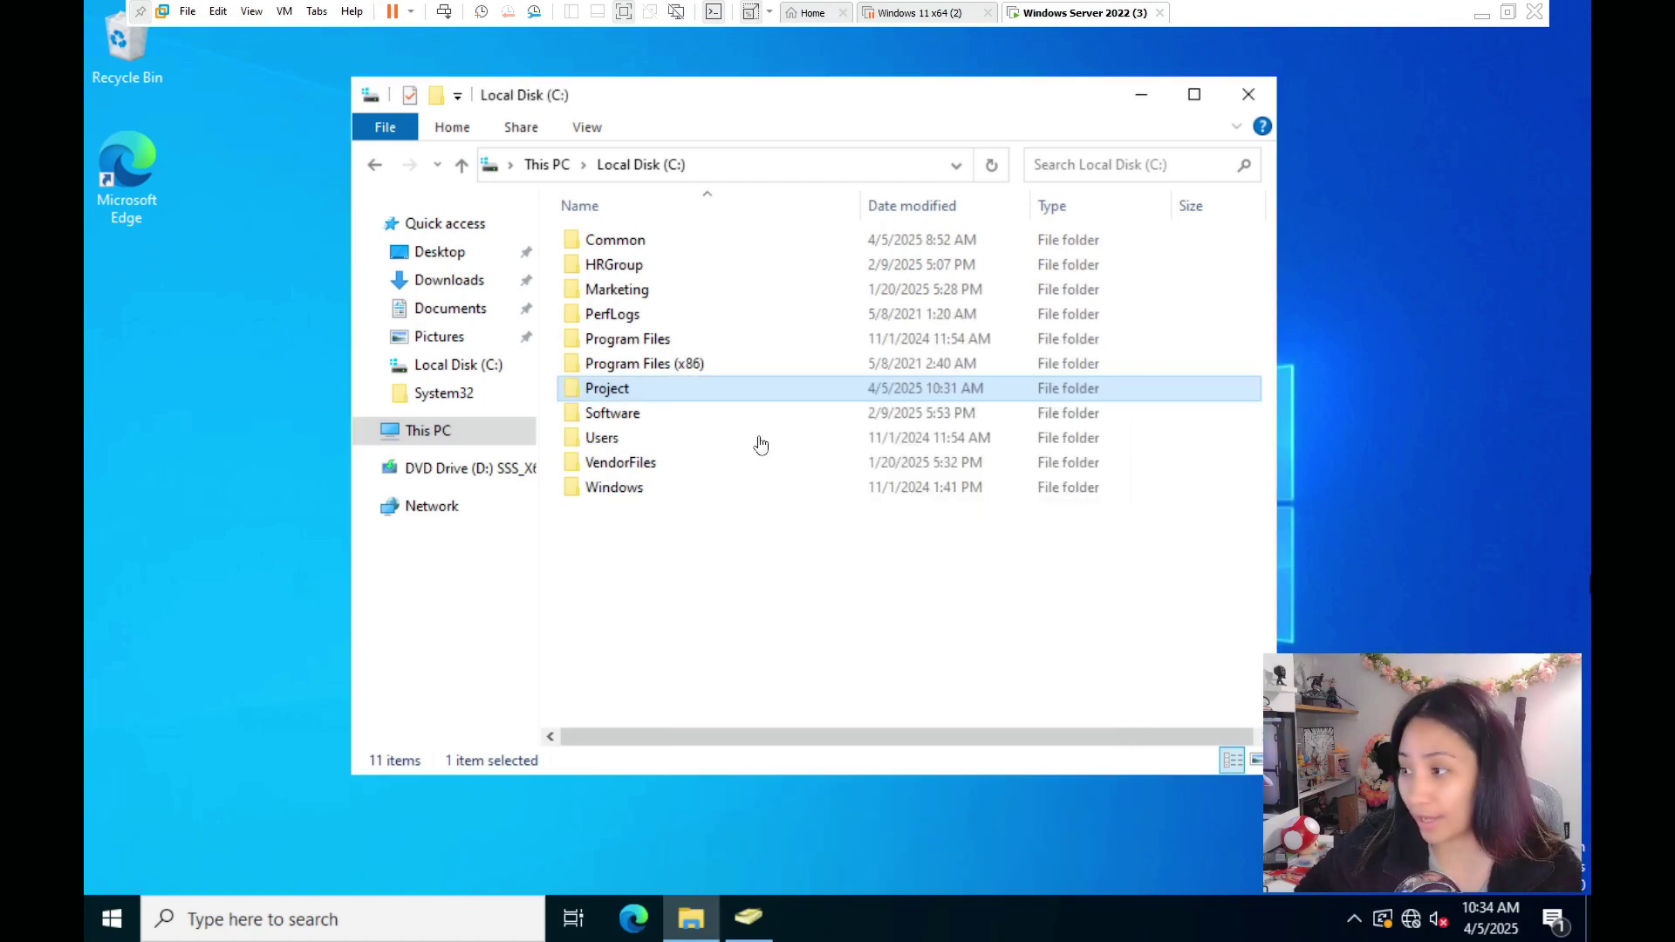
double_click(648, 393)
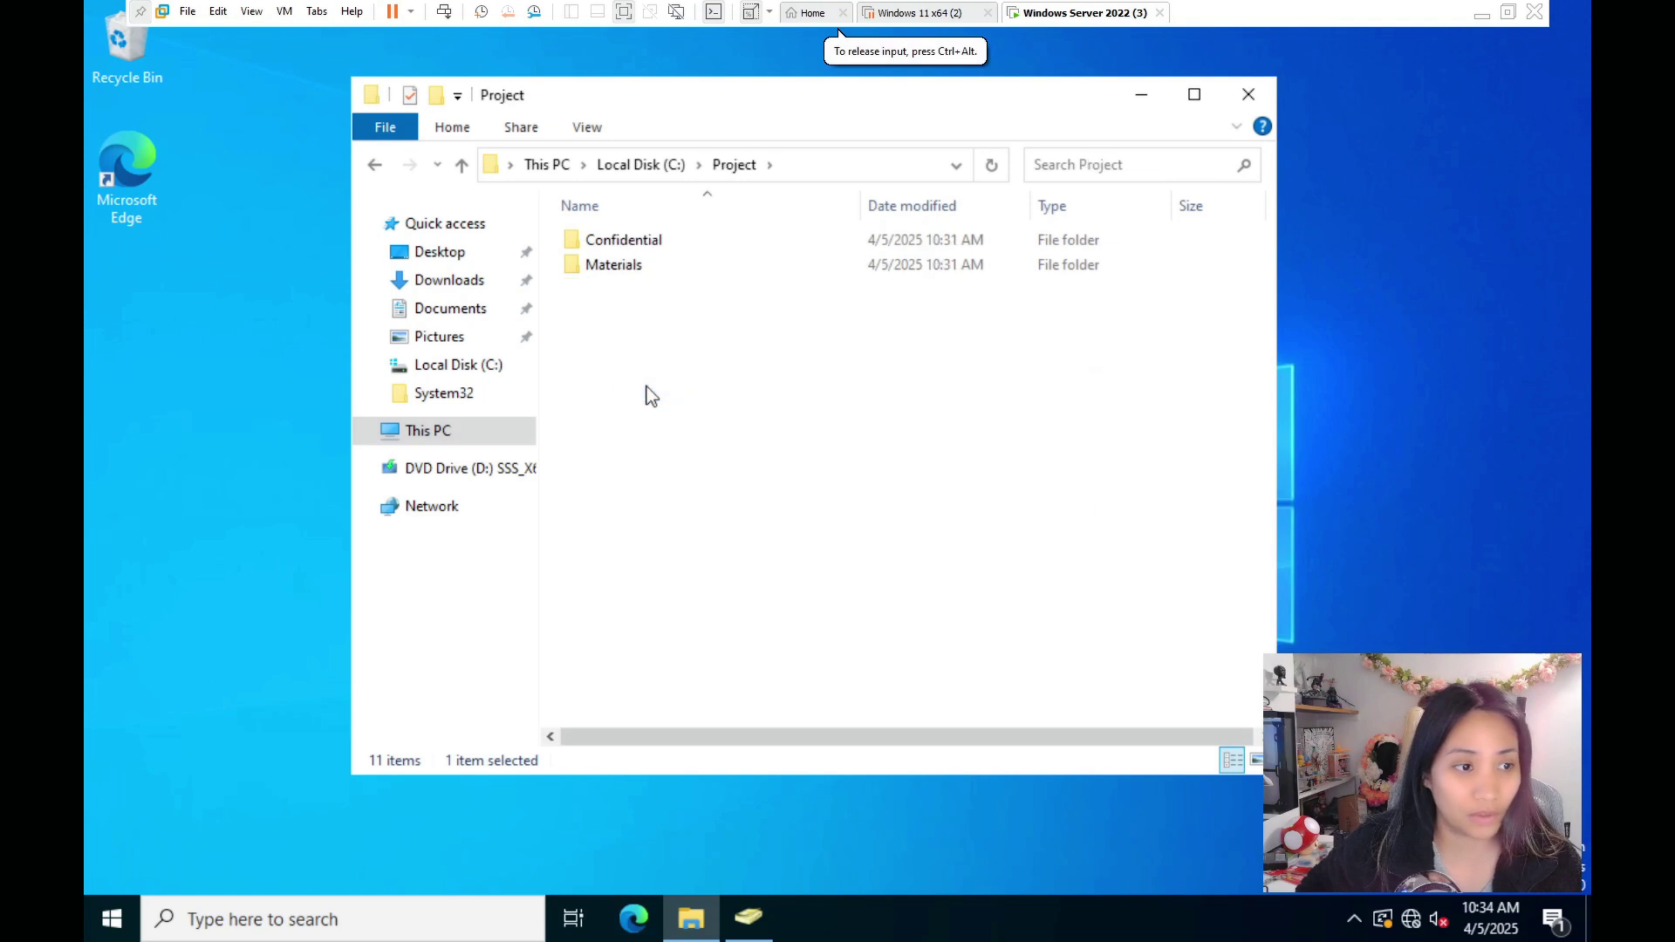
left_click(642, 247)
right_click(668, 238)
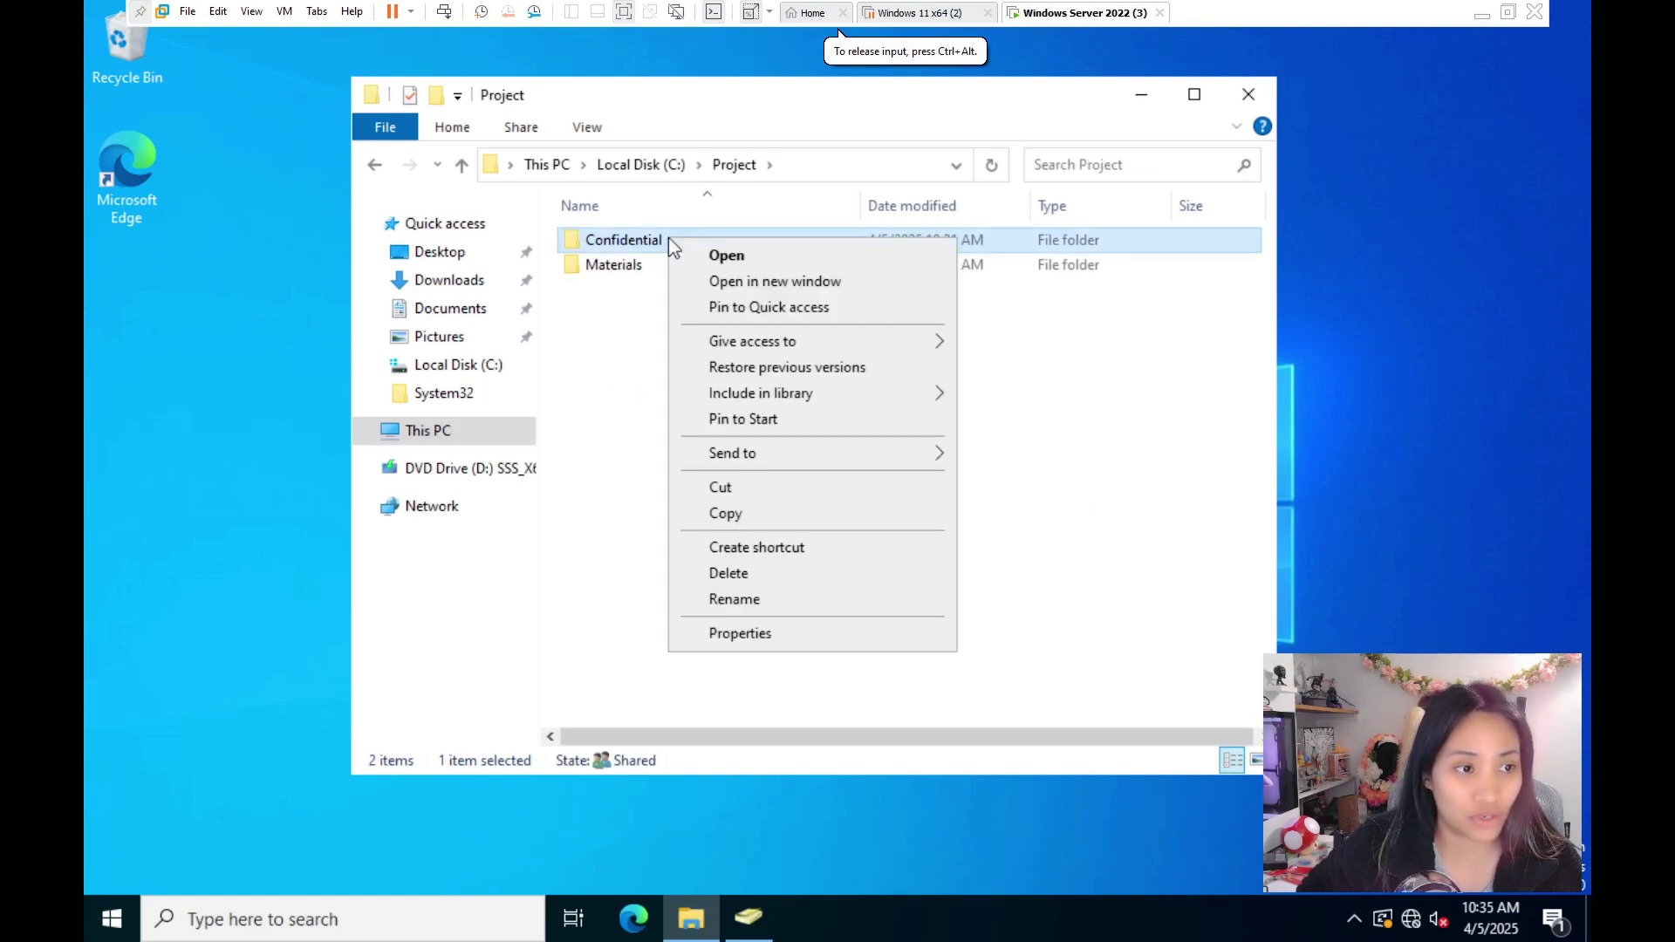
left_click(790, 634)
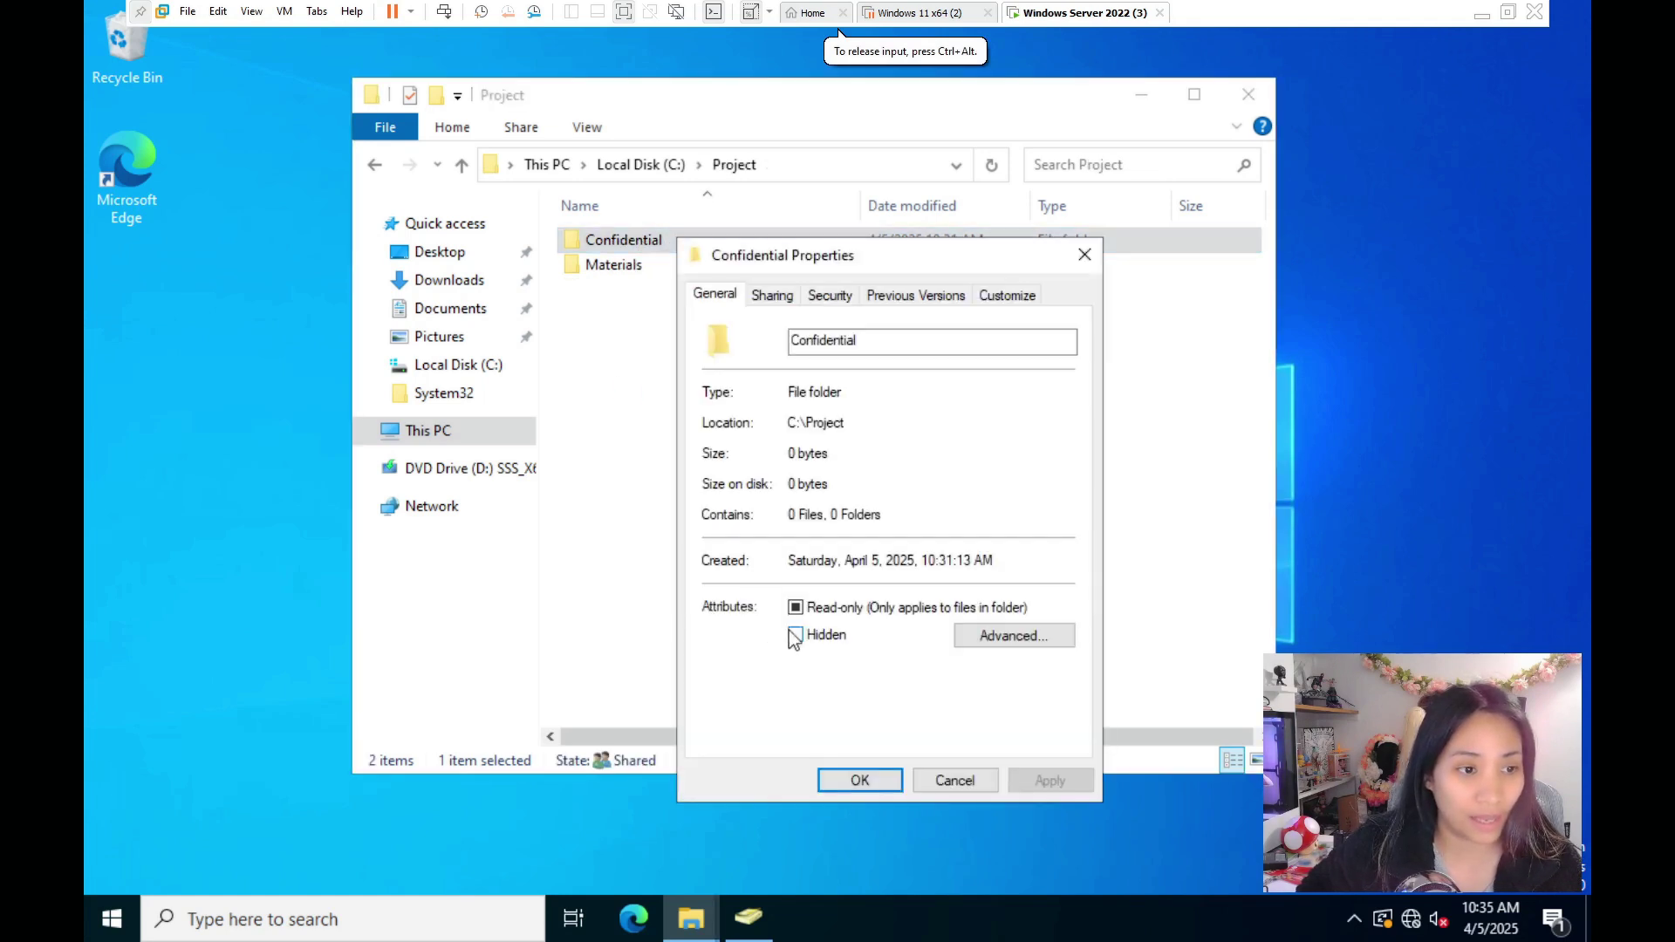
left_click(772, 296)
left_click(755, 452)
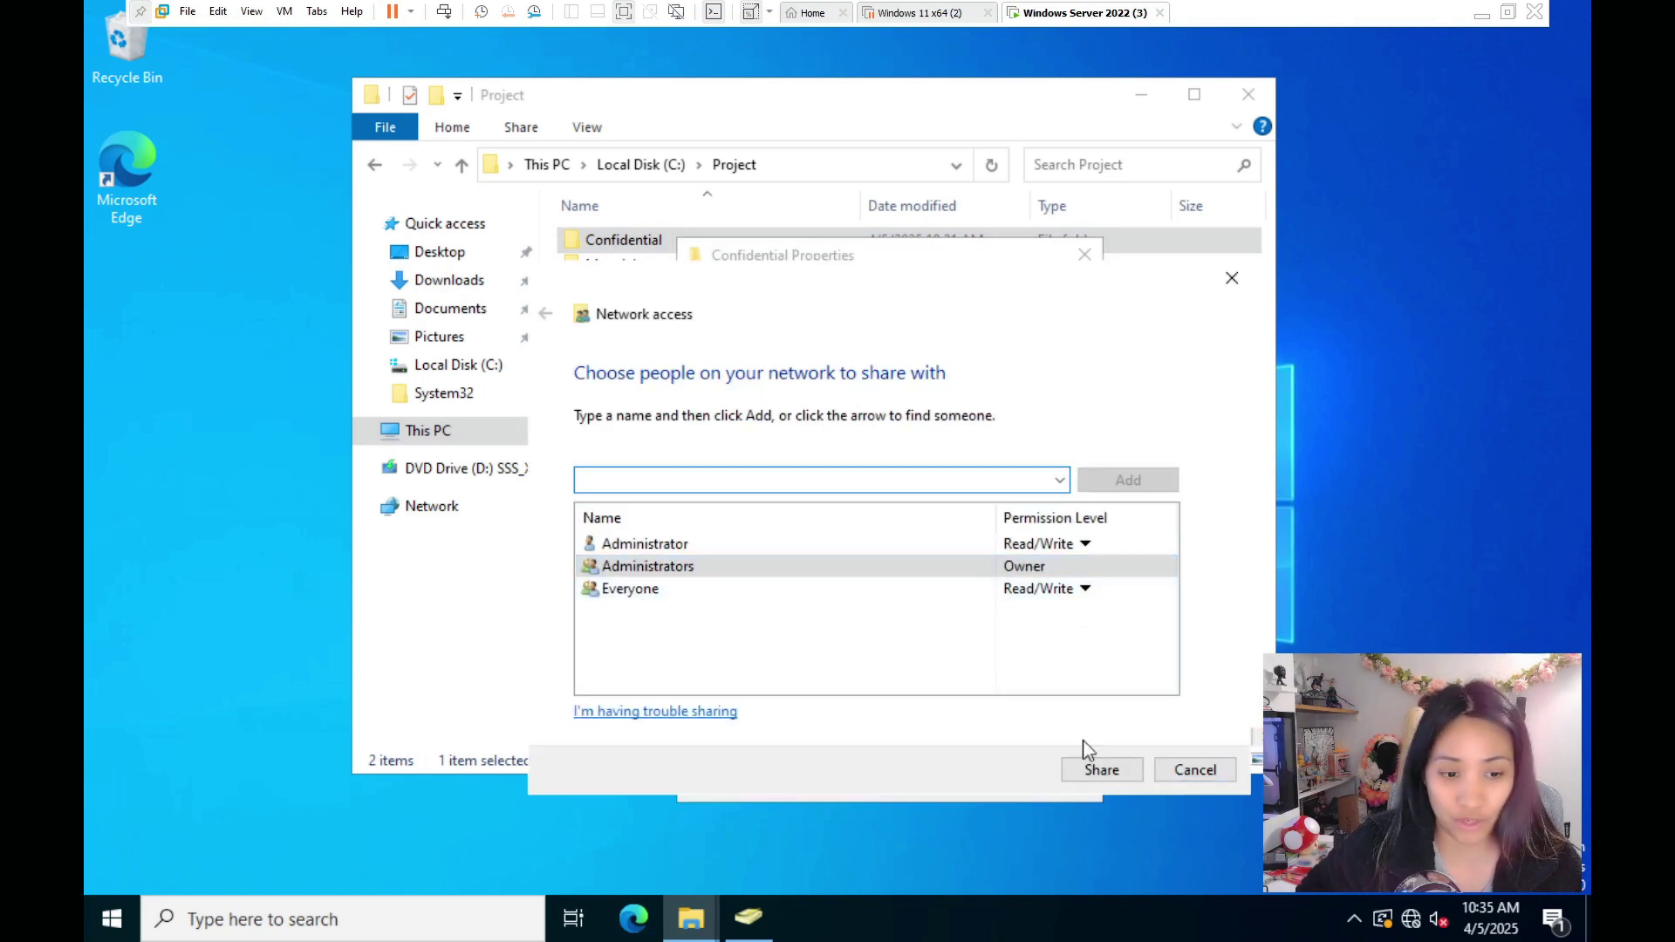
left_click(1195, 767)
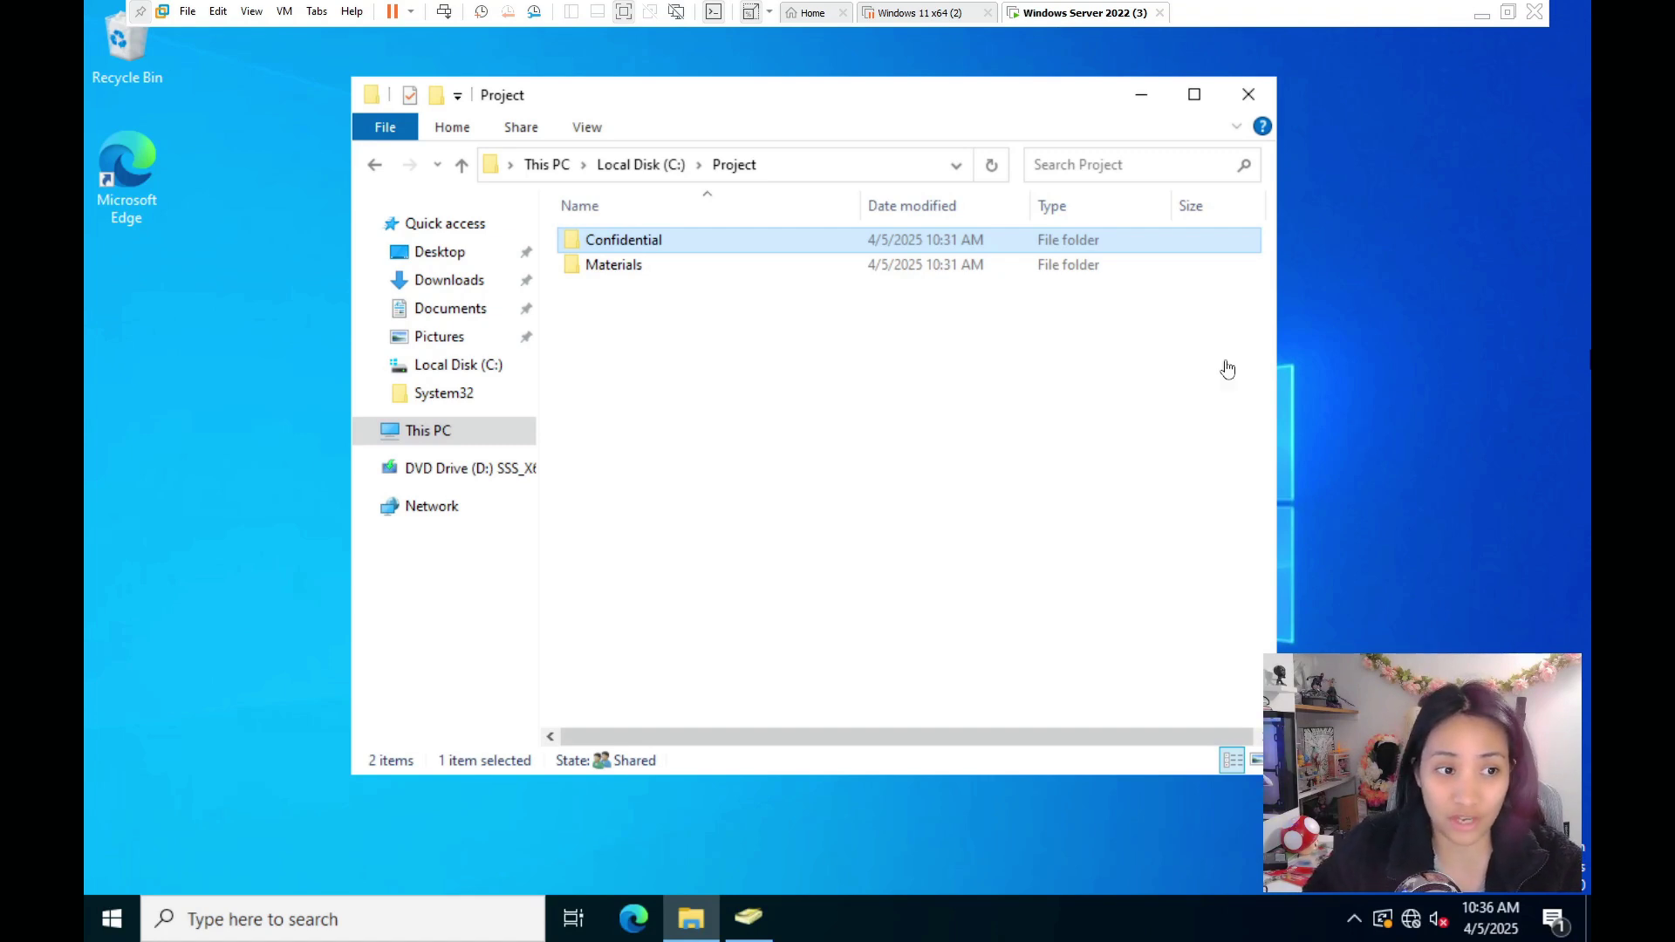
- Add the new domain user to Confidential's security permissions and untick Allow Modify
right_click(689, 240)
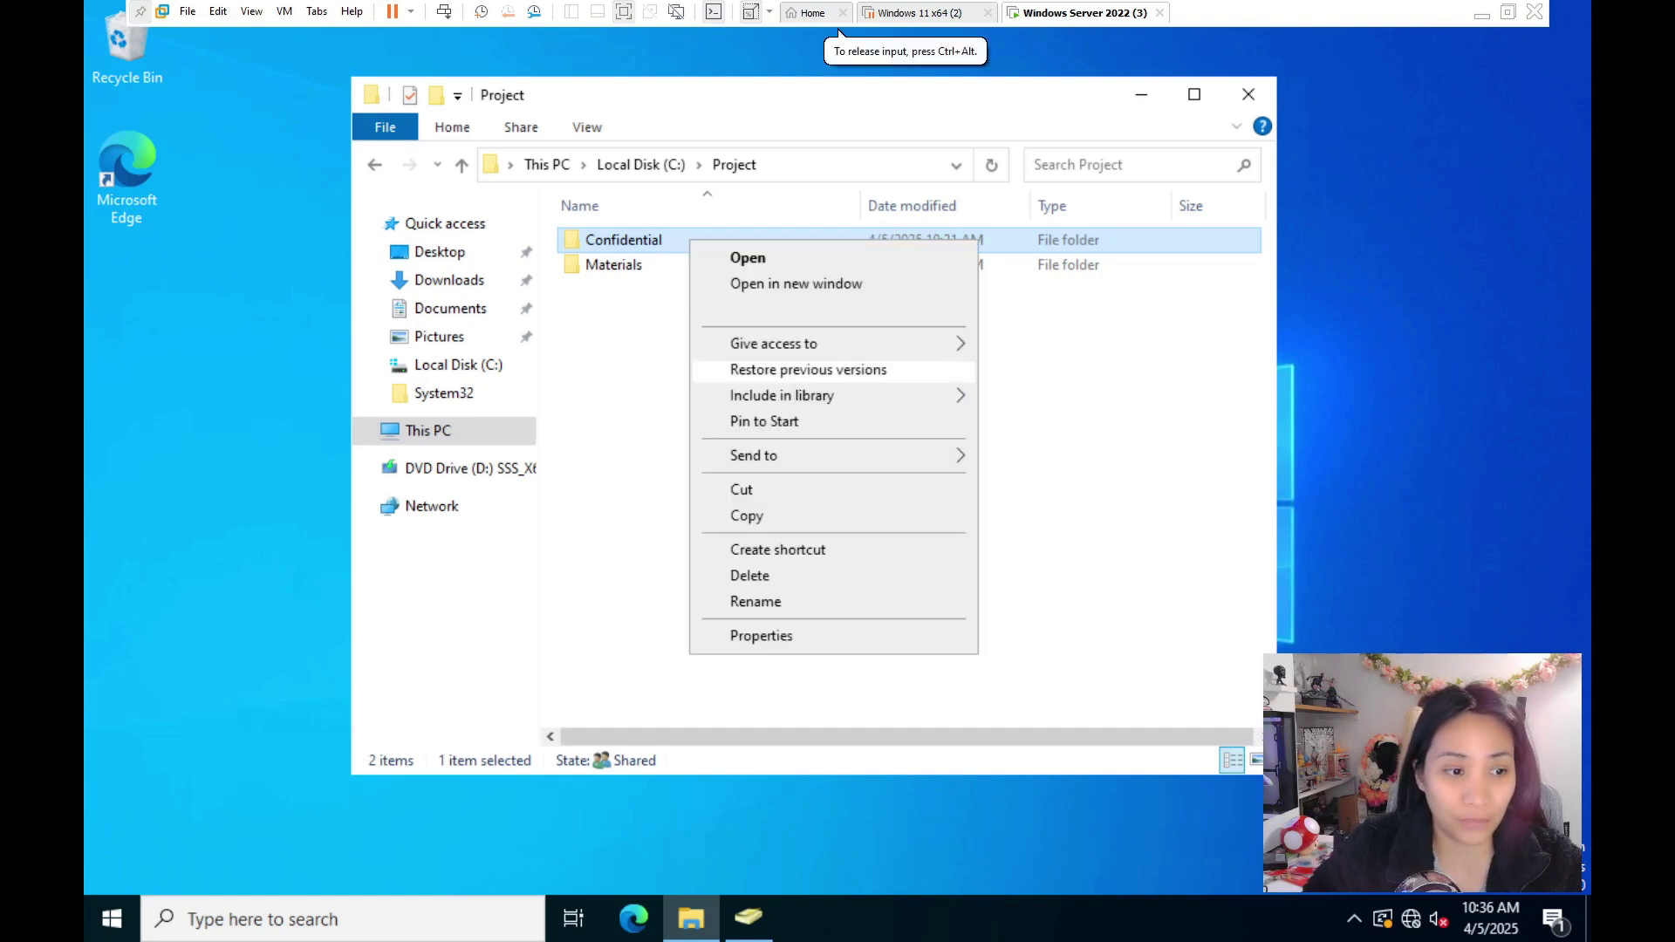
left_click(759, 636)
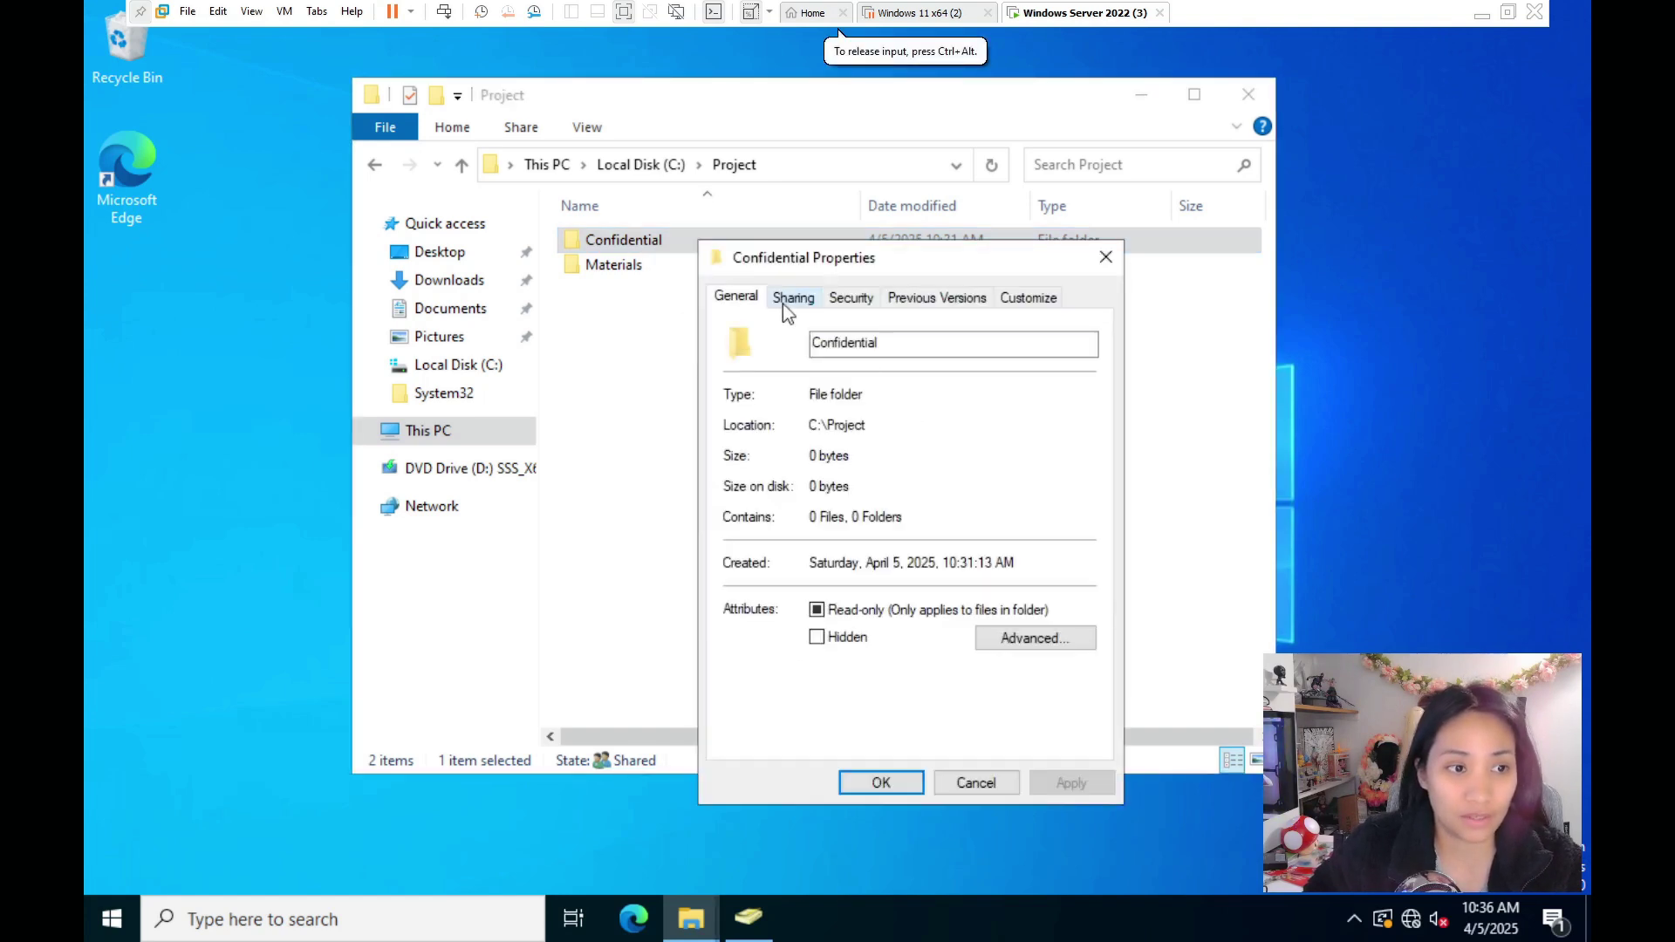
left_click(840, 303)
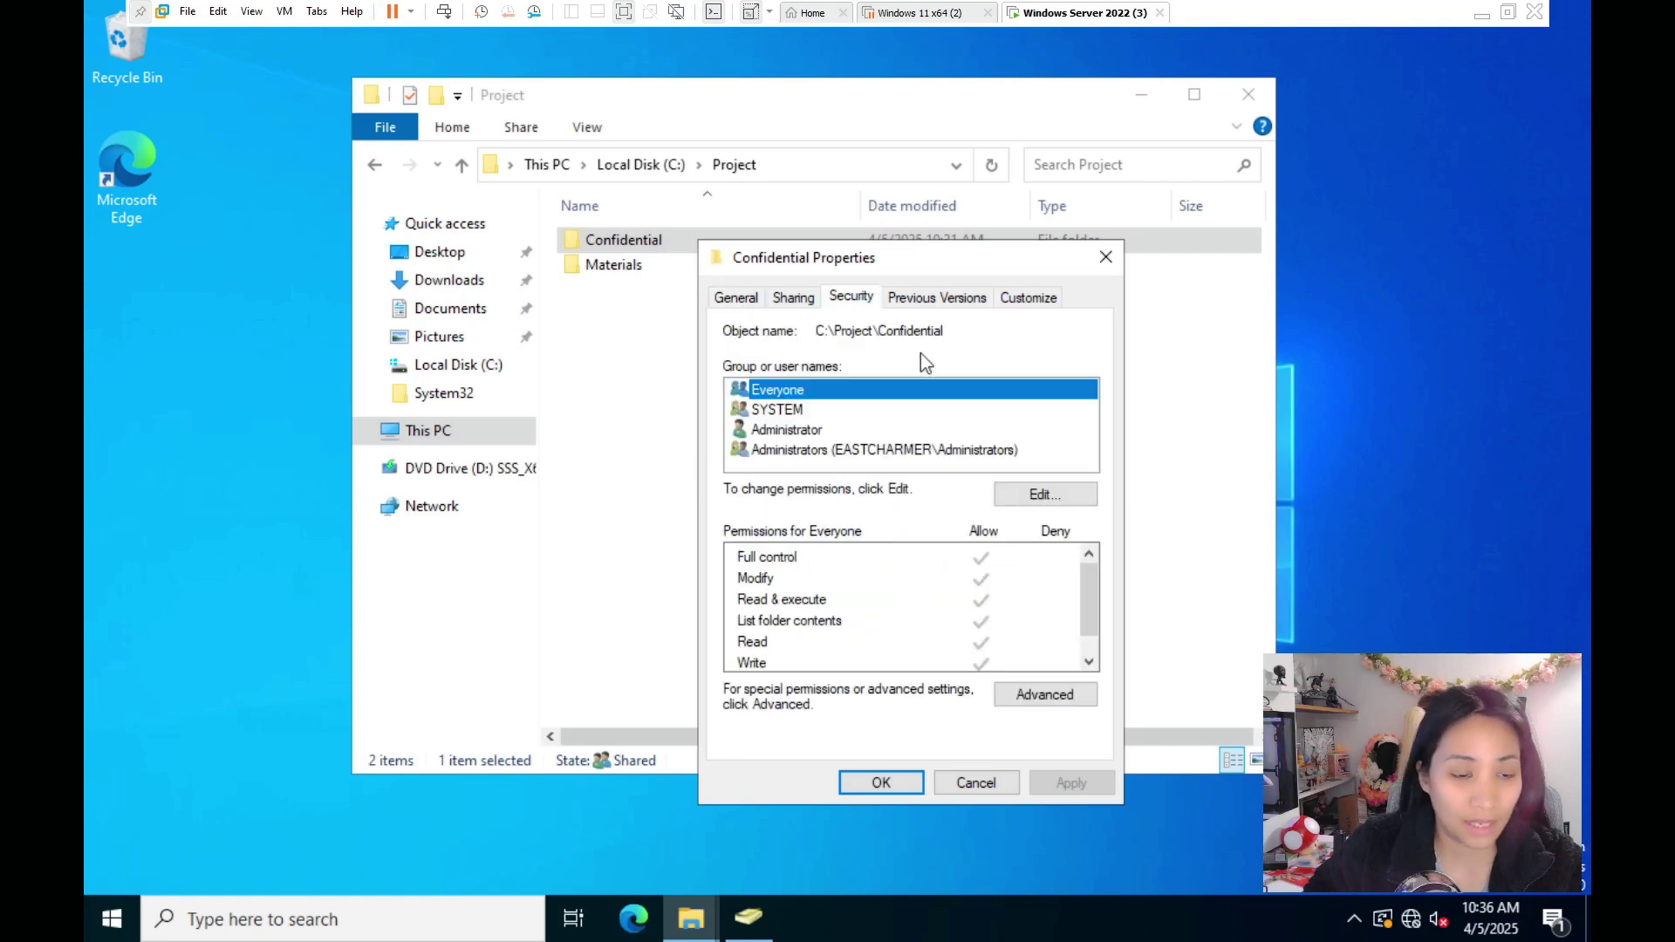
left_click(1040, 495)
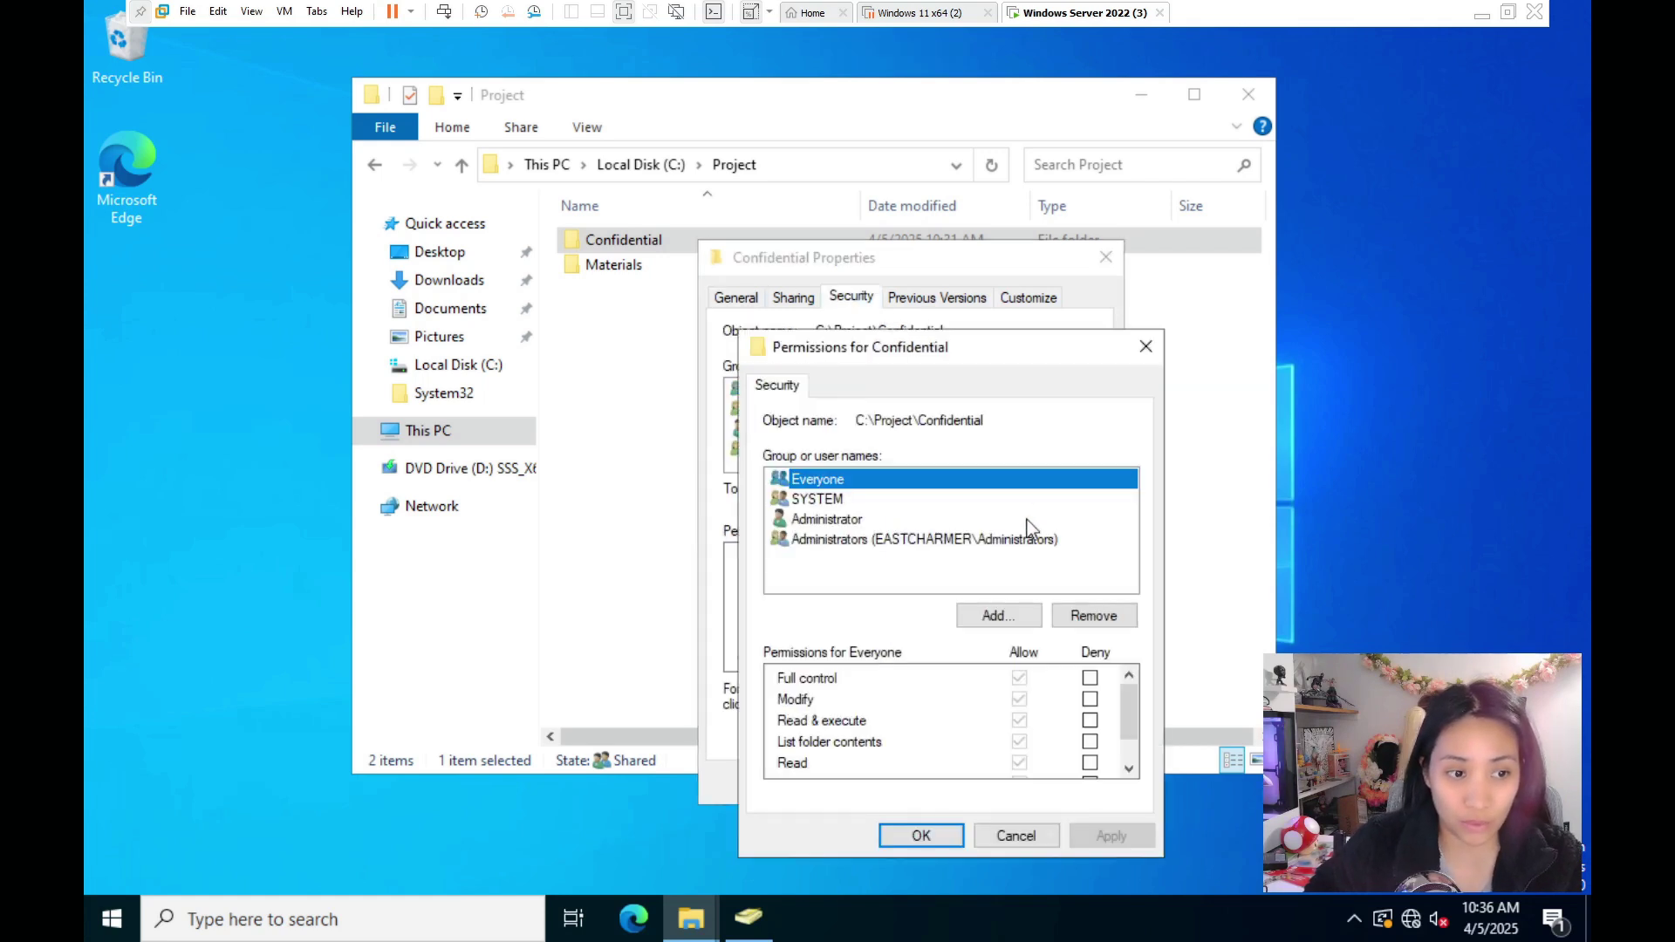
left_click(997, 617)
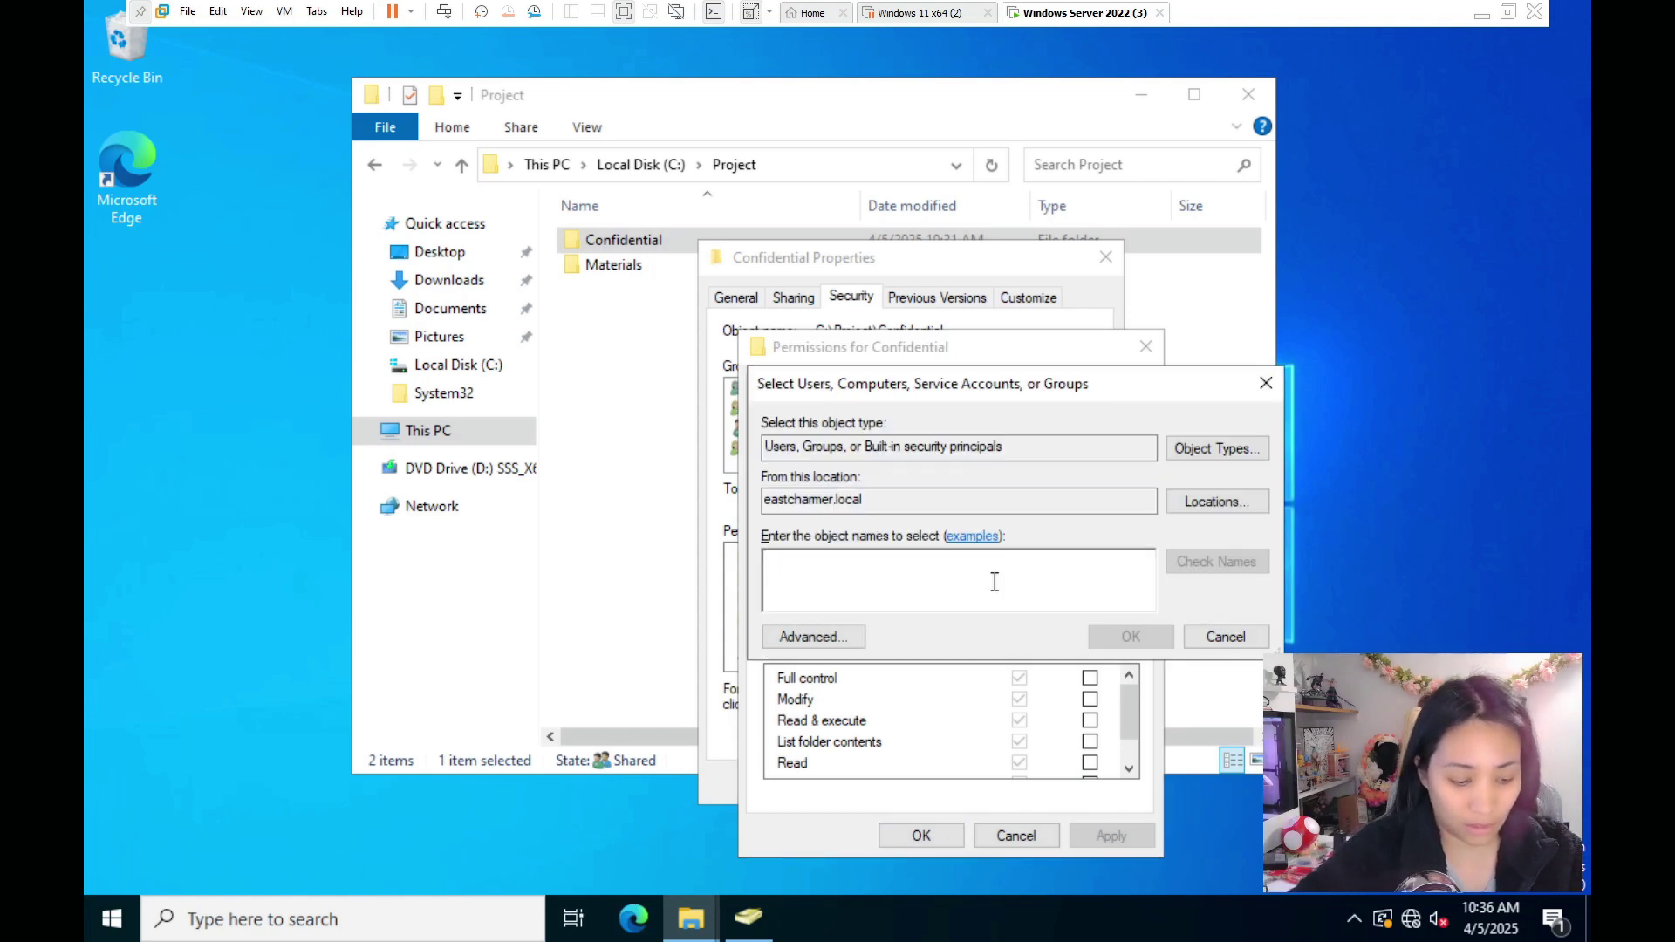
type("jdoe")
left_click(1130, 636)
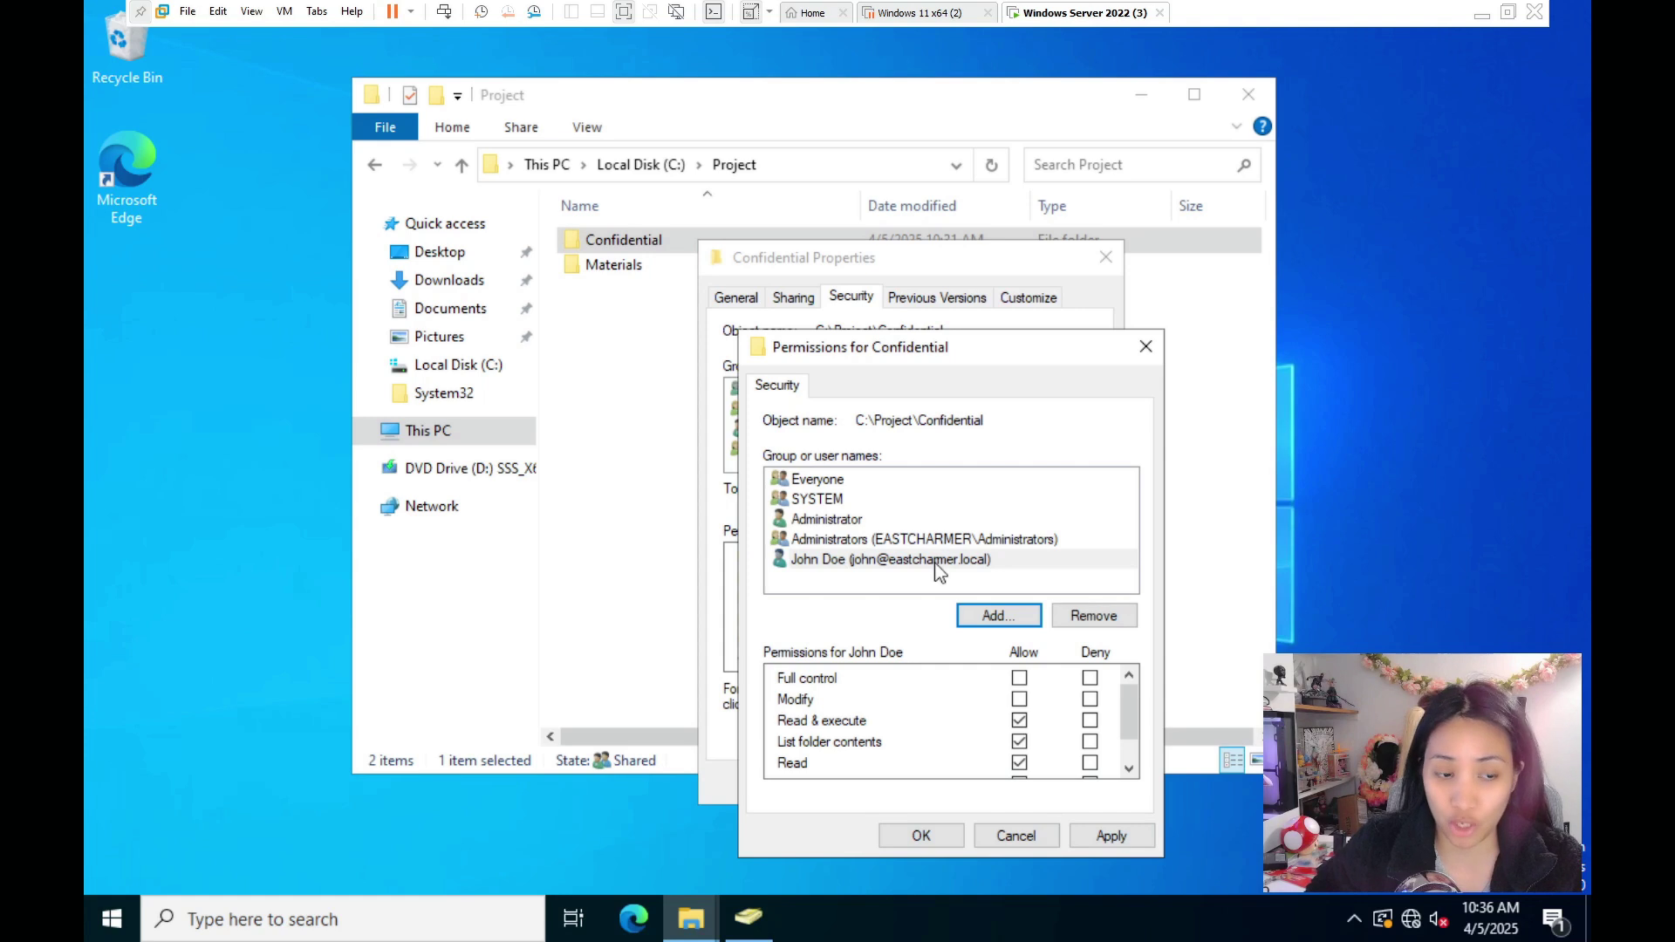
left_click(1018, 699)
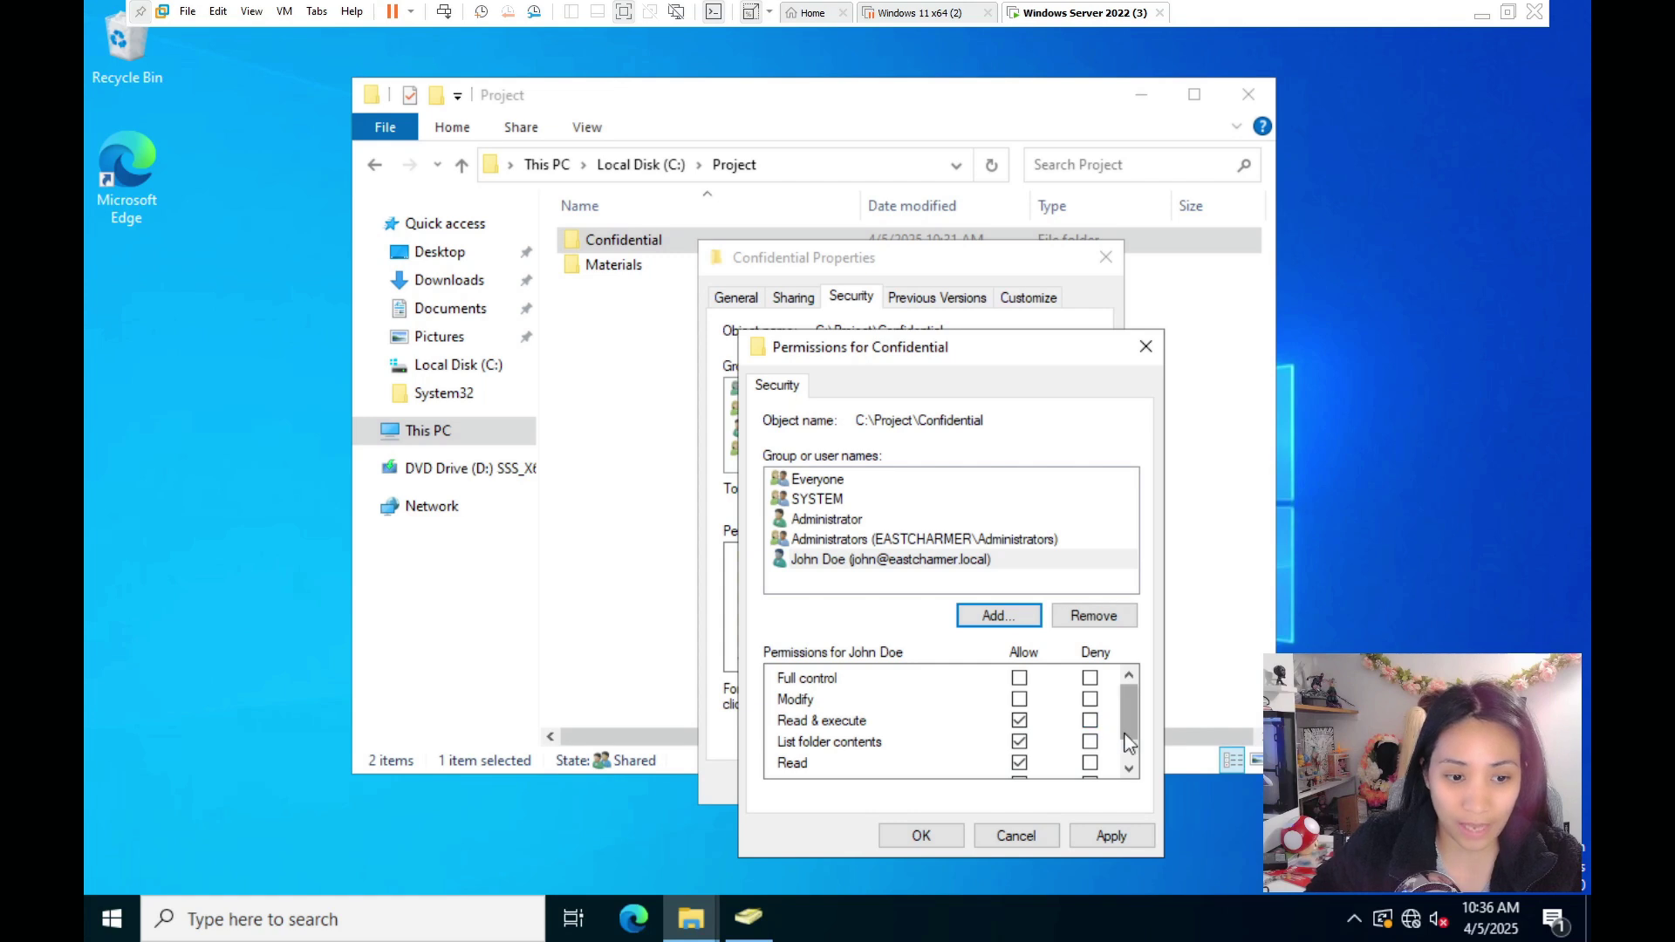
- Deny the new user Read on Confidential, accept the security warning, and close the editor
left_click(1129, 769)
left_click(1090, 741)
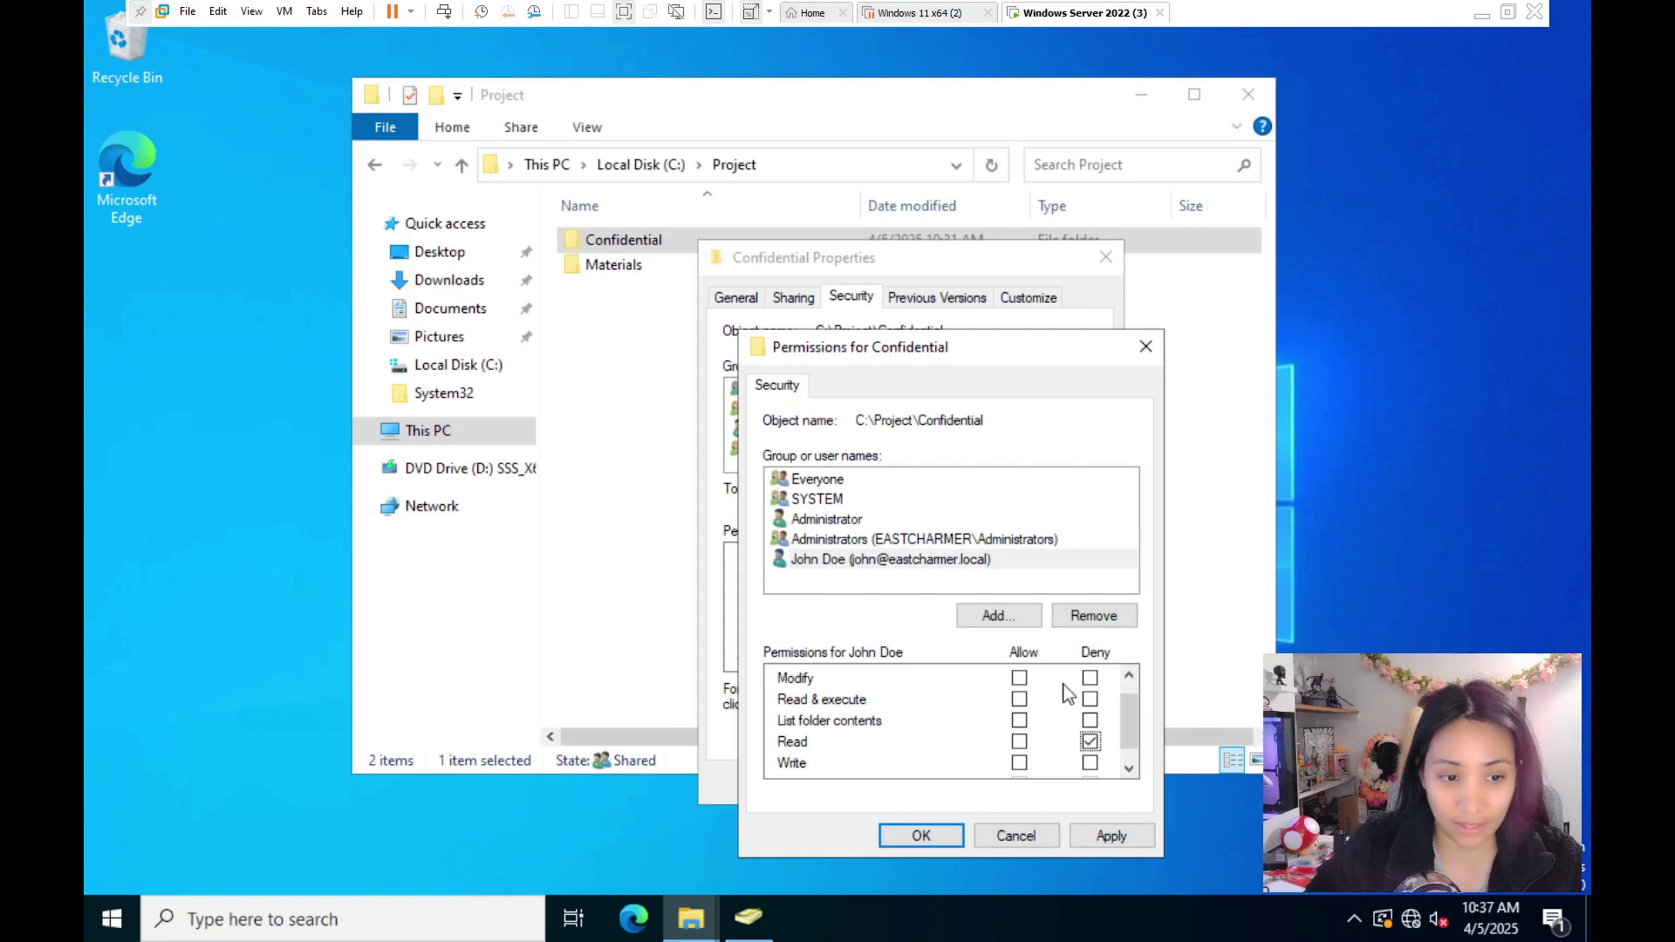
left_click(1112, 837)
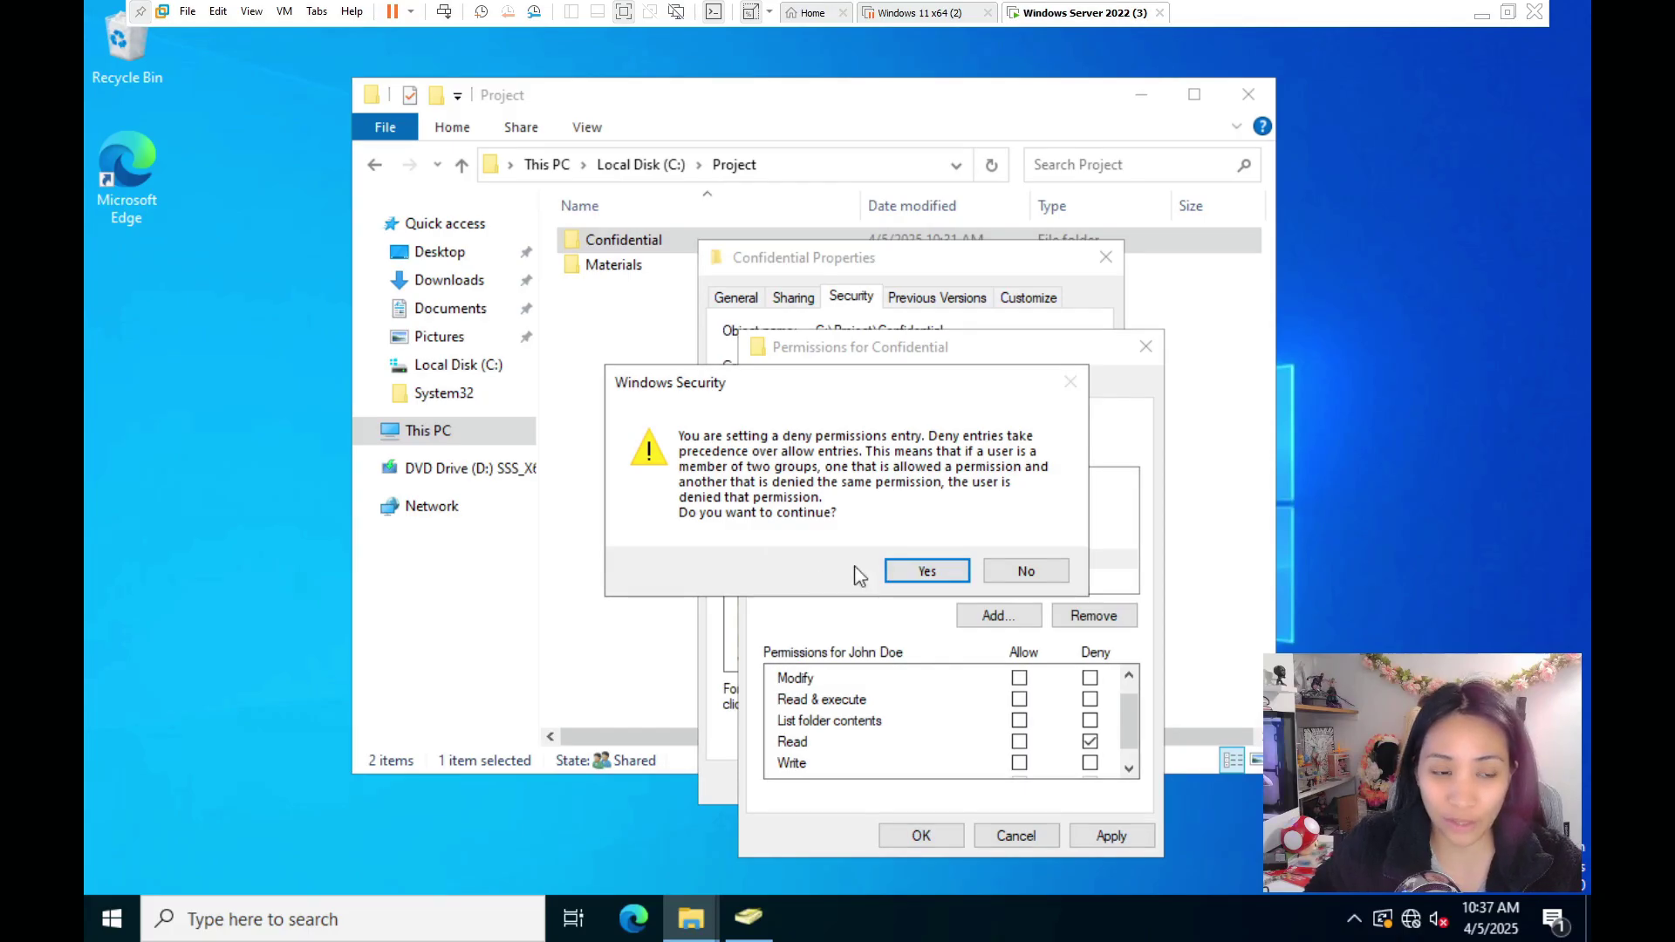
left_click(923, 572)
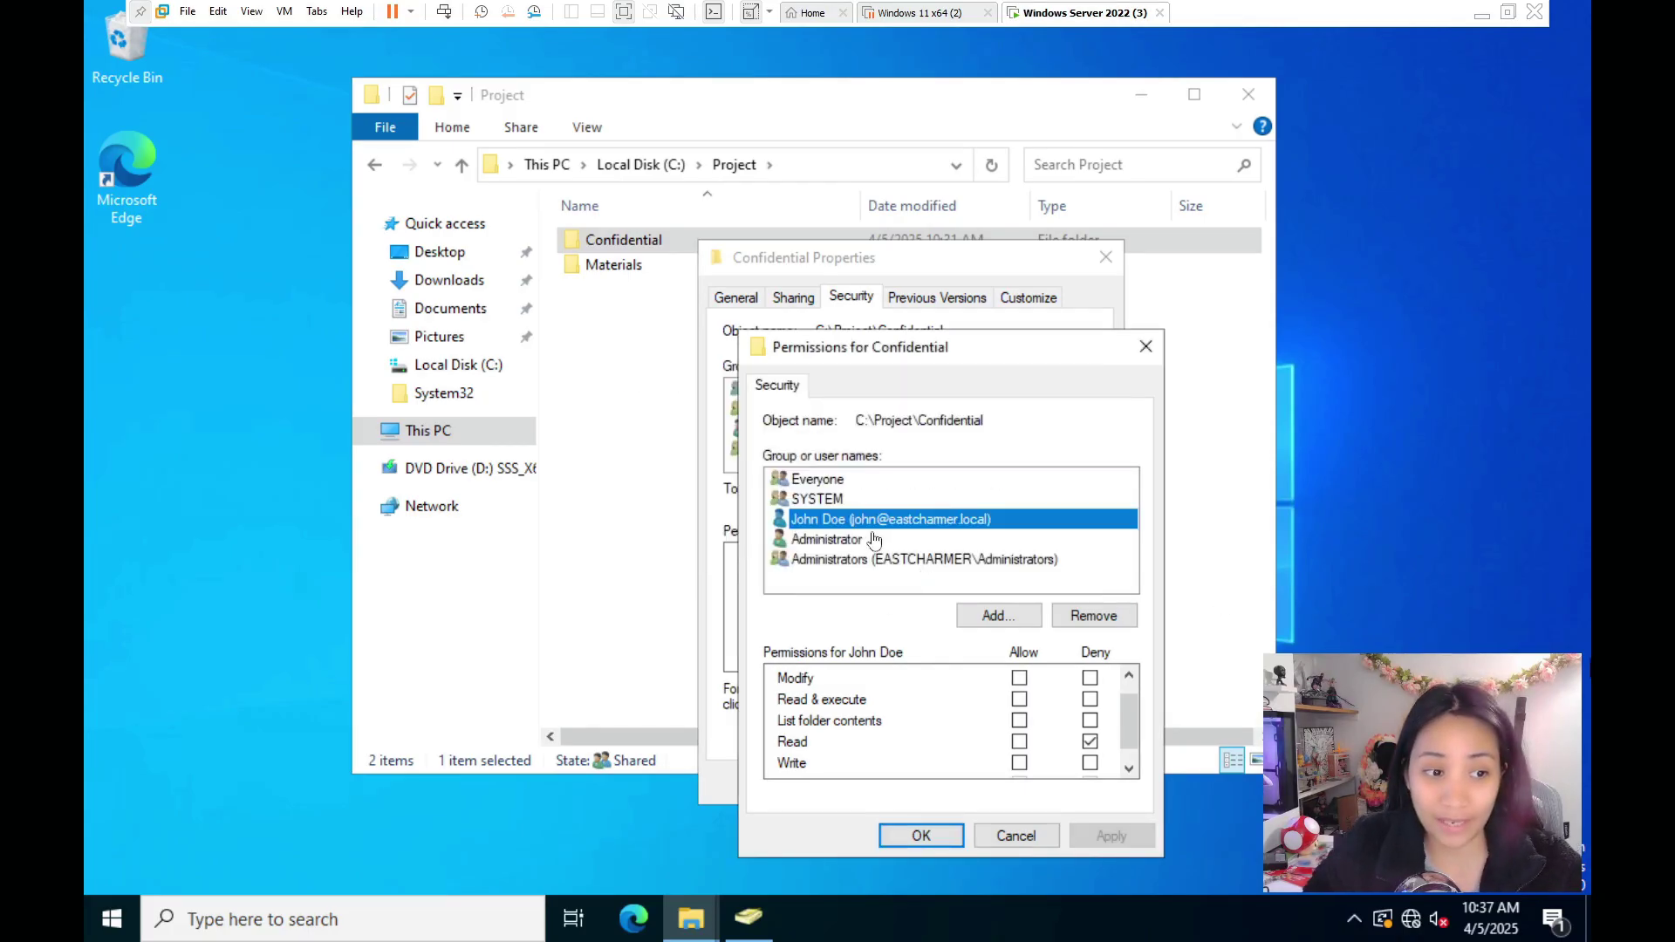
left_click(835, 480)
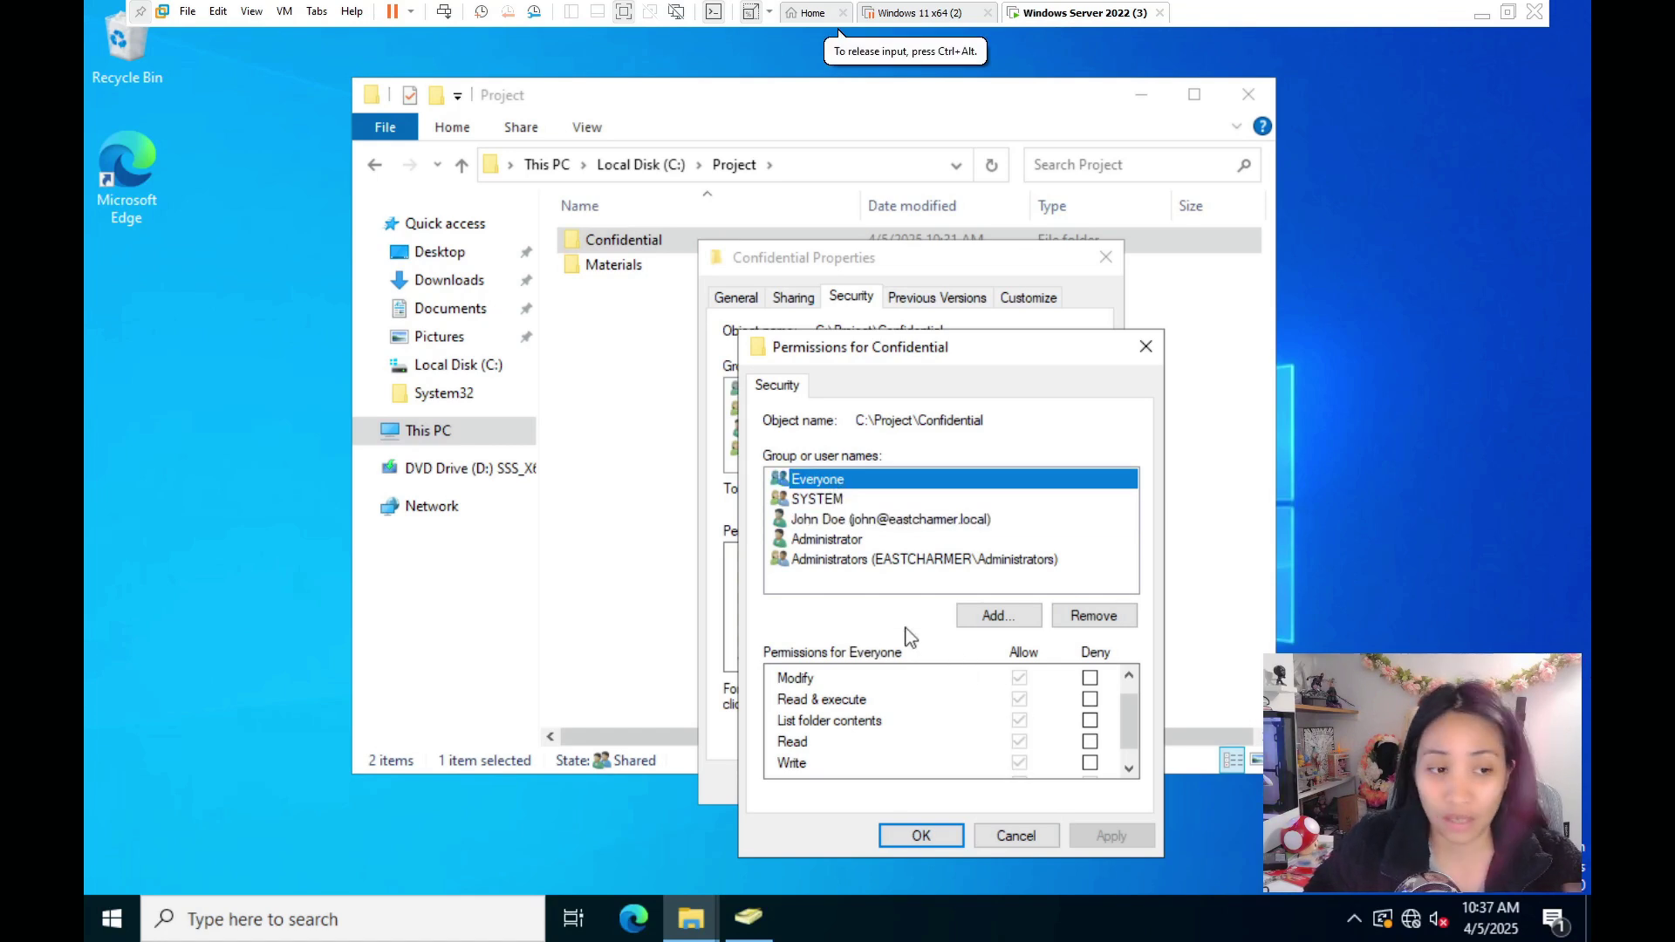
left_click(854, 523)
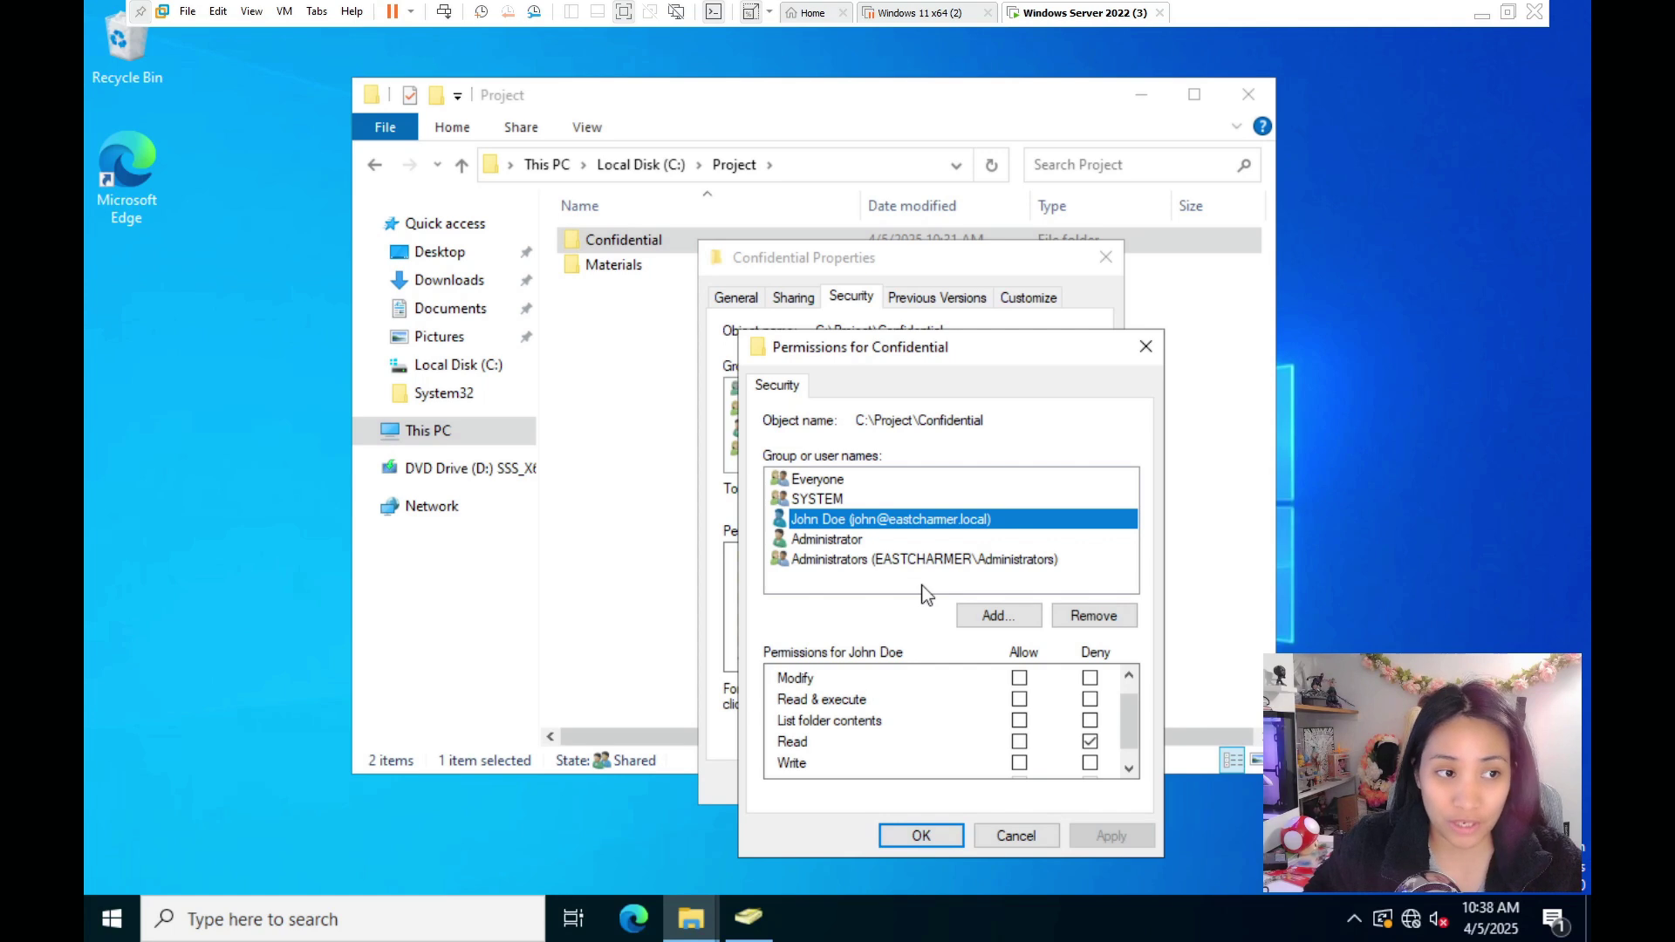
left_click(817, 482)
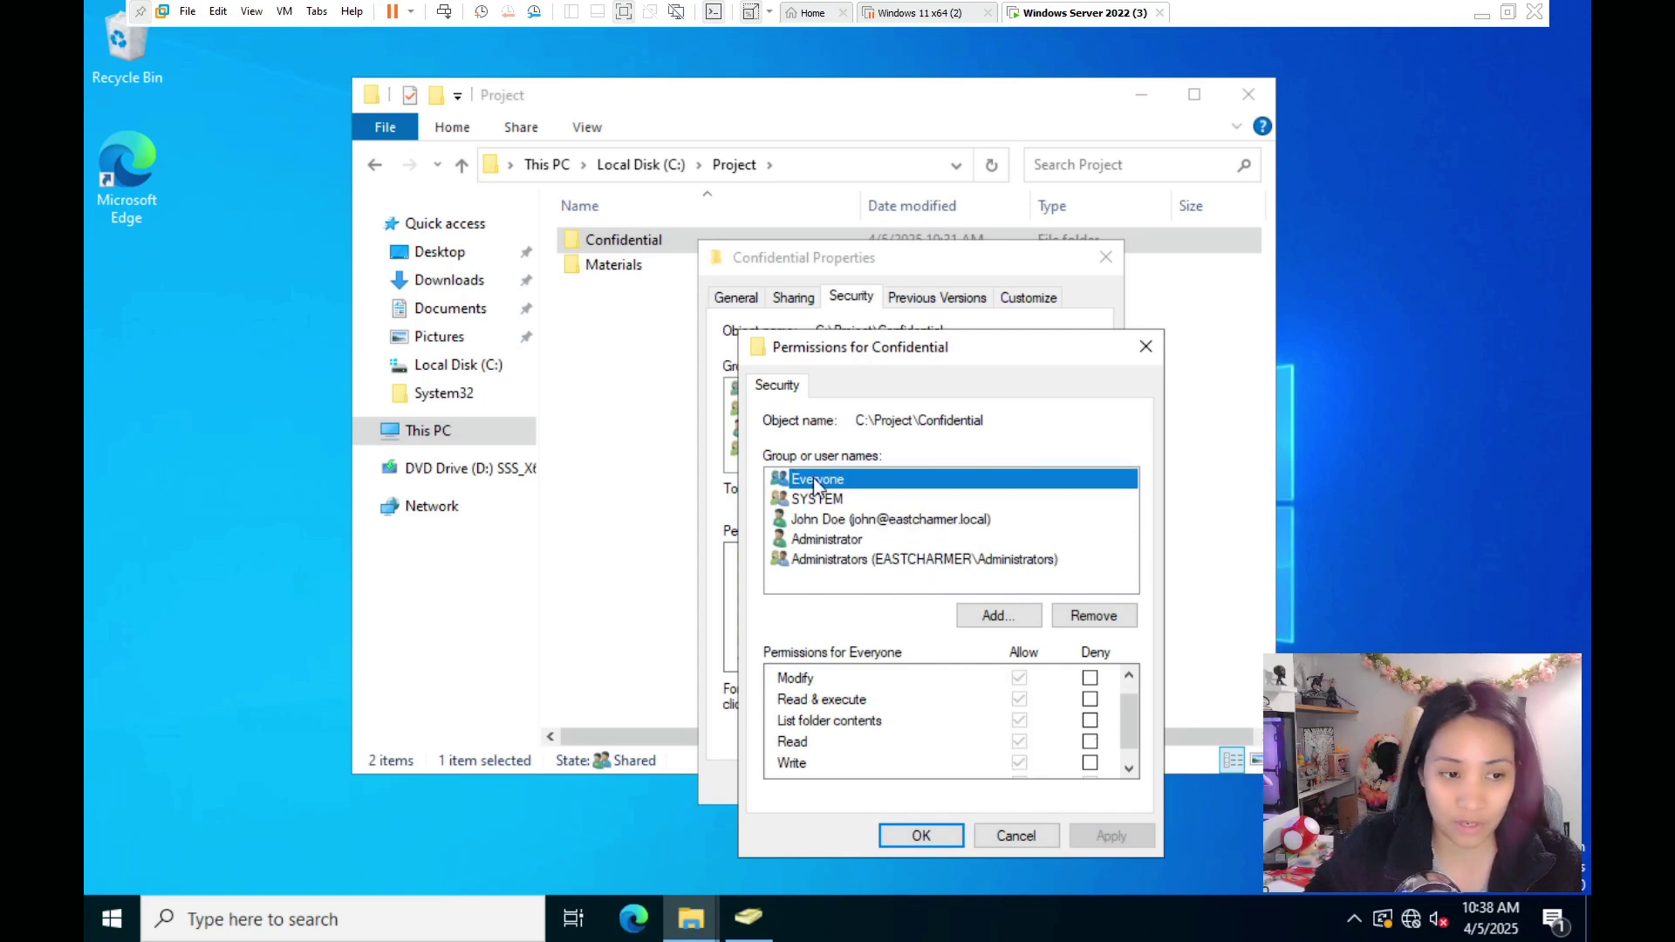
left_click(927, 834)
- Review the Materials folder's security permissions, then close its properties
left_click(911, 785)
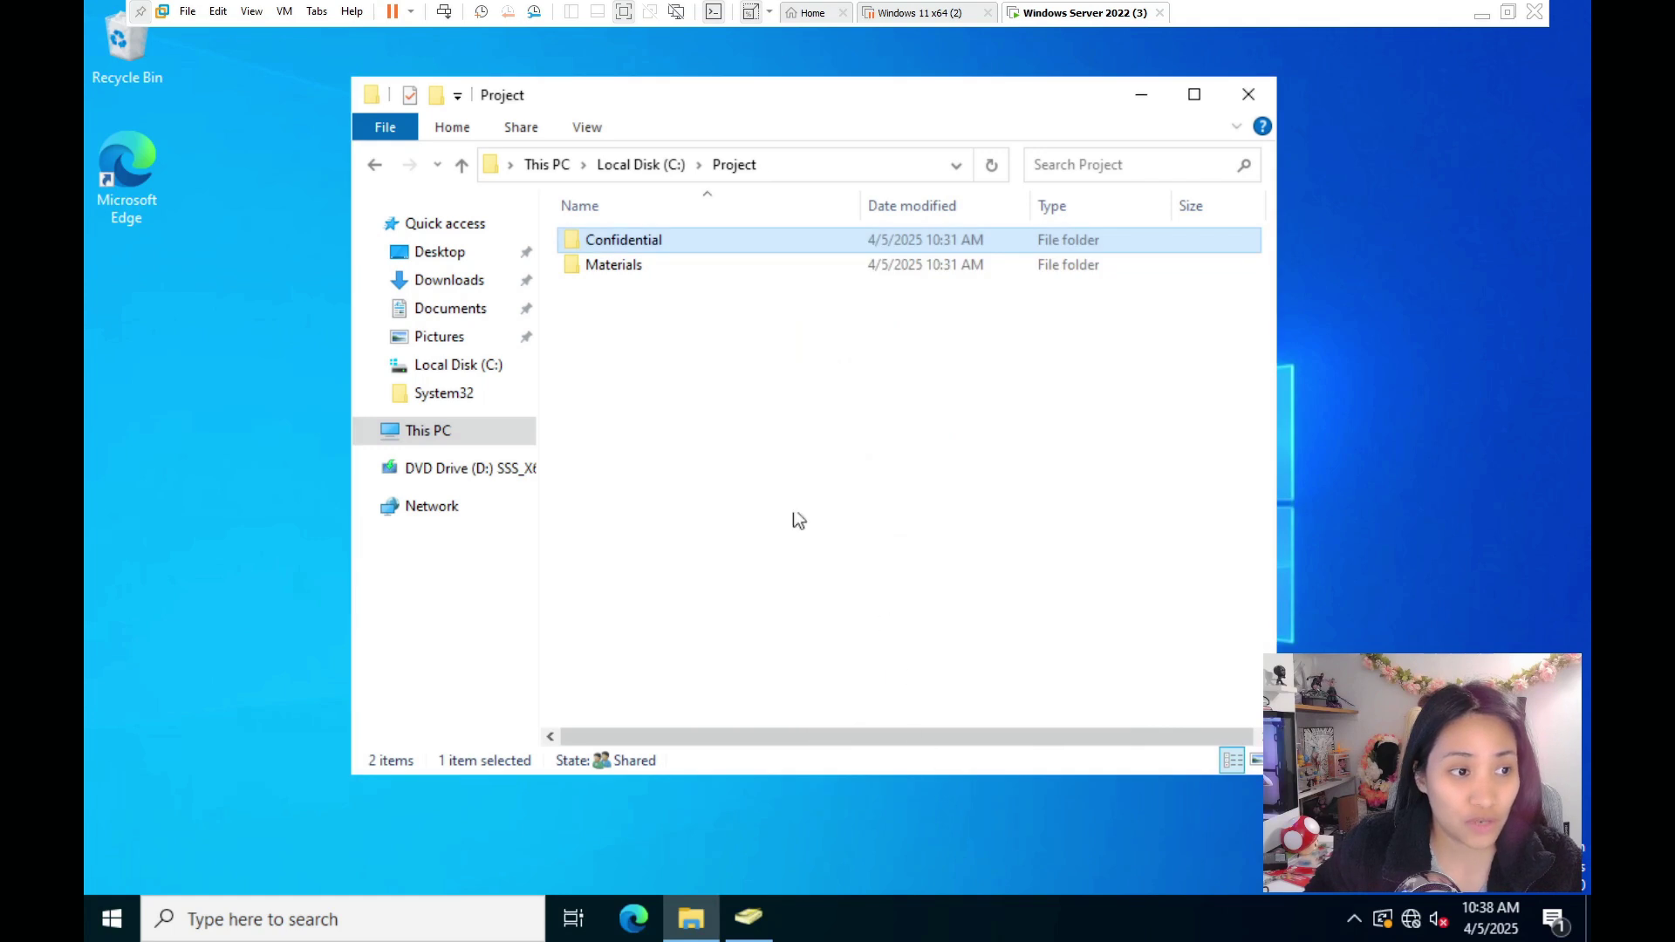
left_click(608, 266)
right_click(621, 266)
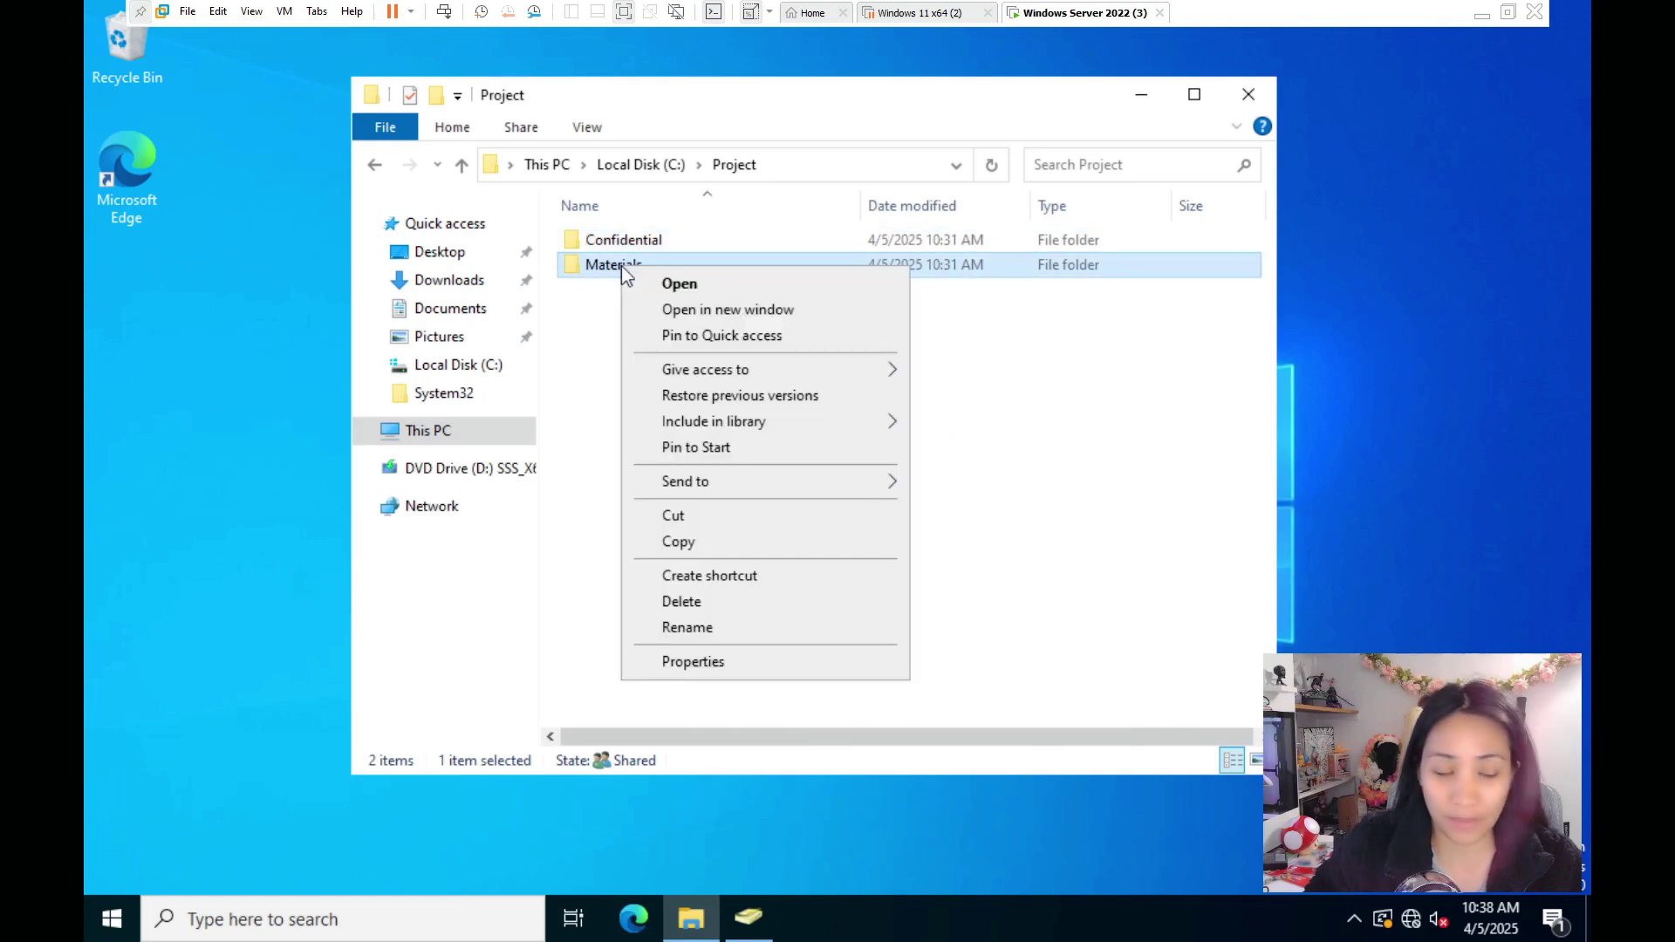
left_click(693, 661)
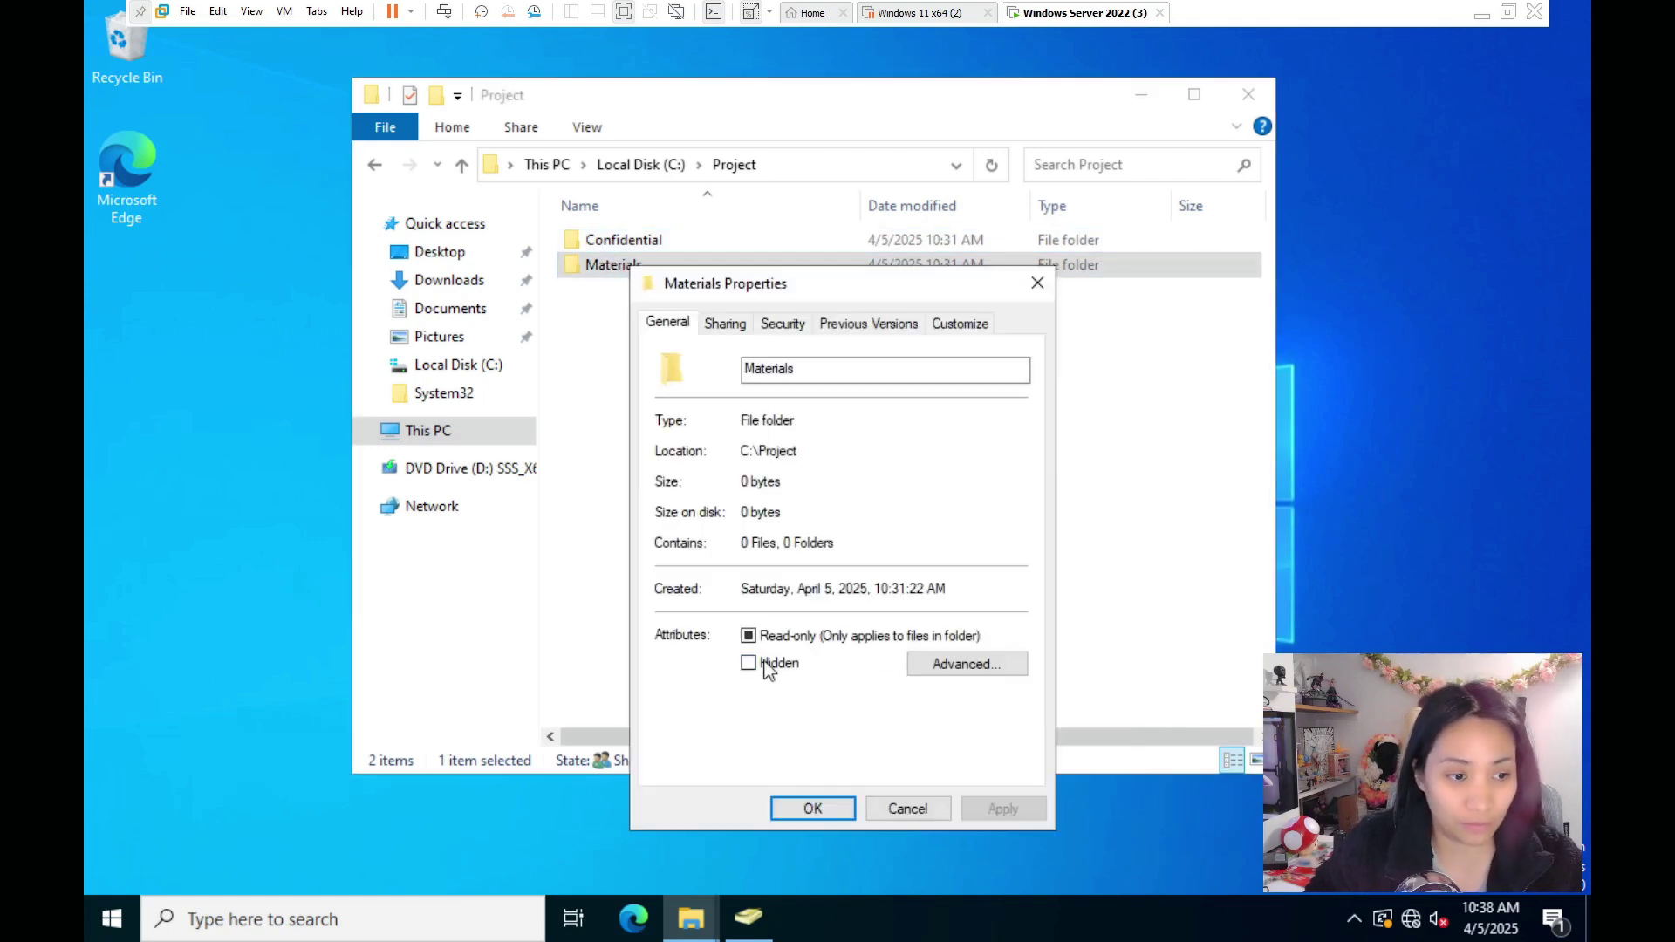
left_click(786, 332)
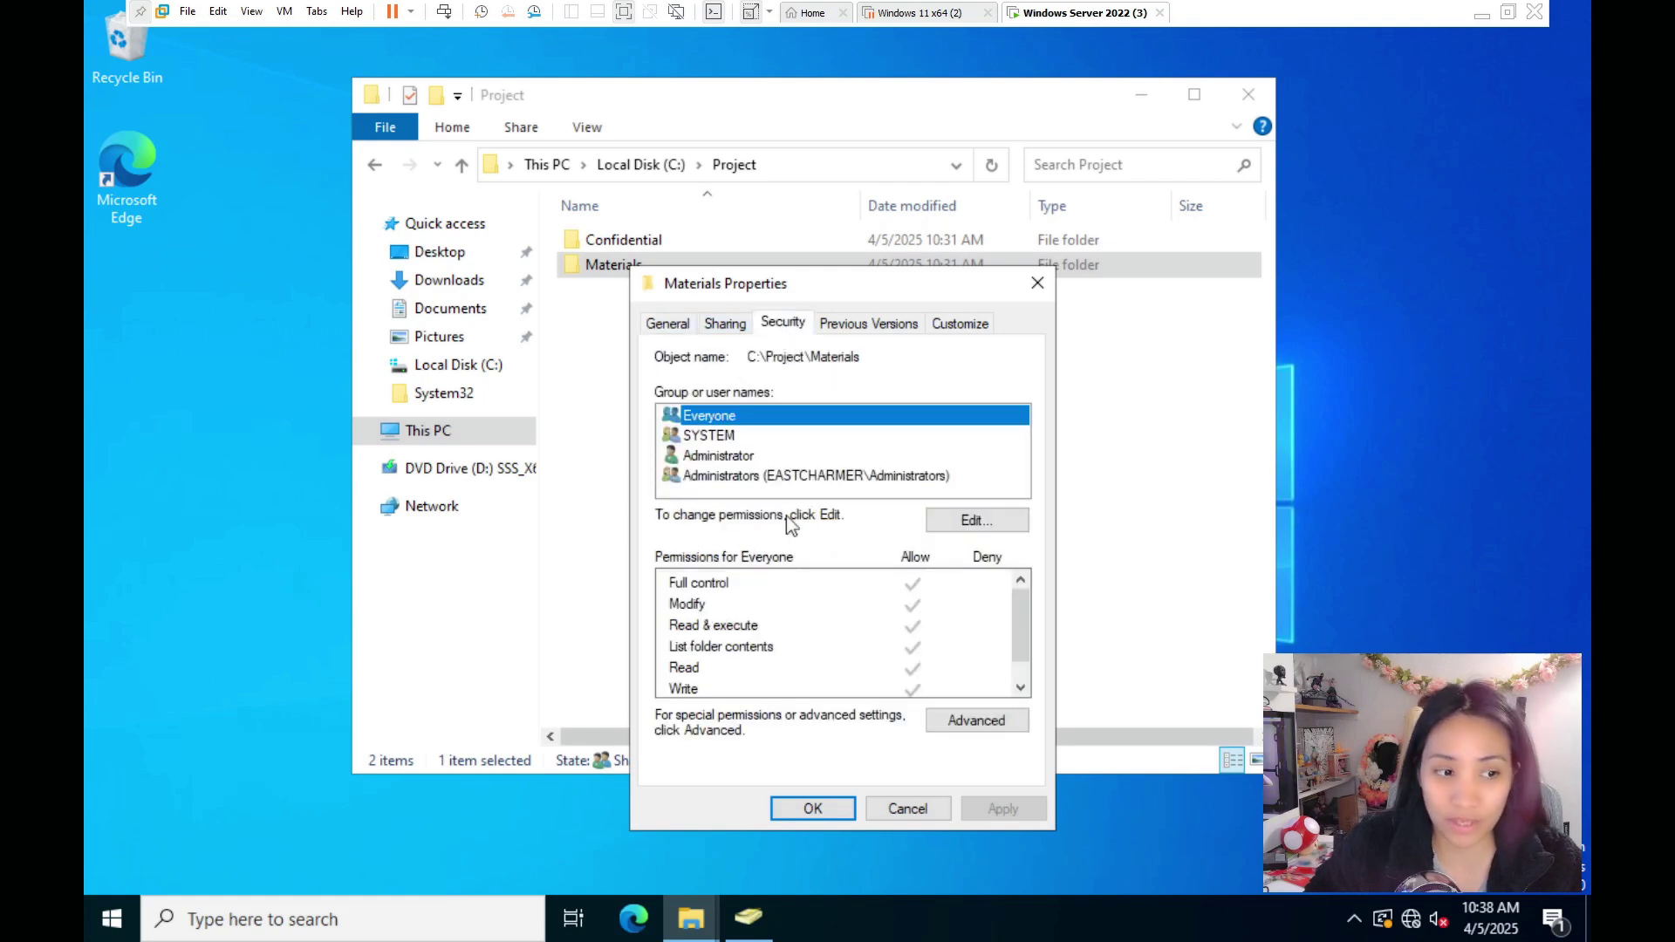
left_click(850, 804)
- Show Confidential's security settings with the new user's entry selected
left_click(651, 248)
right_click(650, 239)
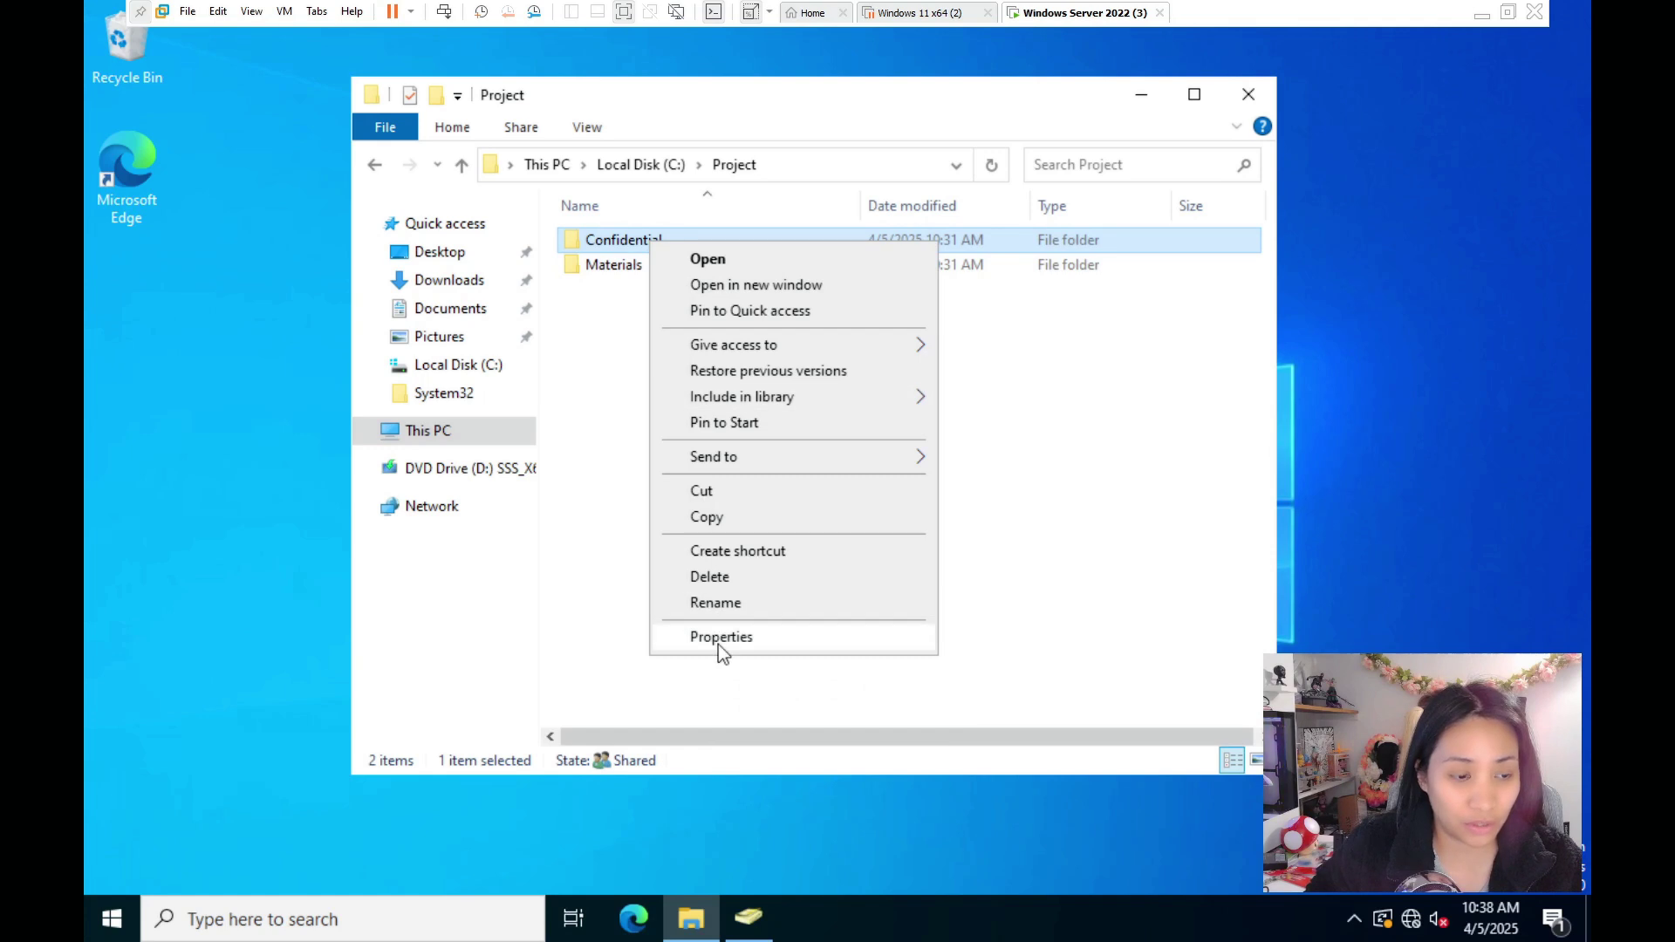
left_click(718, 644)
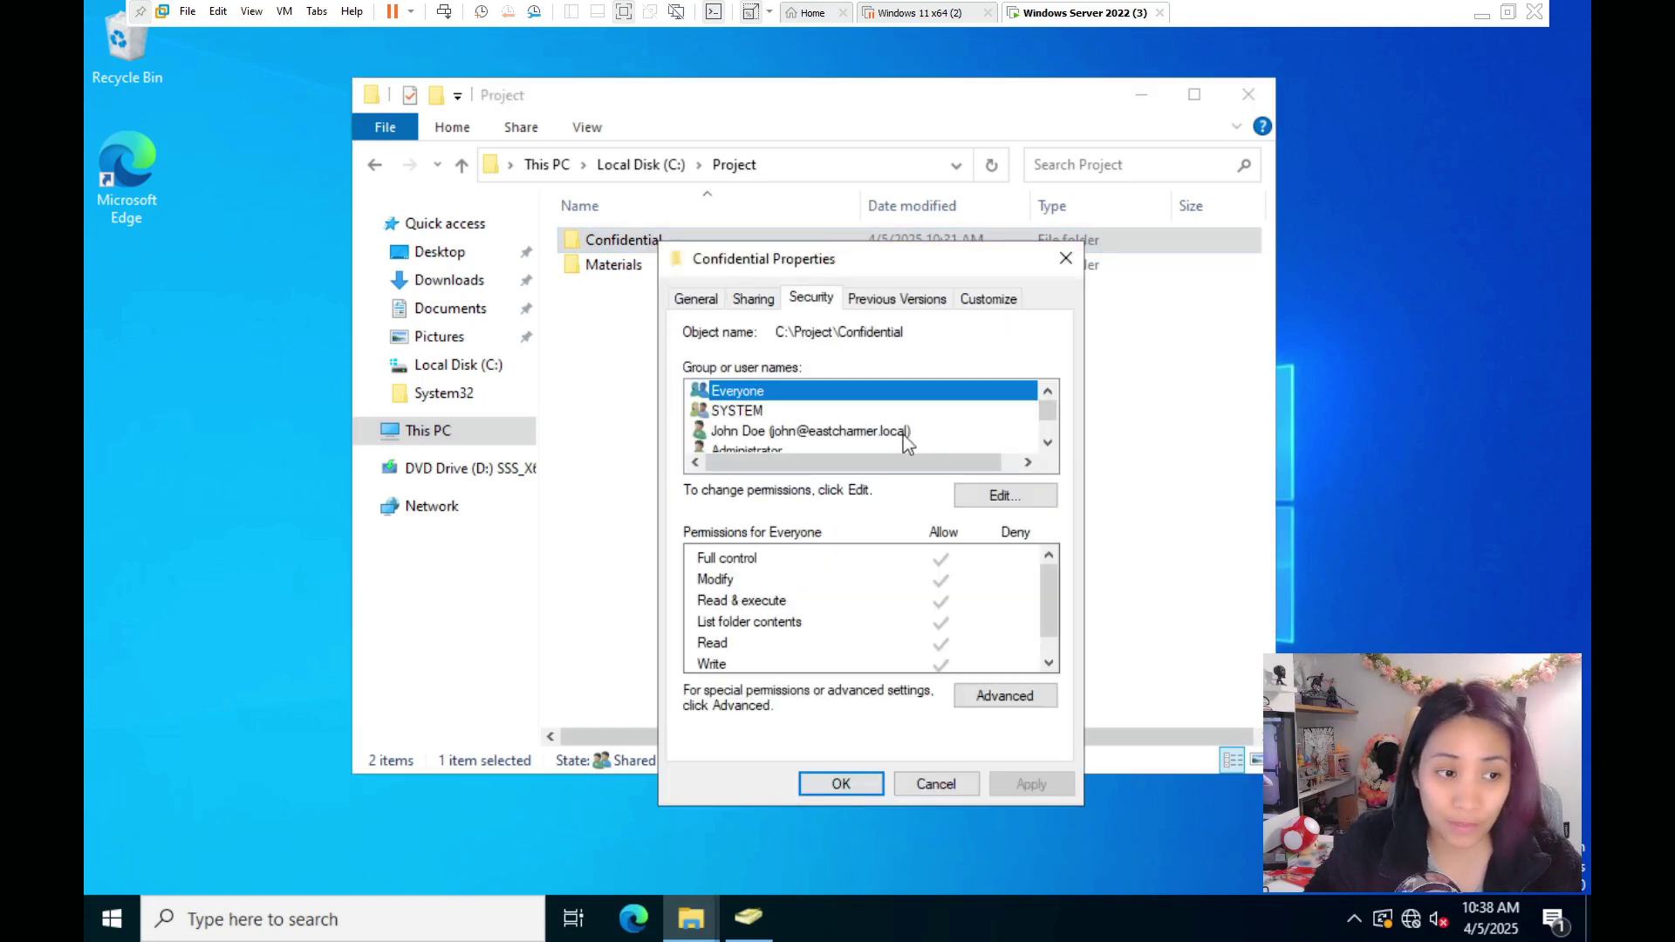
left_click(903, 434)
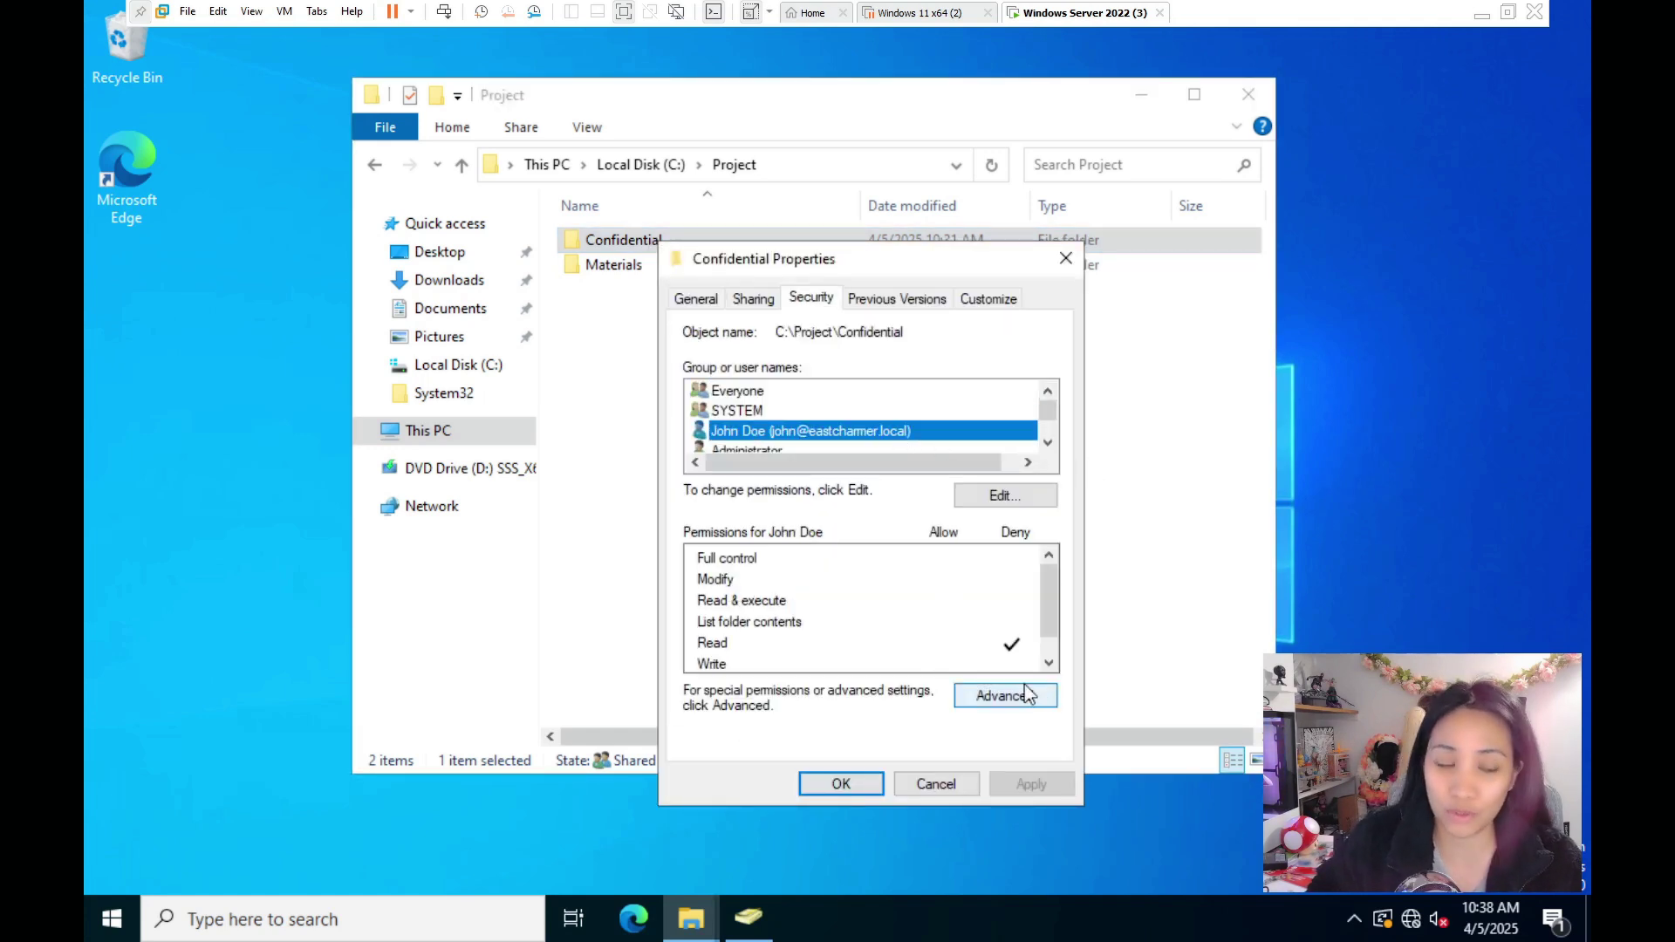